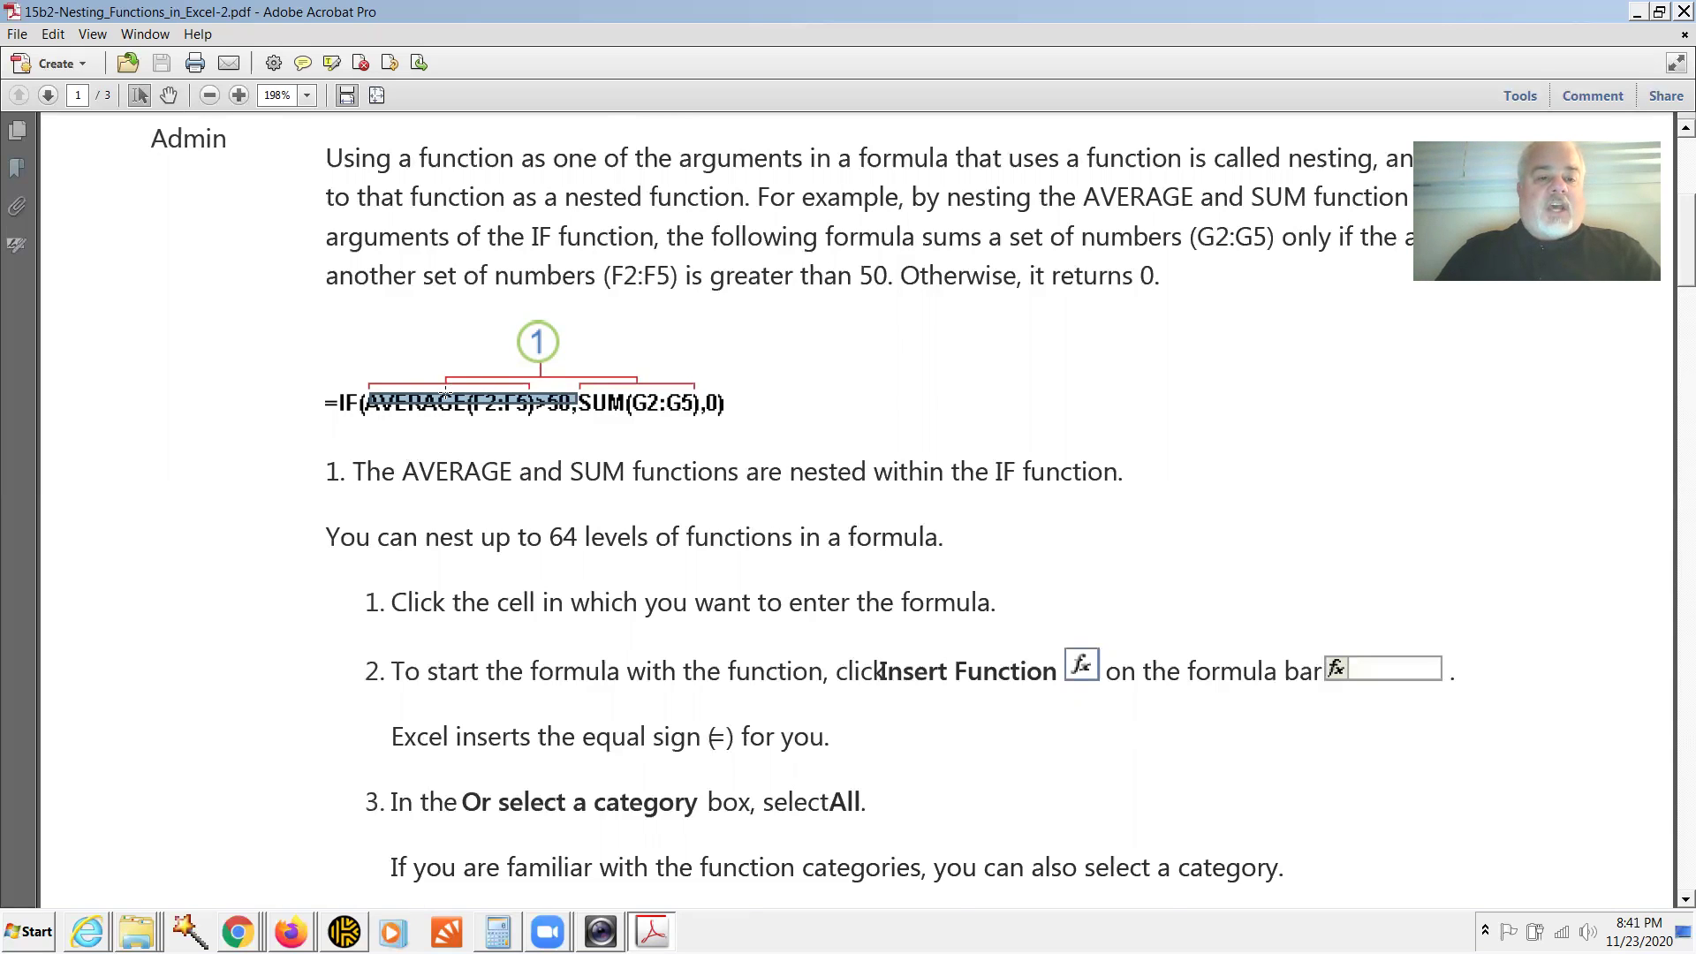
# Highlight the AVERAGE(F2:F5)>50 condition in the example IF formula and review the PDF's instructions for nesting functions
pyautogui.click(470, 424)
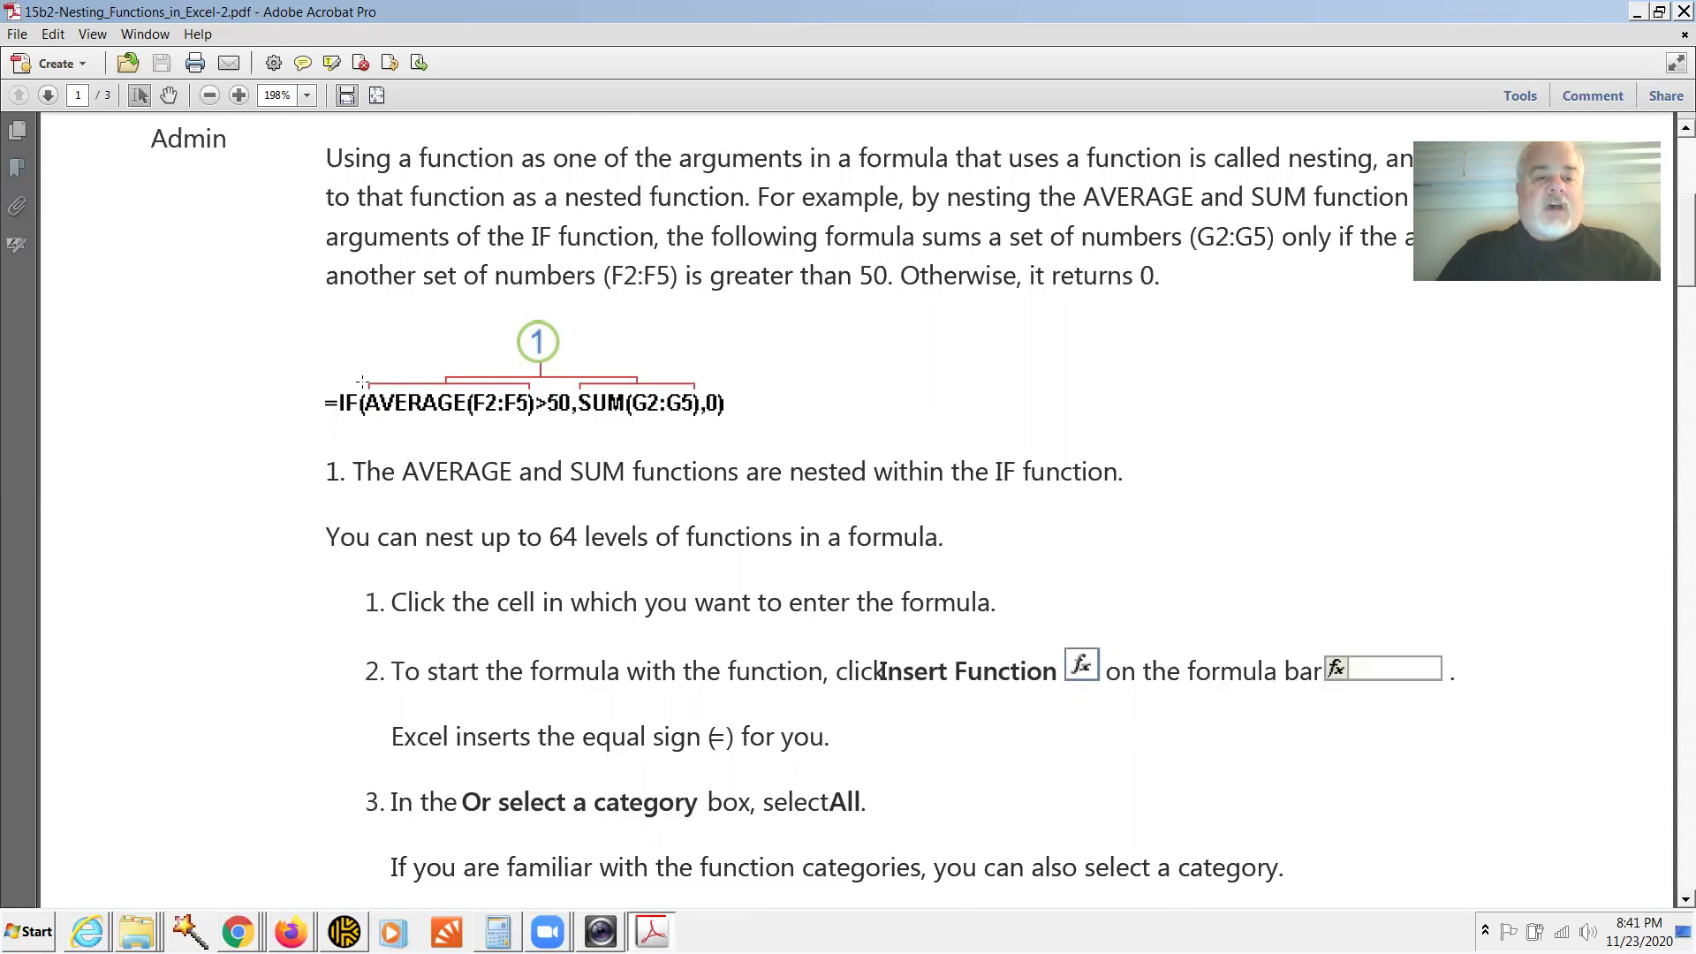
pyautogui.moveTo(366, 383); pyautogui.dragTo(575, 415)
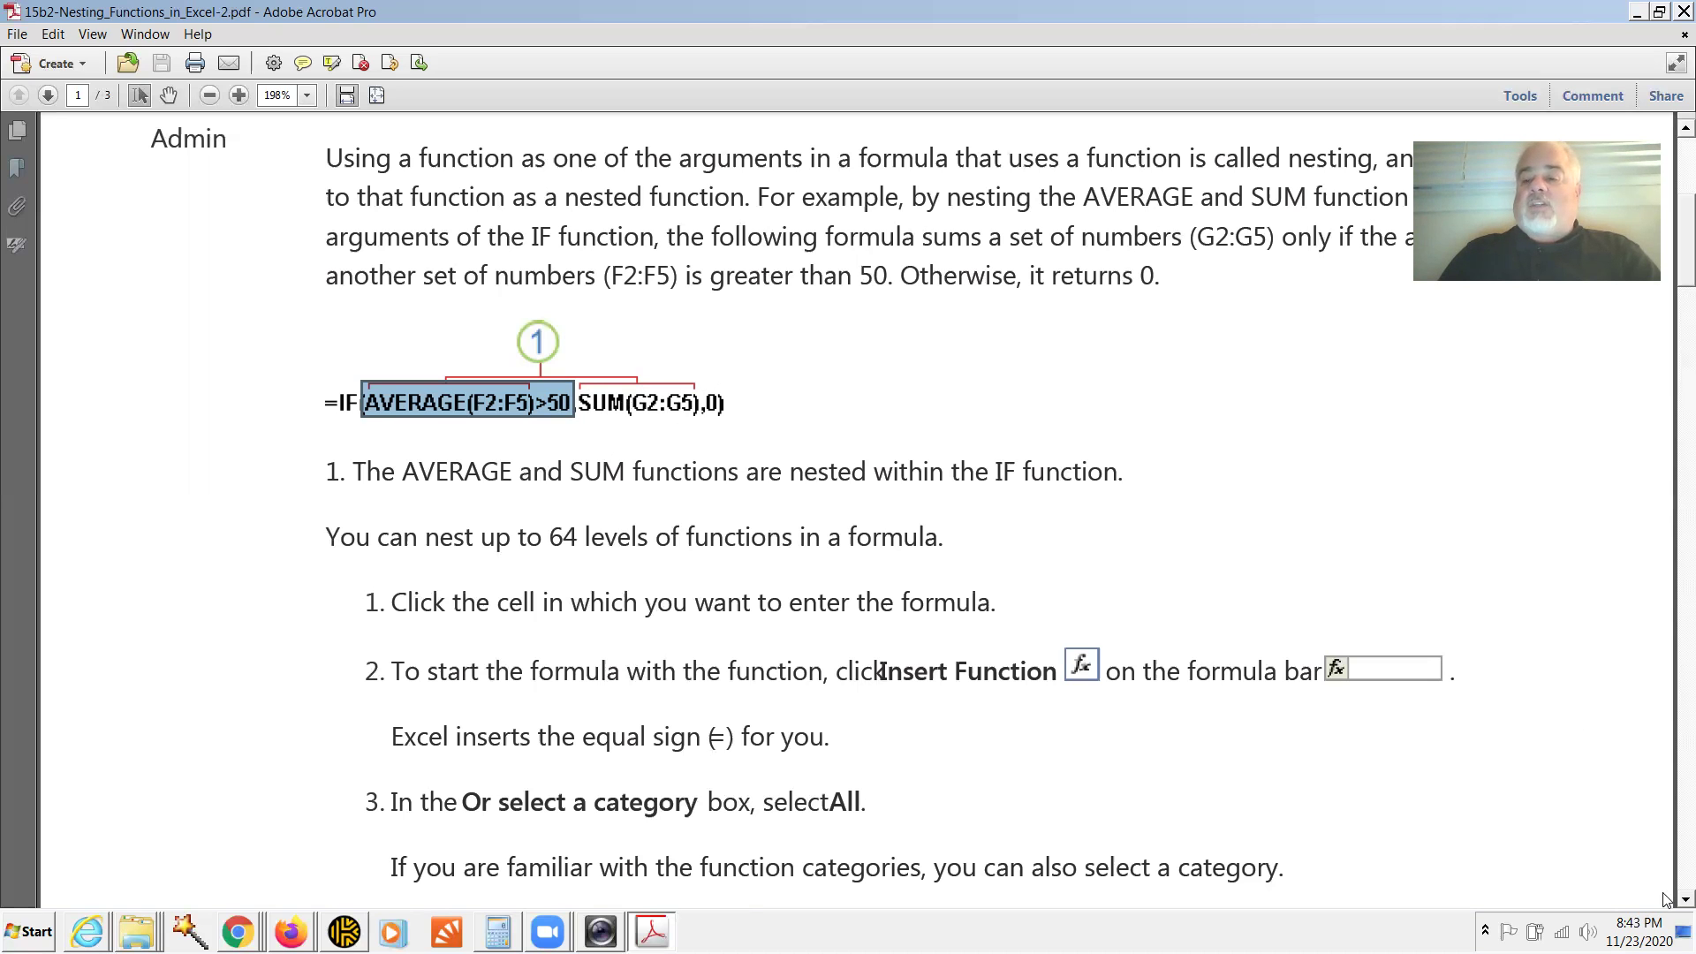
pyautogui.scroll(-1, 1666, 896)
pyautogui.scroll(-20, 1670, 899)
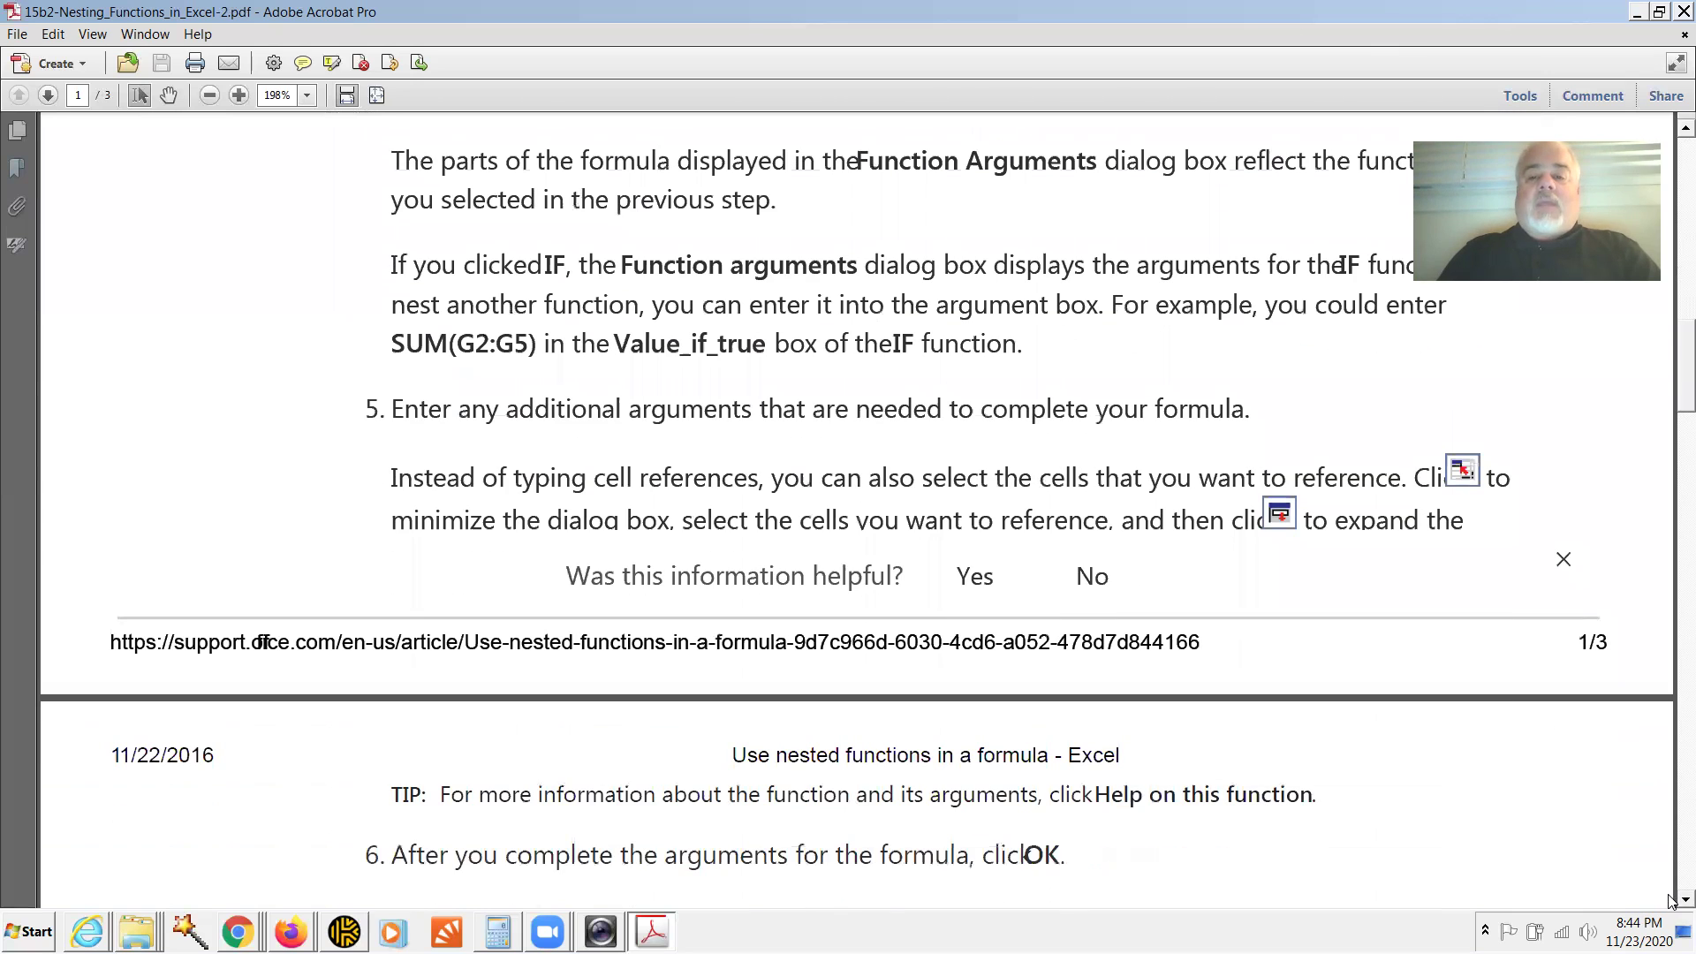
pyautogui.scroll(-10, 1669, 899)
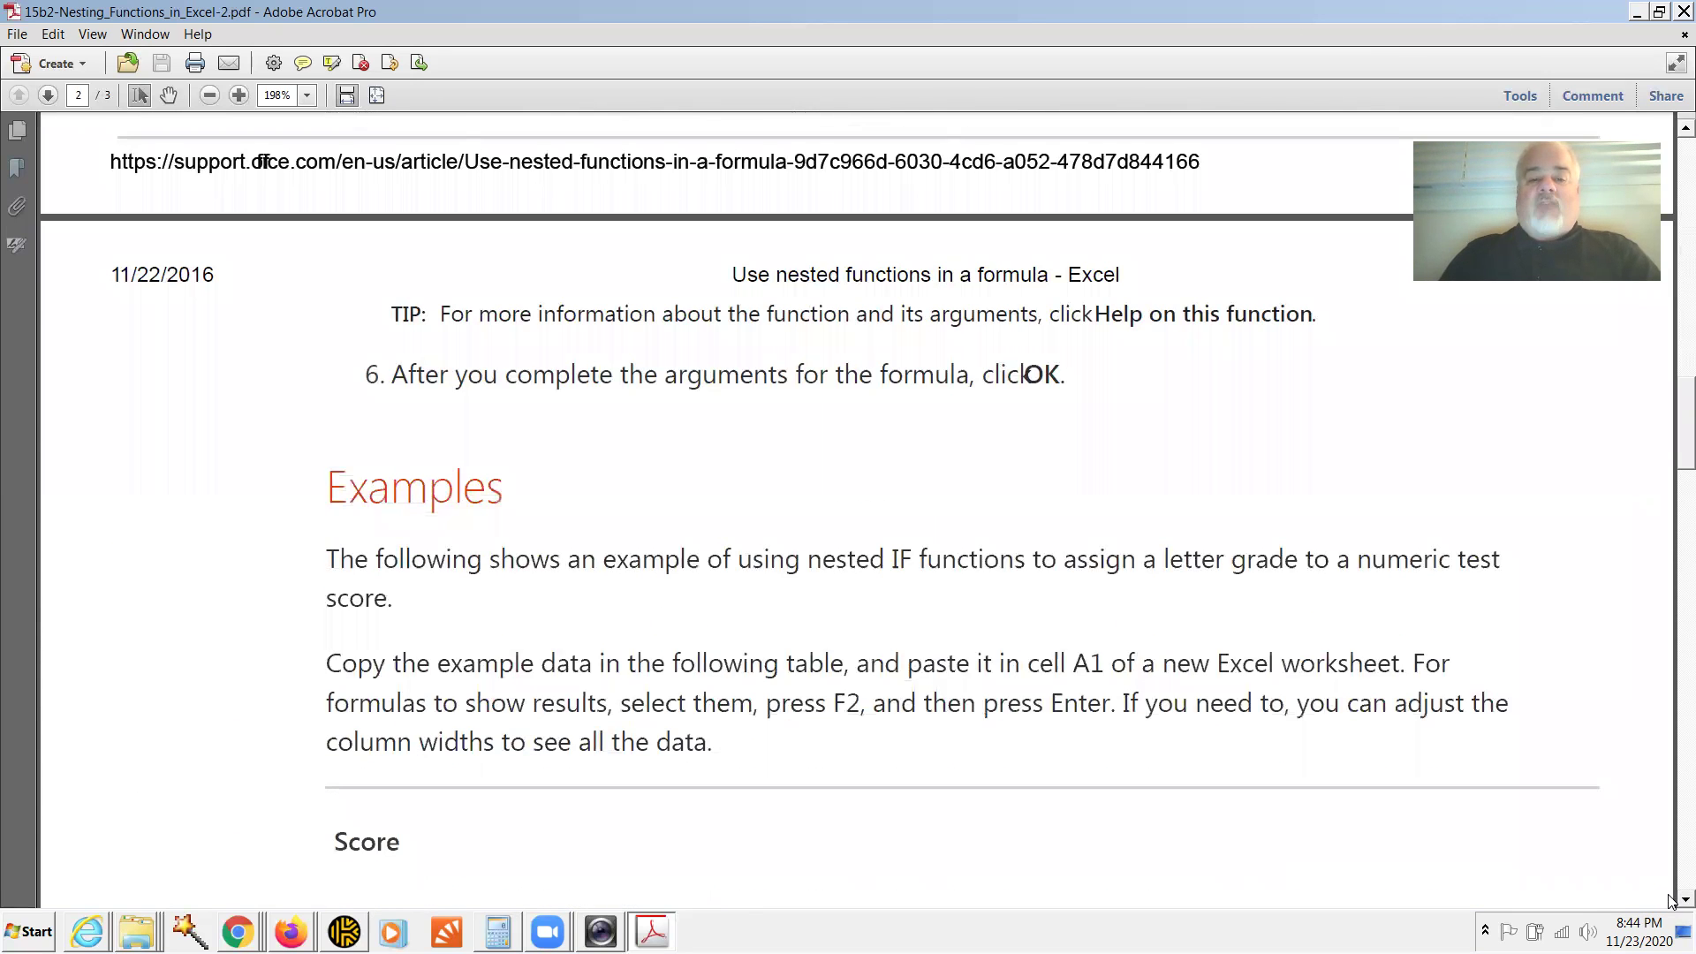
pyautogui.moveTo(1670, 450); pyautogui.dragTo(1669, 264)
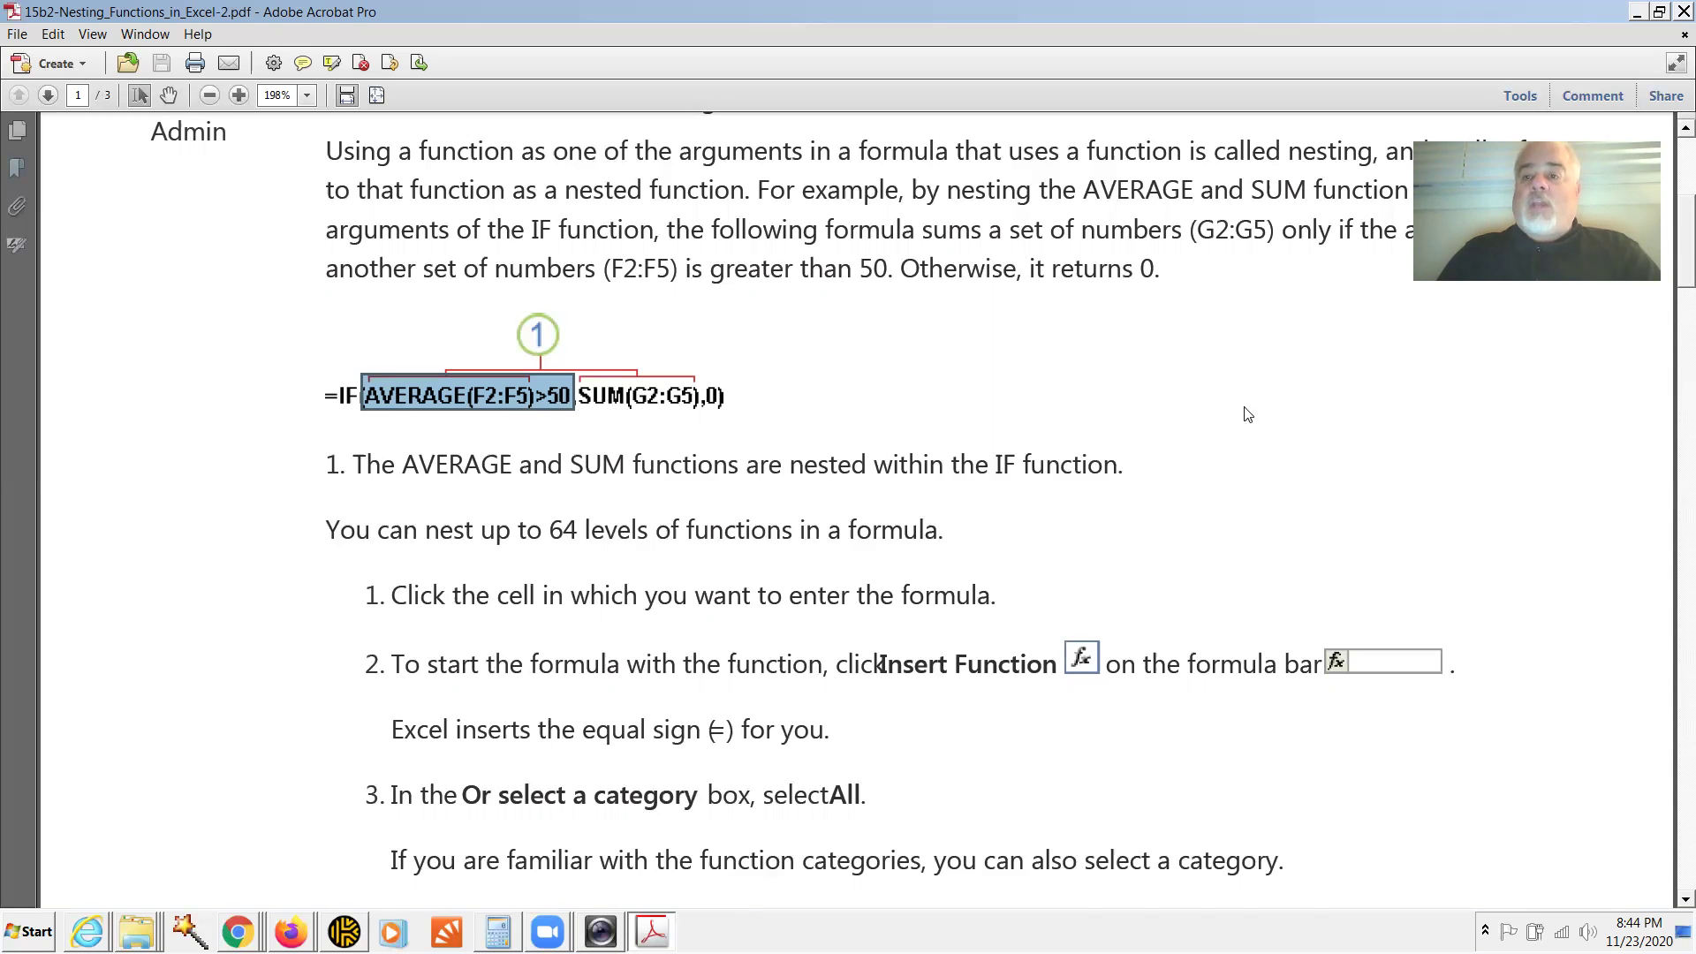
pyautogui.scroll(-3, 1670, 292)
pyautogui.scroll(-15, 1670, 292)
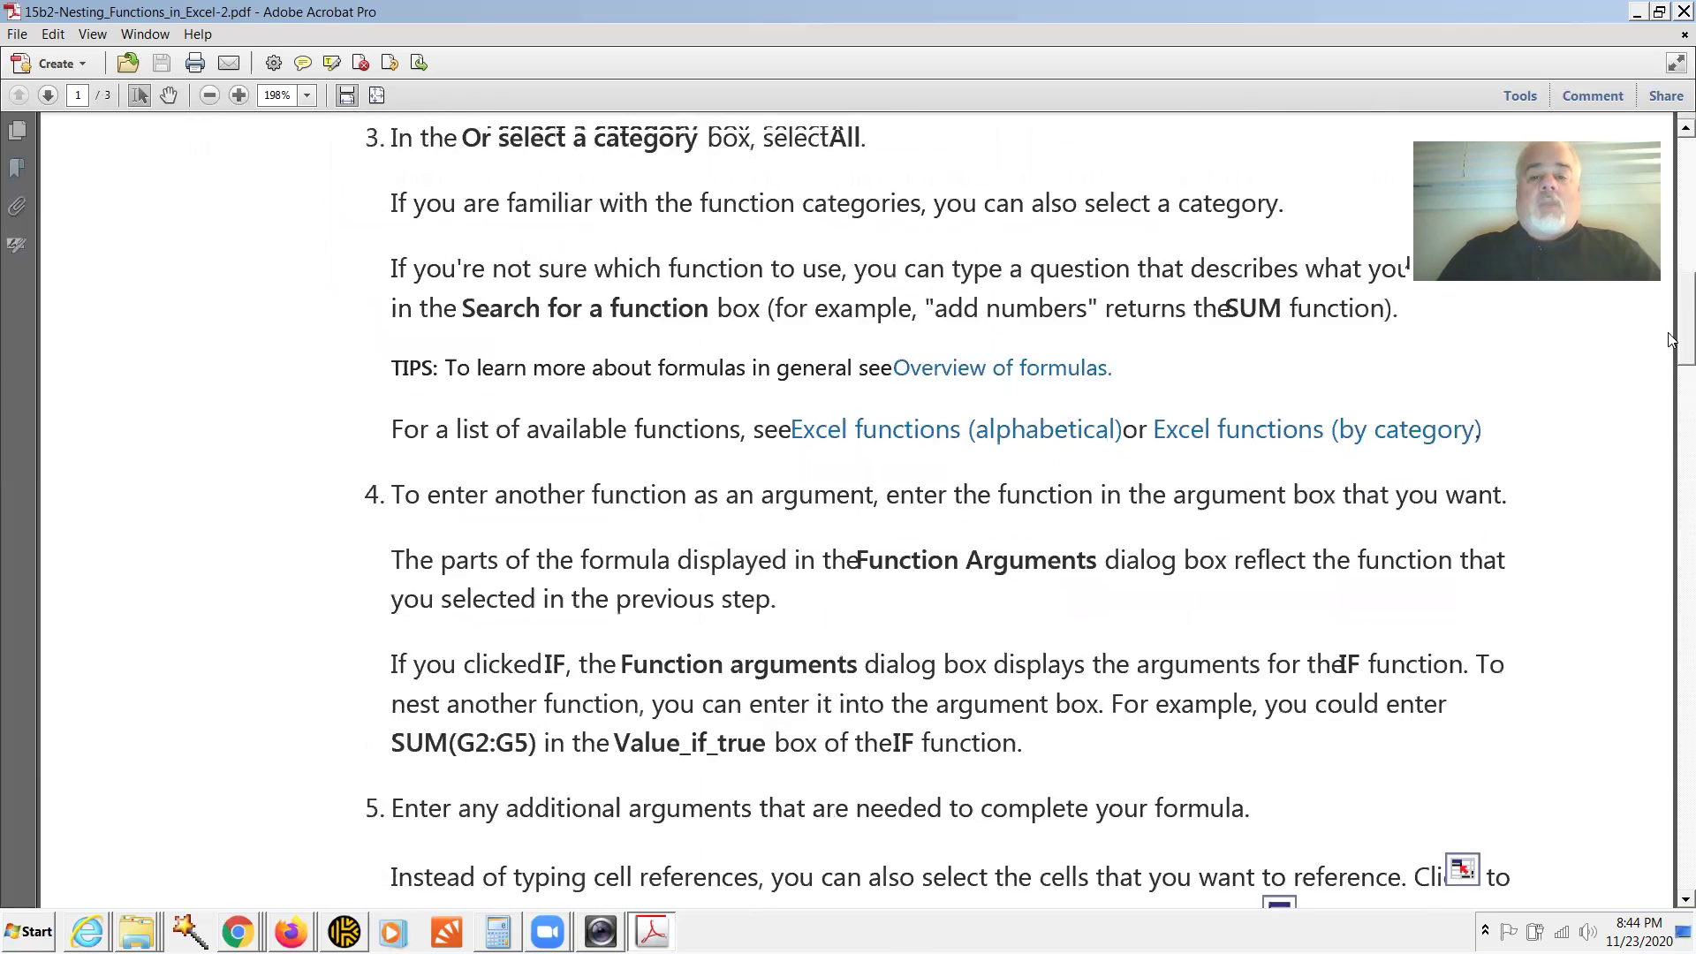
pyautogui.scroll(6, 1670, 246)
pyautogui.scroll(15, 1669, 245)
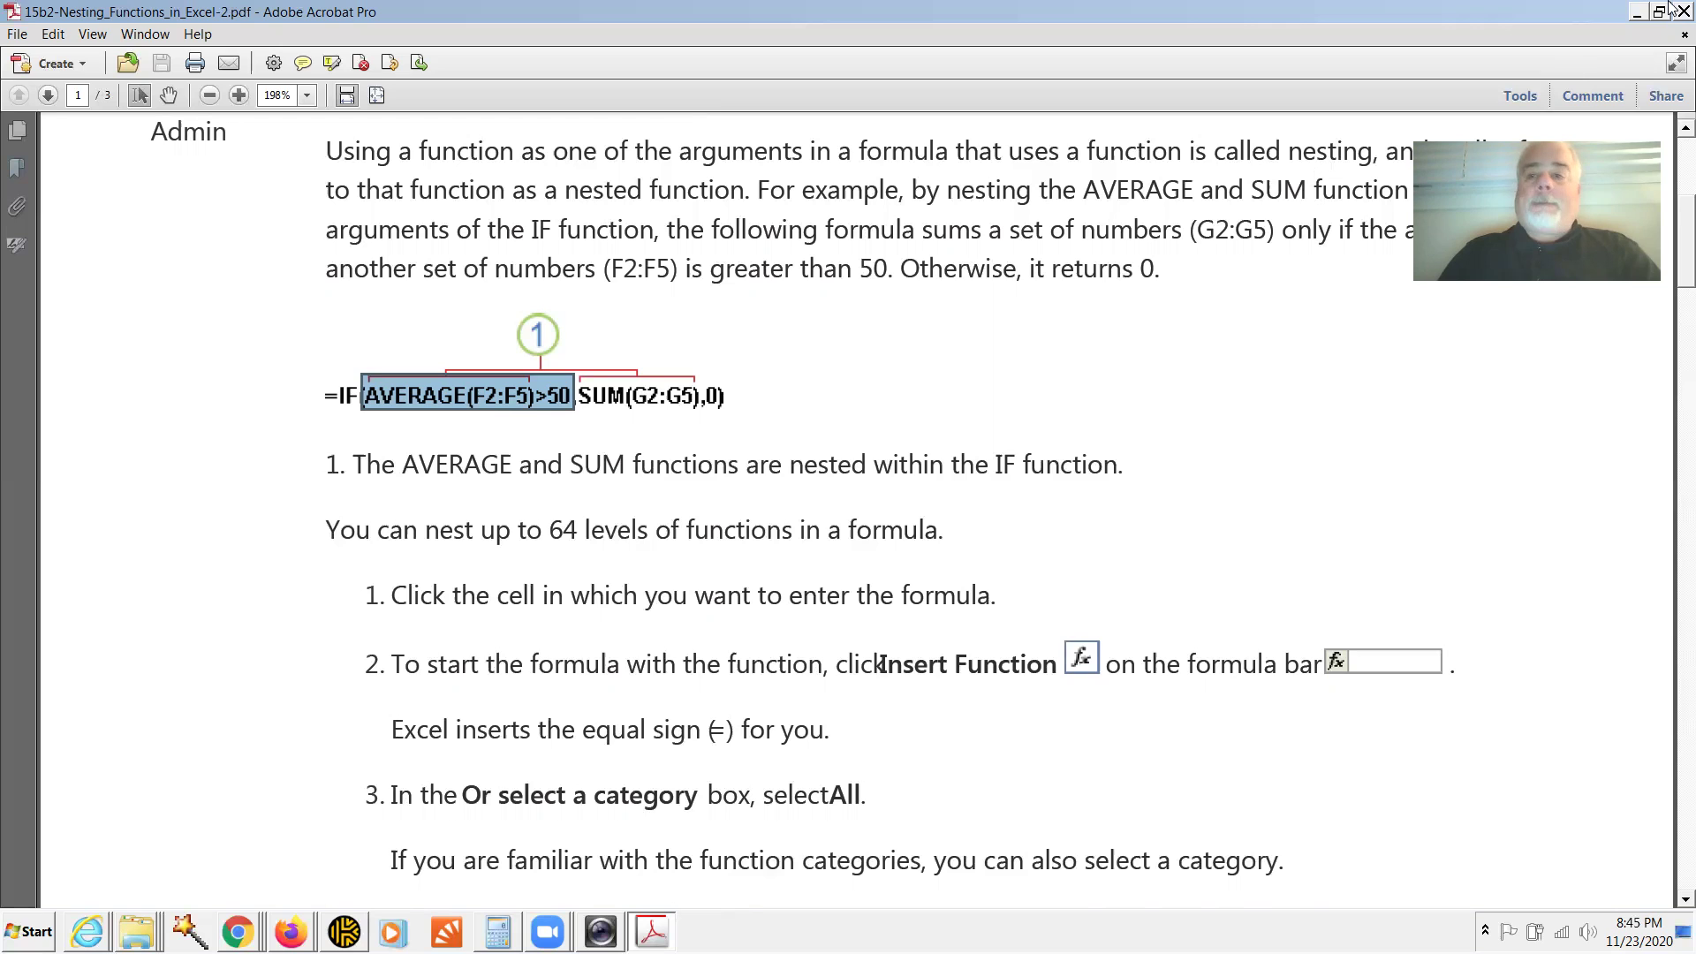
# Close the nesting PDF and open 15c-Excel_drop-down_lists.pdf, 15g-Dates_Times_and_CashFlowStatement.xls and 15f-Nested-Functions-Drop-Downs-and-AutoComplete.xlsx from the Downloads folder
pyautogui.click(1673, 13)
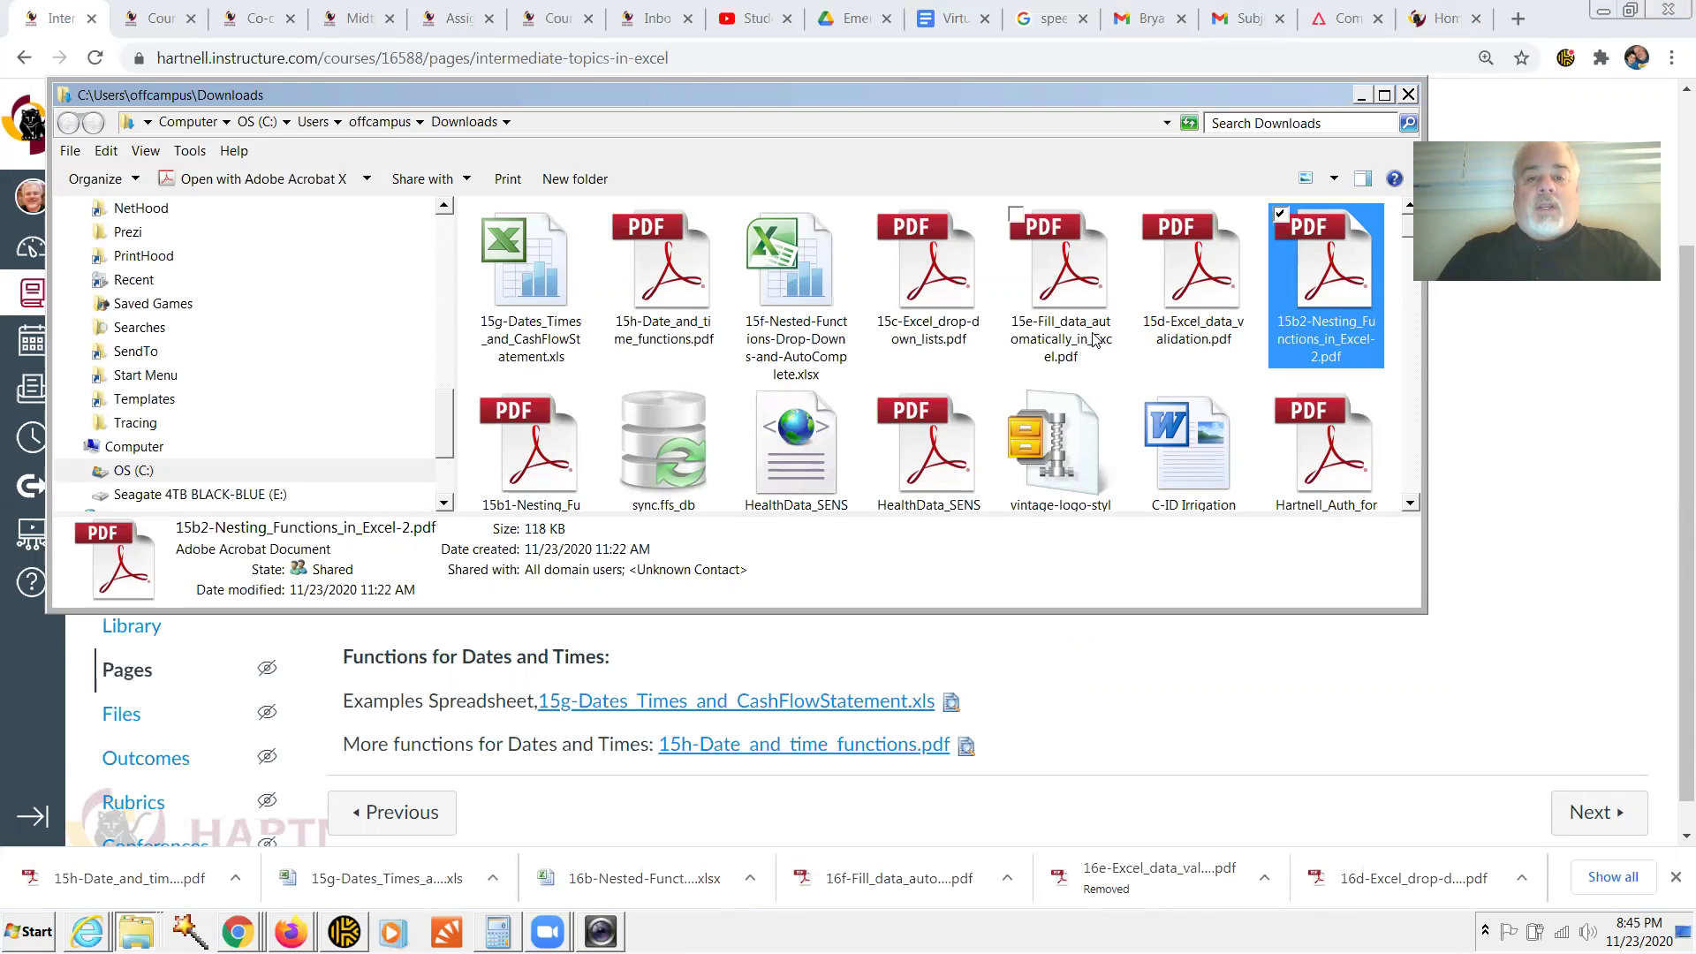
pyautogui.click(928, 324)
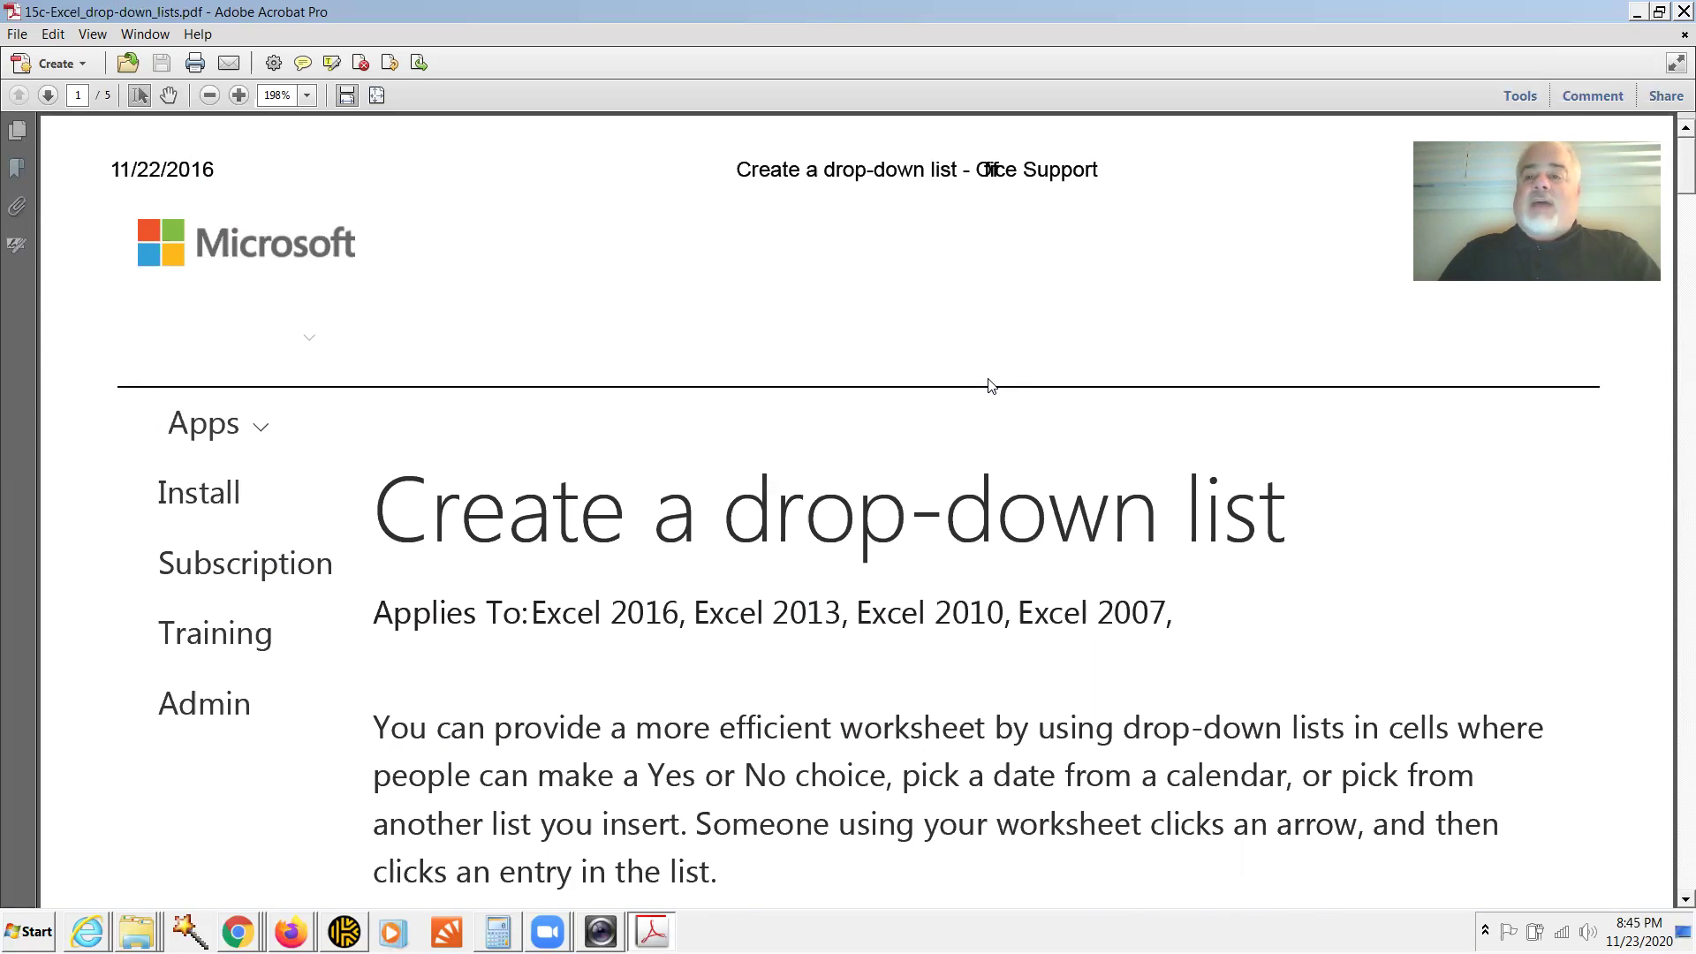
pyautogui.hotkey('alt', 'Tab')
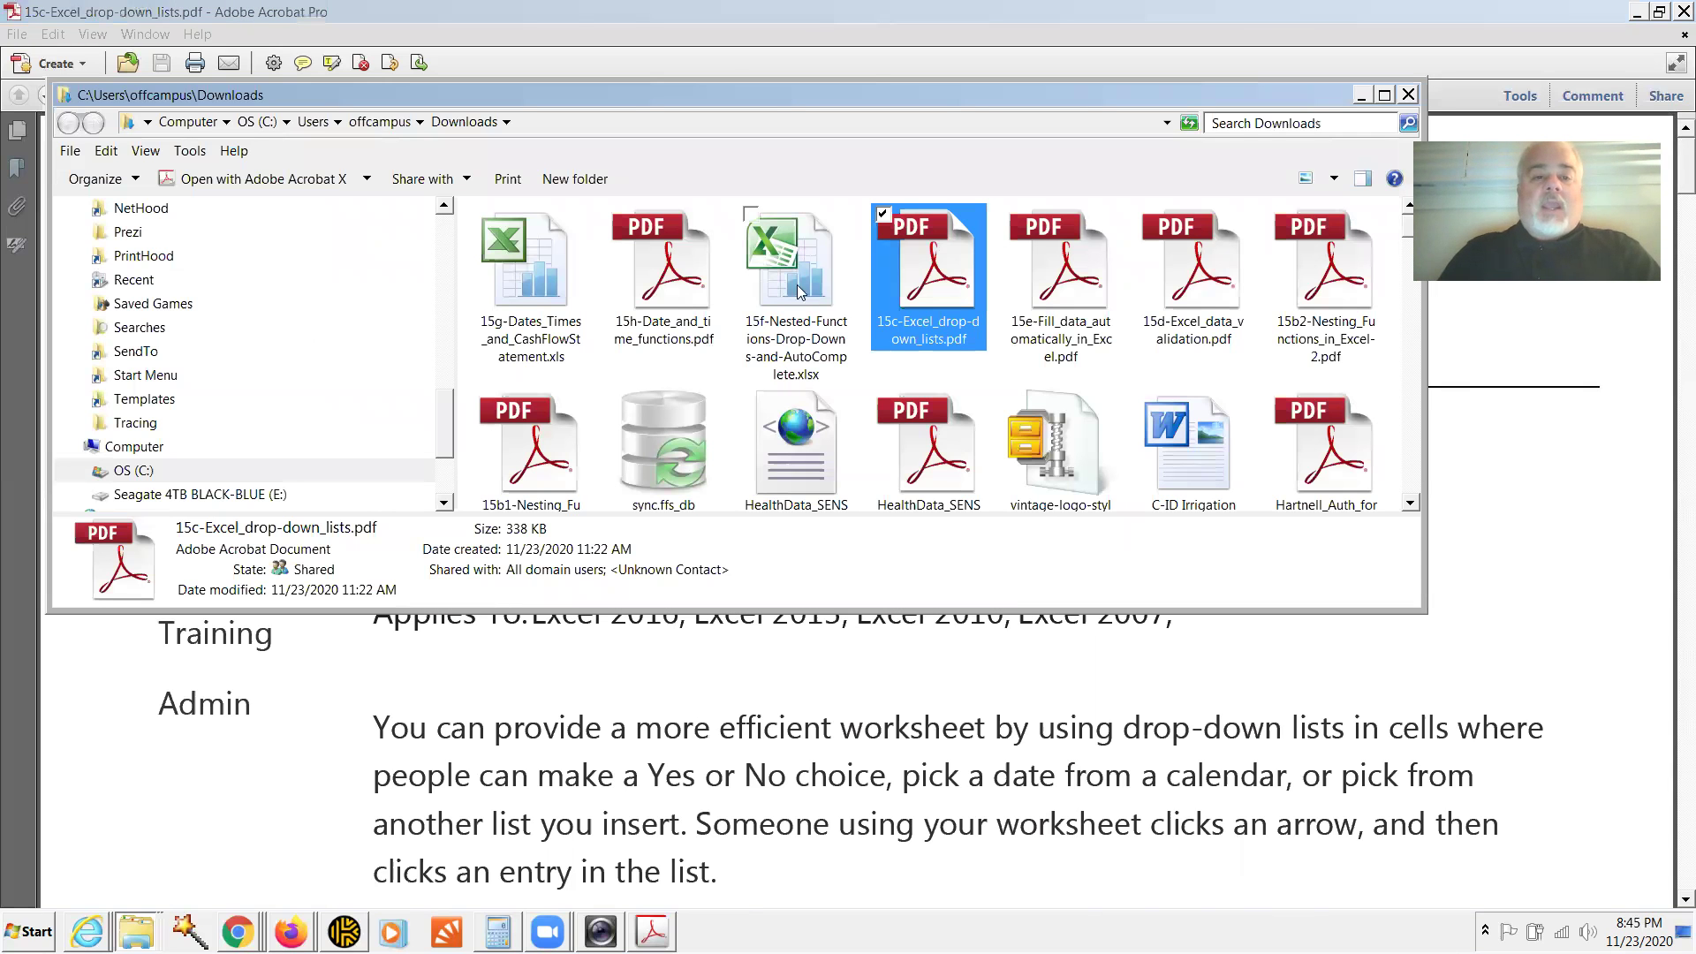
pyautogui.doubleClick(526, 293)
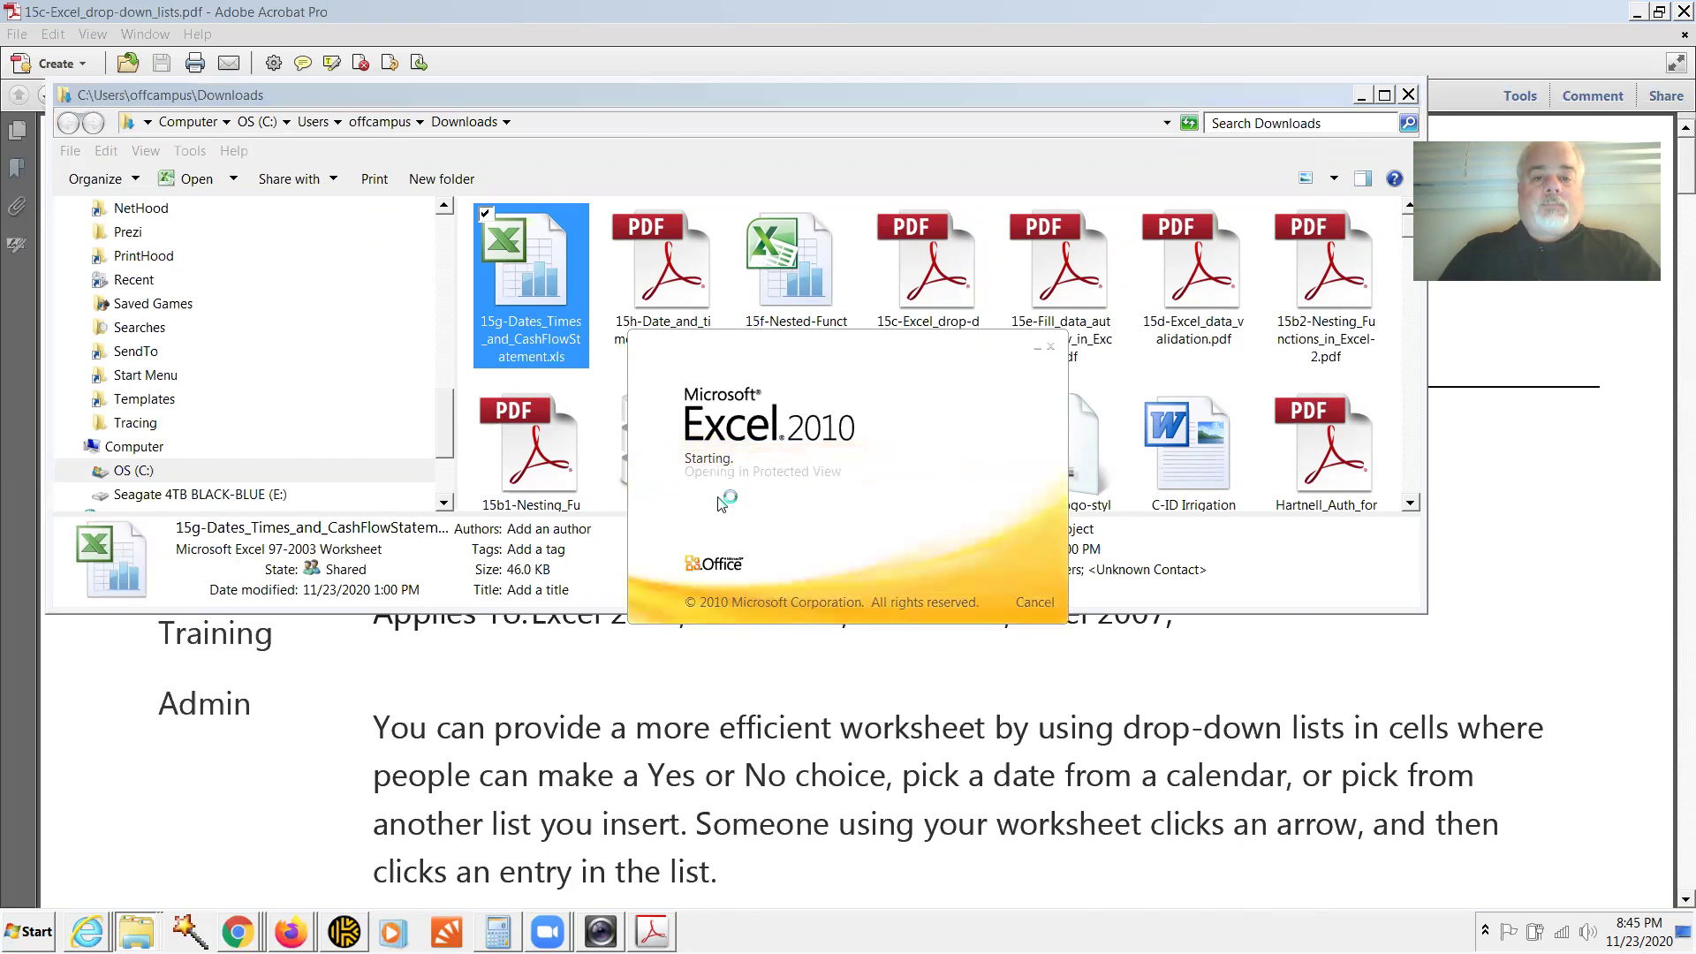
pyautogui.hotkey('alt', 'Tab')
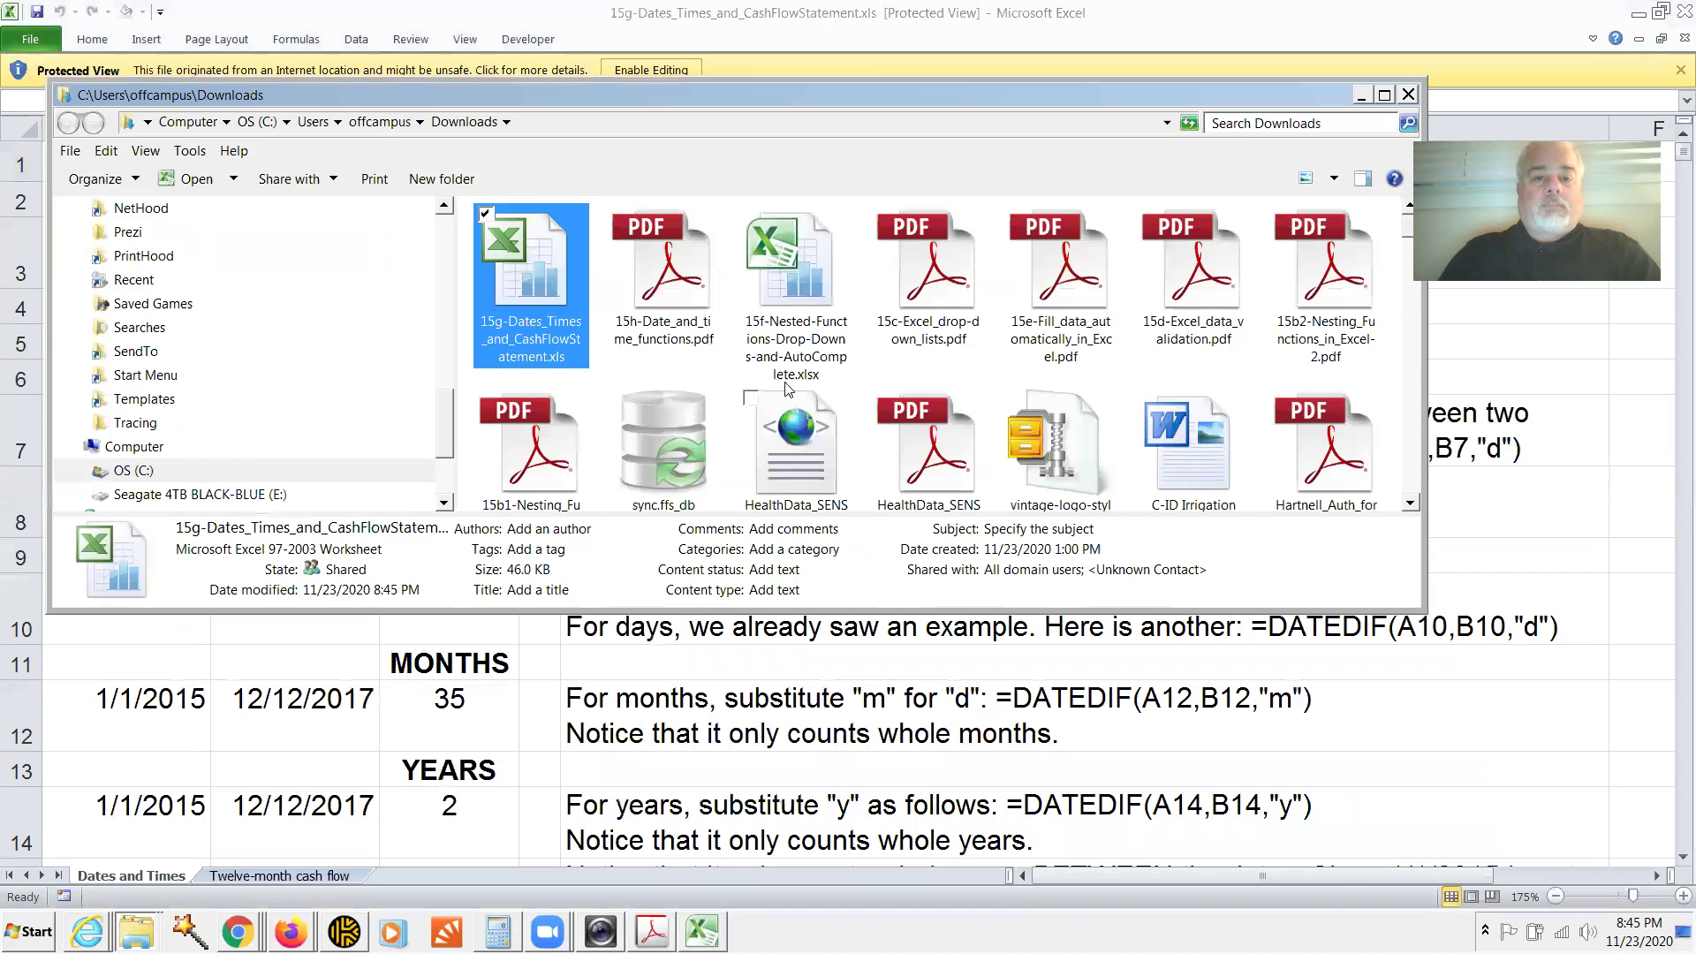
pyautogui.doubleClick(789, 335)
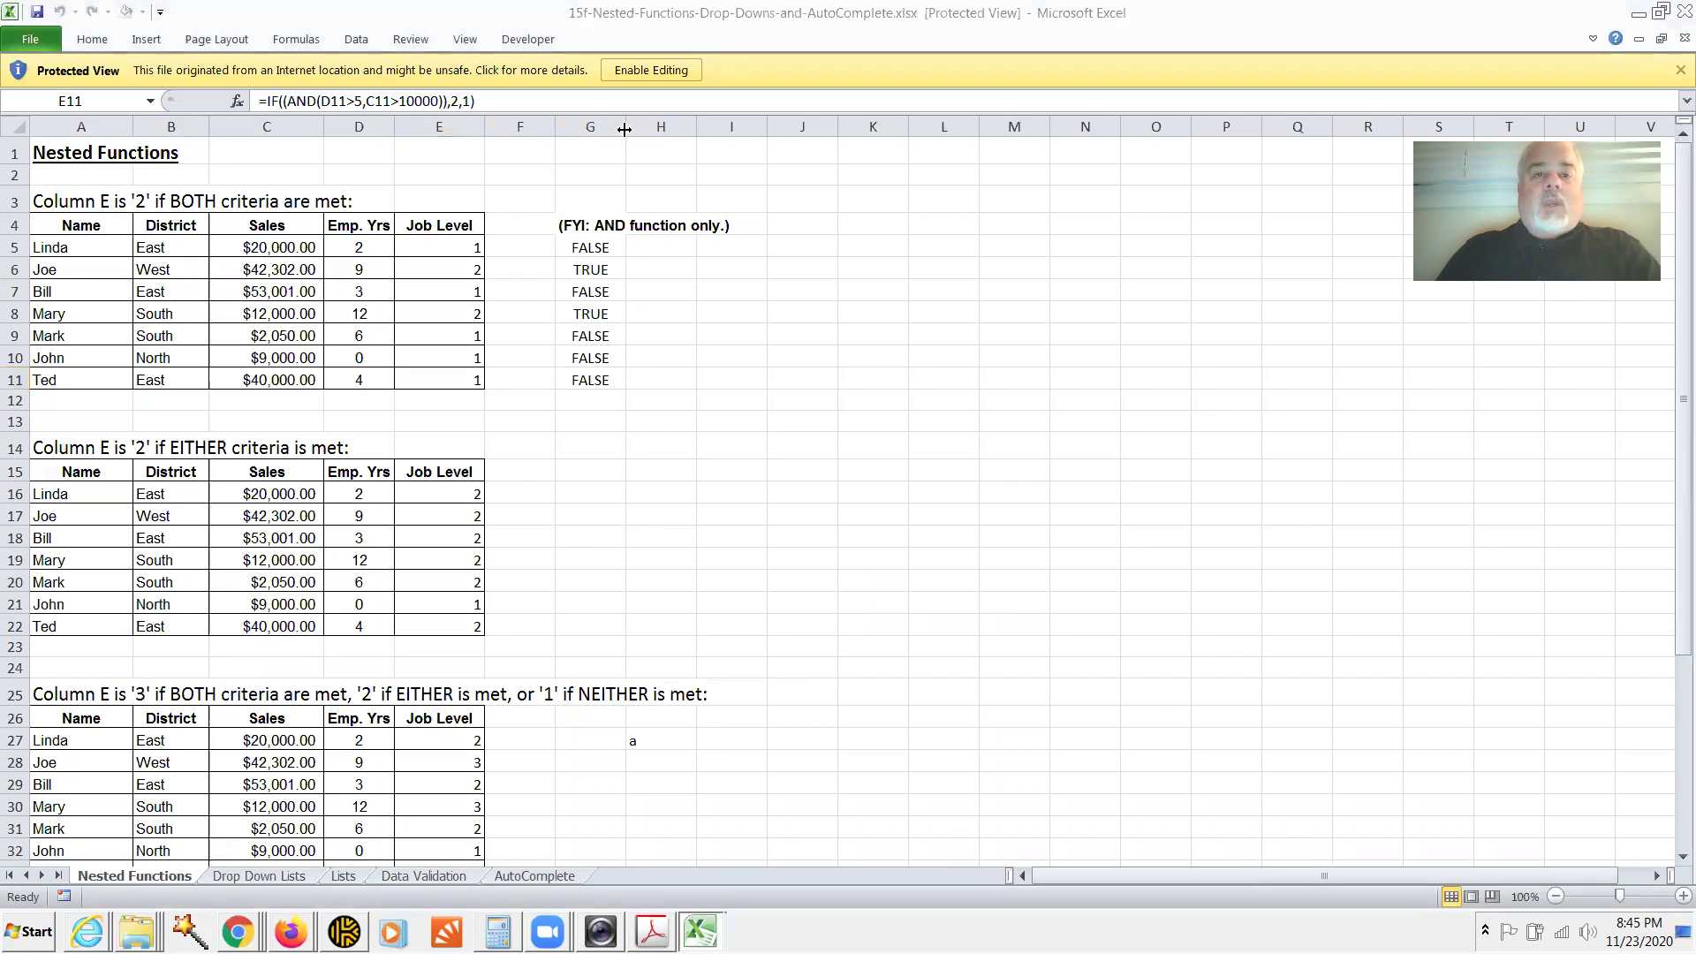
# Enable editing in the nested functions workbook and set the worksheet's custom zoom to 180%
pyautogui.click(622, 72)
pyautogui.click(464, 39)
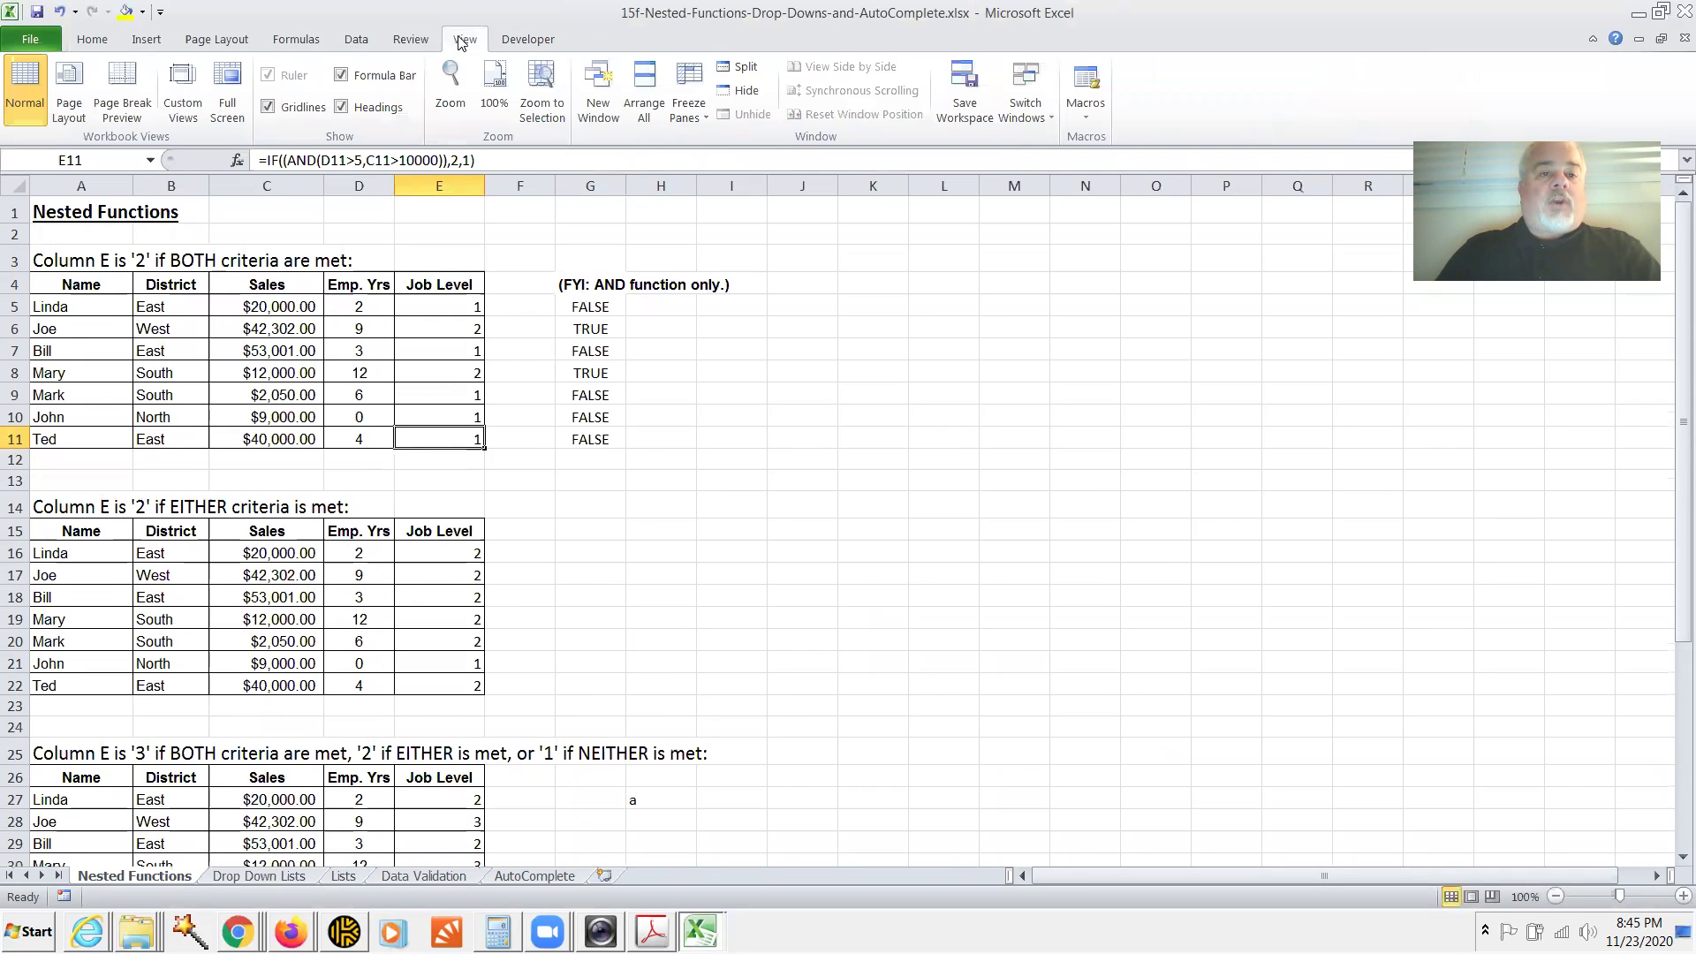
pyautogui.click(452, 89)
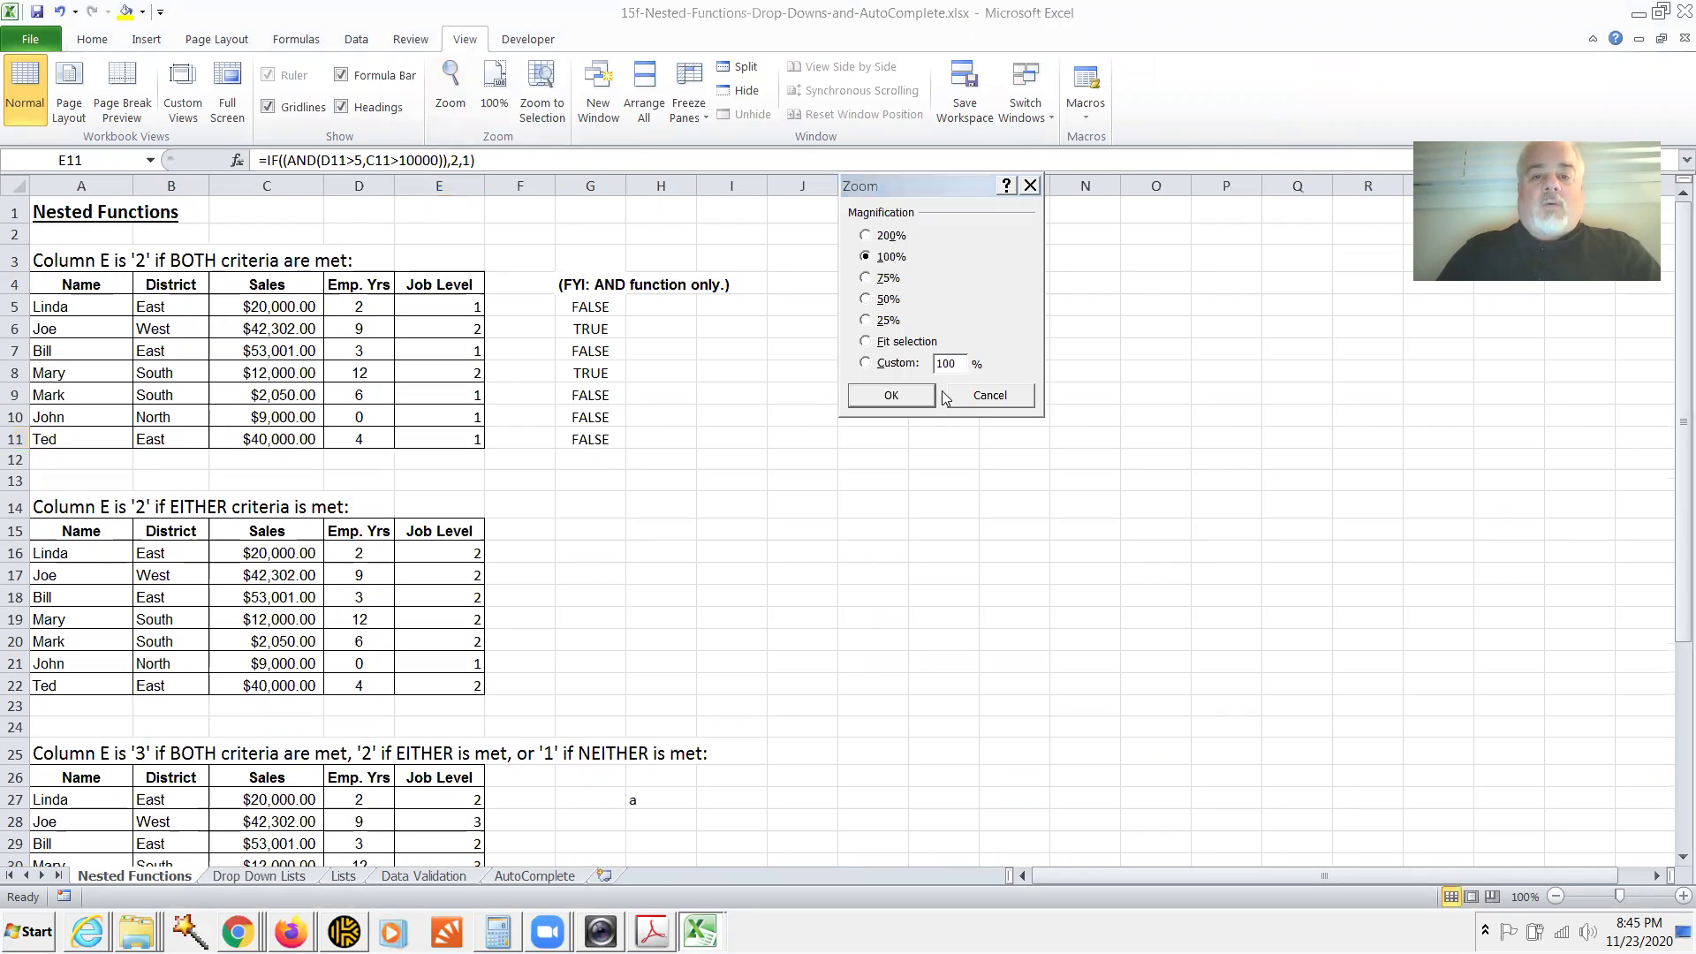
pyautogui.click(901, 364)
pyautogui.write('180')
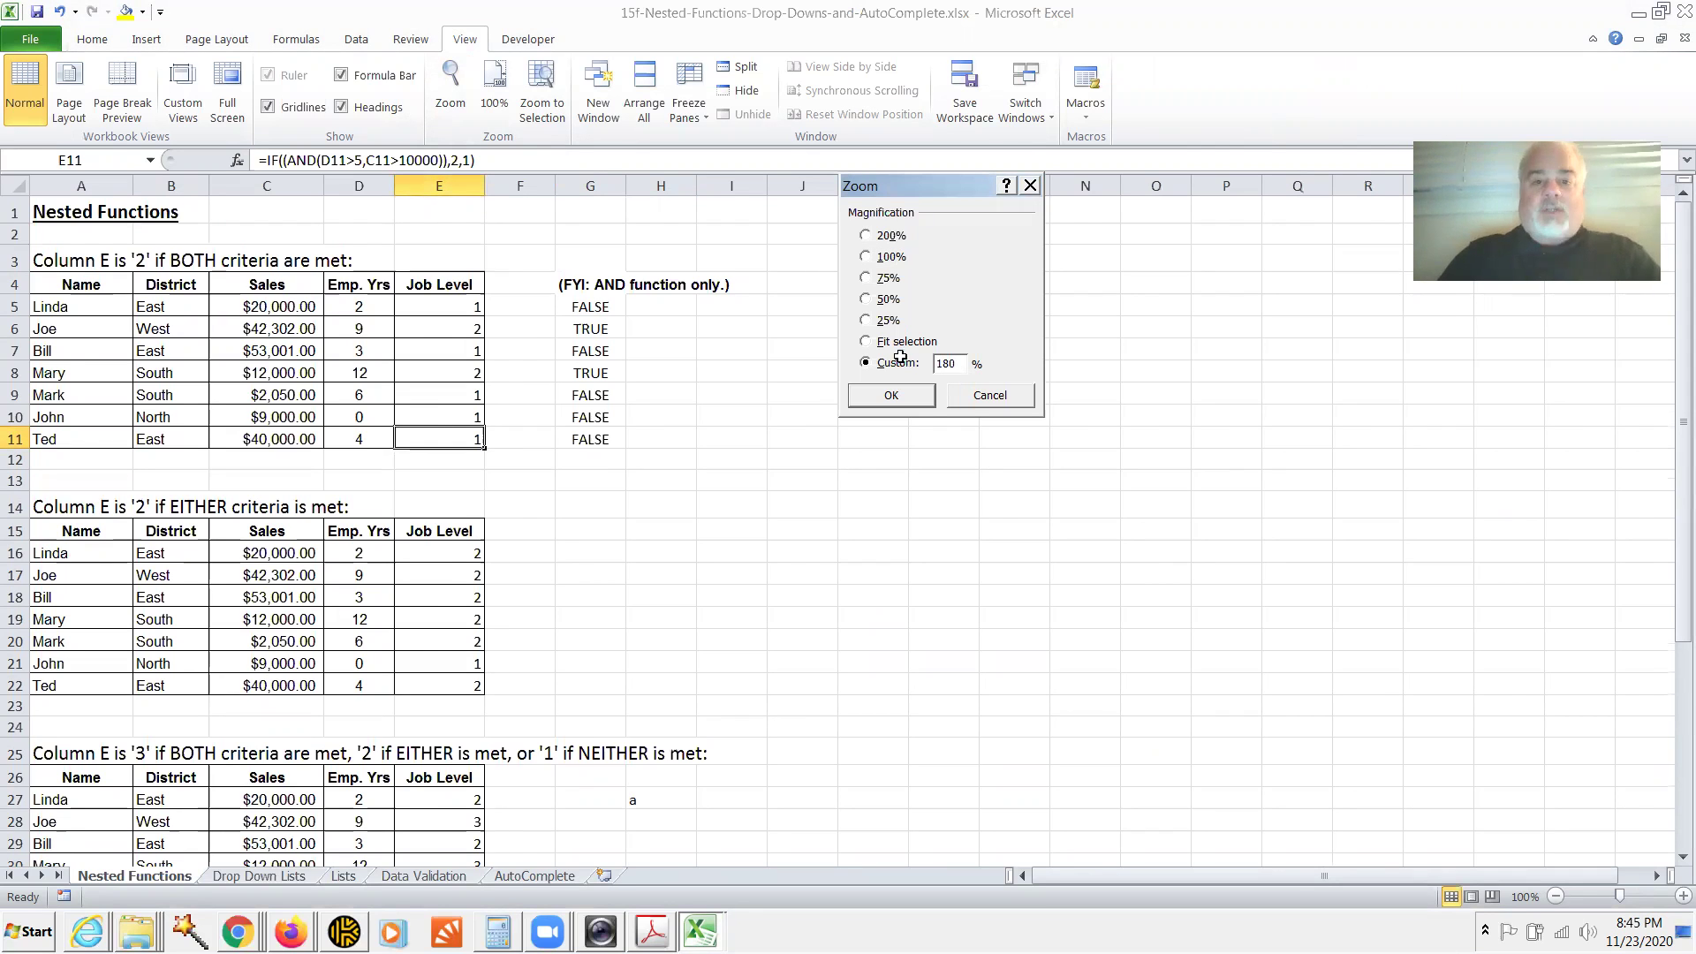
pyautogui.press('Return')
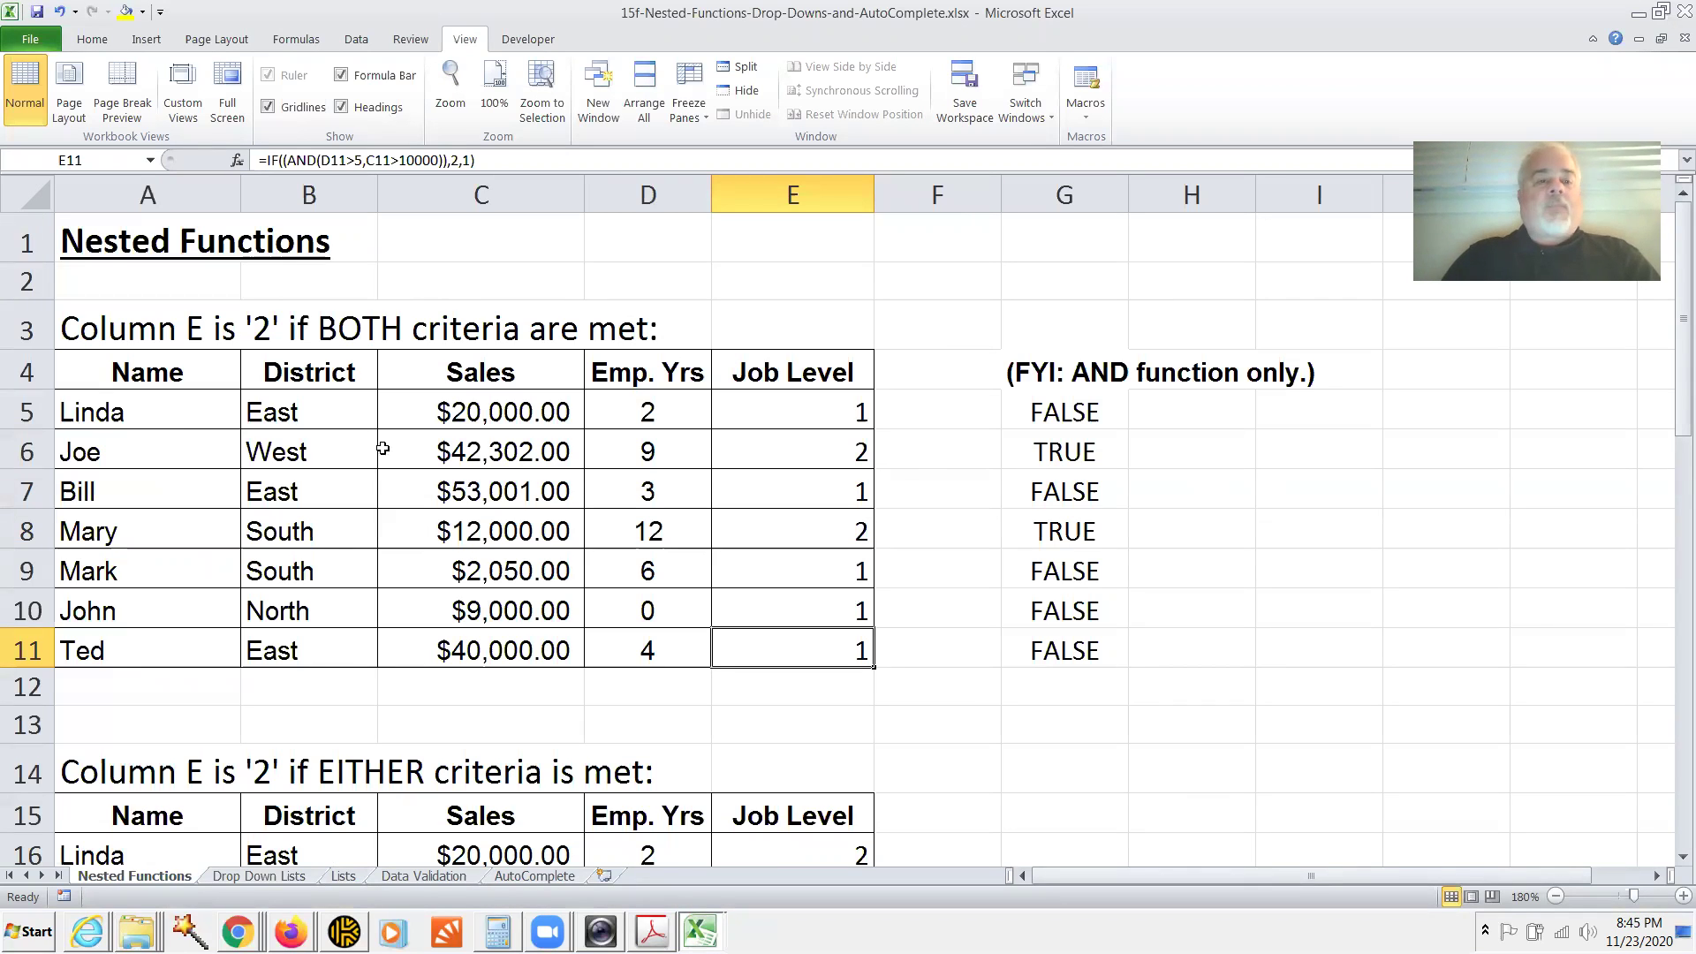
# Select the employee names in A5:A11 of the table where both criteria must be met
pyautogui.click(154, 412)
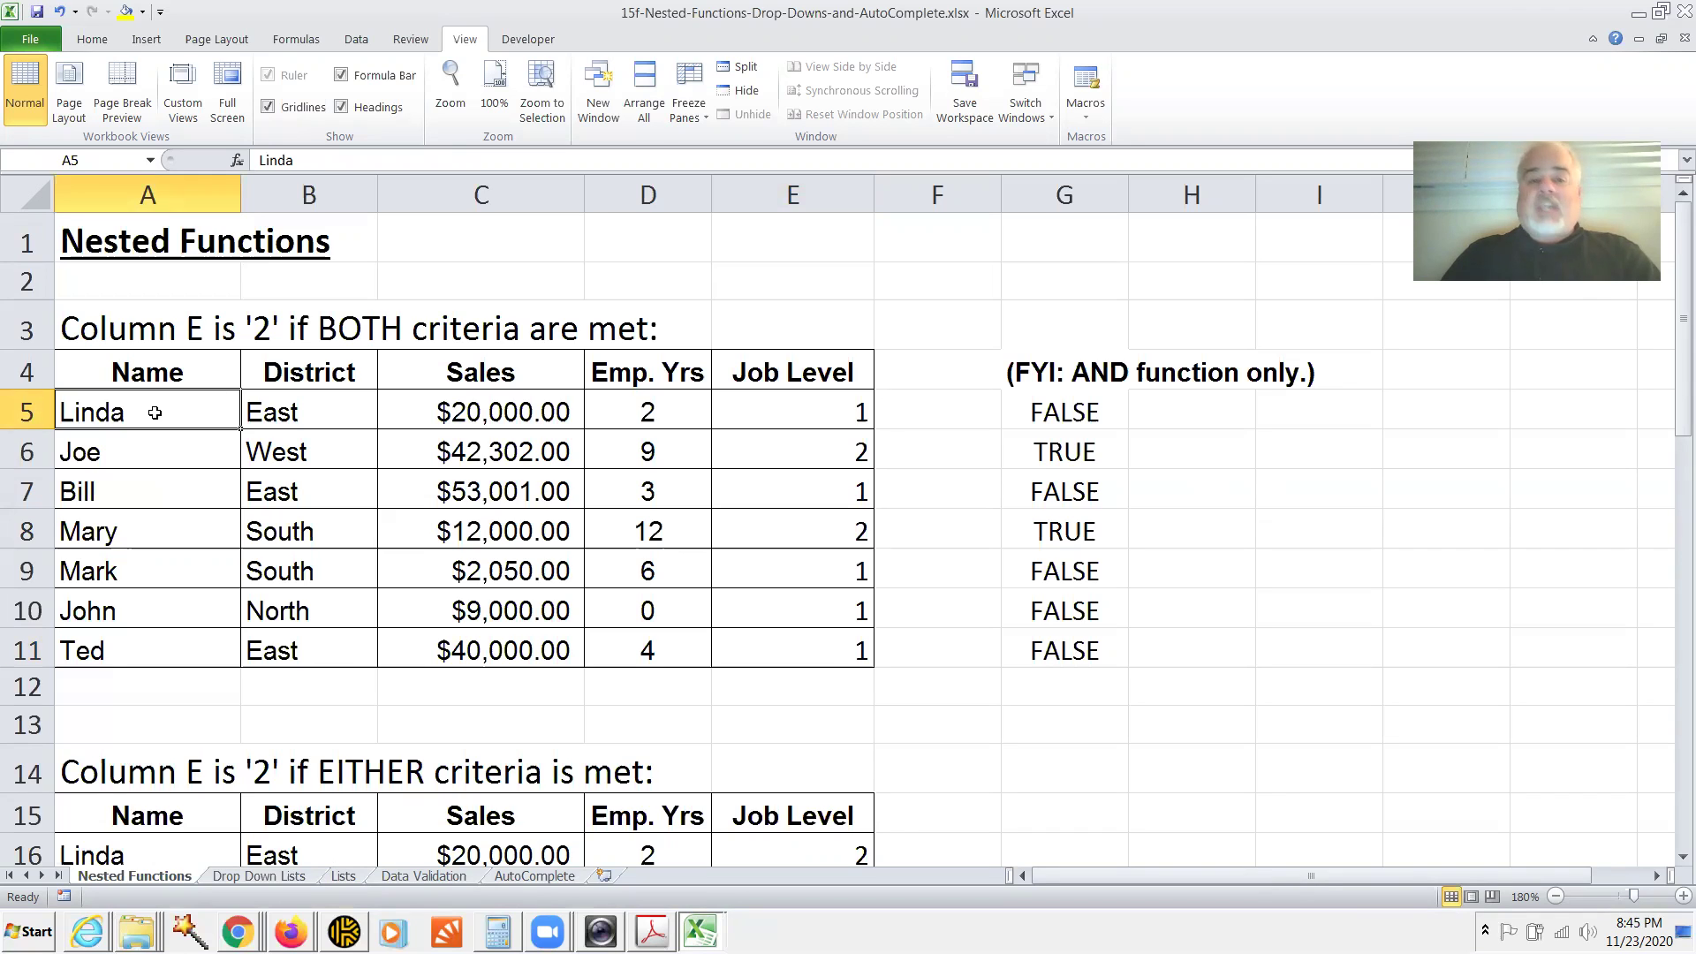
pyautogui.hotkey('shift', 'Down')
pyautogui.hotkey('shift', 'Down')
pyautogui.hotkey('shift', 'Down')
pyautogui.hotkey('shift', 'Down')
pyautogui.hotkey('shift', 'Down')
pyautogui.hotkey('shift', 'Down')
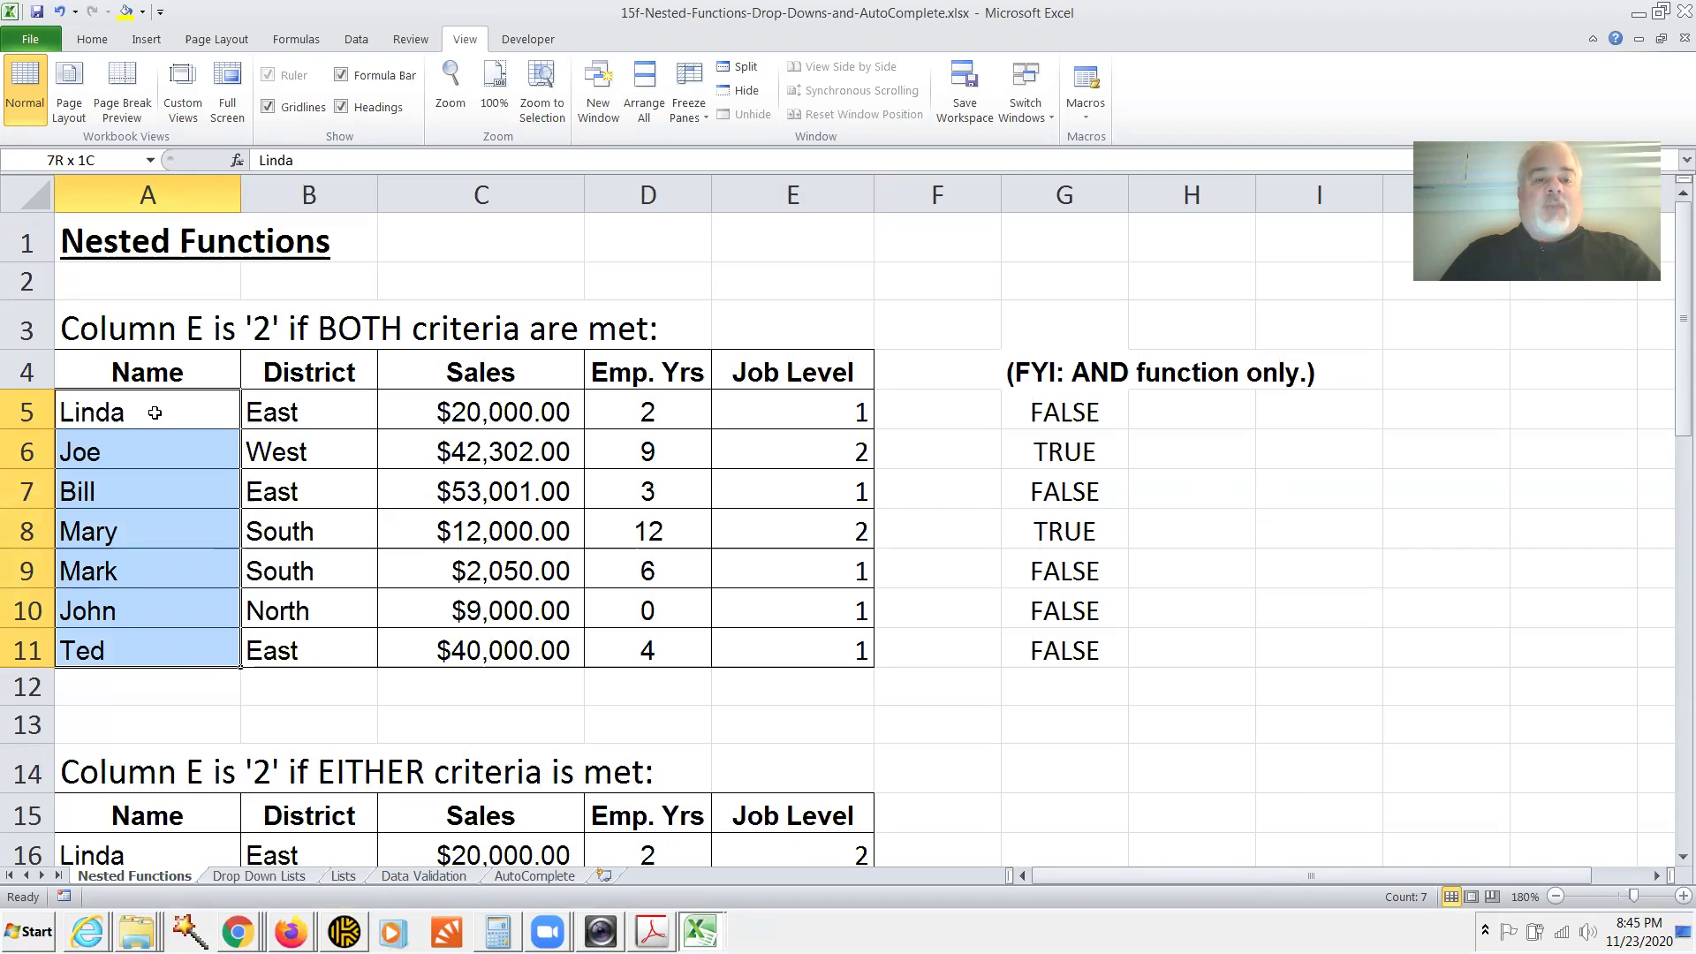
# Select the District entries in B5:B11 of the same table
pyautogui.press('Right')
pyautogui.hotkey('shift', 'Down')
pyautogui.hotkey('shift', 'Down')
pyautogui.hotkey('shift', 'Down')
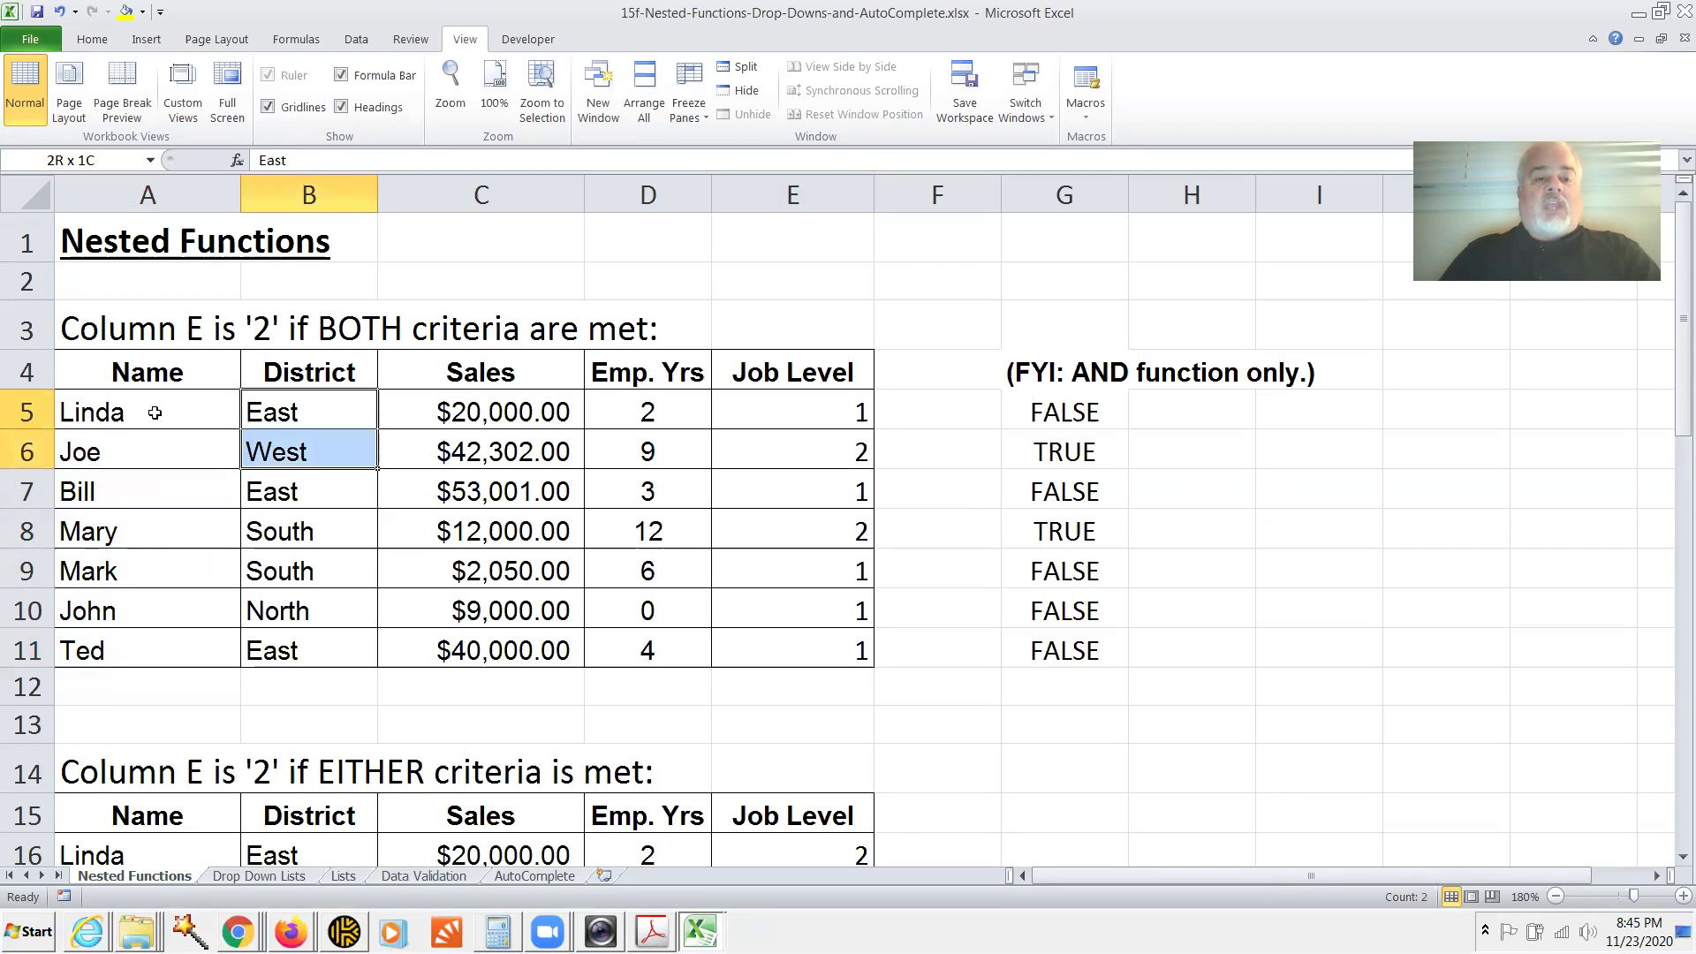
pyautogui.hotkey('shift', 'Down')
pyautogui.hotkey('shift', 'Down')
pyautogui.hotkey('shift', 'Down')
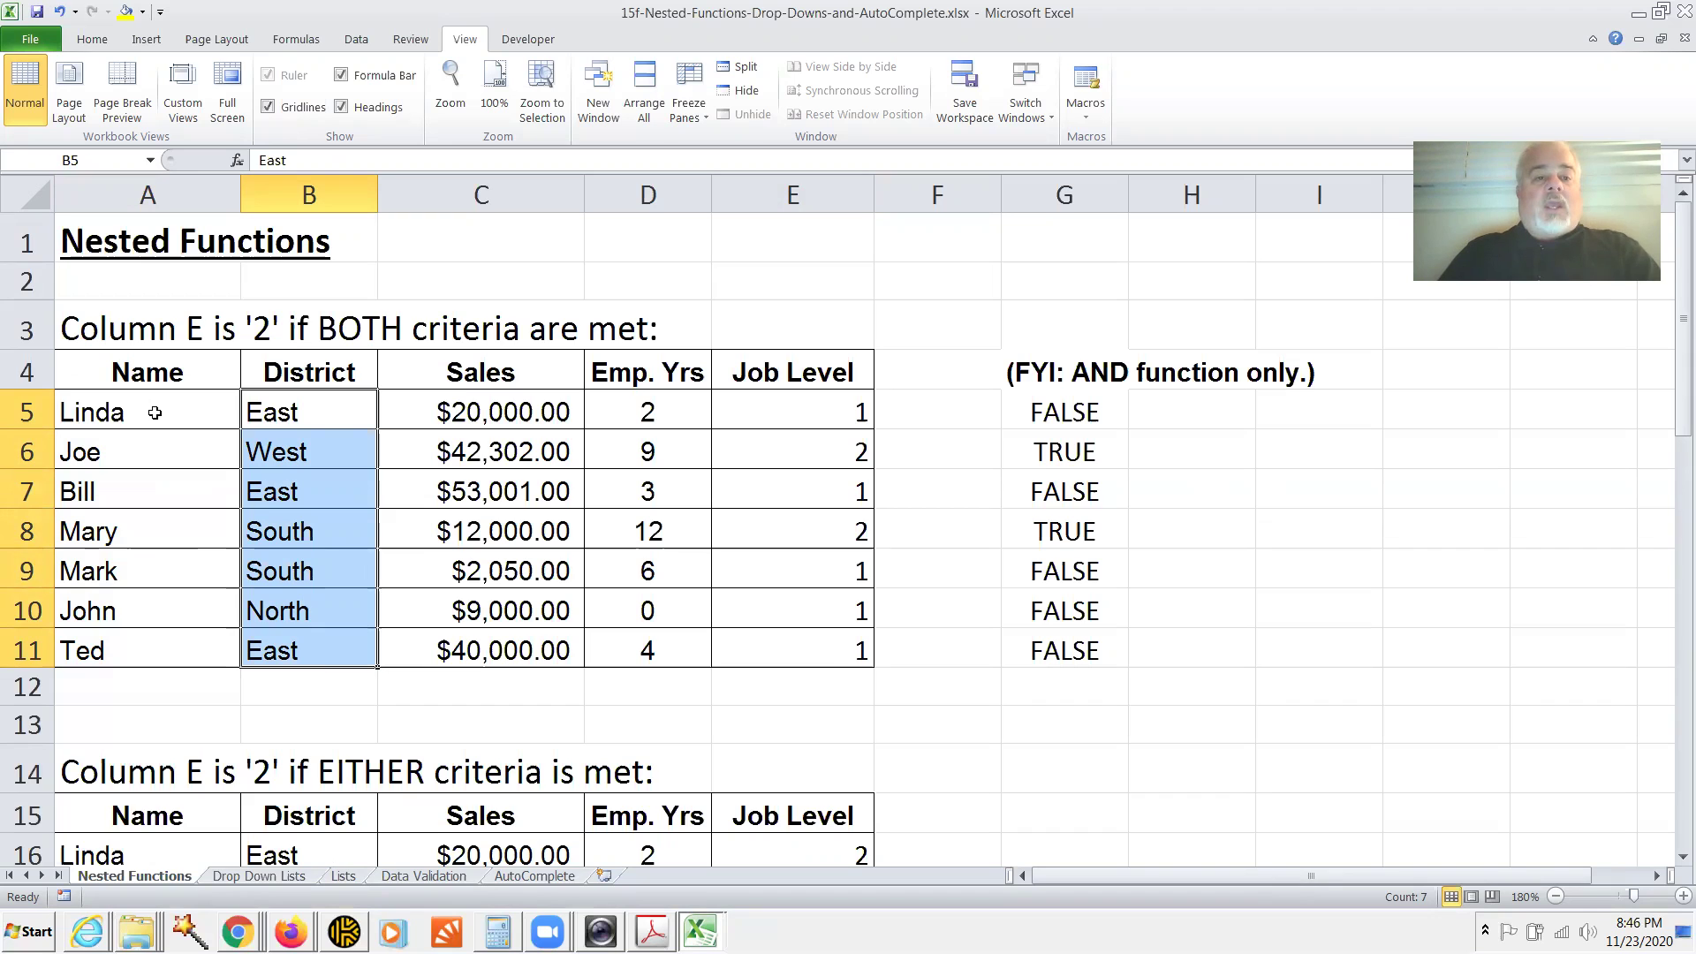
# Select the Sales amounts in C5:C11 of the table where both criteria must be met
pyautogui.press('Right')
pyautogui.hotkey('shift', 'Down')
pyautogui.hotkey('shift', 'Down')
pyautogui.hotkey('shift', 'Down')
pyautogui.hotkey('shift', 'Down')
pyautogui.hotkey('shift', 'Down')
pyautogui.hotkey('shift', 'Down')
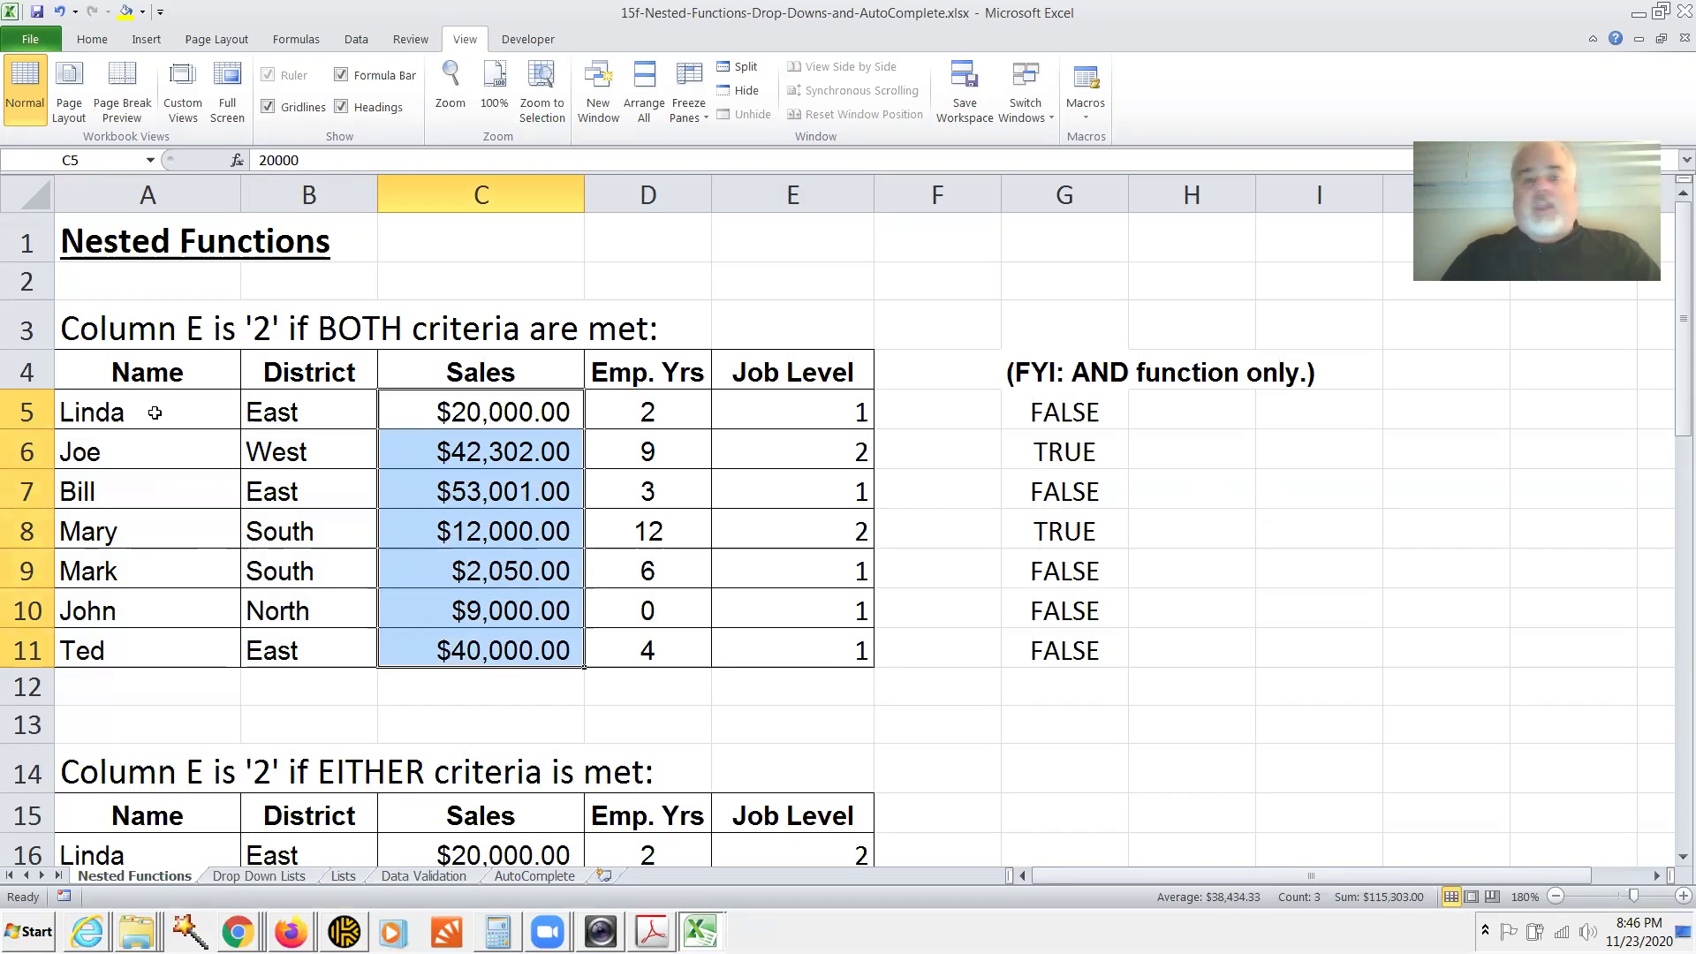
# Select the employment years in D5:D11, beside the Sales amounts
pyautogui.press('Right')
pyautogui.hotkey('shift', 'Down')
pyautogui.hotkey('shift', 'Down')
pyautogui.hotkey('shift', 'Down')
pyautogui.hotkey('shift', 'Down')
pyautogui.hotkey('shift', 'Down')
pyautogui.hotkey('shift', 'Down')
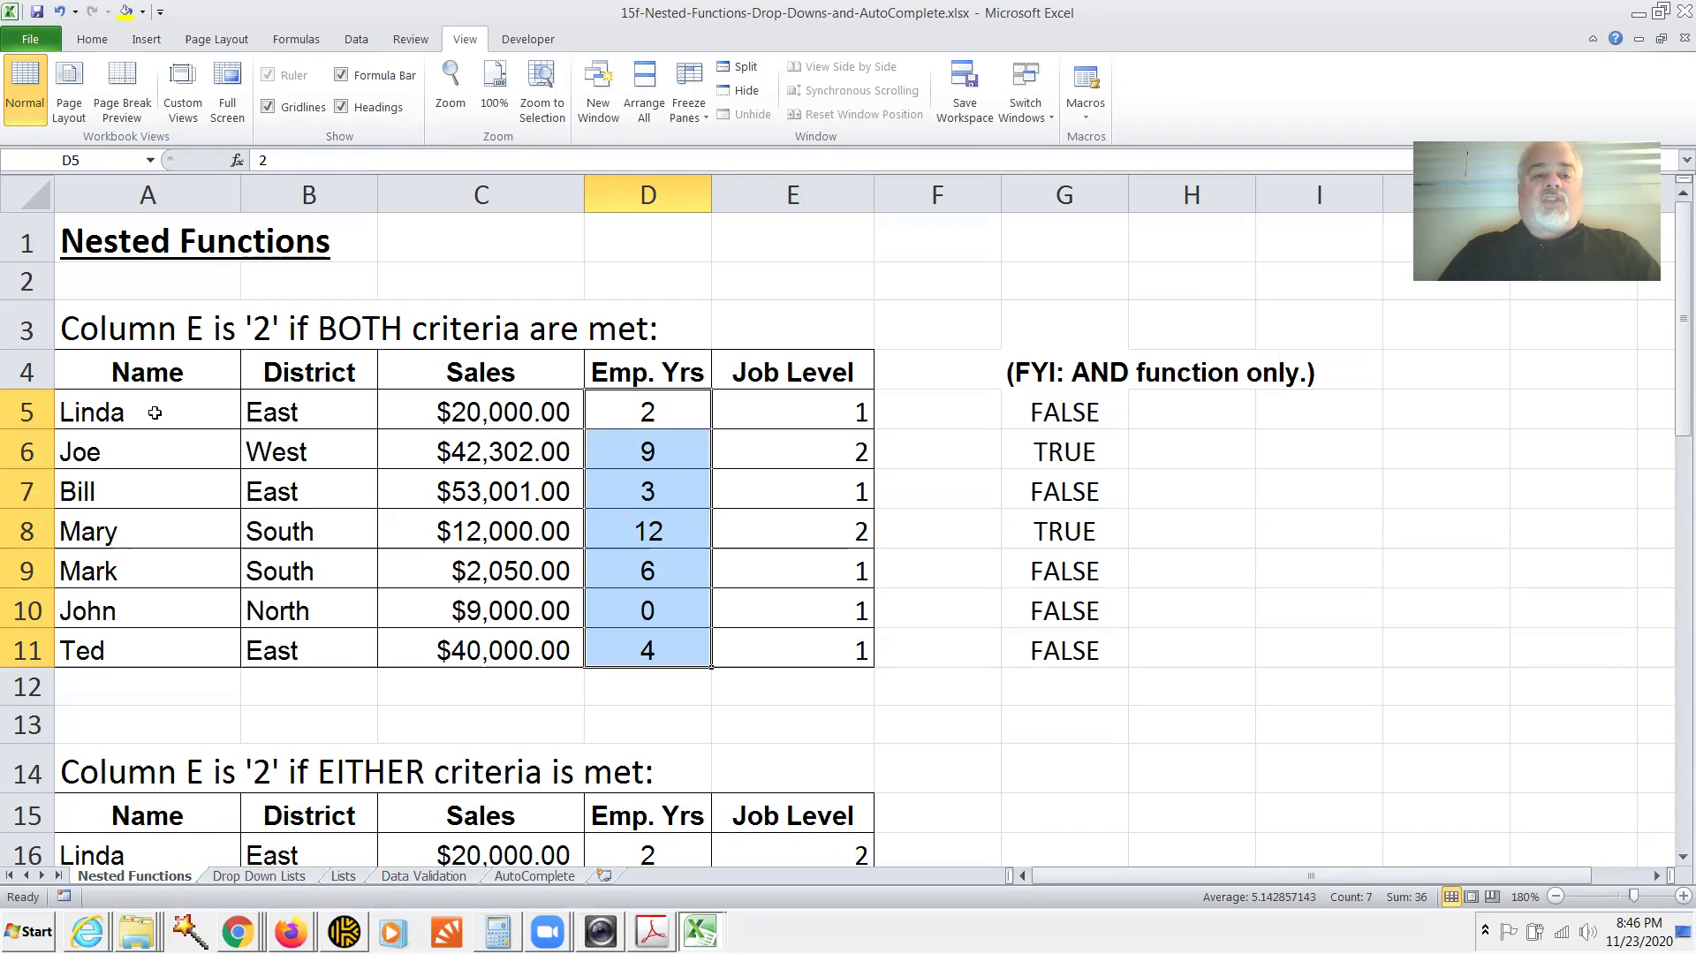
# Look over the Nested Functions sheet down and across its tables, returning to cell A1
pyautogui.press('Right')
pyautogui.press('Right')
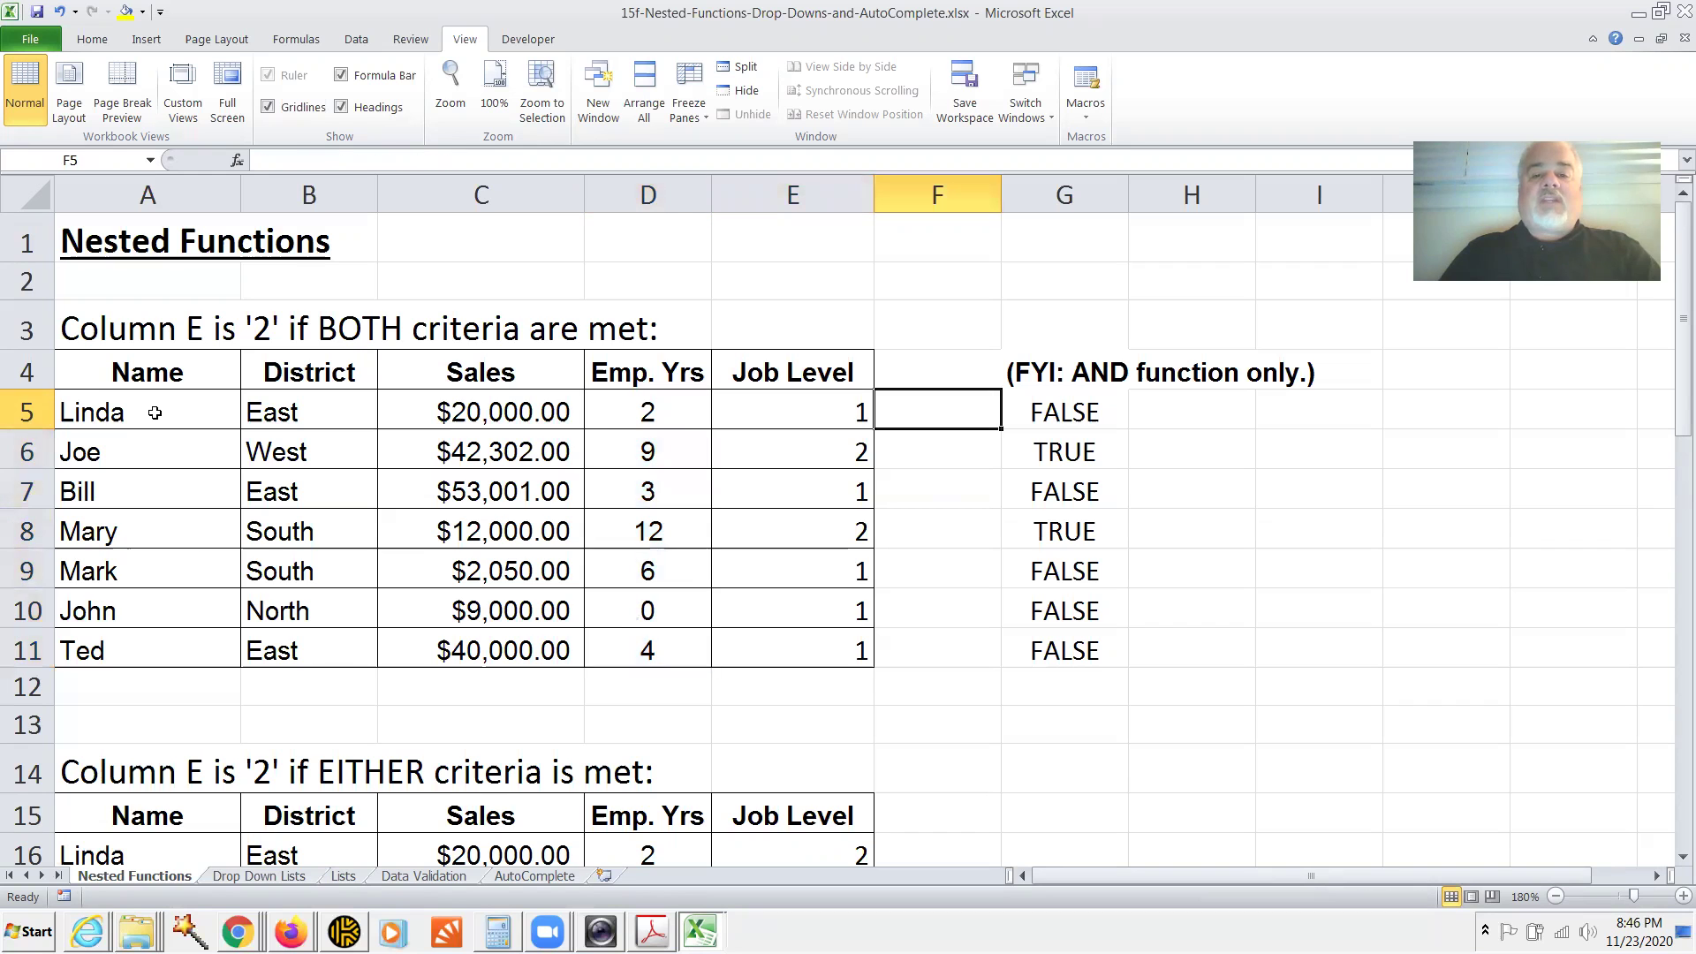
pyautogui.press('Up')
pyautogui.press('Up')
pyautogui.press('Up')
pyautogui.press('Up')
pyautogui.press('Home')
pyautogui.press('Down')
pyautogui.press('Down')
pyautogui.press('Down')
pyautogui.press('Down')
pyautogui.press('Down')
pyautogui.press('Down')
pyautogui.press('Down')
pyautogui.press('Down')
pyautogui.press('Down')
pyautogui.press('Down')
pyautogui.press('Down')
pyautogui.press('Down')
pyautogui.press('Down')
pyautogui.press('Down')
pyautogui.press('Down')
pyautogui.press('Down')
pyautogui.press('Down')
pyautogui.press('Down')
pyautogui.press('Down')
pyautogui.press('Down')
pyautogui.press('Down')
pyautogui.press('Down')
pyautogui.press('Down')
pyautogui.press('Down')
pyautogui.press('Down')
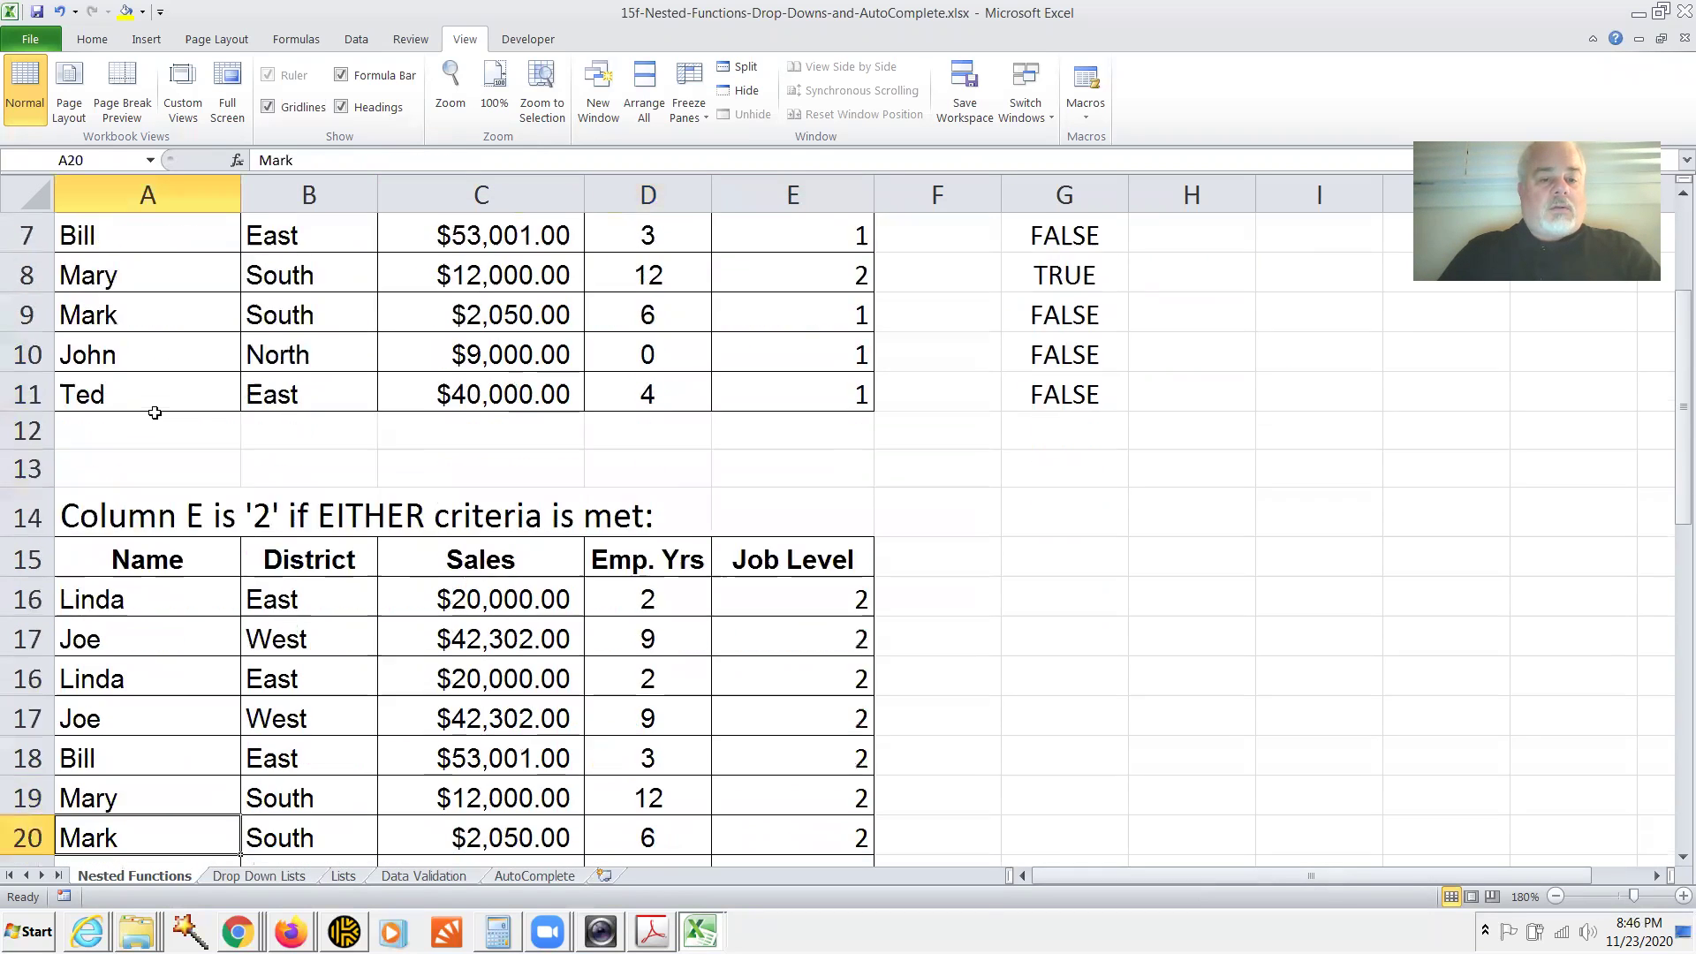
pyautogui.press('Up')
pyautogui.press('Up')
pyautogui.press('Up')
pyautogui.press('Up')
pyautogui.press('Up')
pyautogui.press('Up')
pyautogui.press('Up')
pyautogui.press('Up')
pyautogui.press('Up')
pyautogui.press('Up')
pyautogui.press('Up')
pyautogui.press('Up')
pyautogui.press('Up')
pyautogui.press('Up')
pyautogui.press('Up')
pyautogui.press('Up')
pyautogui.press('Up')
pyautogui.press('Up')
pyautogui.press('Up')
pyautogui.press('Up')
pyautogui.press('Up')
pyautogui.press('Up')
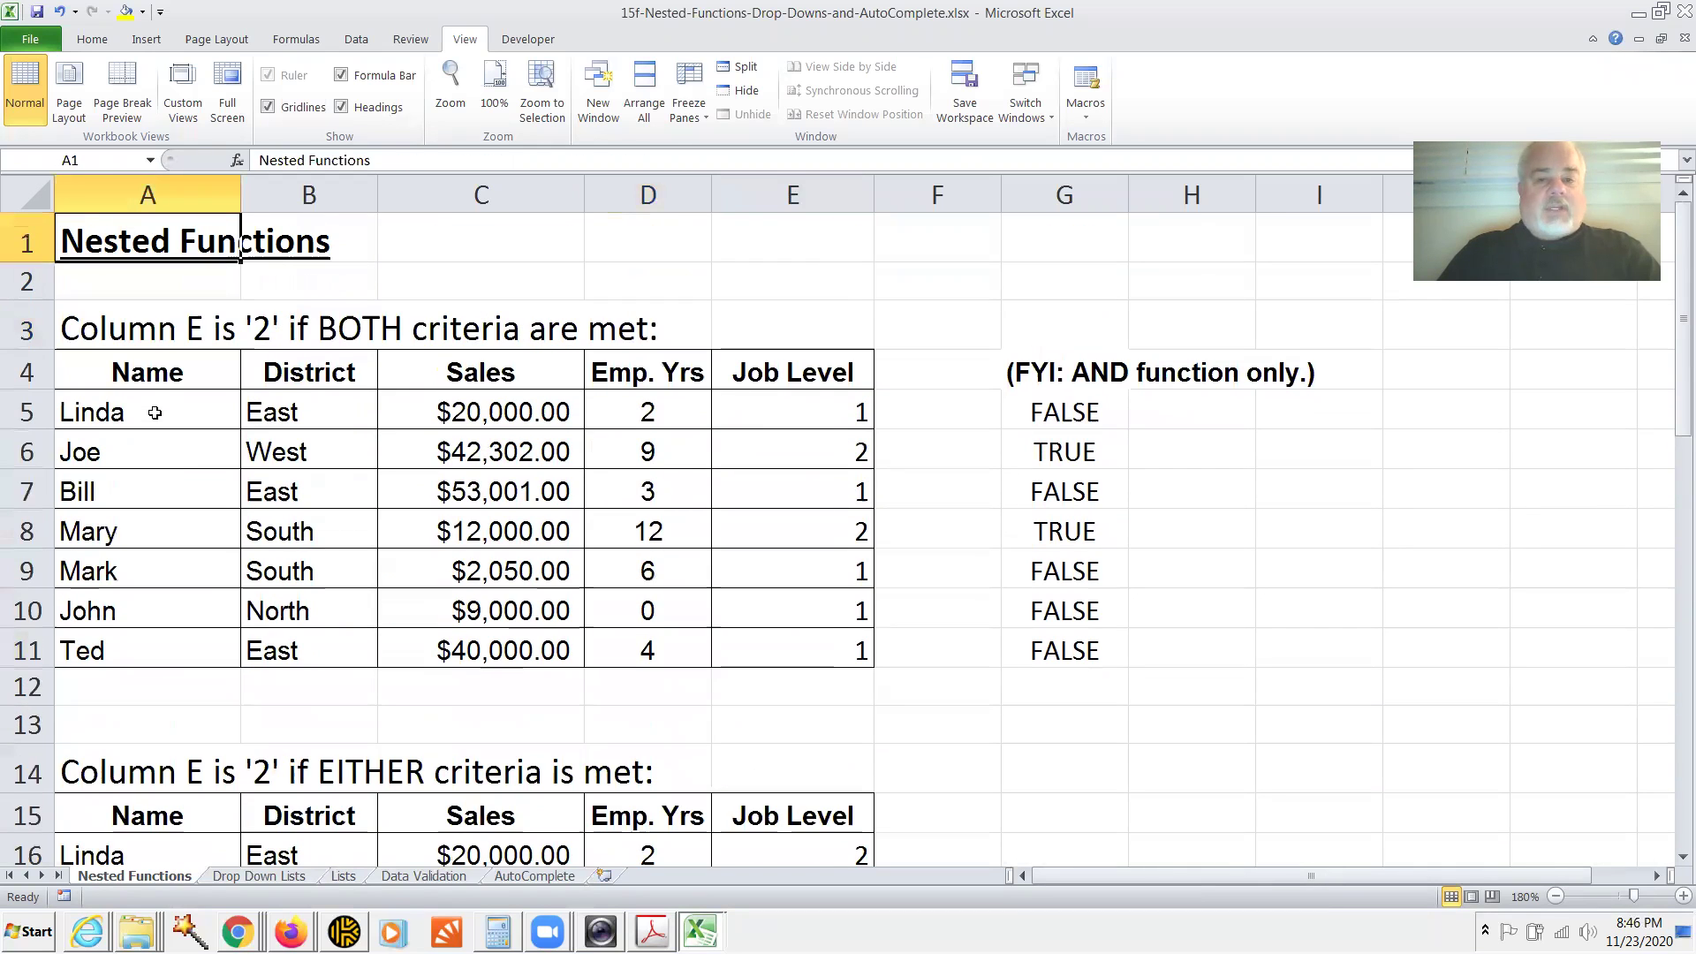
pyautogui.press('Right')
pyautogui.press('Right')
pyautogui.press('Right')
pyautogui.press('Right')
pyautogui.press('Right')
pyautogui.press('Right')
pyautogui.press('Right')
pyautogui.press('Right')
pyautogui.press('Right')
pyautogui.press('Right')
pyautogui.press('Right')
pyautogui.press('Right')
pyautogui.press('Right')
pyautogui.press('Right')
pyautogui.press('Right')
pyautogui.press('Right')
pyautogui.press('Right')
pyautogui.press('Left')
pyautogui.press('Left')
pyautogui.press('Left')
pyautogui.press('Left')
pyautogui.press('Left')
pyautogui.press('Left')
pyautogui.press('Left')
pyautogui.press('Left')
pyautogui.press('Left')
pyautogui.press('Left')
pyautogui.press('Left')
pyautogui.press('Left')
pyautogui.press('Left')
pyautogui.press('Left')
pyautogui.press('Left')
pyautogui.press('Left')
pyautogui.press('Left')
# Examine the nested IF and AND formula in E5, the first Job Level cell of the BOTH criteria table
pyautogui.press('Down')
pyautogui.press('Down')
pyautogui.press('Down')
pyautogui.press('Down')
pyautogui.press('Right')
pyautogui.press('Right')
pyautogui.press('Right')
pyautogui.press('Right')
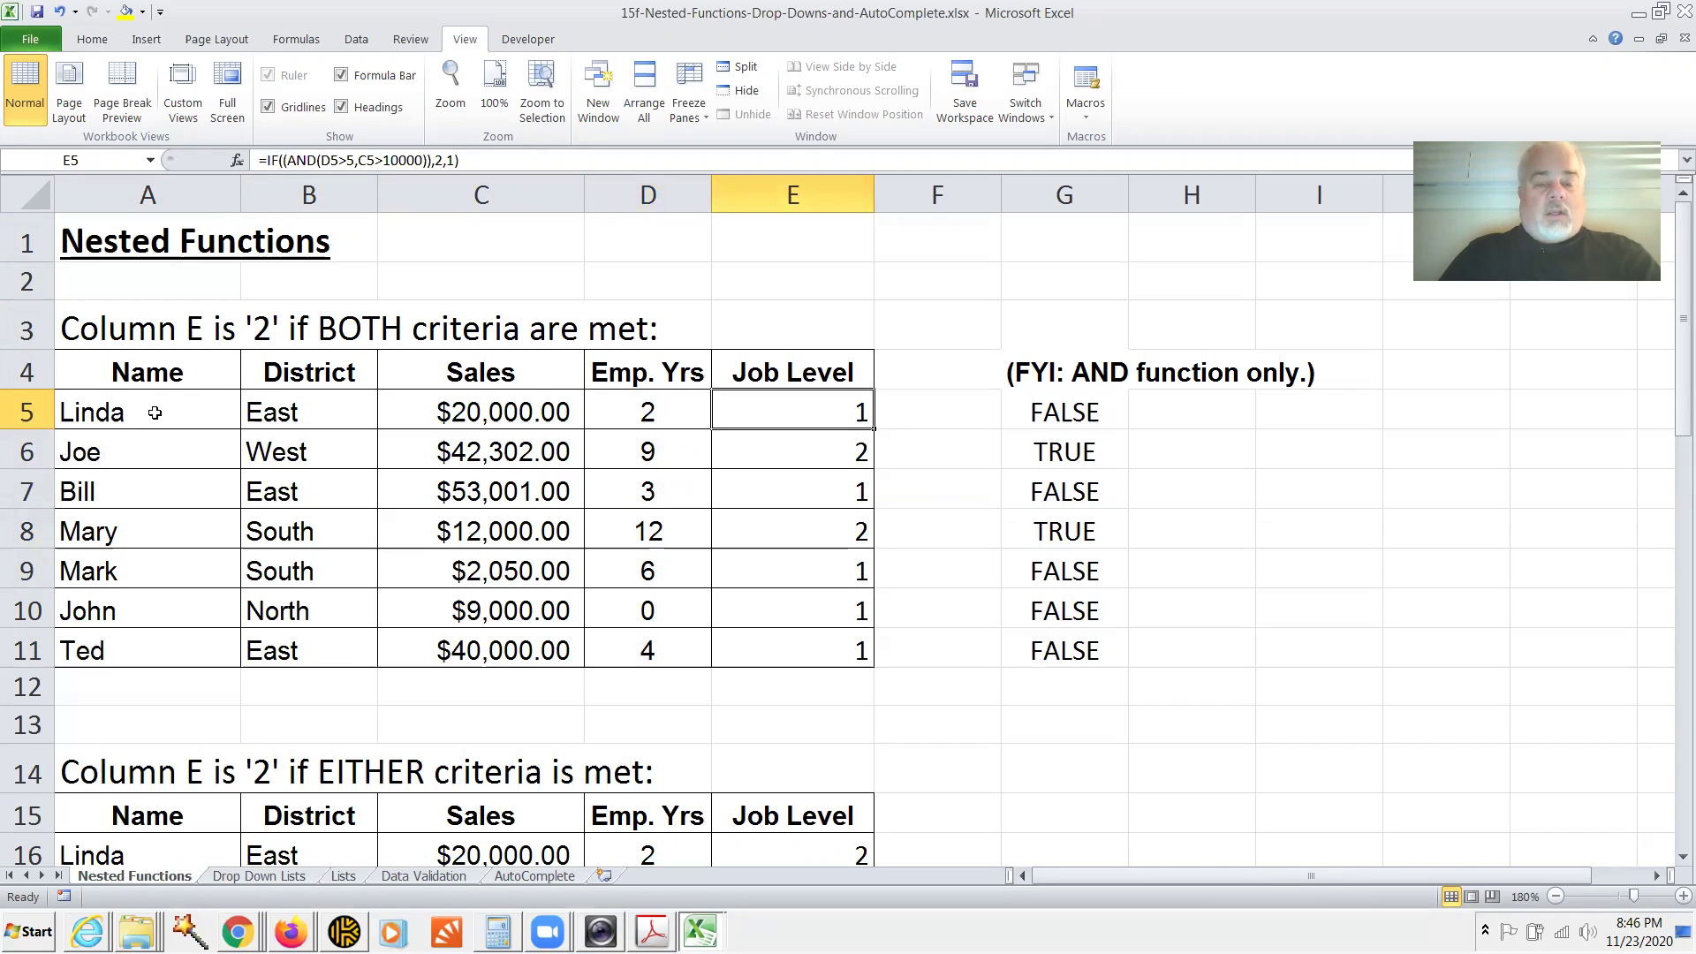
pyautogui.press('F2')
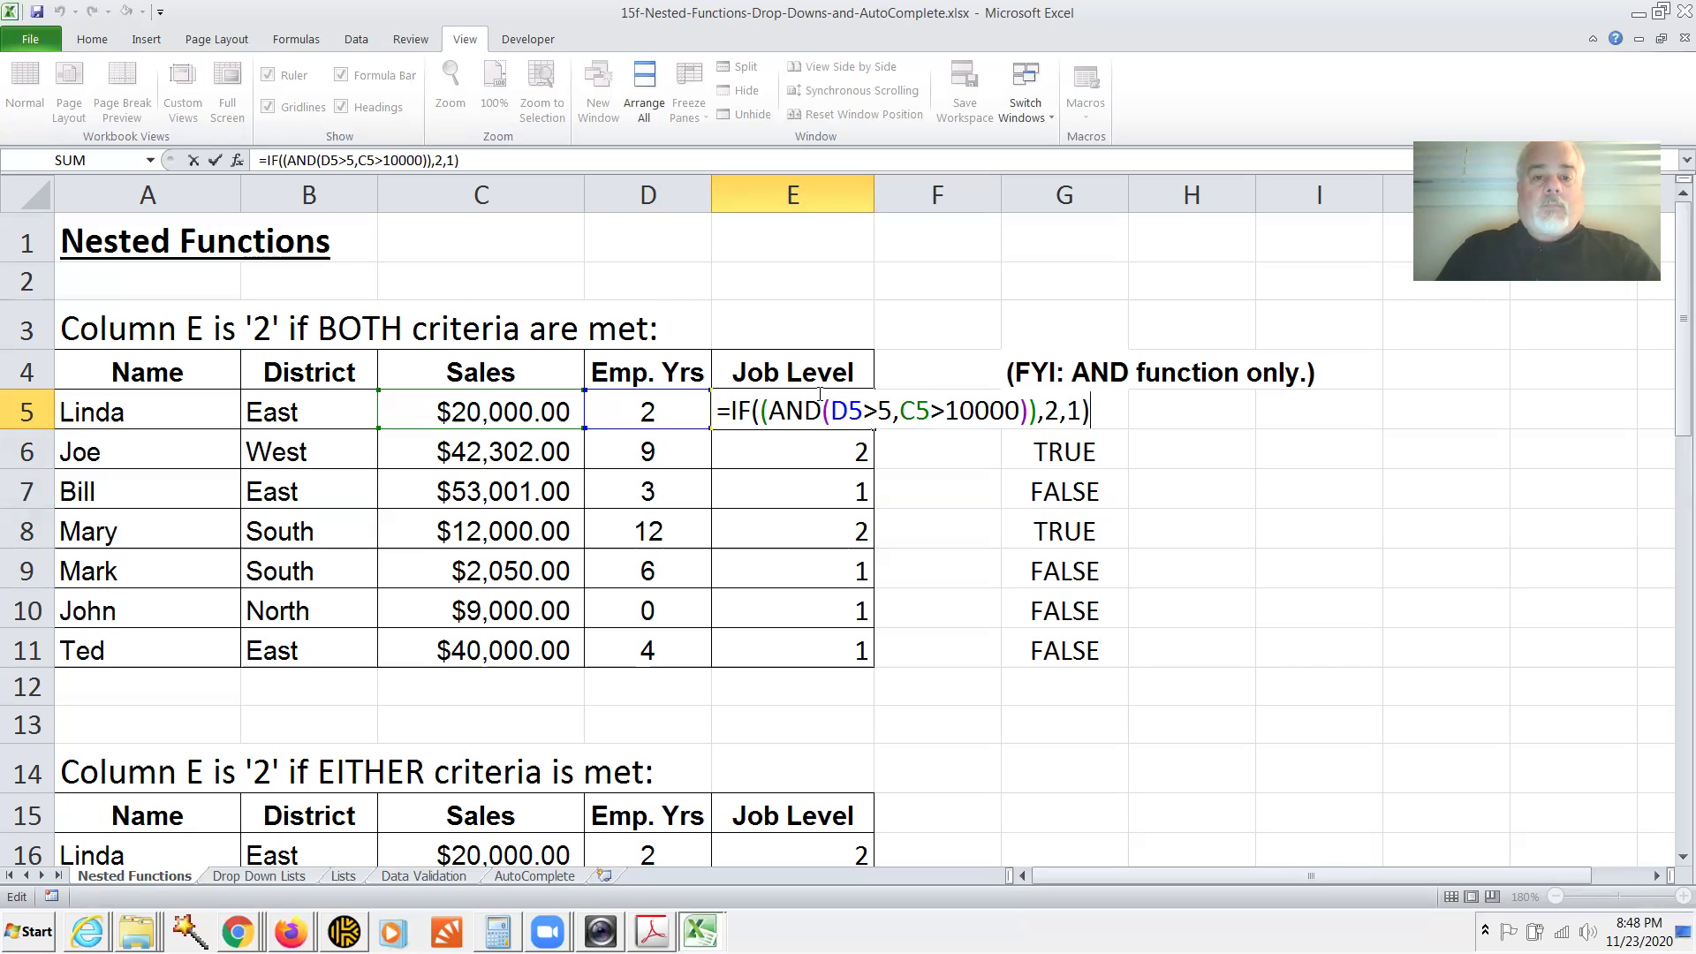
pyautogui.hotkey('ctrl', 'Return')
# Select the Sales, Emp. Yrs and Job Level values row by row through C5:E11 of the BOTH criteria table
pyautogui.press('Left')
pyautogui.press('Left')
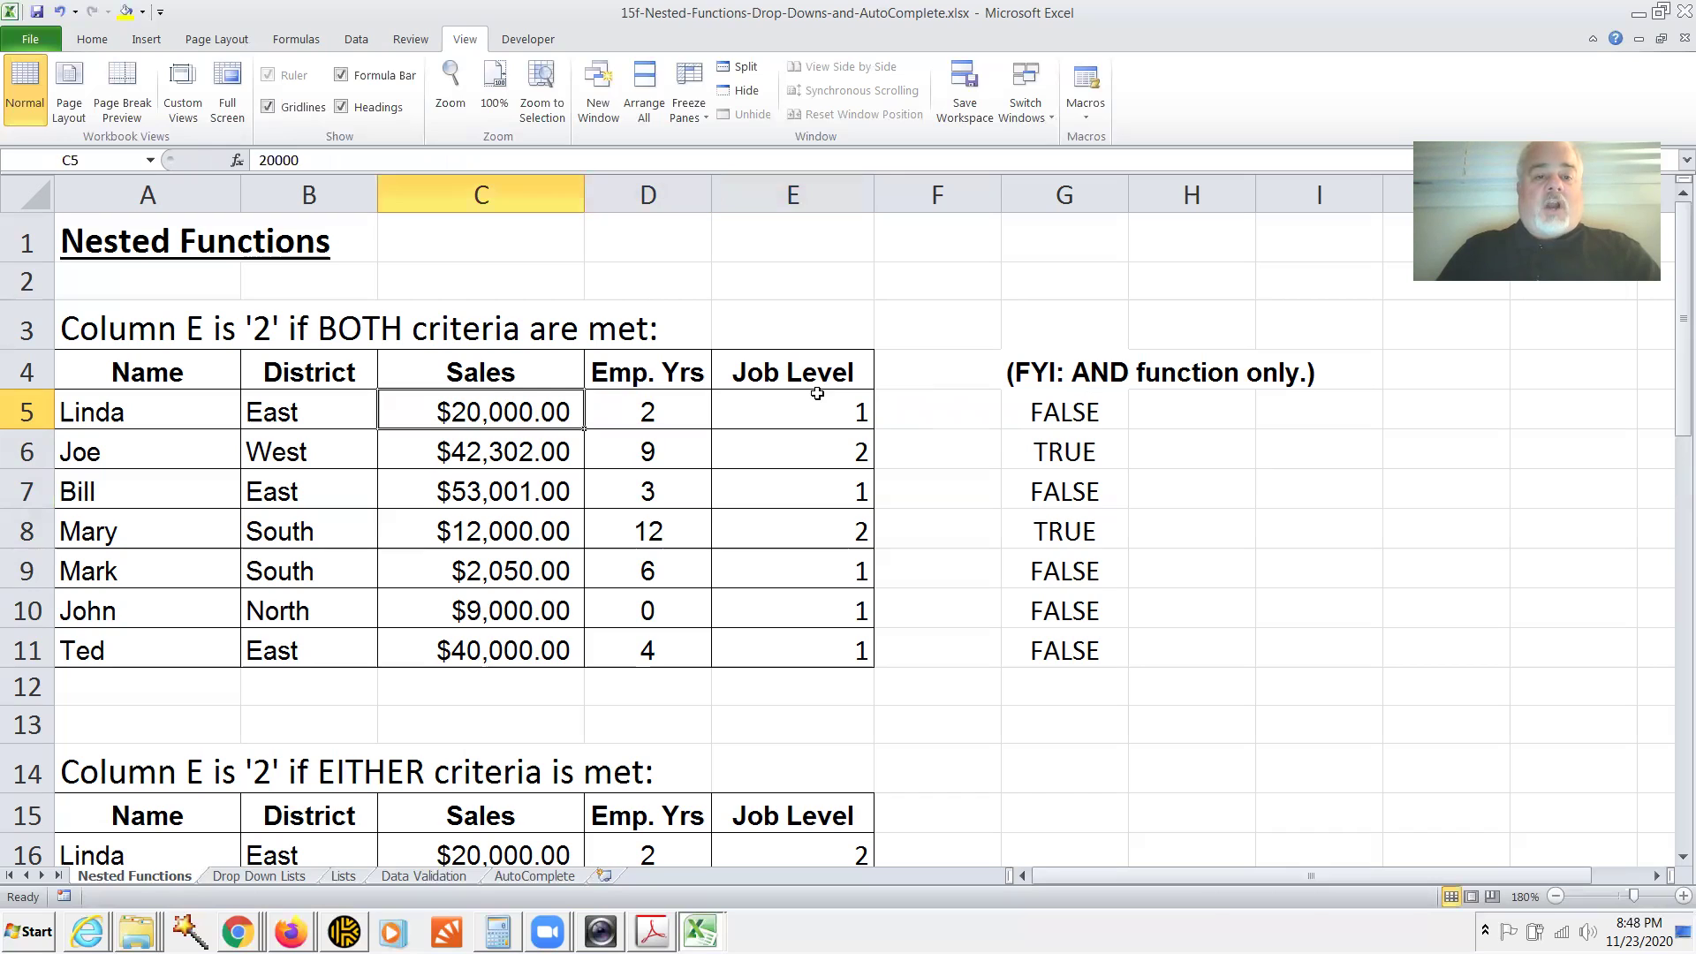
pyautogui.hotkey('shift', 'Right')
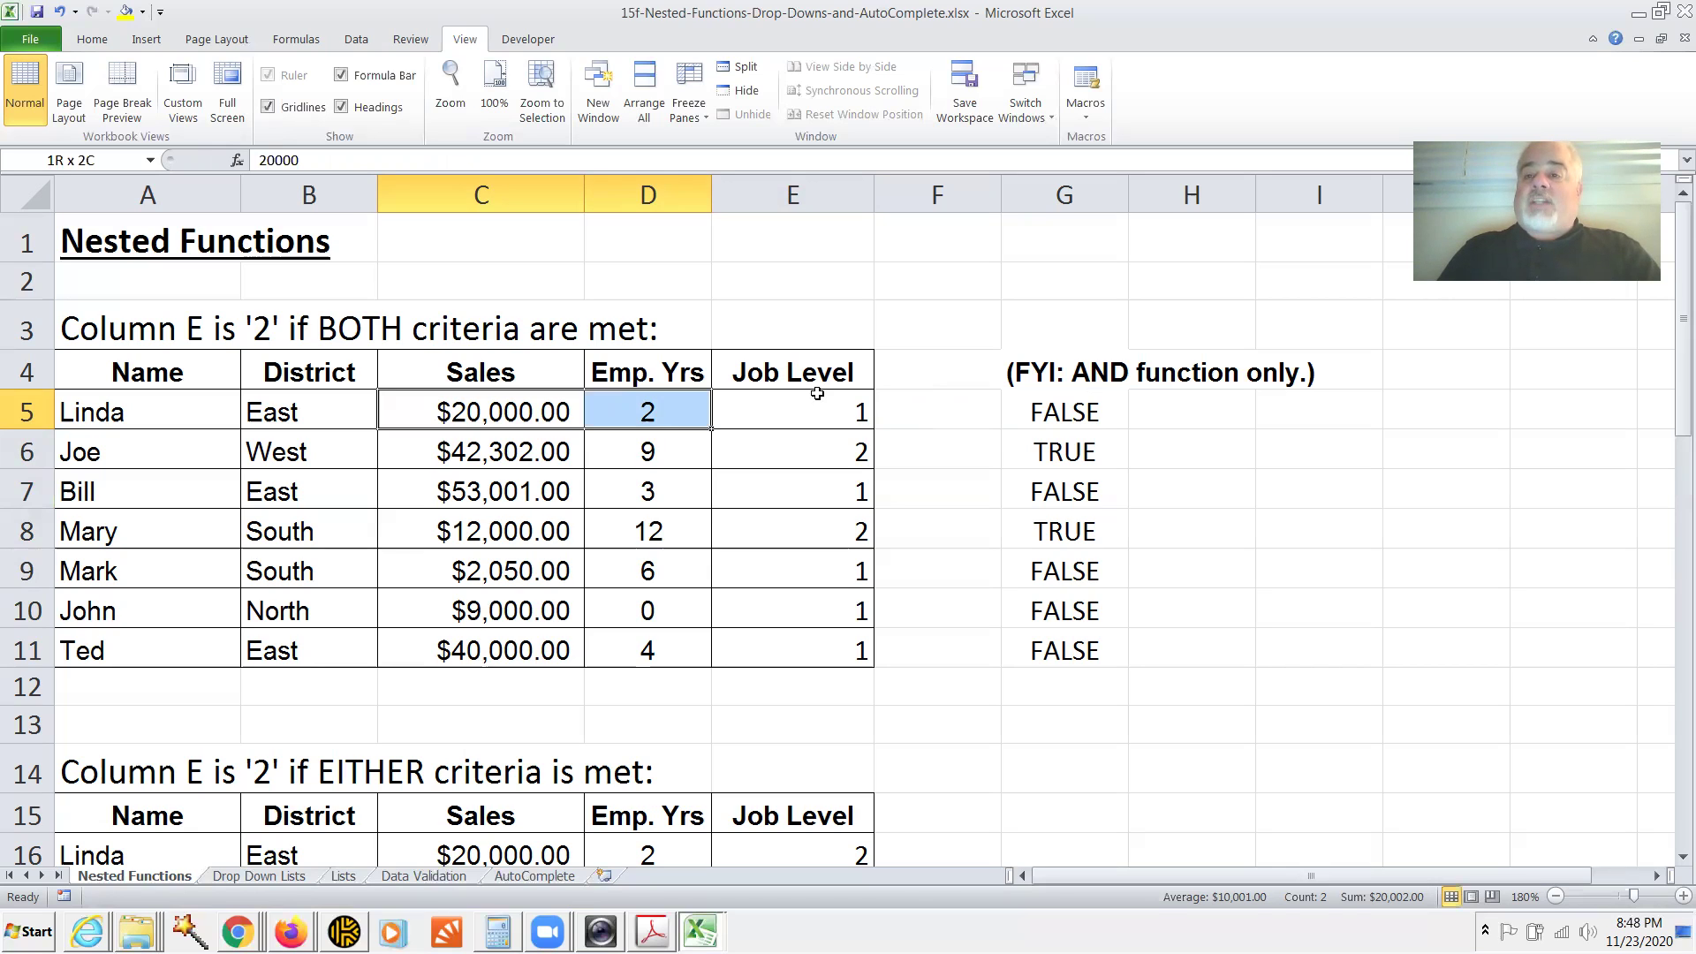
pyautogui.hotkey('shift', 'Down')
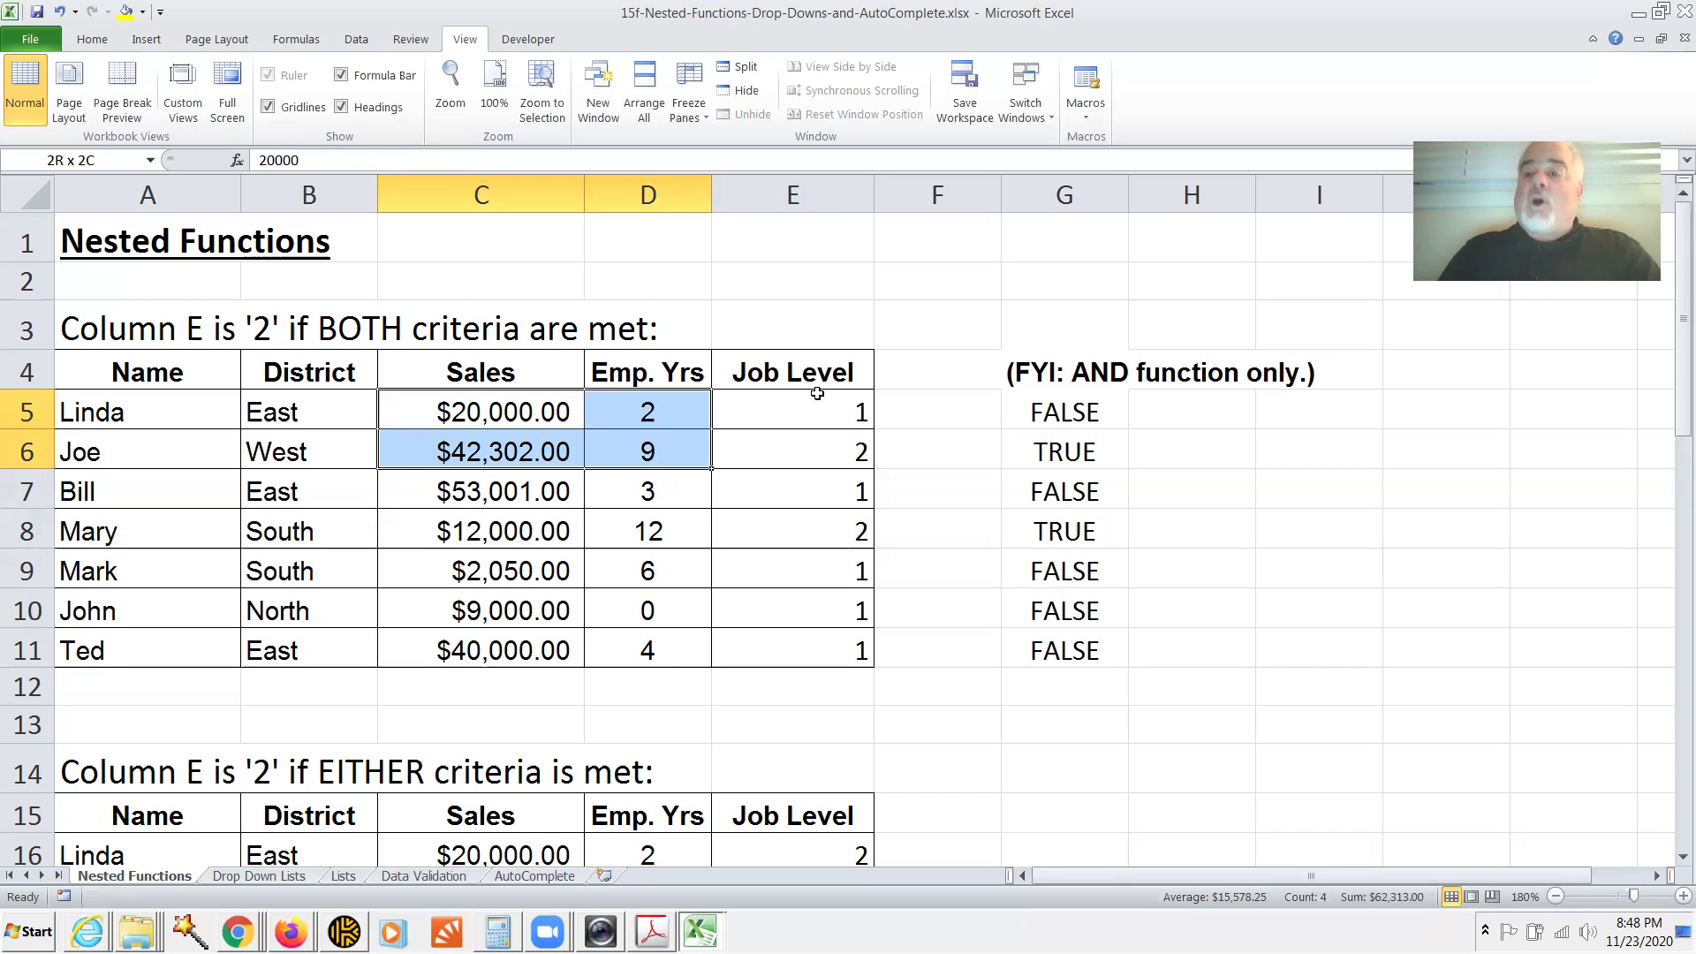
pyautogui.hotkey('shift', 'Down')
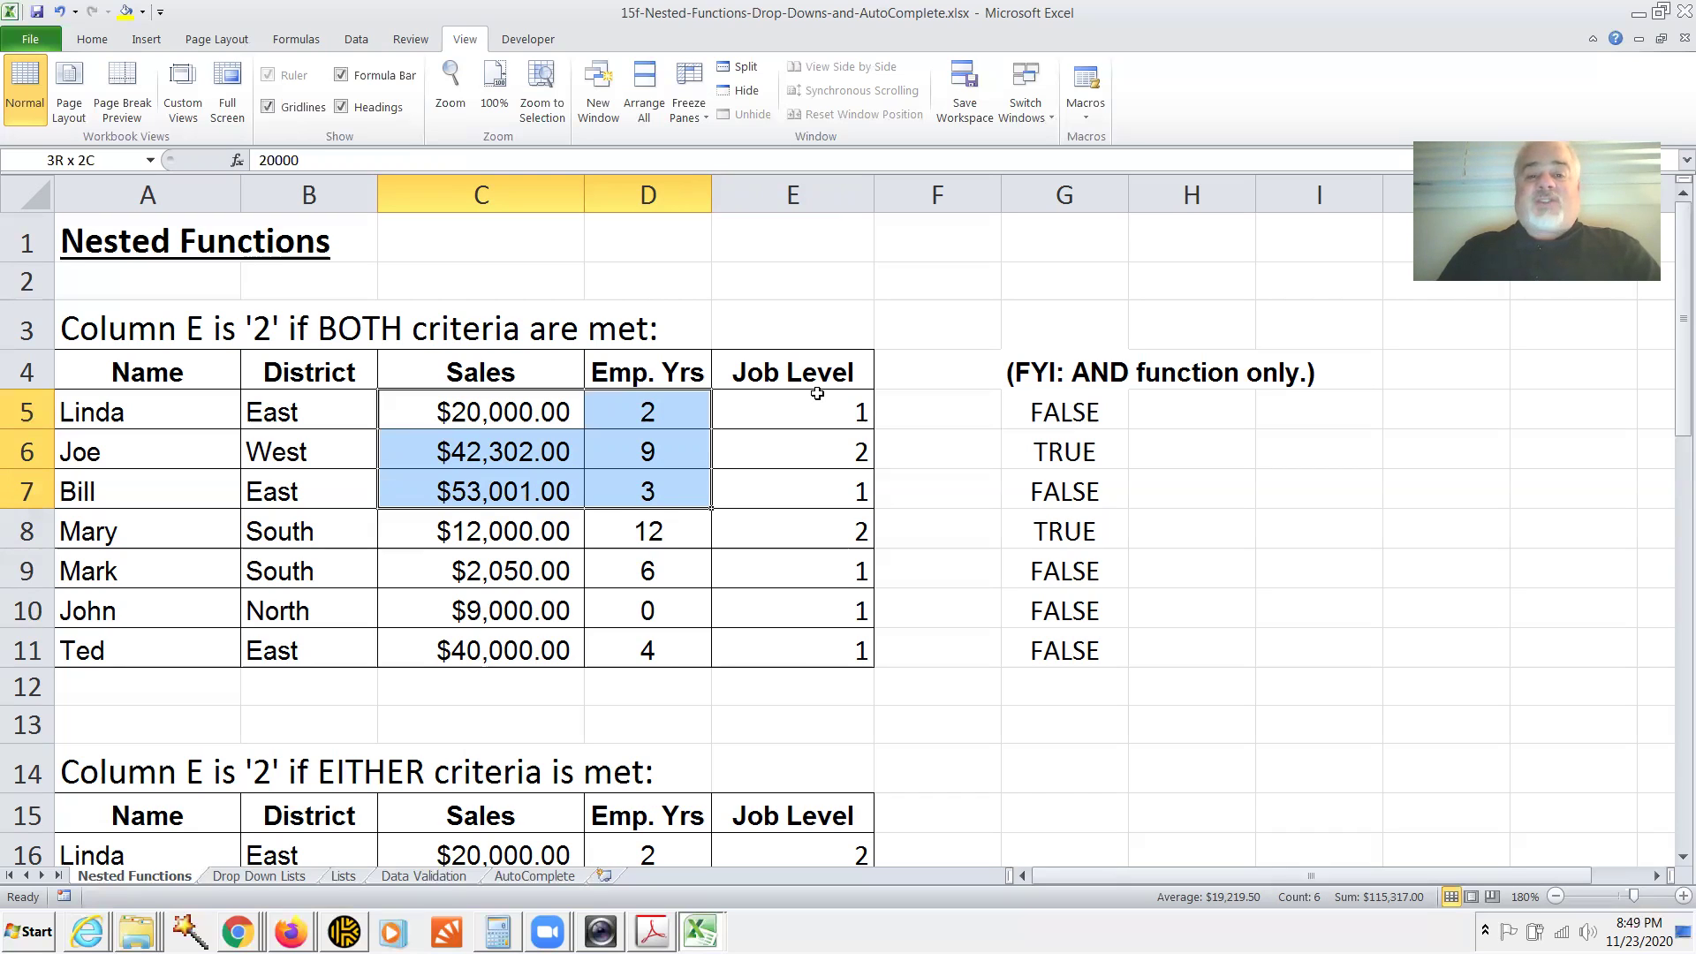
pyautogui.hotkey('shift', 'Right')
pyautogui.hotkey('shift', 'Down')
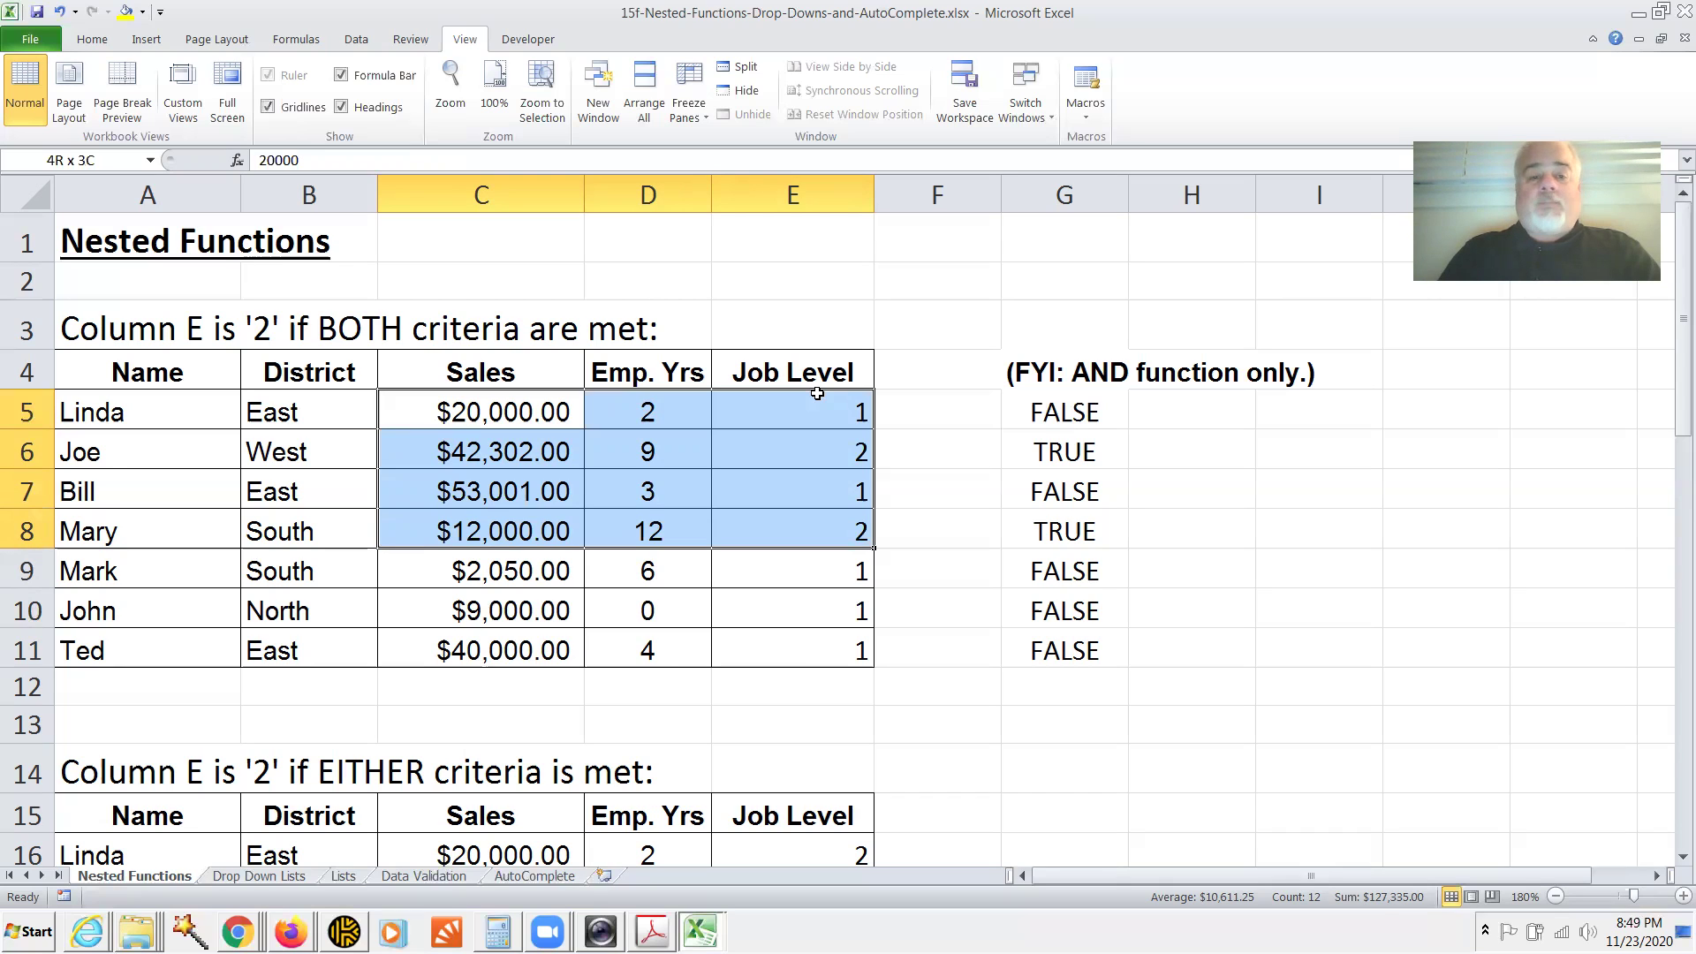
pyautogui.hotkey('shift', 'Down')
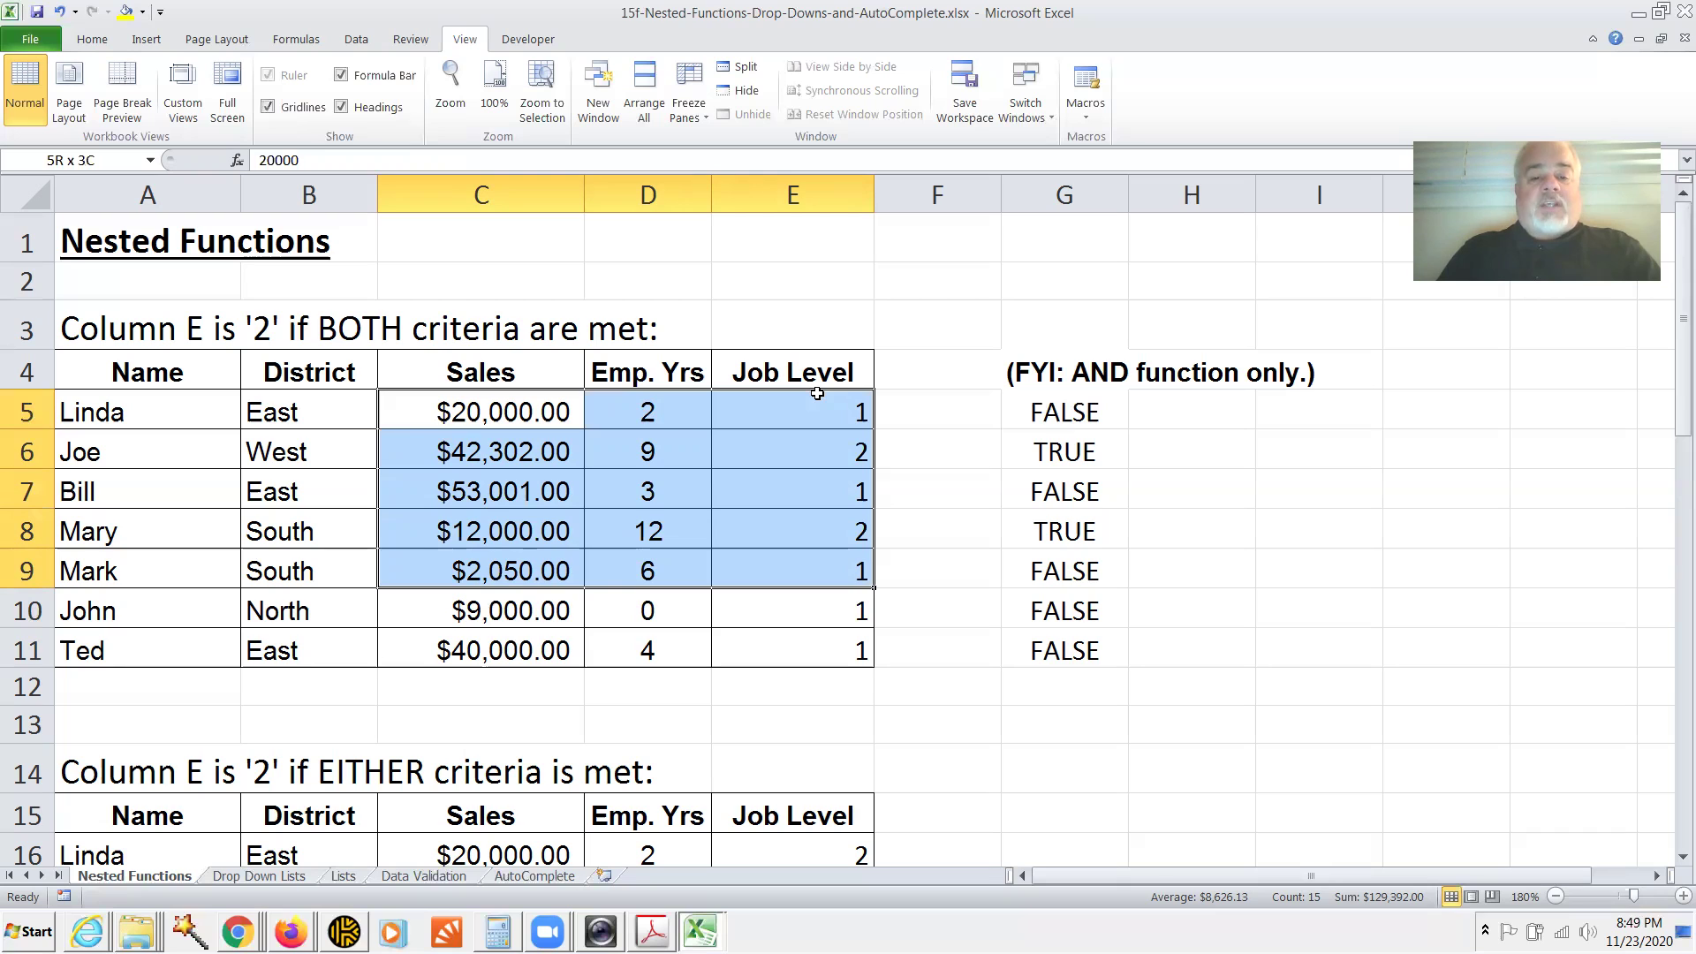
pyautogui.hotkey('shift', 'Down')
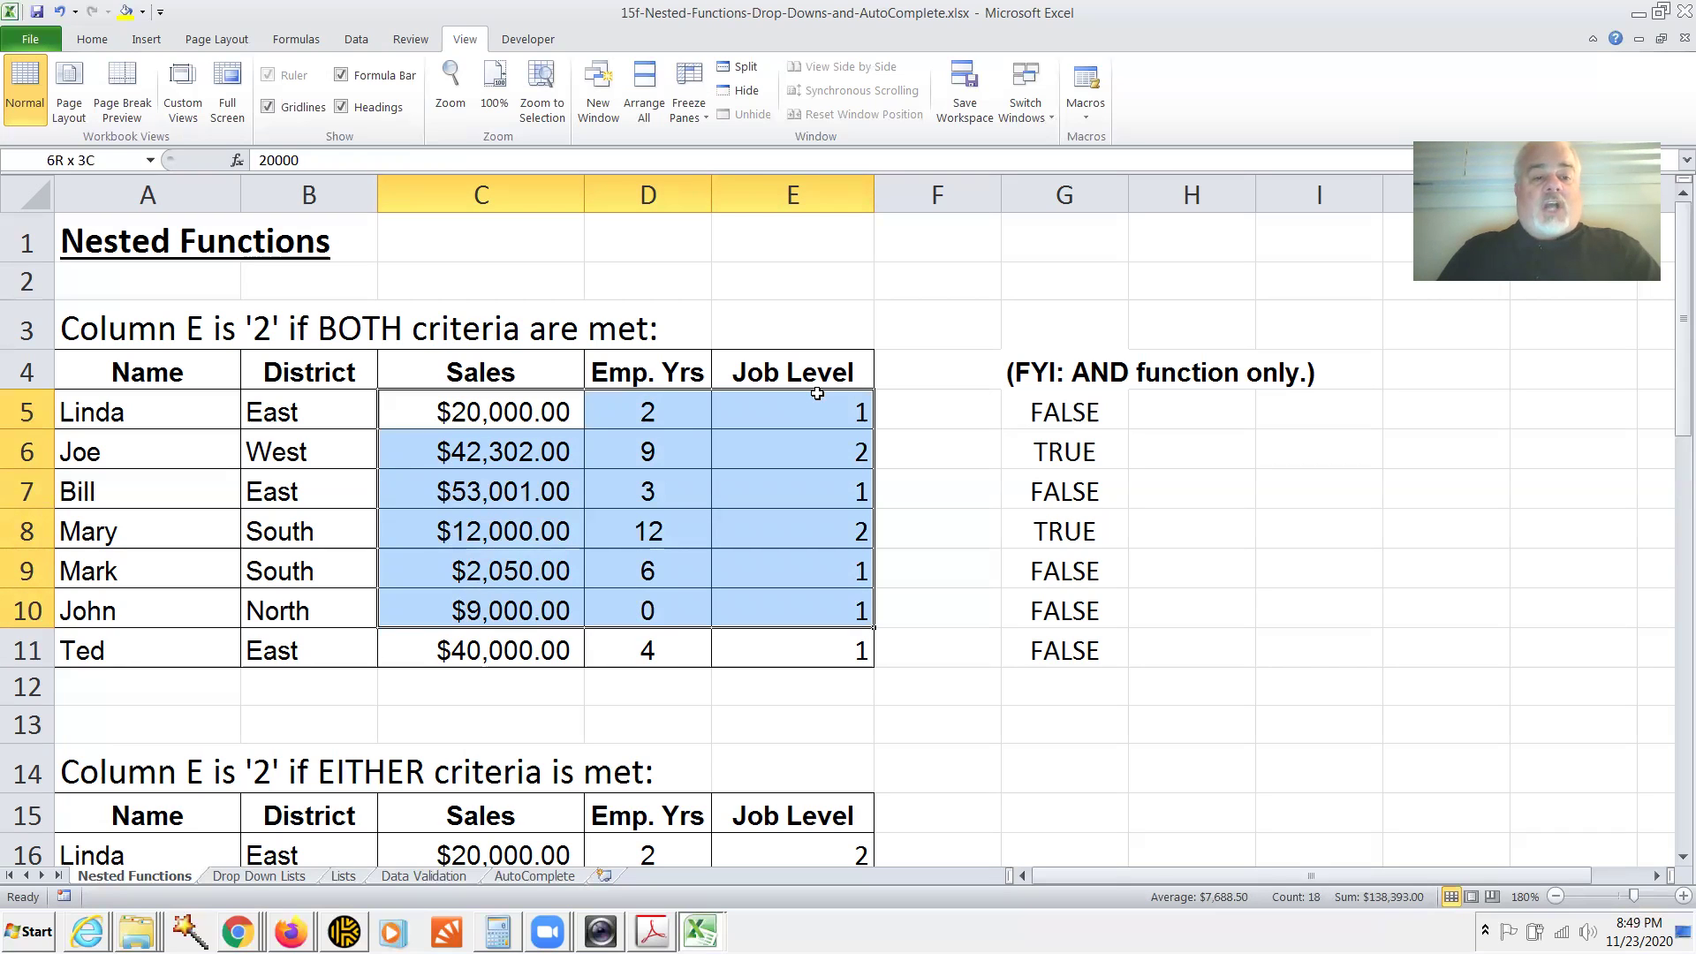
pyautogui.hotkey('shift', 'Down')
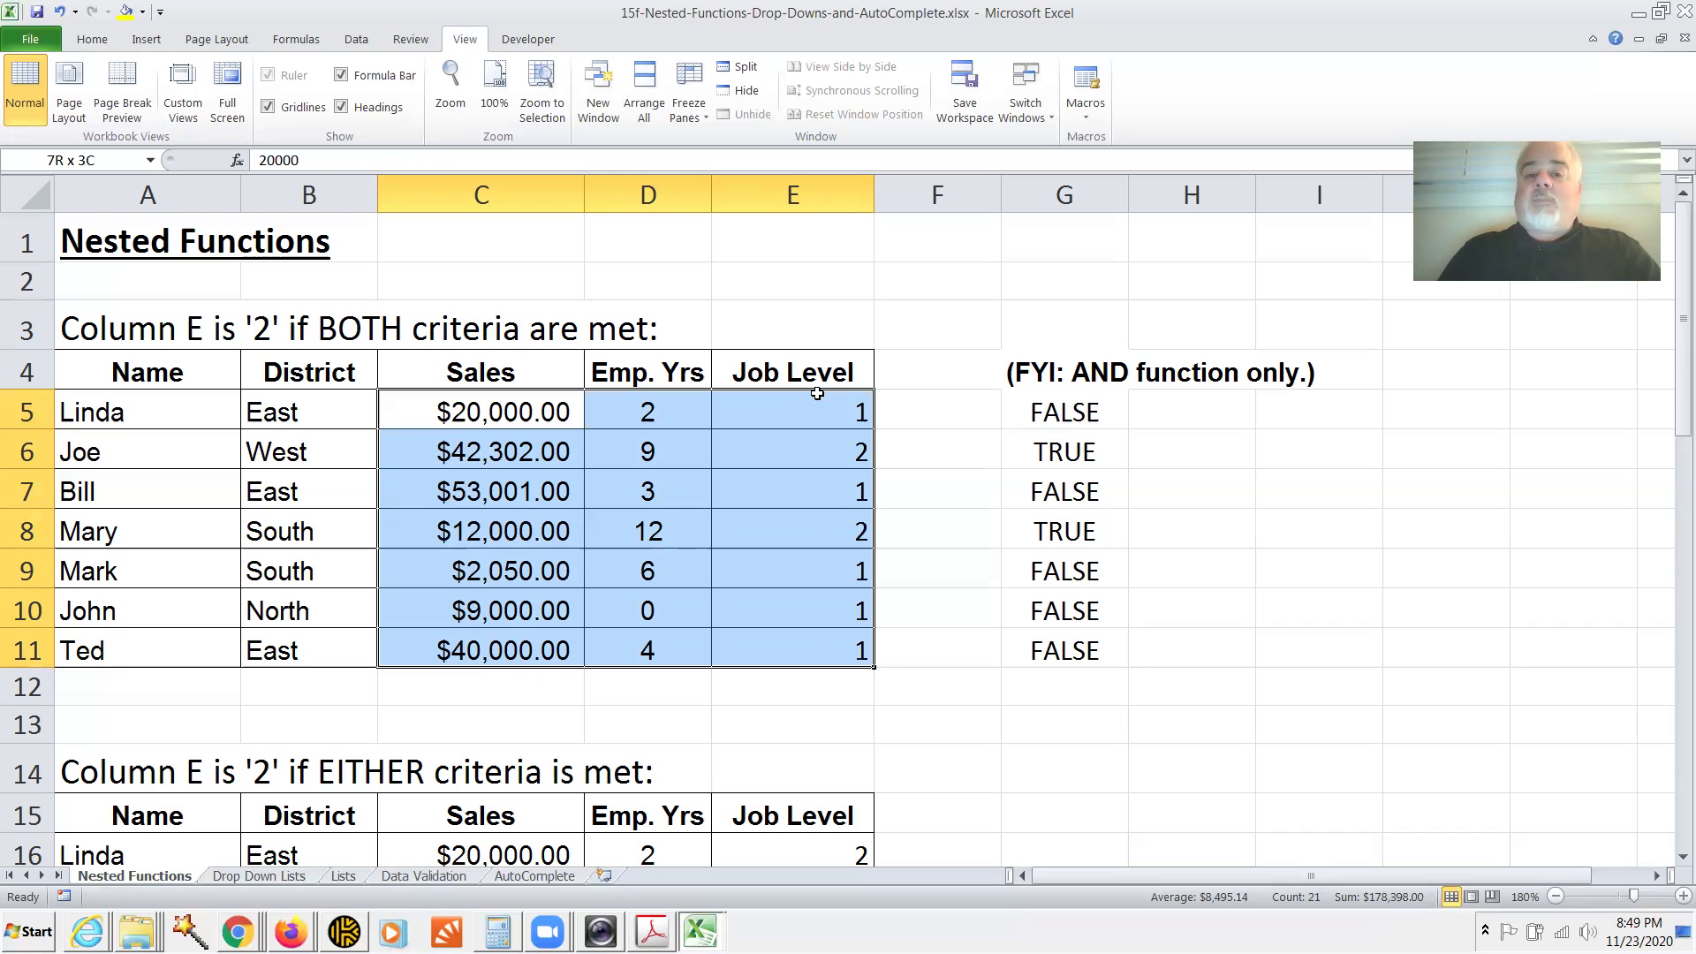
# Review the nested IF and AND formula in E5 once more without changing it
pyautogui.click(817, 394)
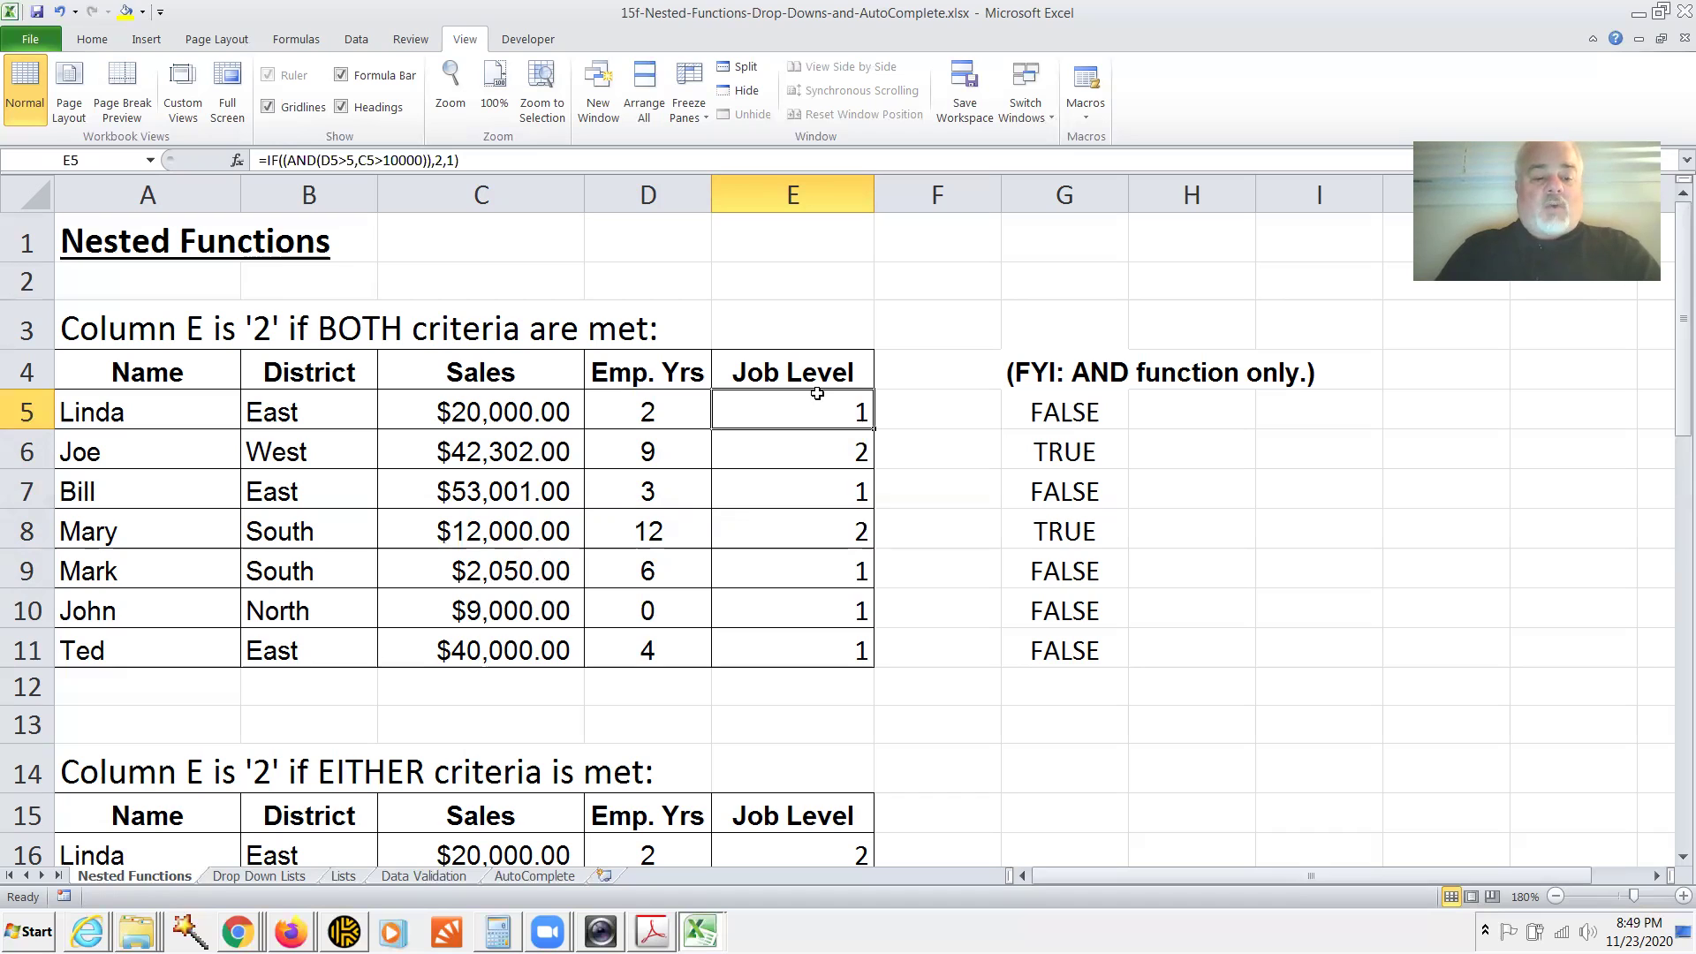
pyautogui.press('F2')
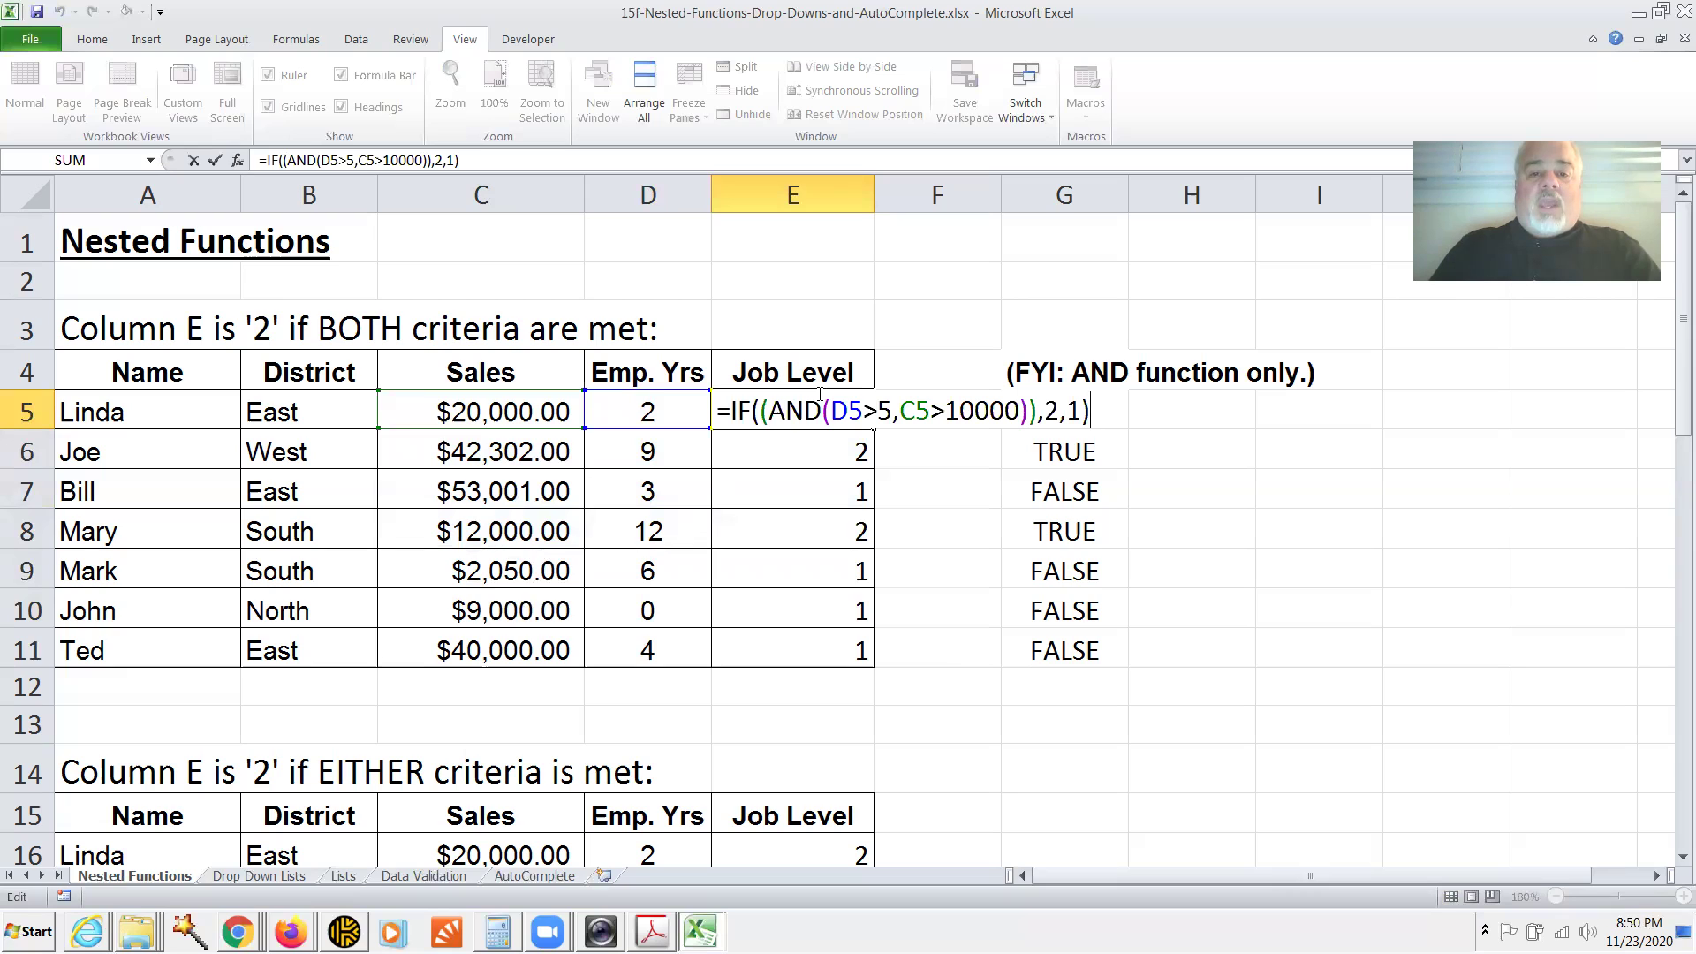
pyautogui.press('Escape')
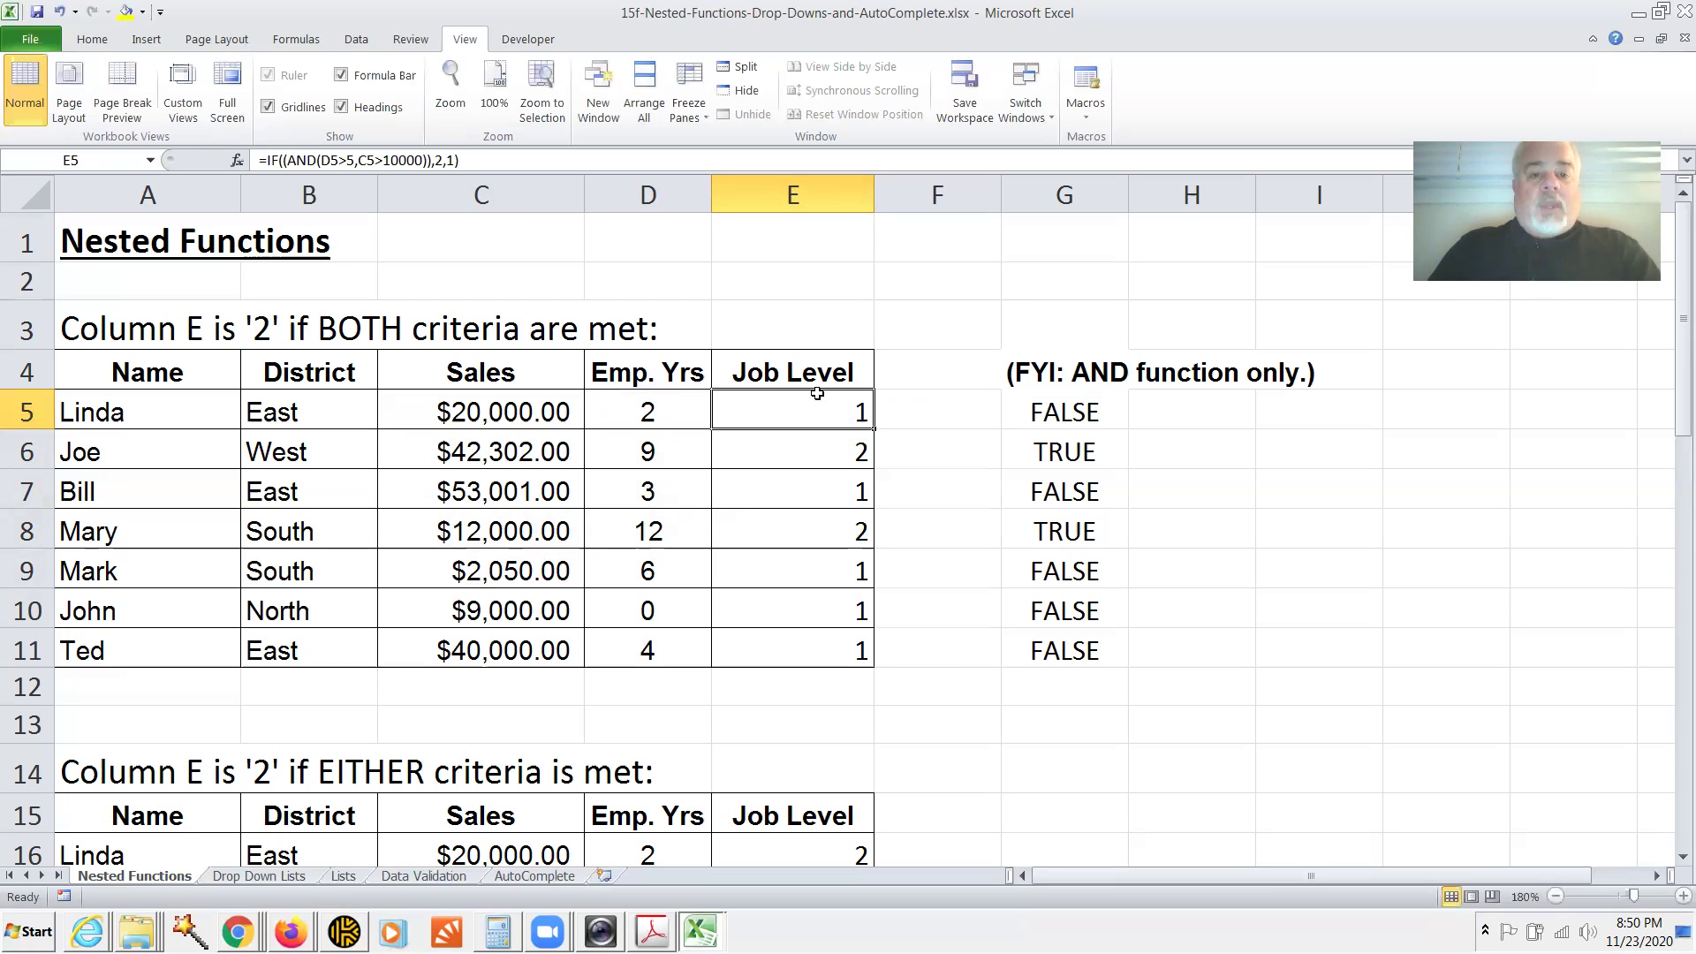
# Set the employment years in D5, the first row of the BOTH criteria table, to 5
pyautogui.press('Left')
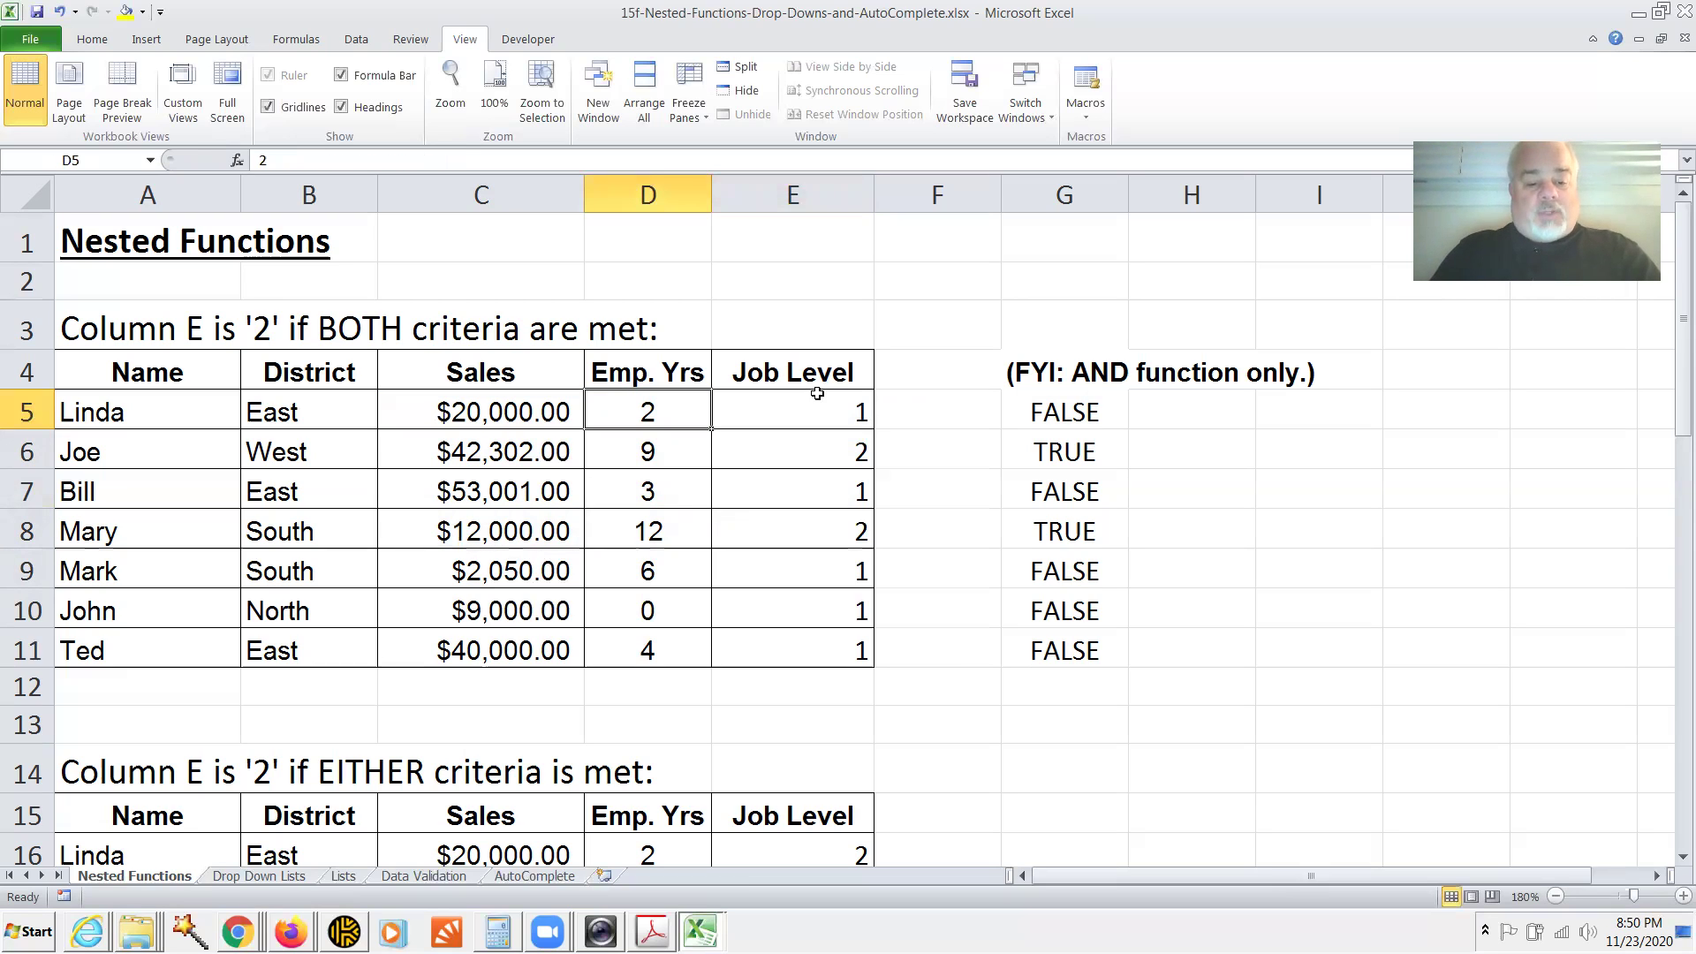
pyautogui.write('5')
pyautogui.press('Right')
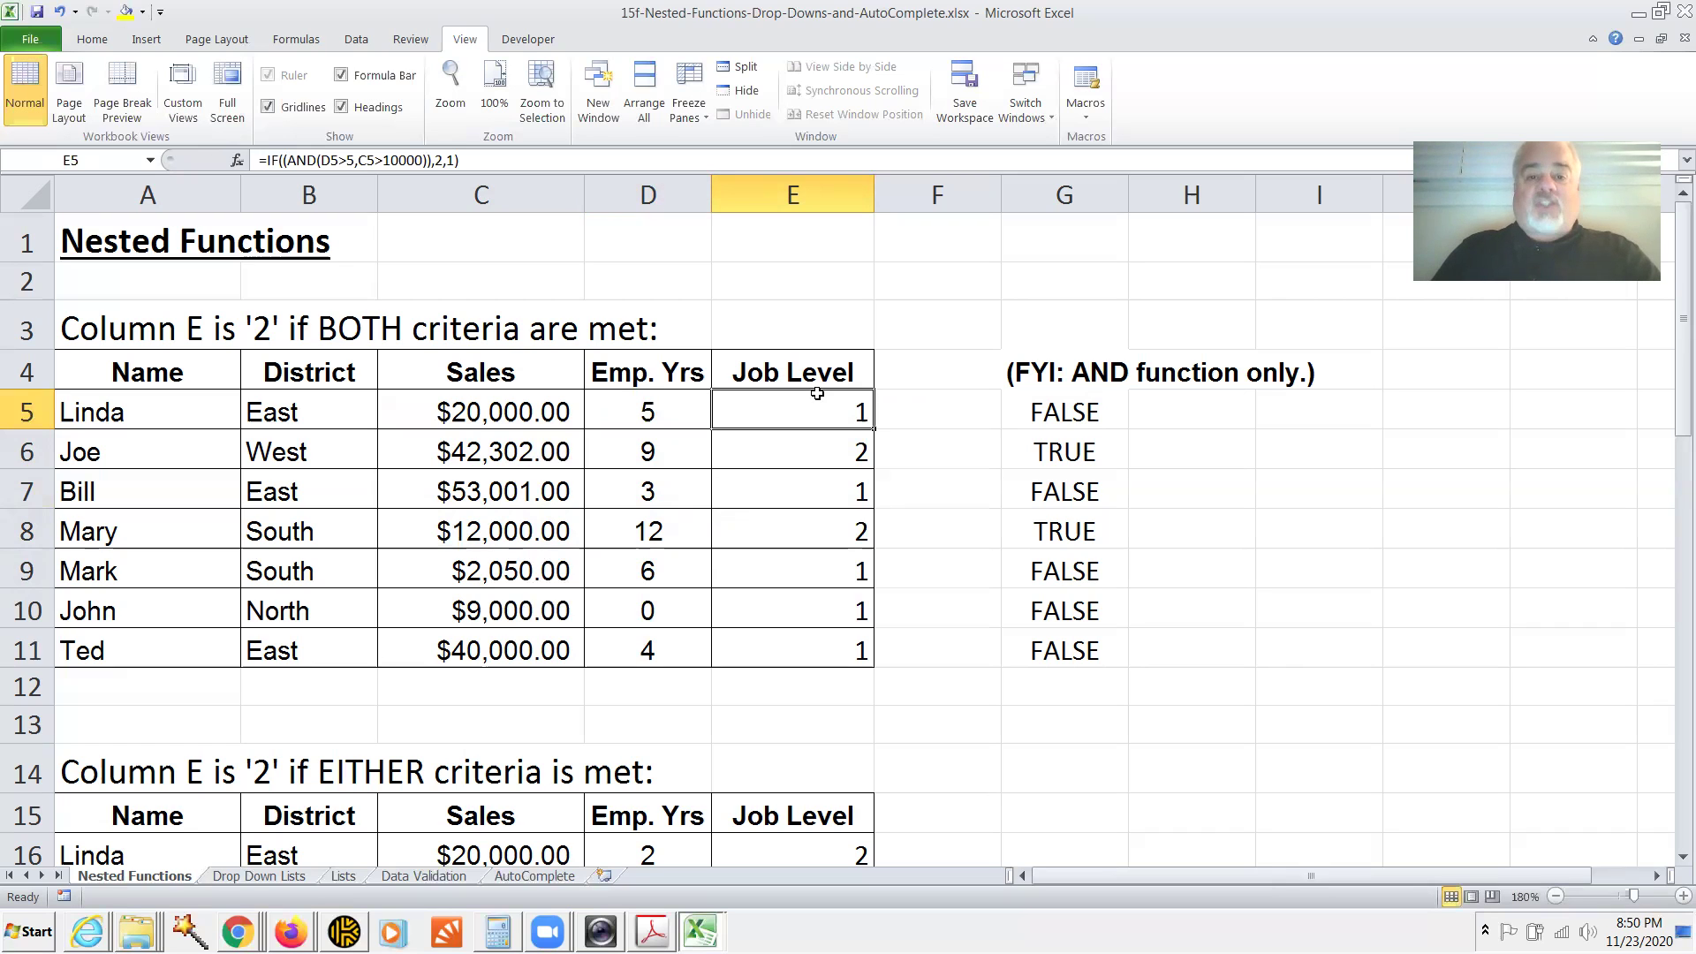
# Change the employment years test in the E5 formula to D5>=5
pyautogui.press('F2')
pyautogui.press('Left')
pyautogui.press('Left')
pyautogui.press('Left')
pyautogui.press('Left')
pyautogui.press('Left')
pyautogui.press('Left')
pyautogui.press('Left')
pyautogui.press('Left')
pyautogui.press('Left')
pyautogui.press('Left')
pyautogui.press('Left')
pyautogui.press('Left')
pyautogui.press('Left')
pyautogui.press('Left')
pyautogui.press('Left')
pyautogui.press('Left')
pyautogui.press('Left')
pyautogui.press('Left')
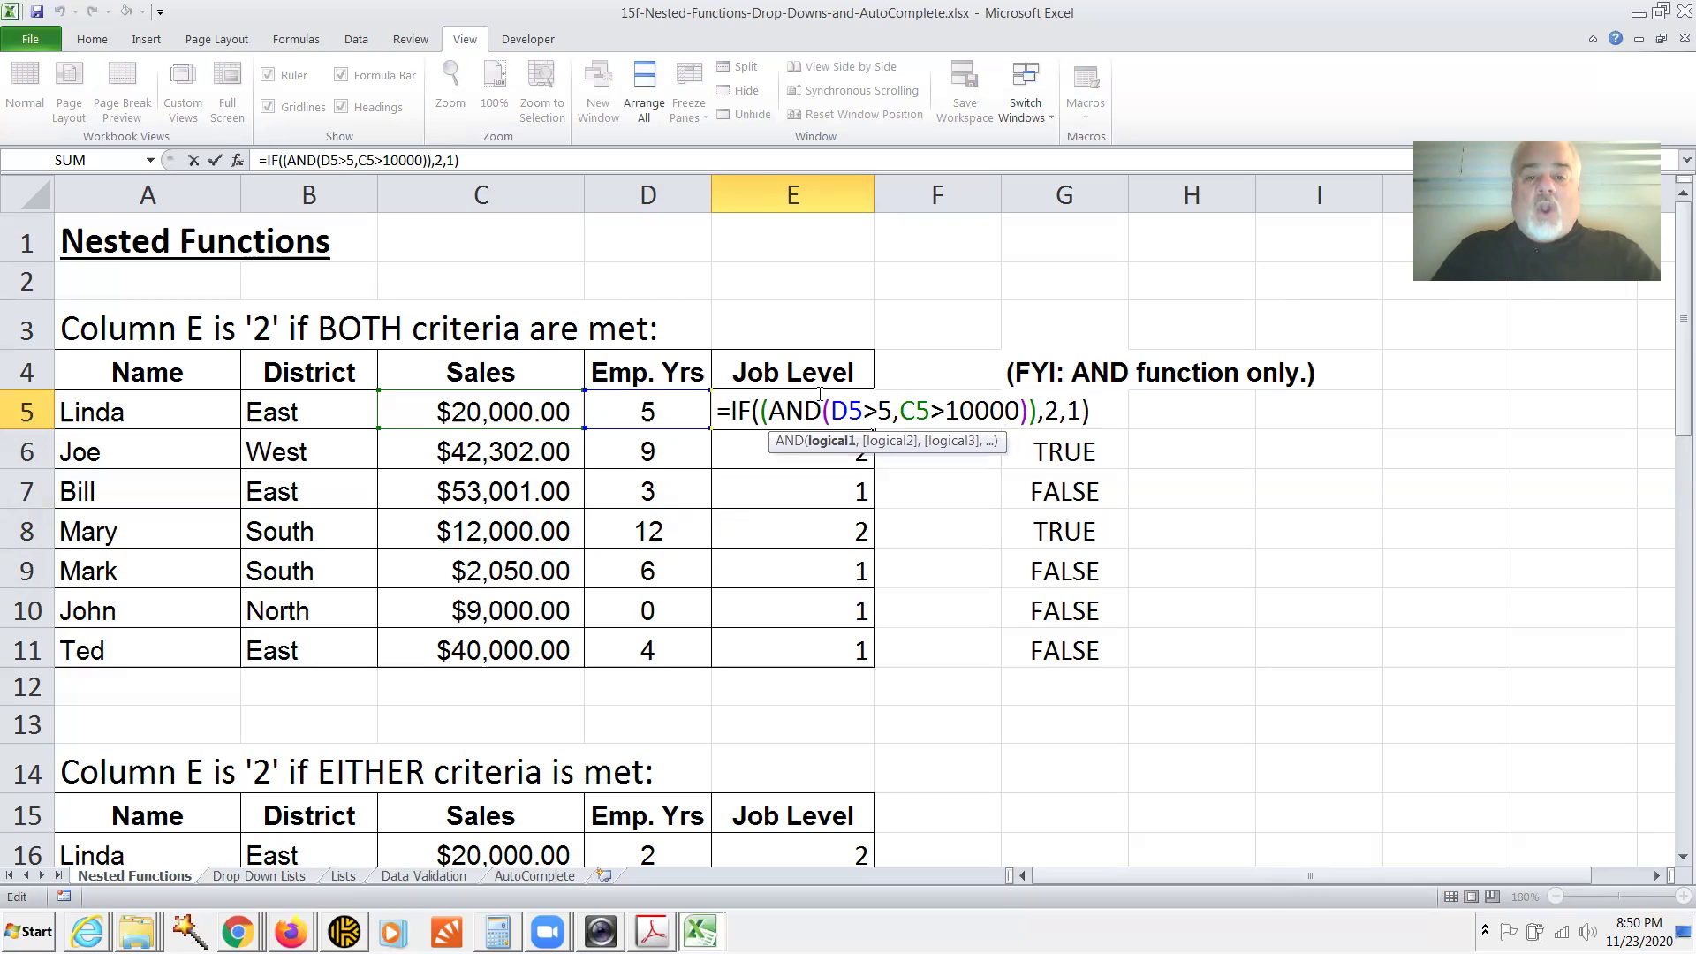
pyautogui.press('Right')
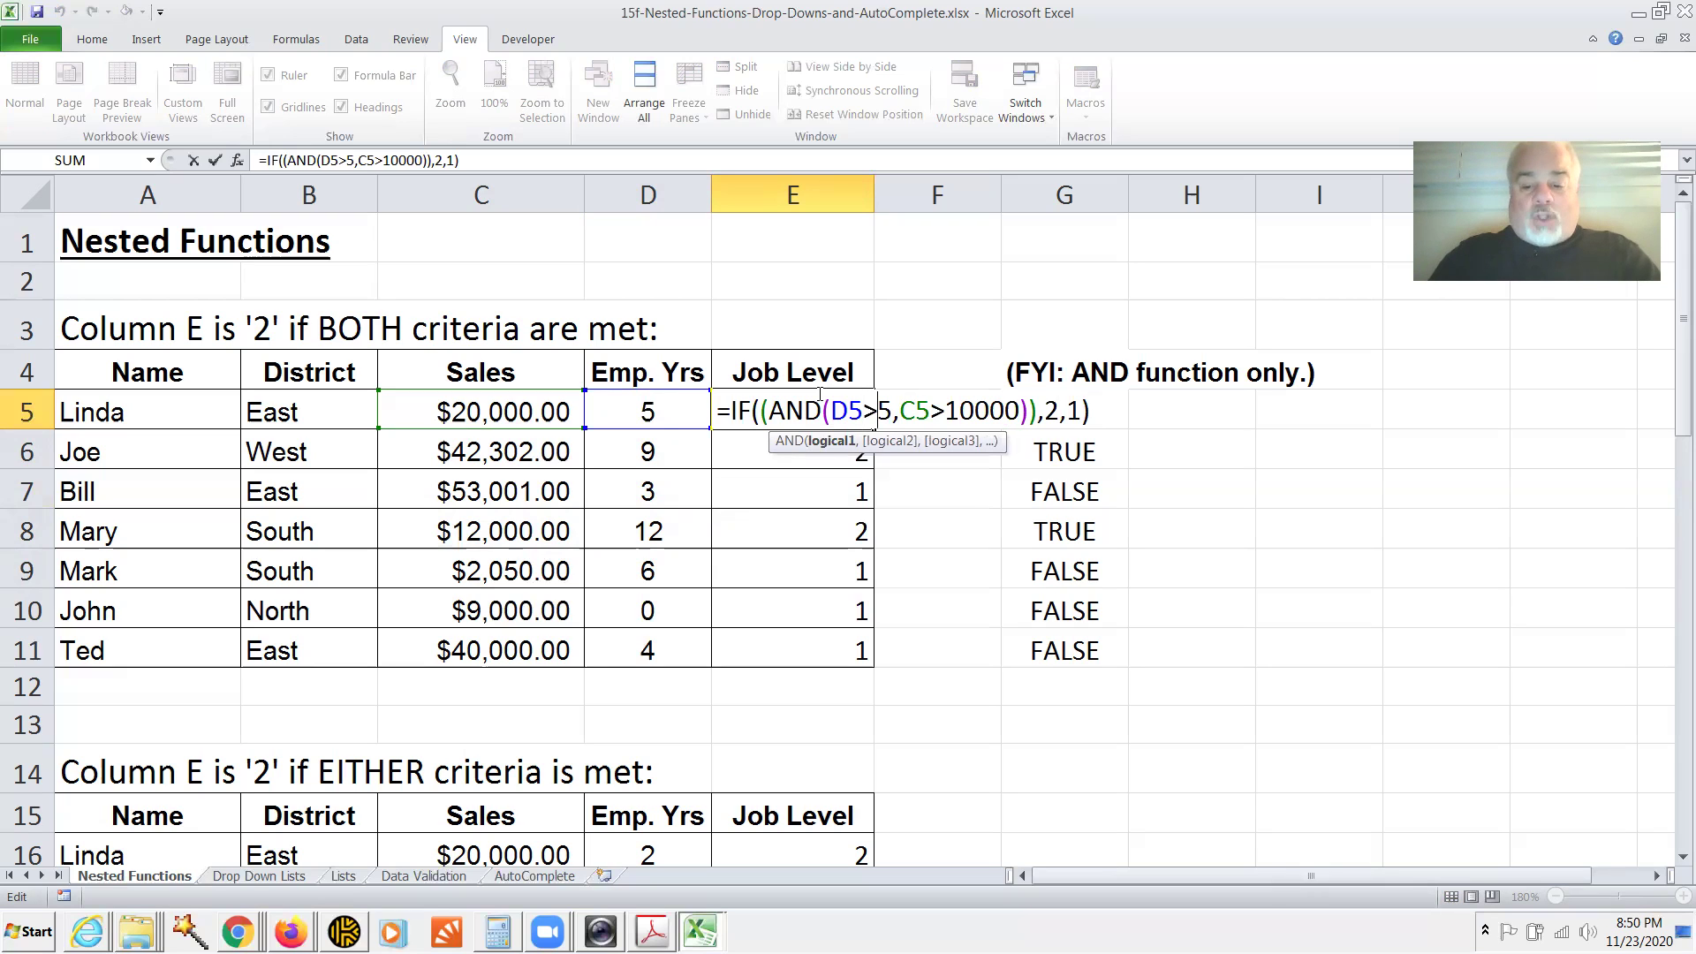
pyautogui.write('=')
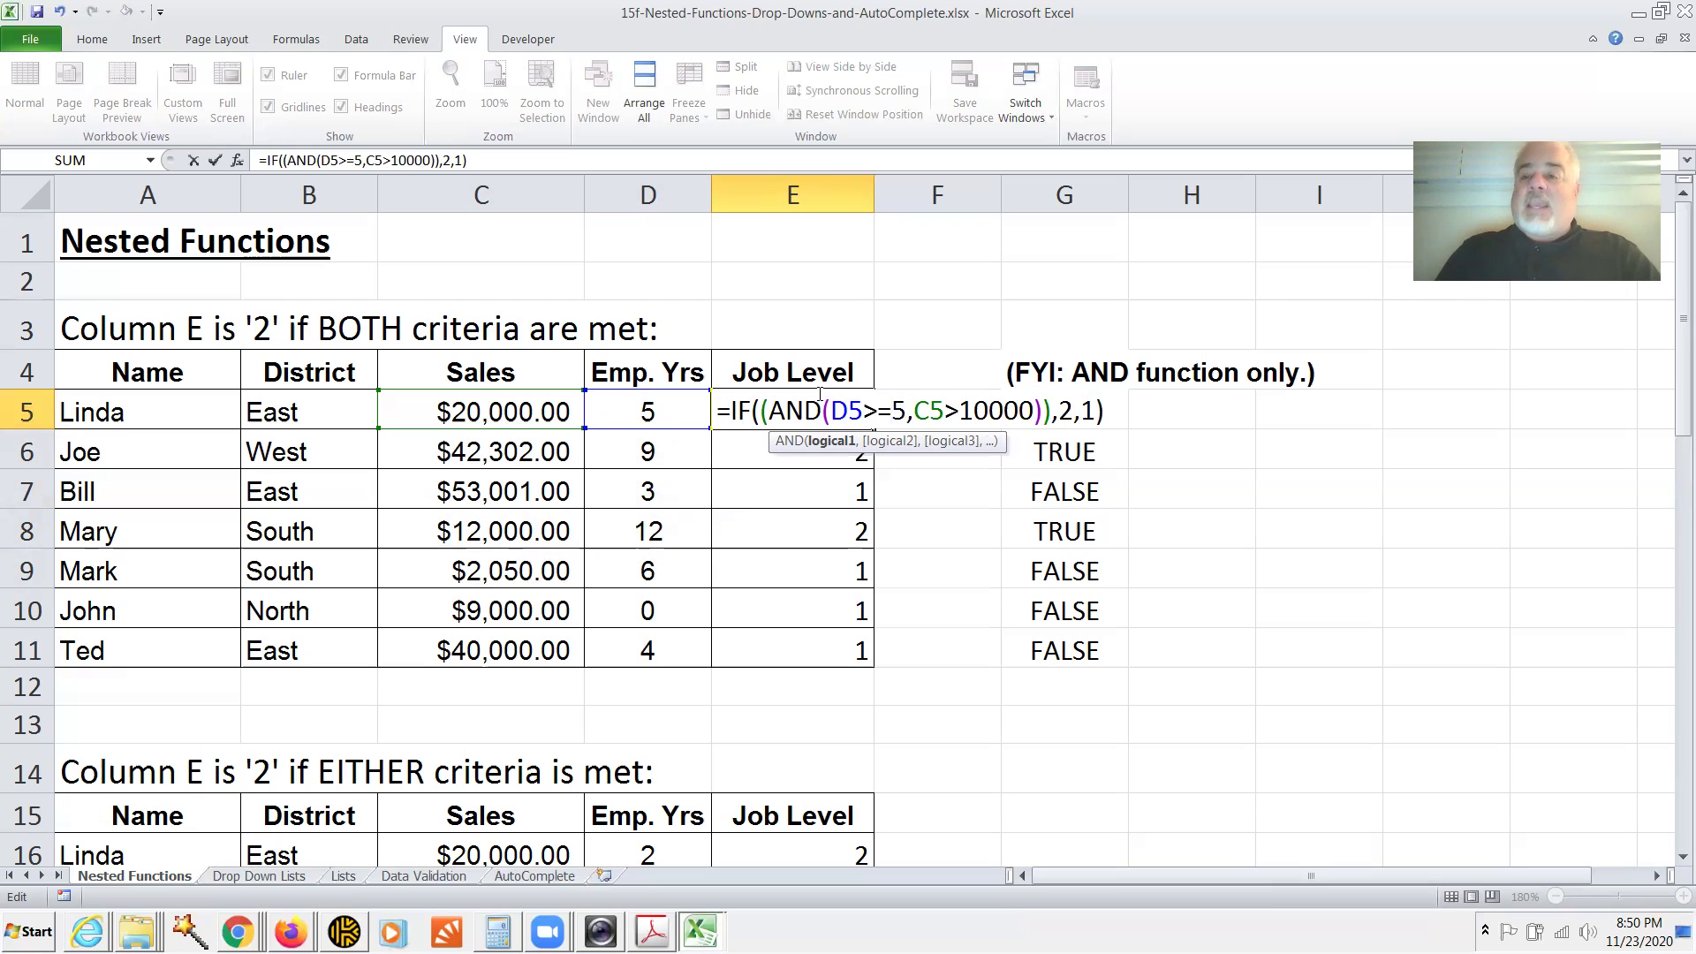
pyautogui.press('Return')
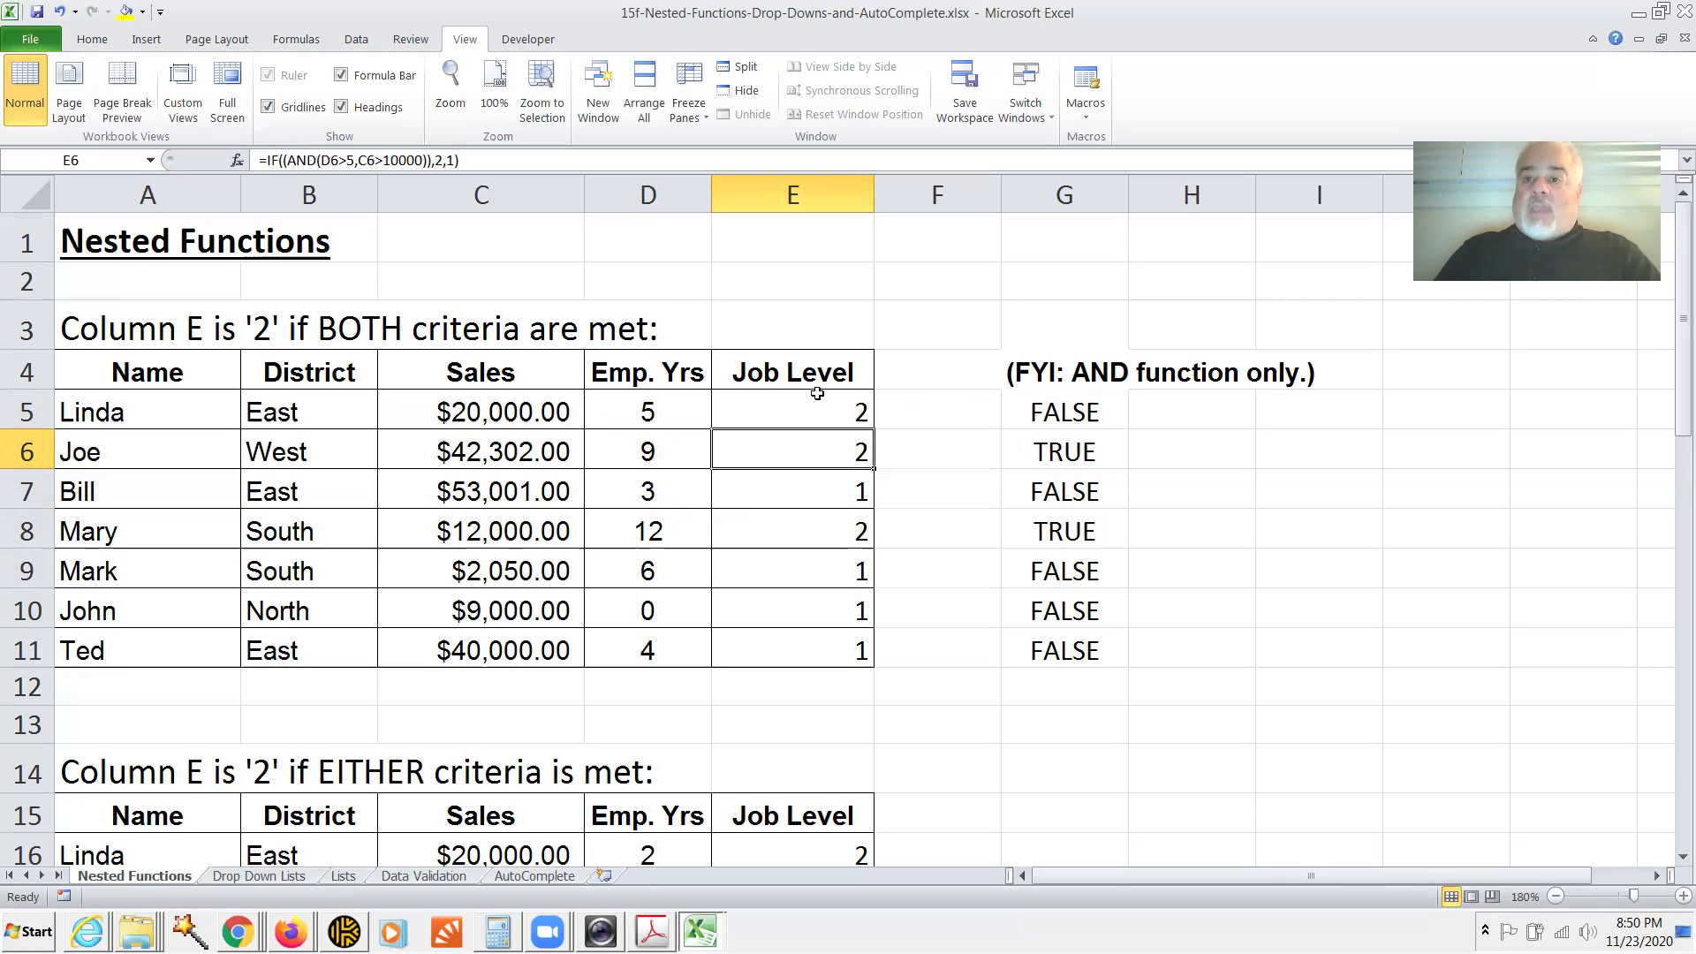
# Review the E5 formula and undo the change to its employment years test
pyautogui.click(817, 411)
pyautogui.press('F2')
pyautogui.press('Tab')
pyautogui.press('Left')
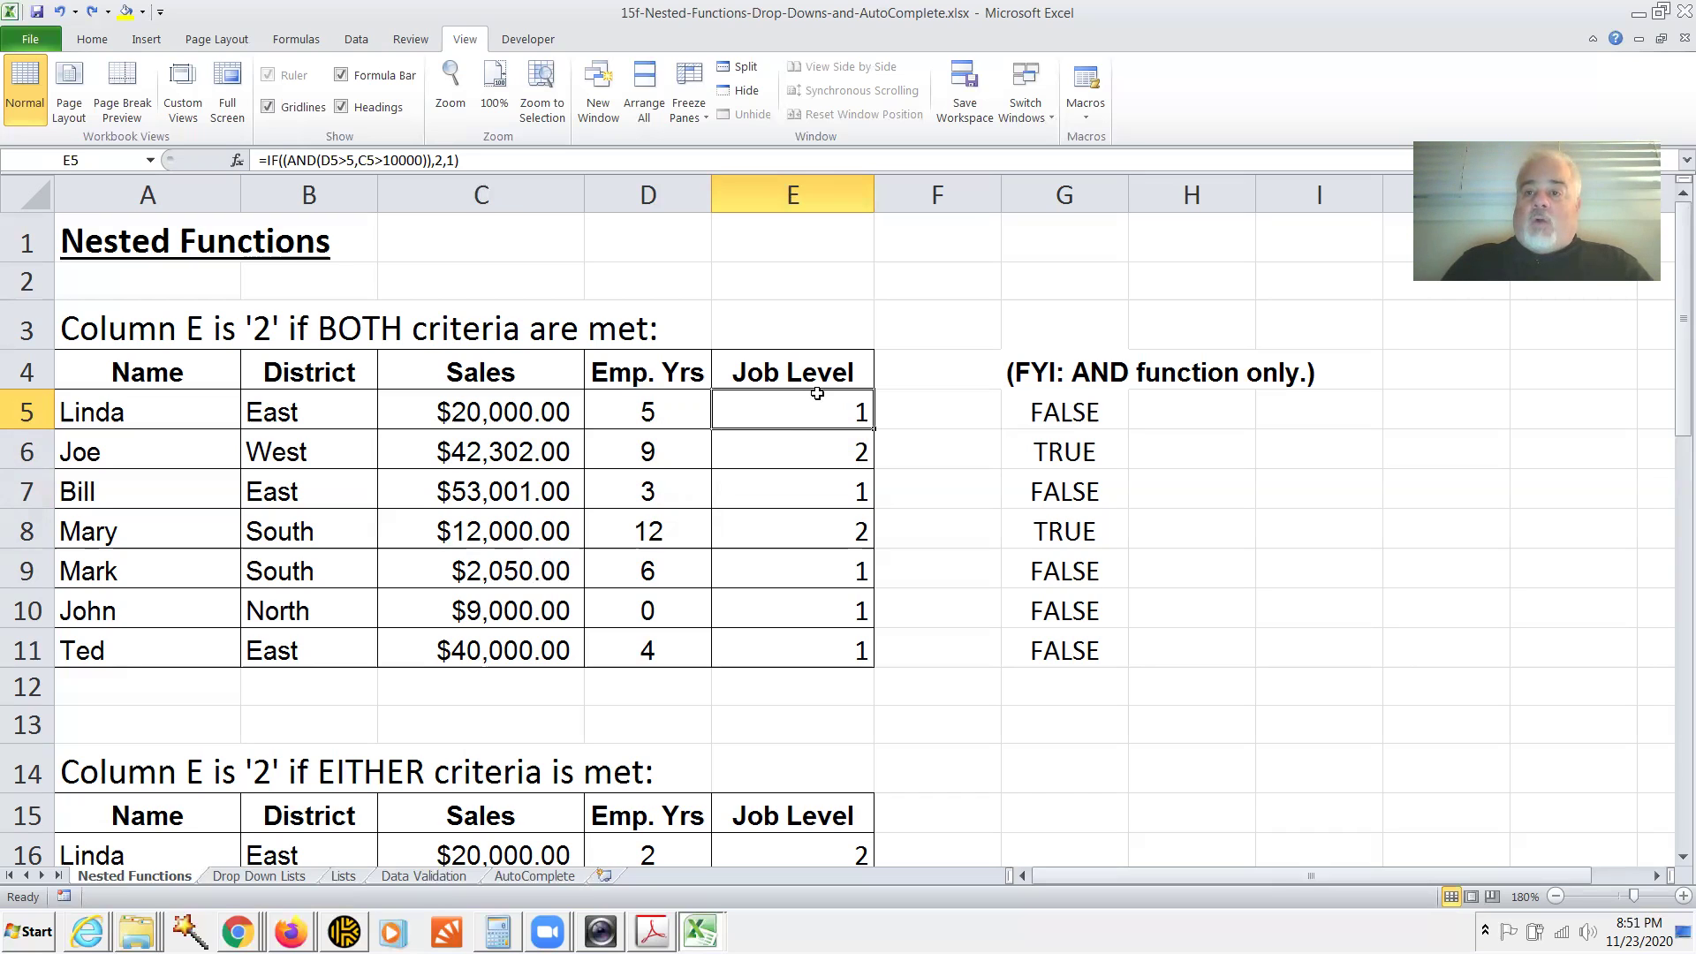
# Examine the standalone AND formula in G5, under the AND function only heading
pyautogui.press('Right')
pyautogui.press('Right')
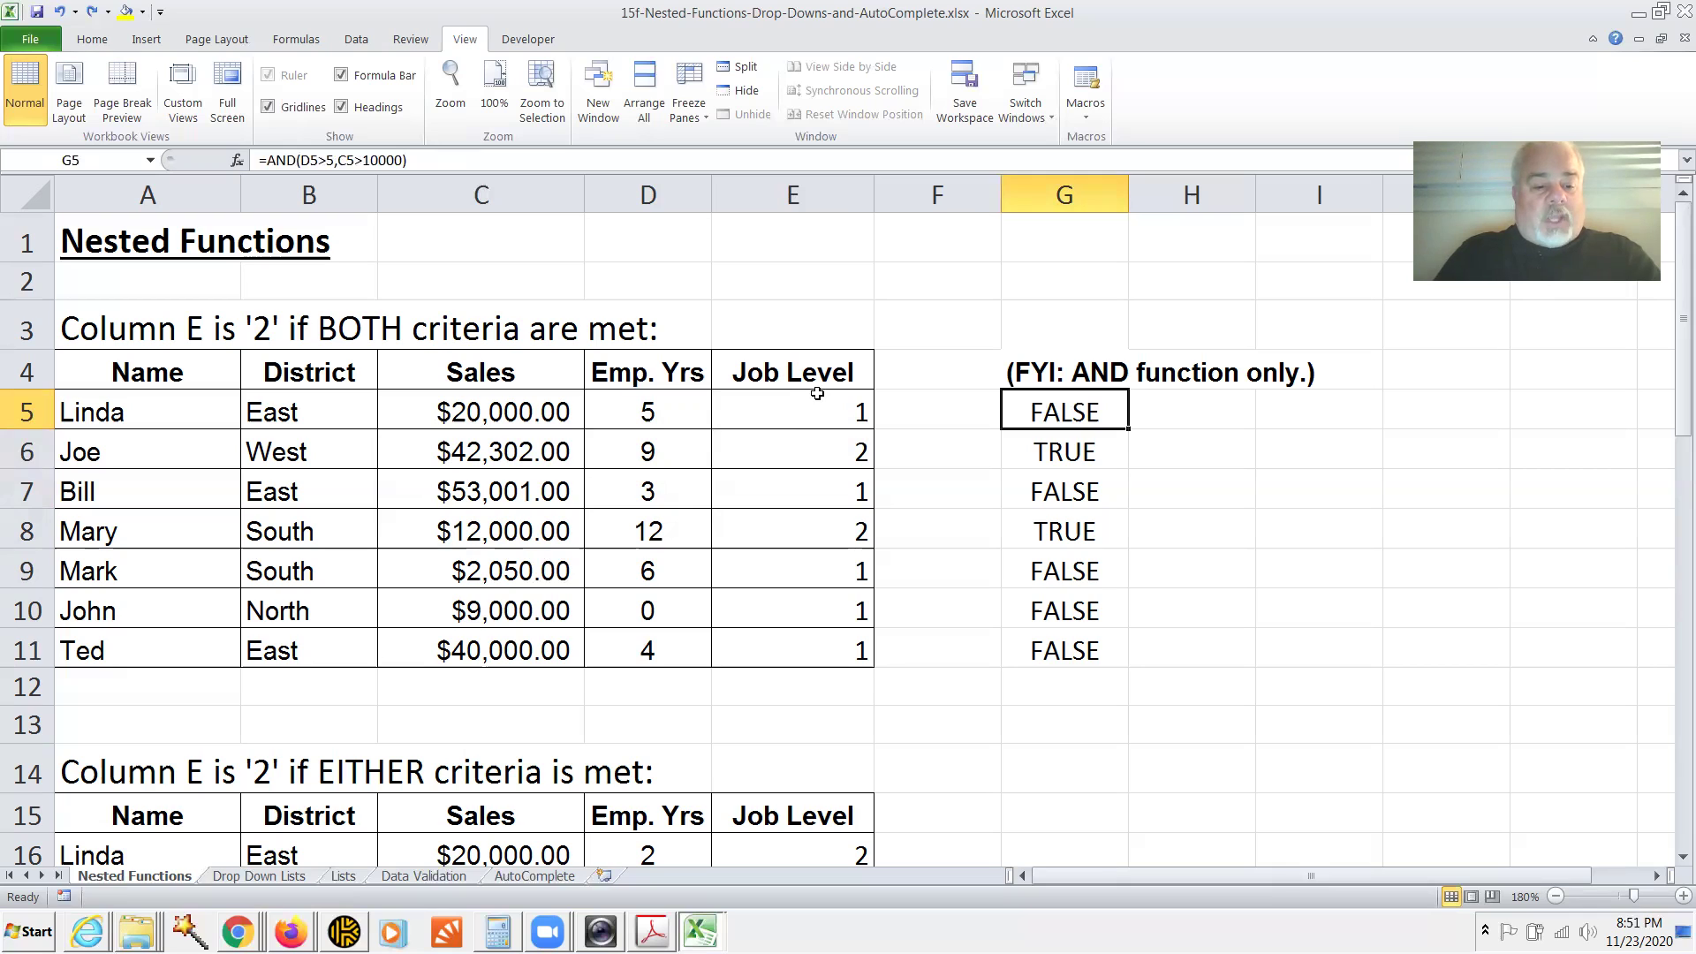
pyautogui.press('F2')
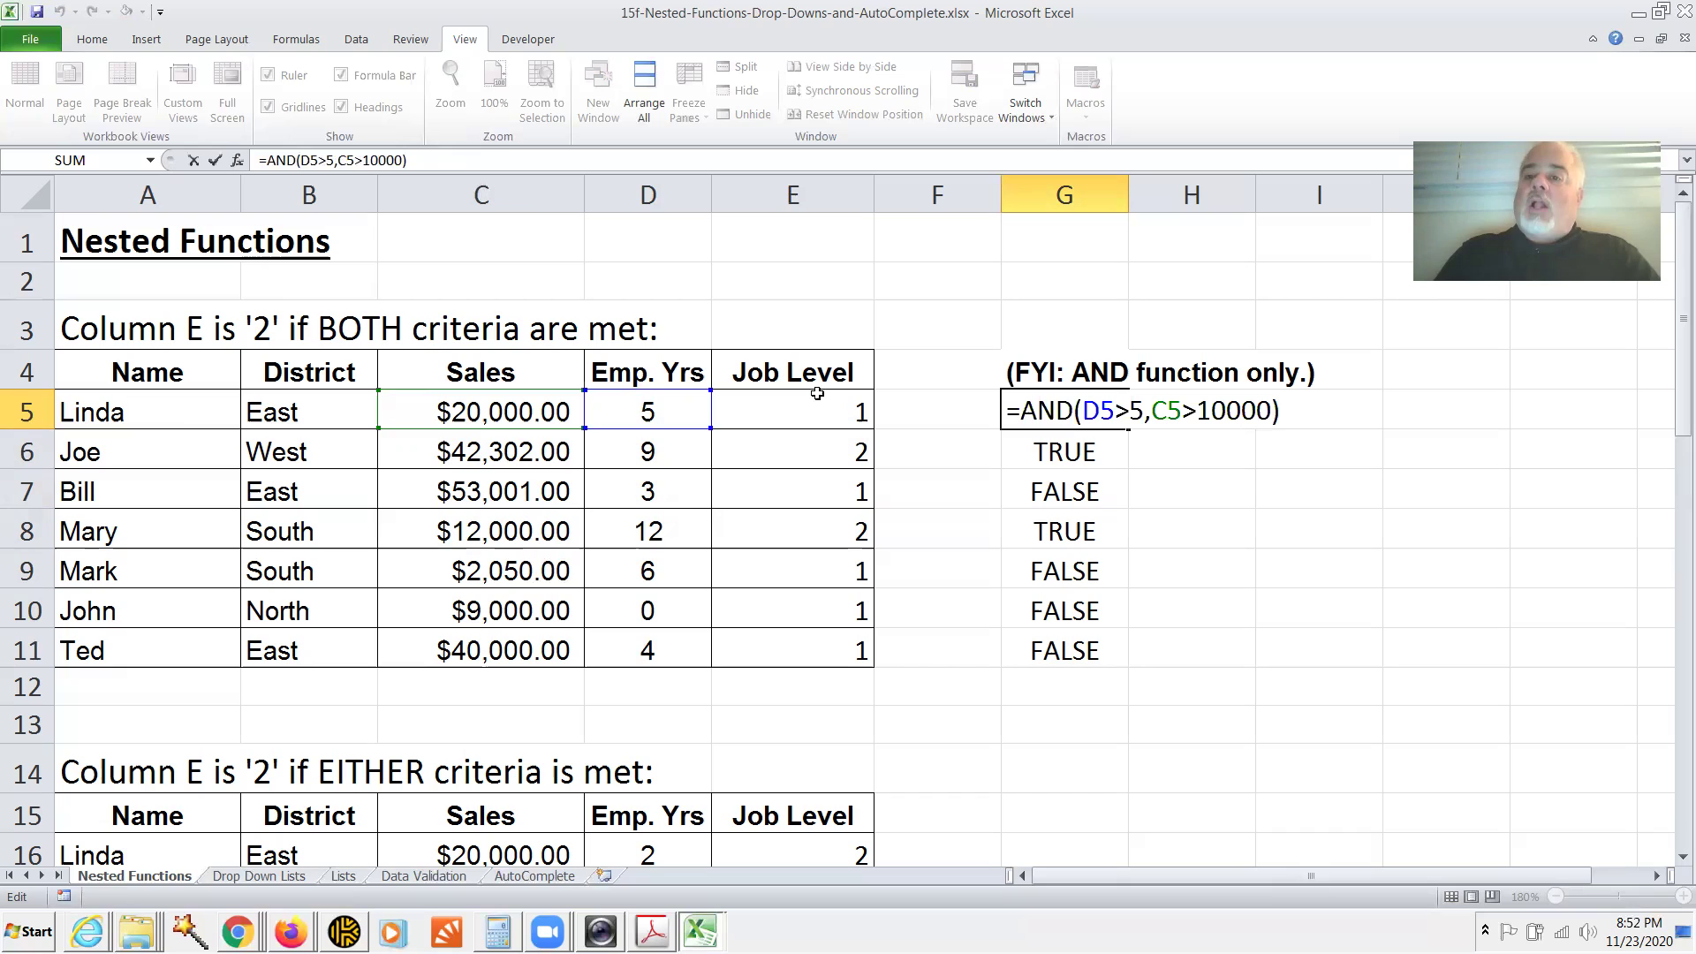
pyautogui.press('Return')
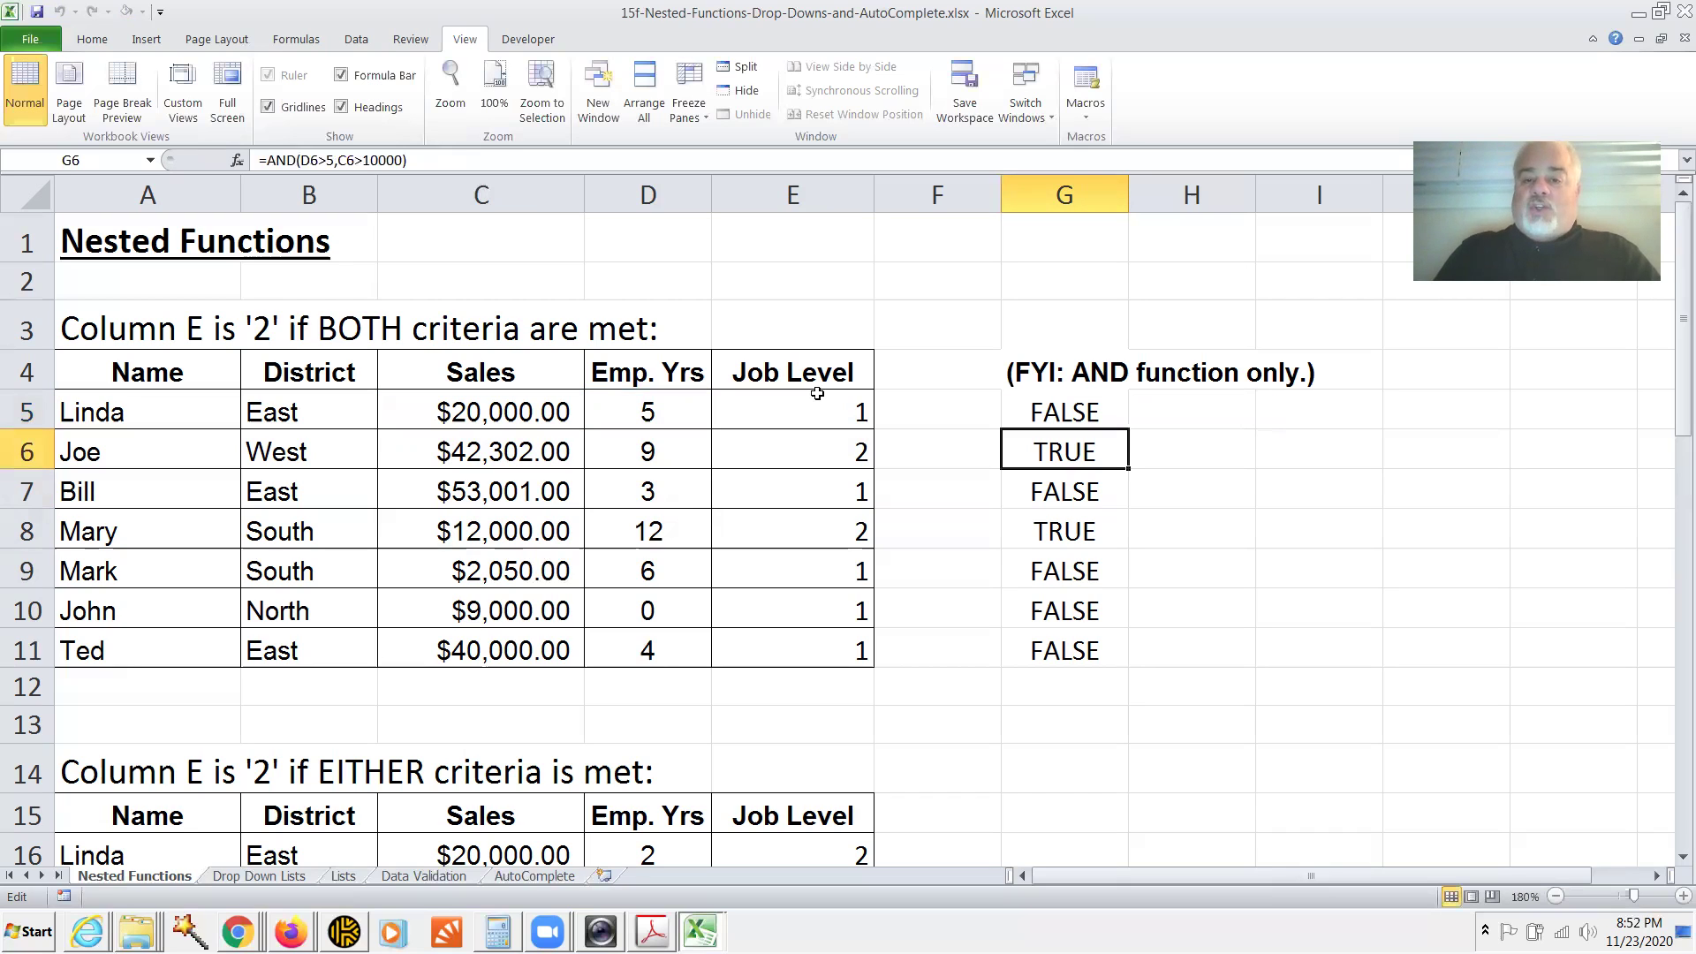
pyautogui.press('Up')
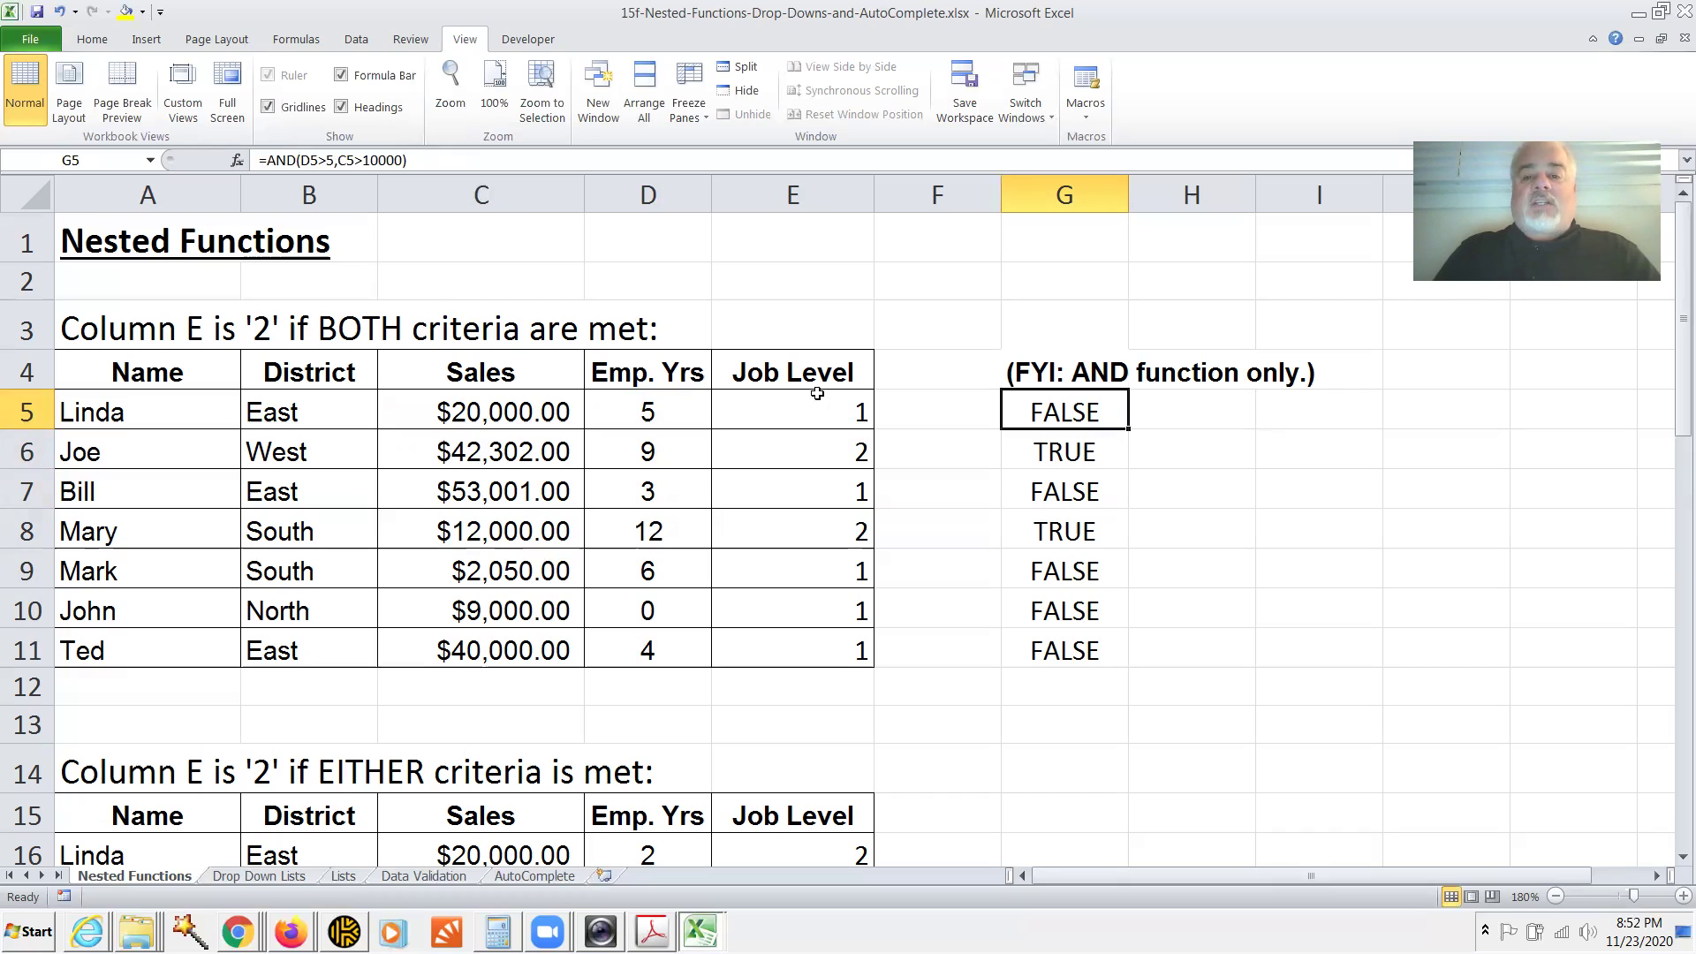
# Select E5:G11 row by row to compare the job levels with the AND-only results
pyautogui.hotkey('shift', 'Left')
pyautogui.hotkey('shift', 'Left')
pyautogui.hotkey('shift', 'Down')
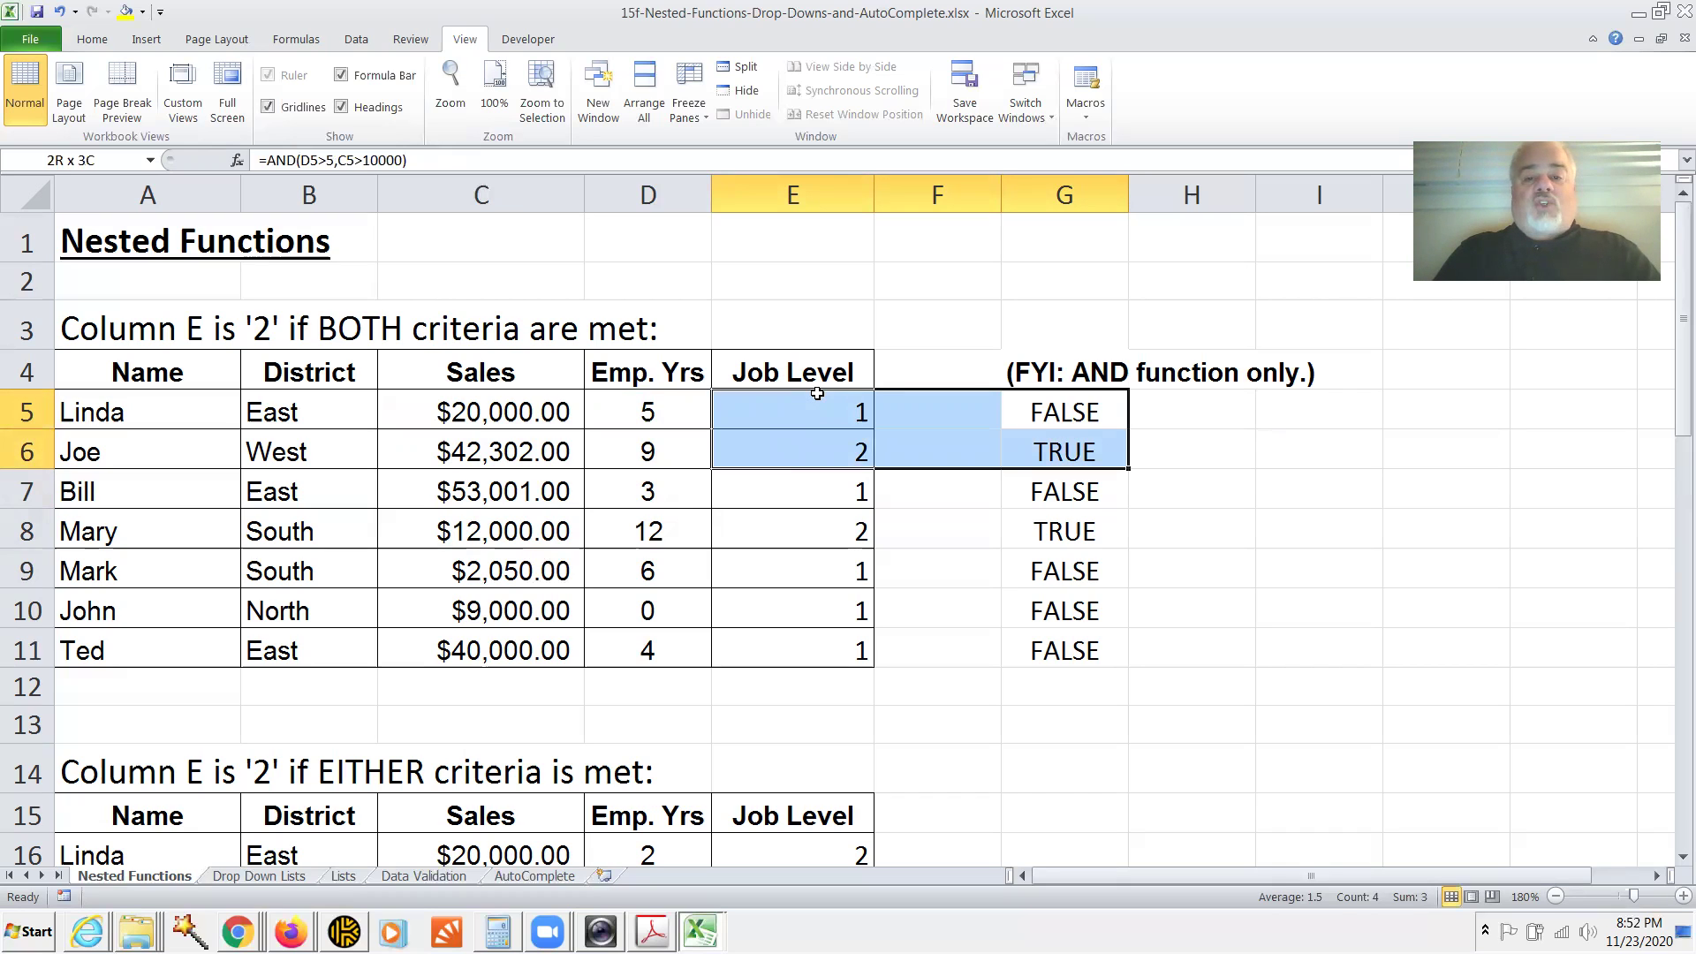
pyautogui.hotkey('shift', 'Down')
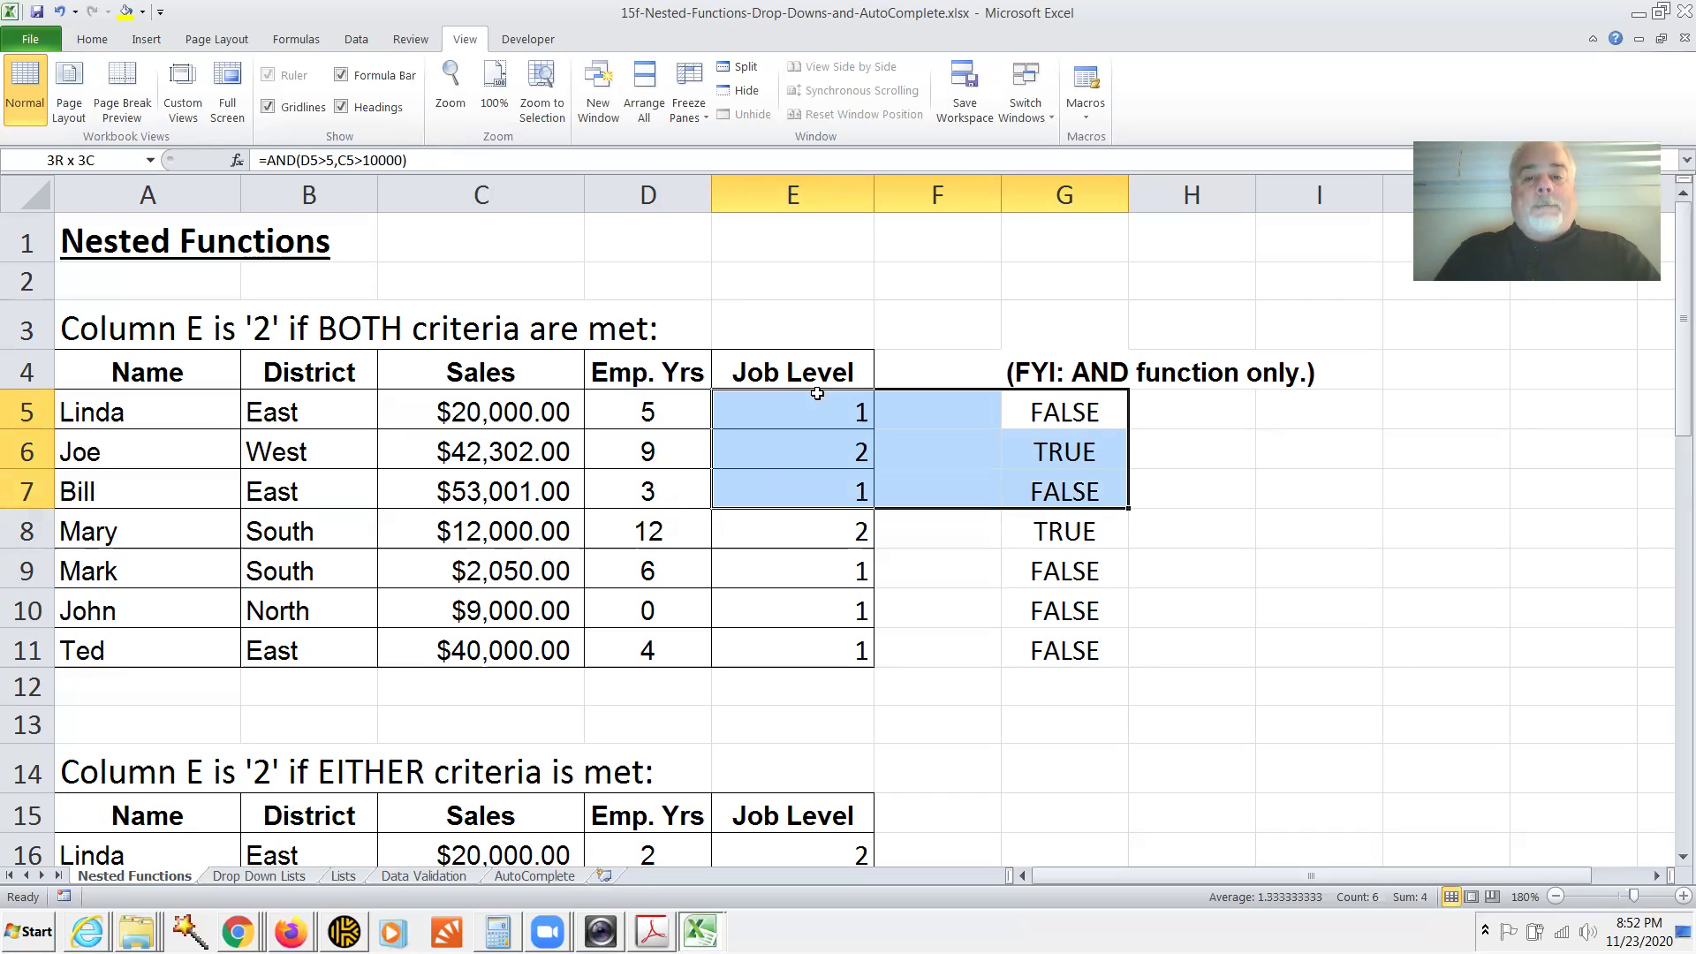
pyautogui.hotkey('shift', 'Down')
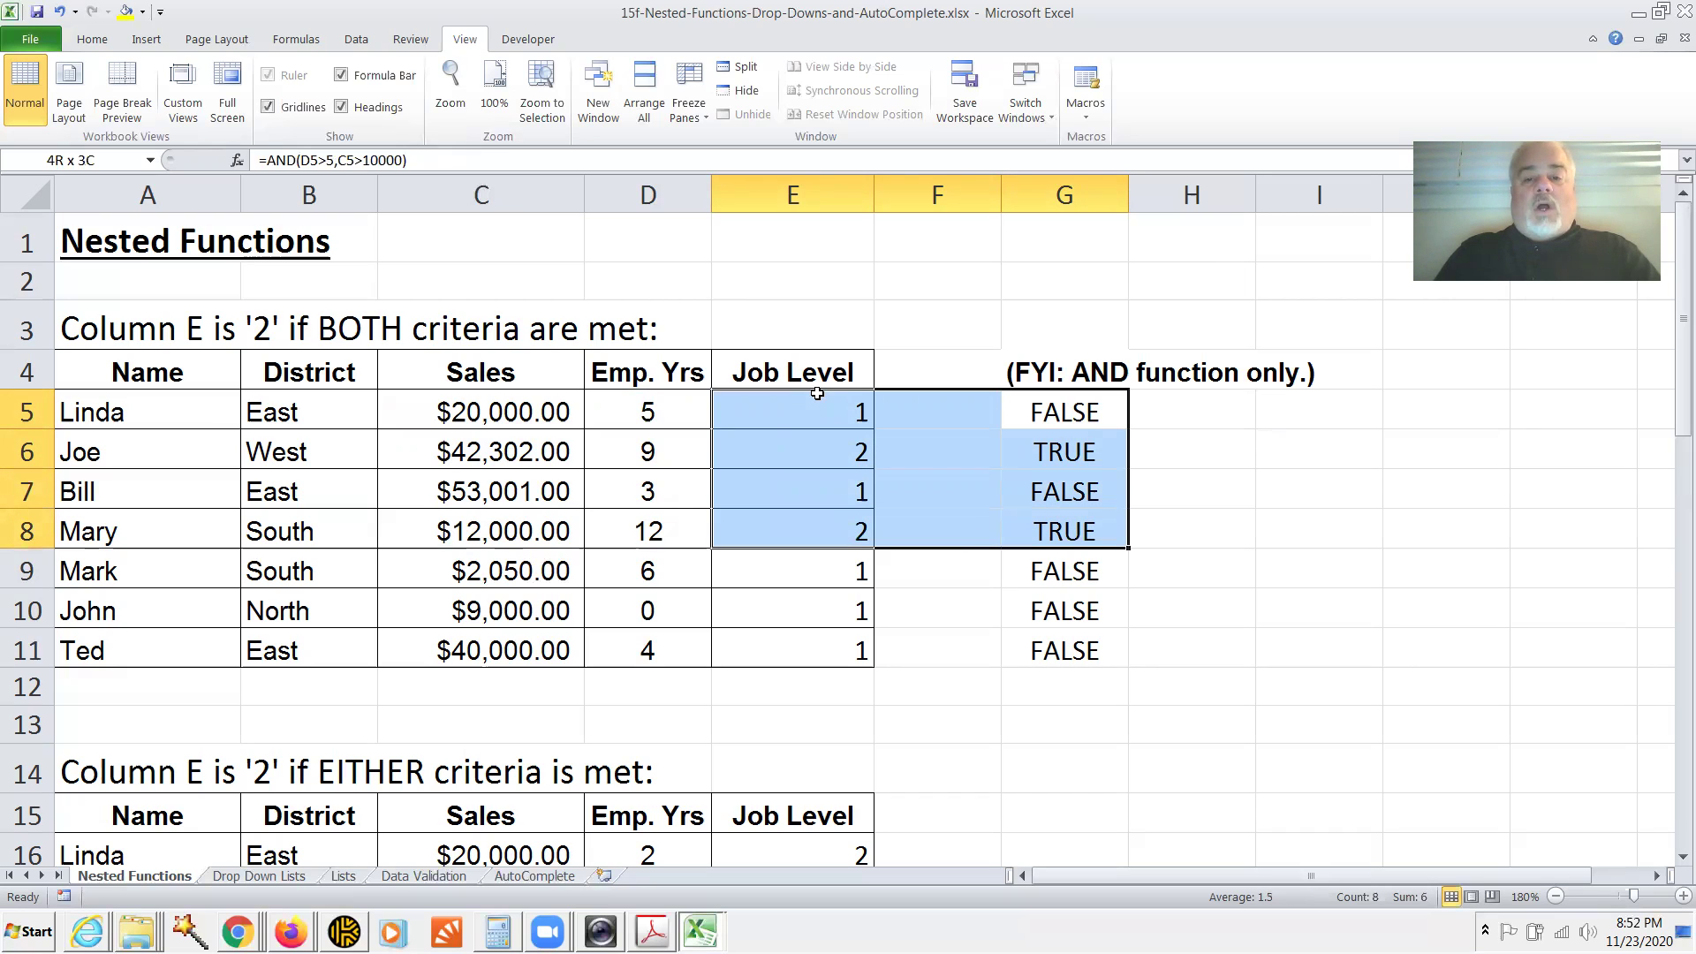
pyautogui.hotkey('shift', 'Down')
pyautogui.hotkey('shift', 'Down')
pyautogui.hotkey('shift', 'Down')
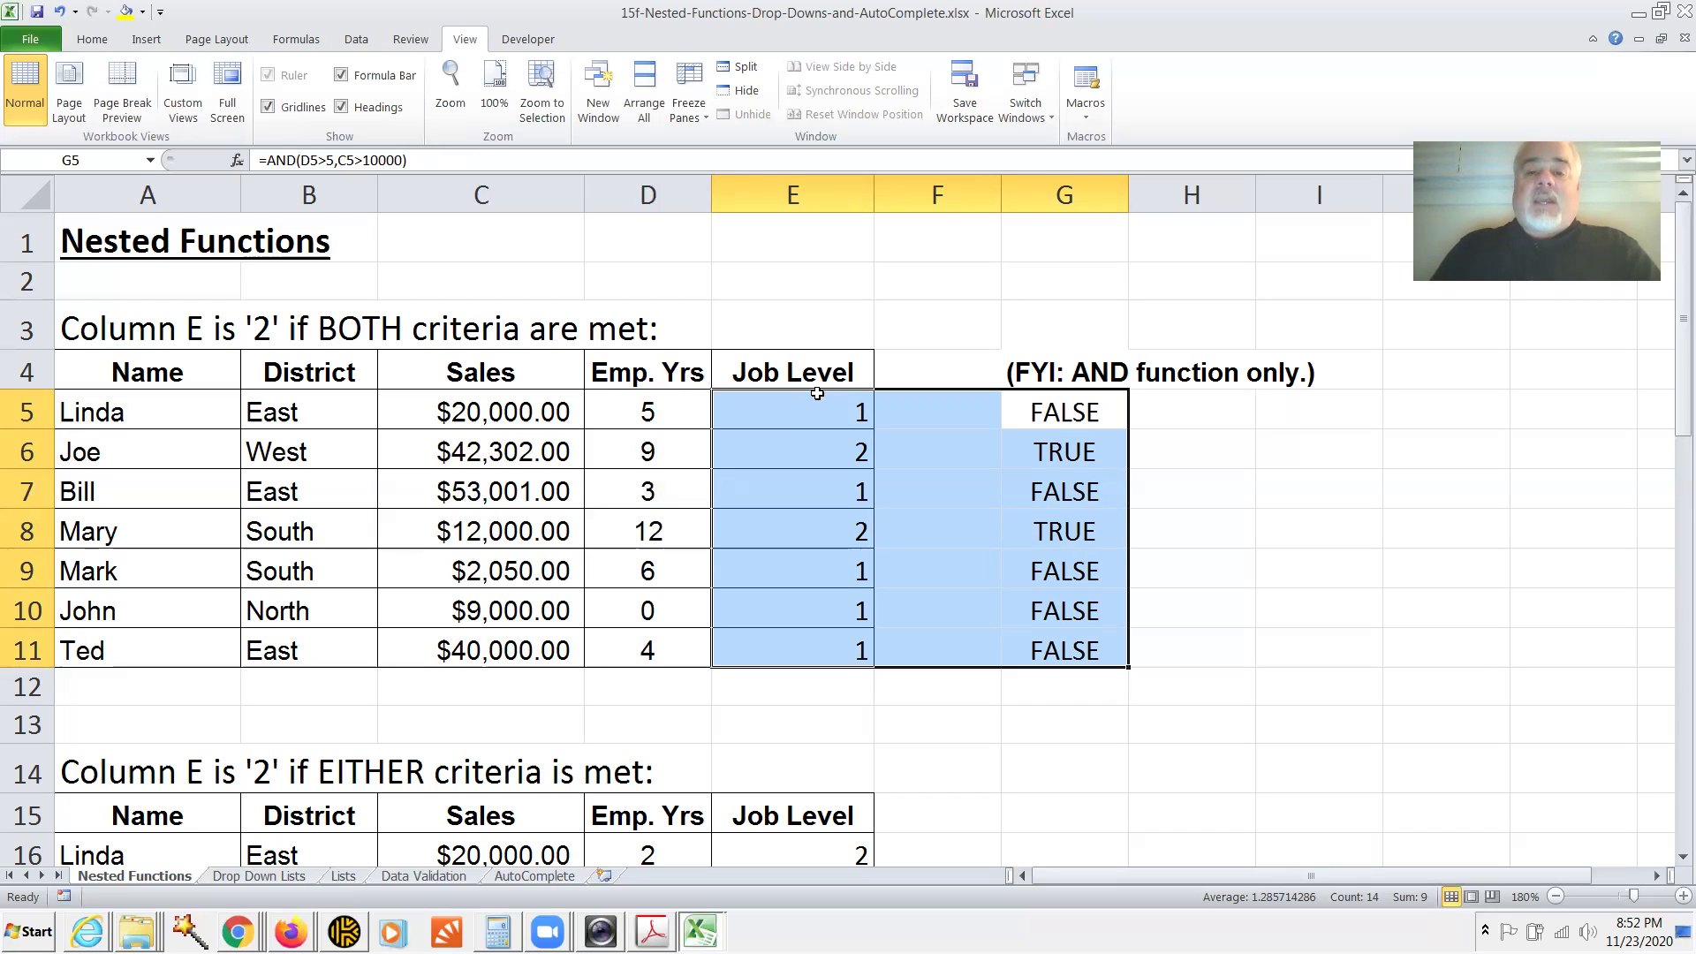
# Select E6:G6 to compare the second row's job level with its AND result
pyautogui.press('Left')
pyautogui.press('Left')
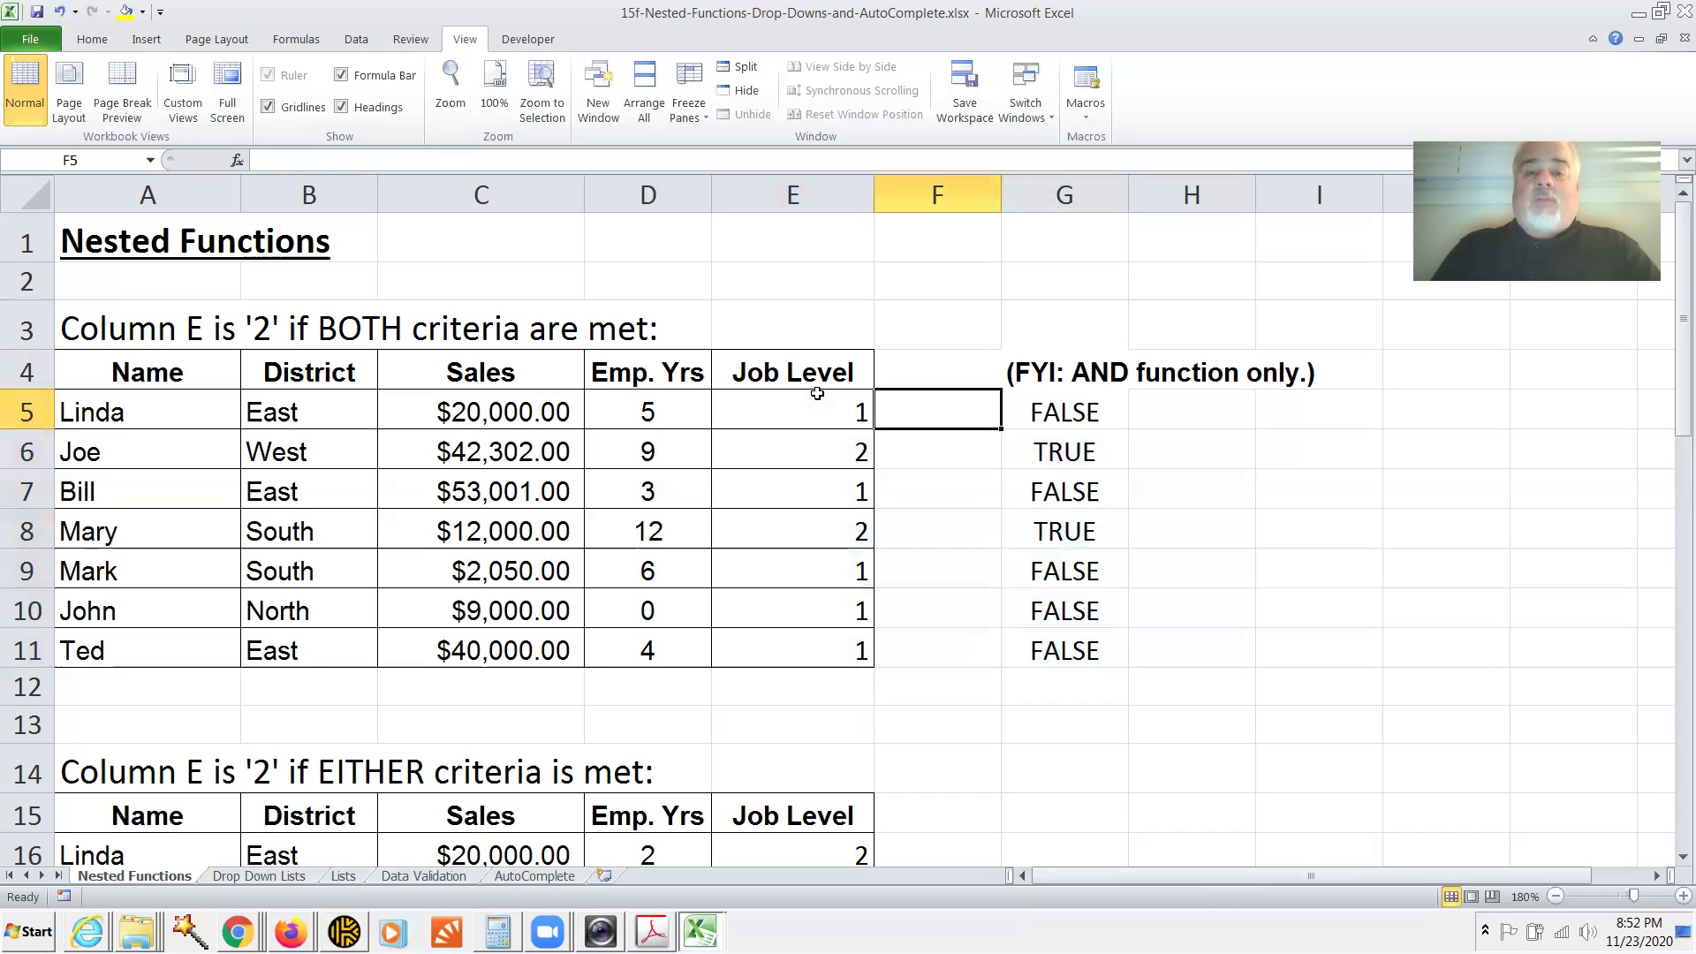
pyautogui.press('Down')
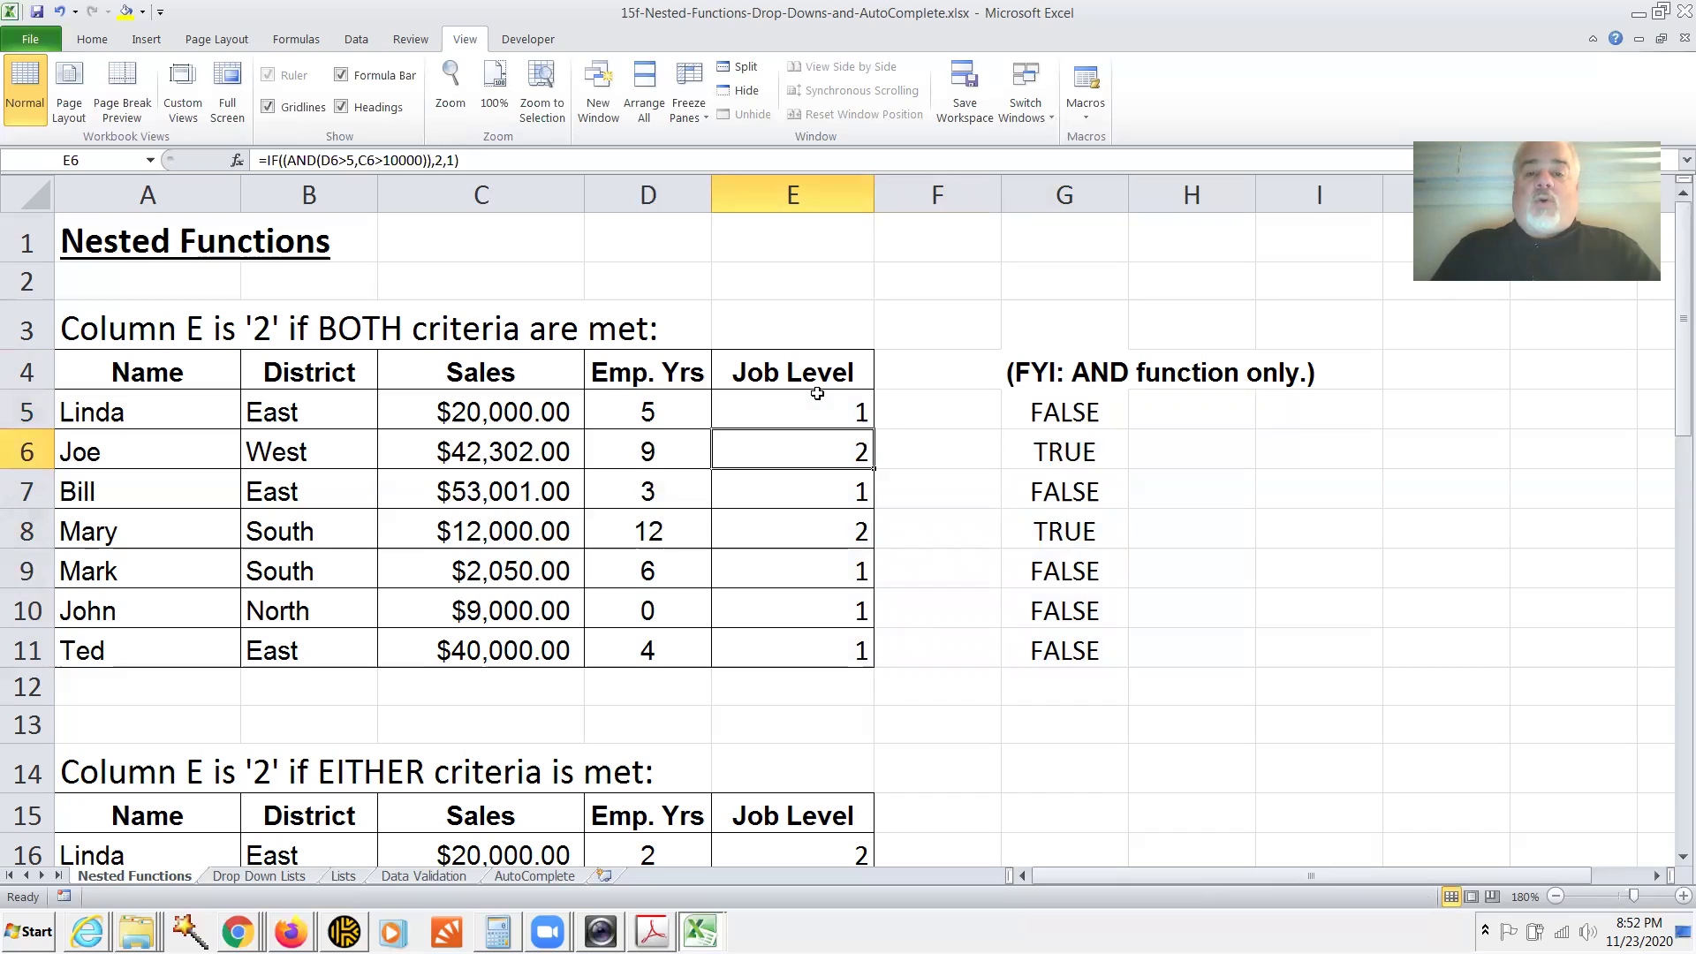
pyautogui.hotkey('shift', 'Right')
pyautogui.hotkey('shift', 'Right')
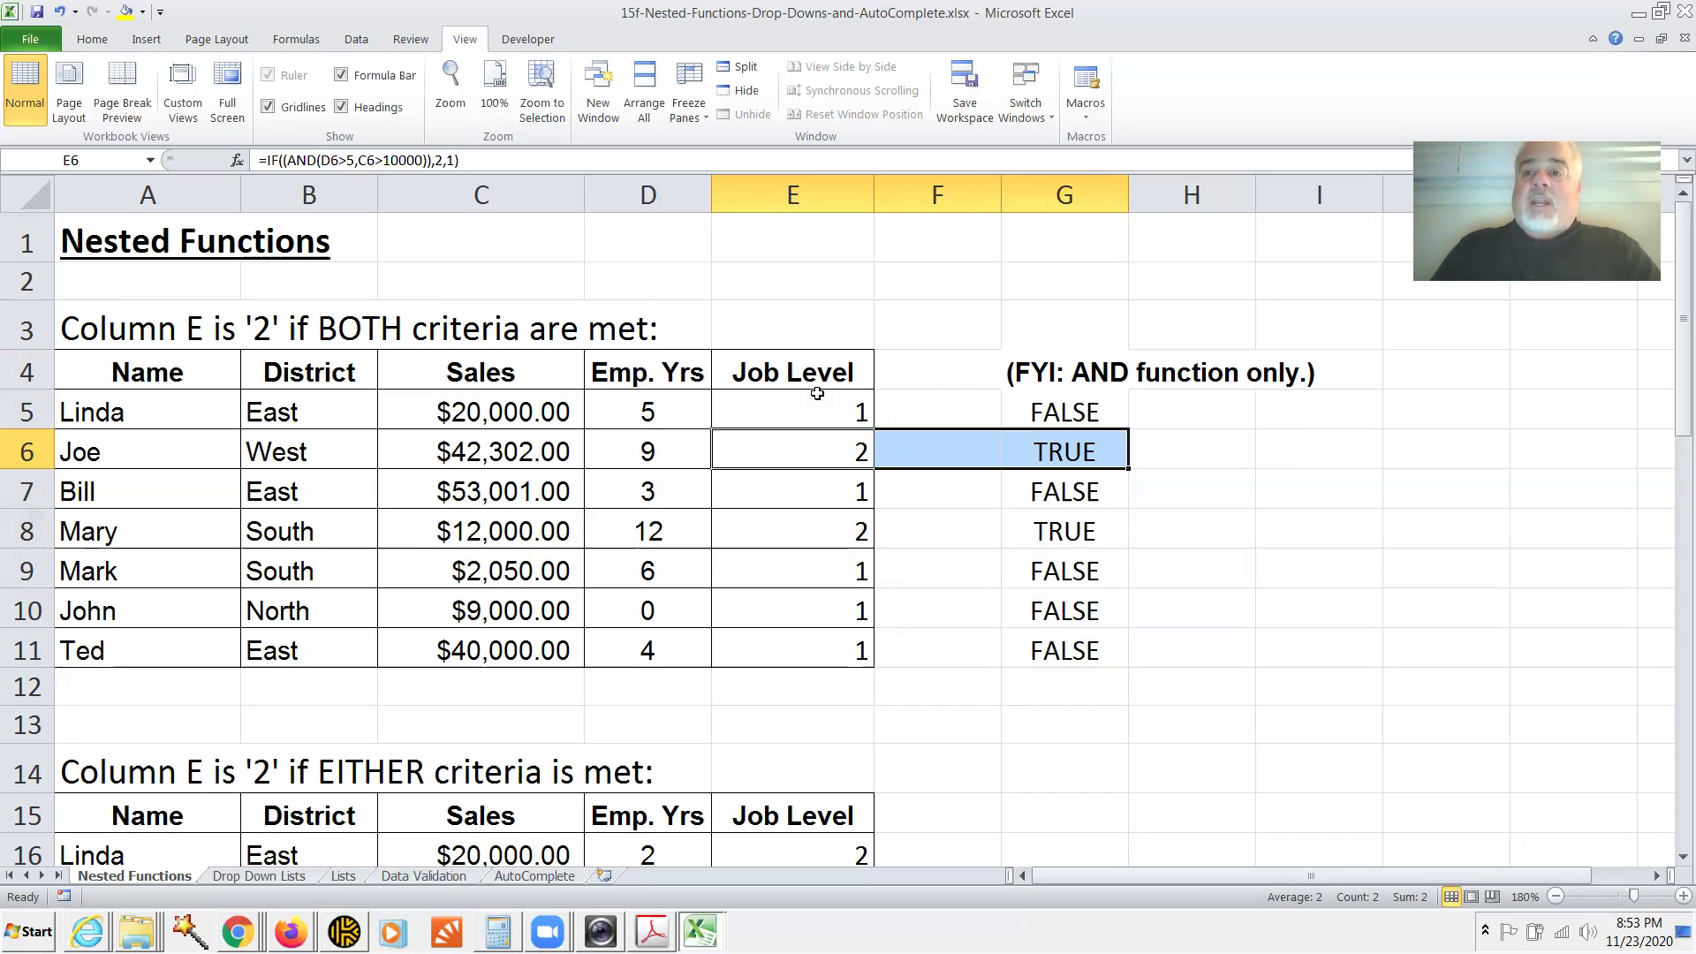
# Replace the value-if-true argument of the IF formula in E5 with the text "BLUE"
pyautogui.click(817, 395)
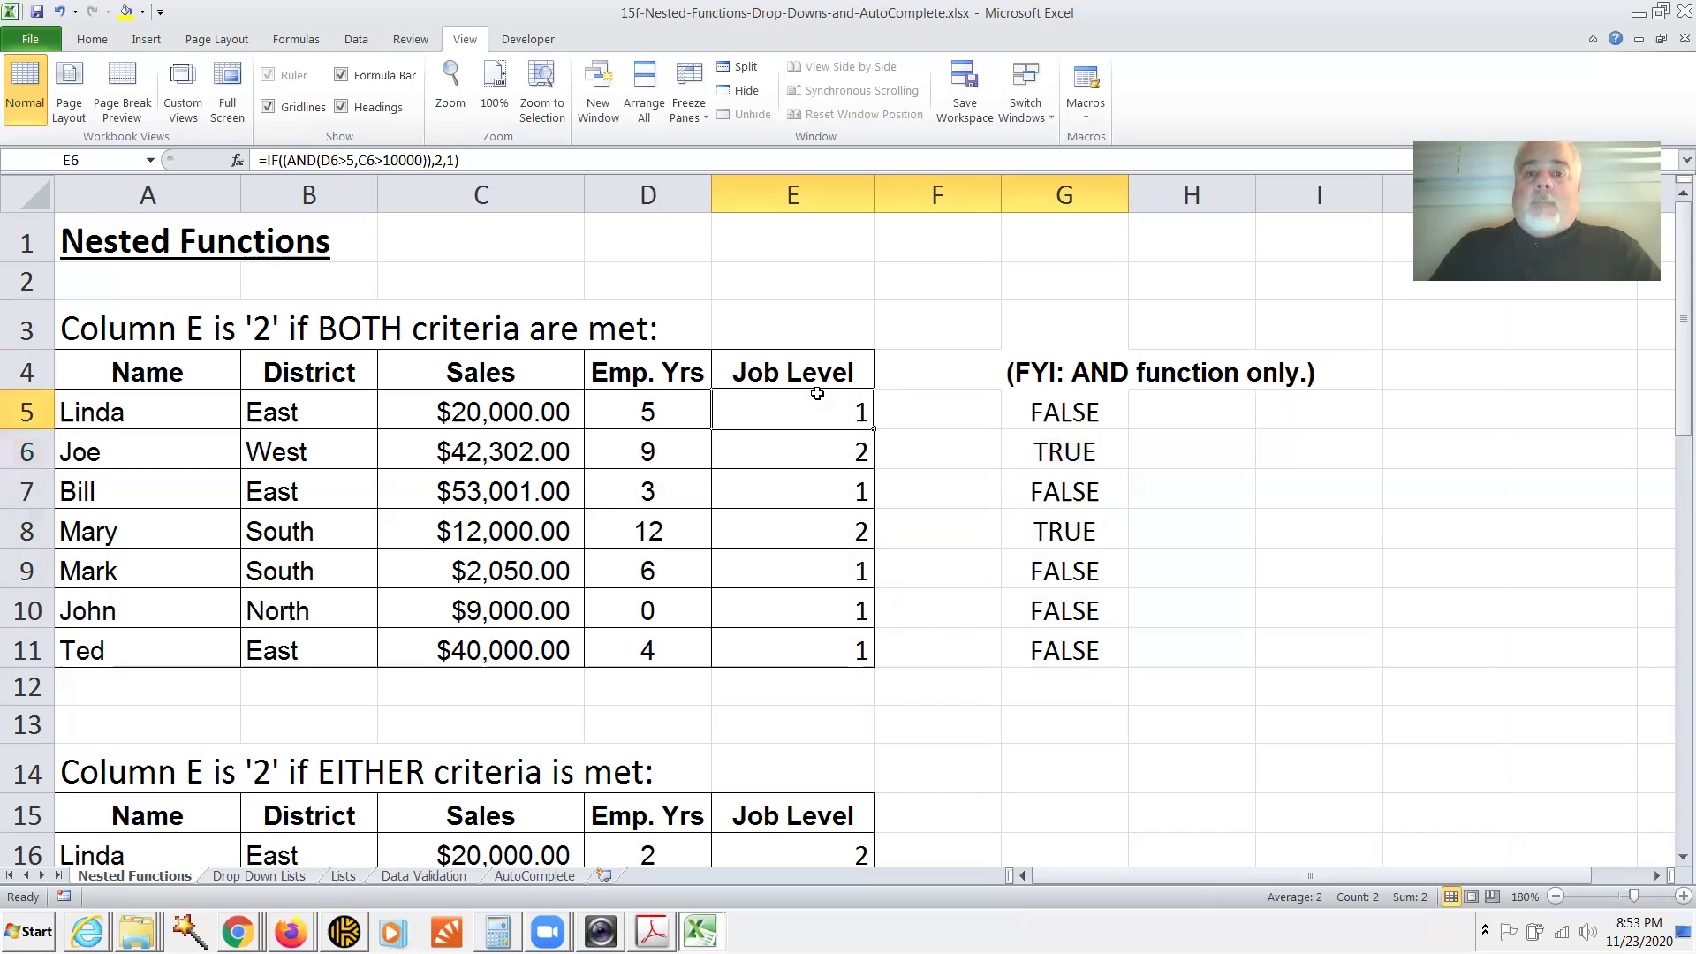
pyautogui.press('F2')
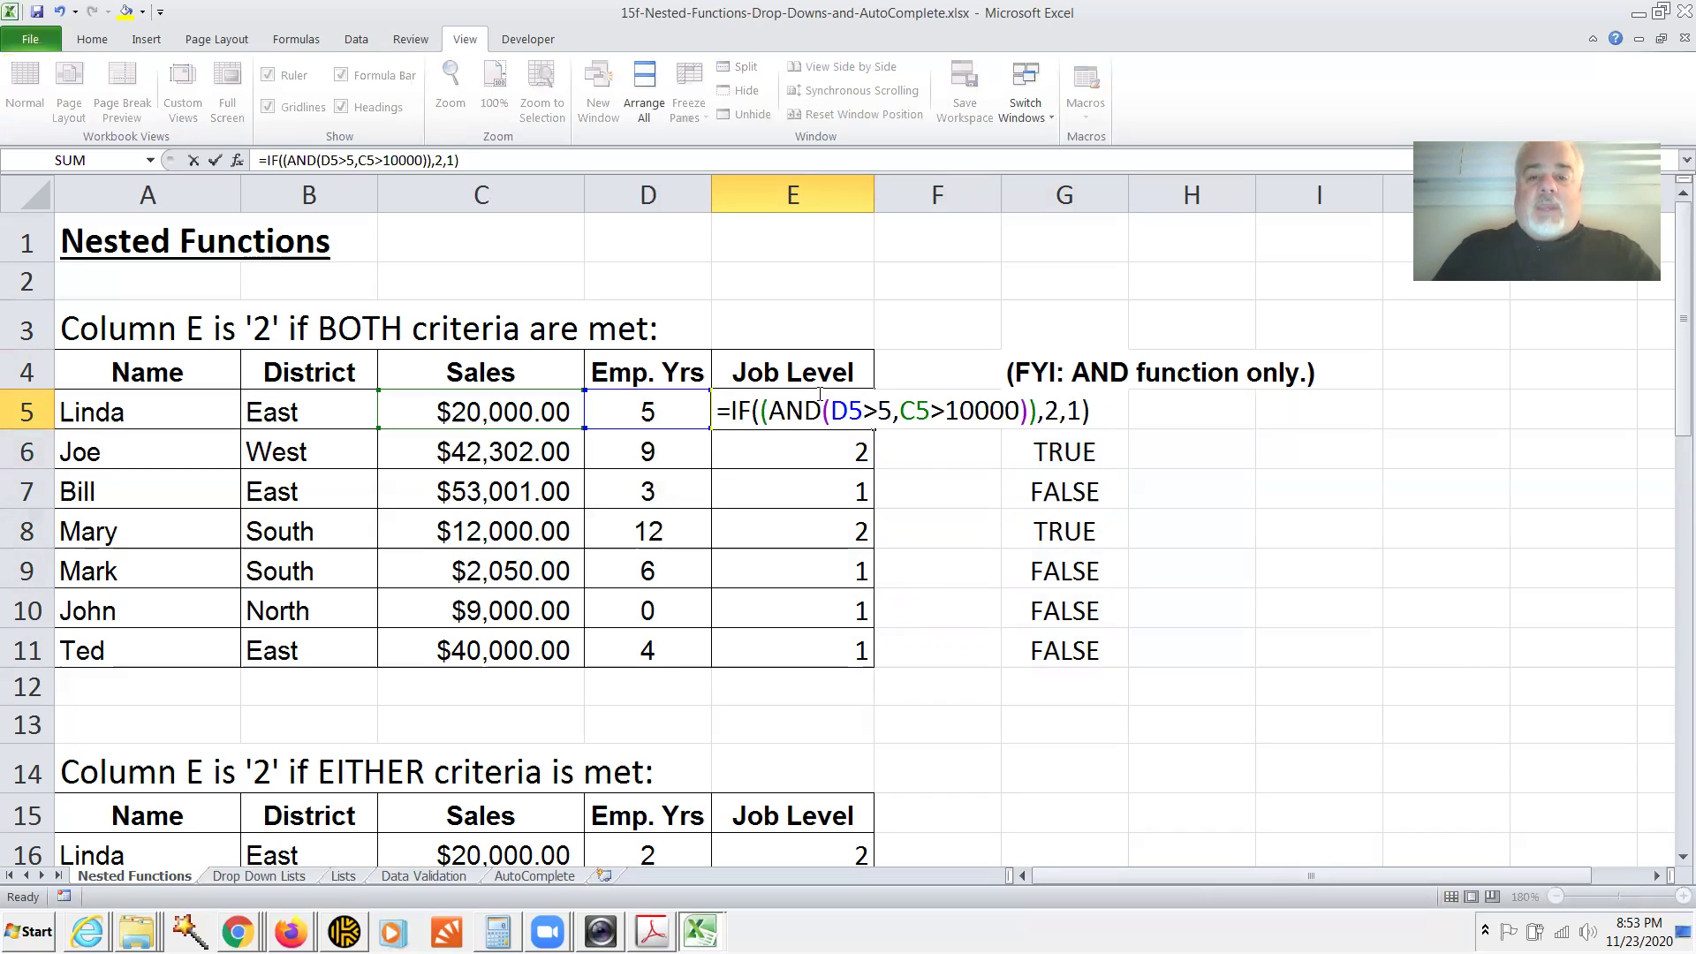
pyautogui.press('Left')
pyautogui.press('Left')
pyautogui.press('Left')
pyautogui.hotkey('shift', 'Left')
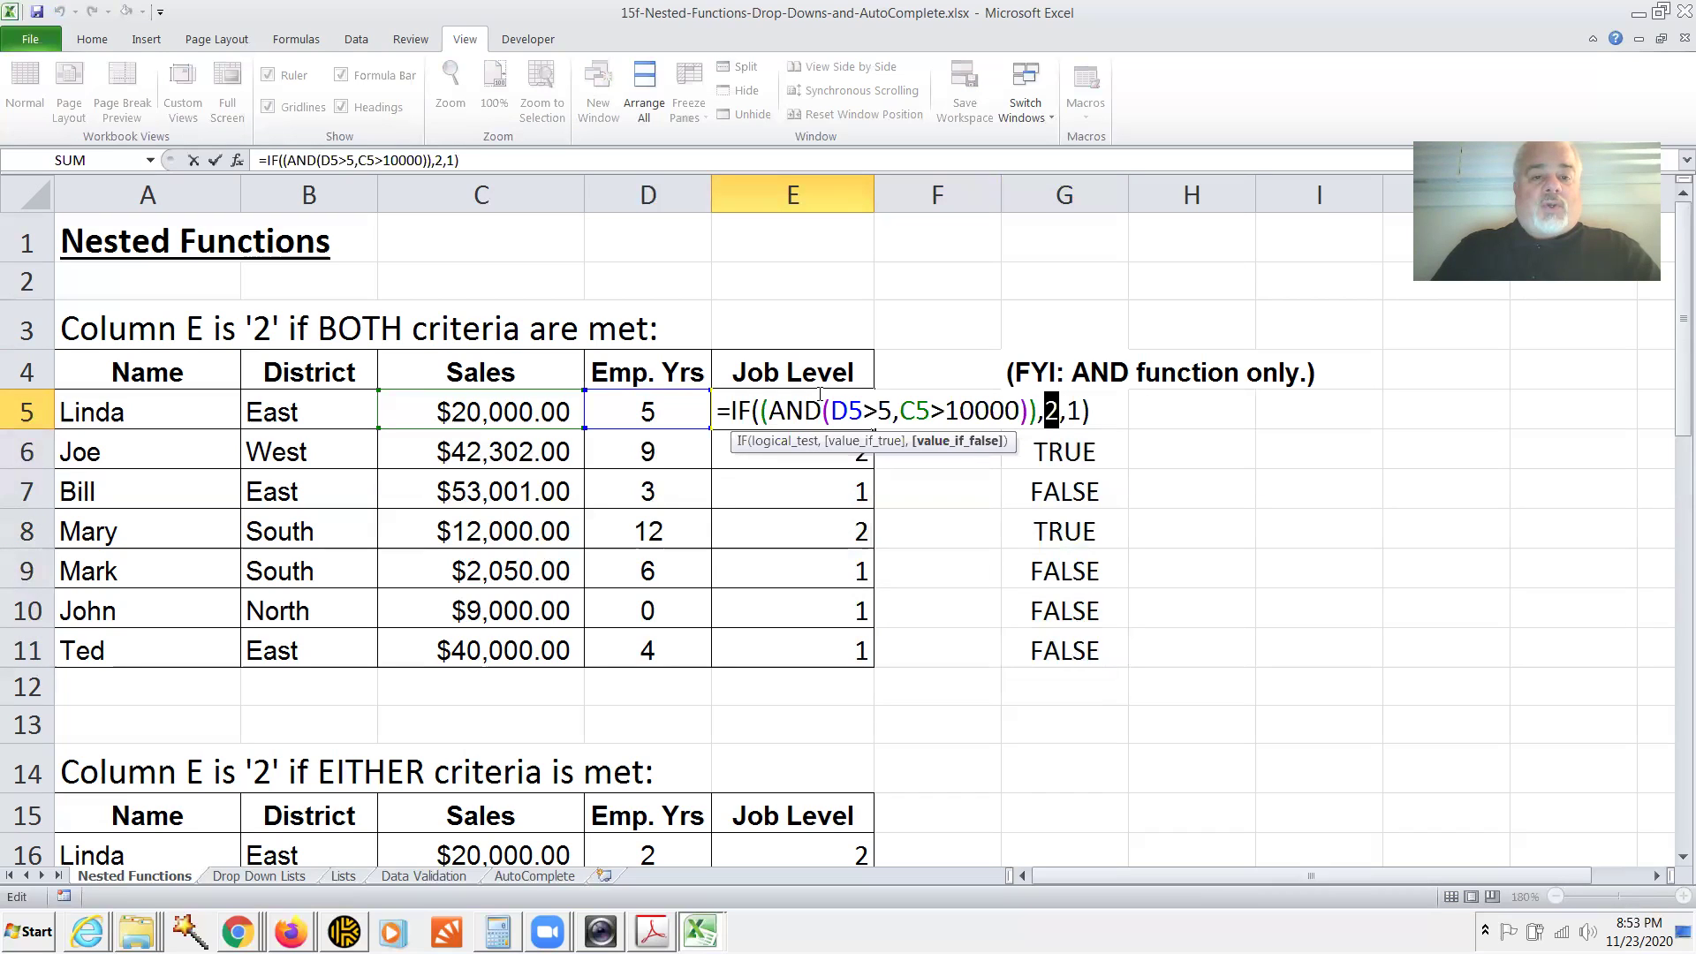
pyautogui.write('"BLUE"')
# Replace the value-if-false argument of the IF formula in E5 with the text "ZEBRA" and reselect the cell
pyautogui.press('Right')
pyautogui.hotkey('shift', 'Right')
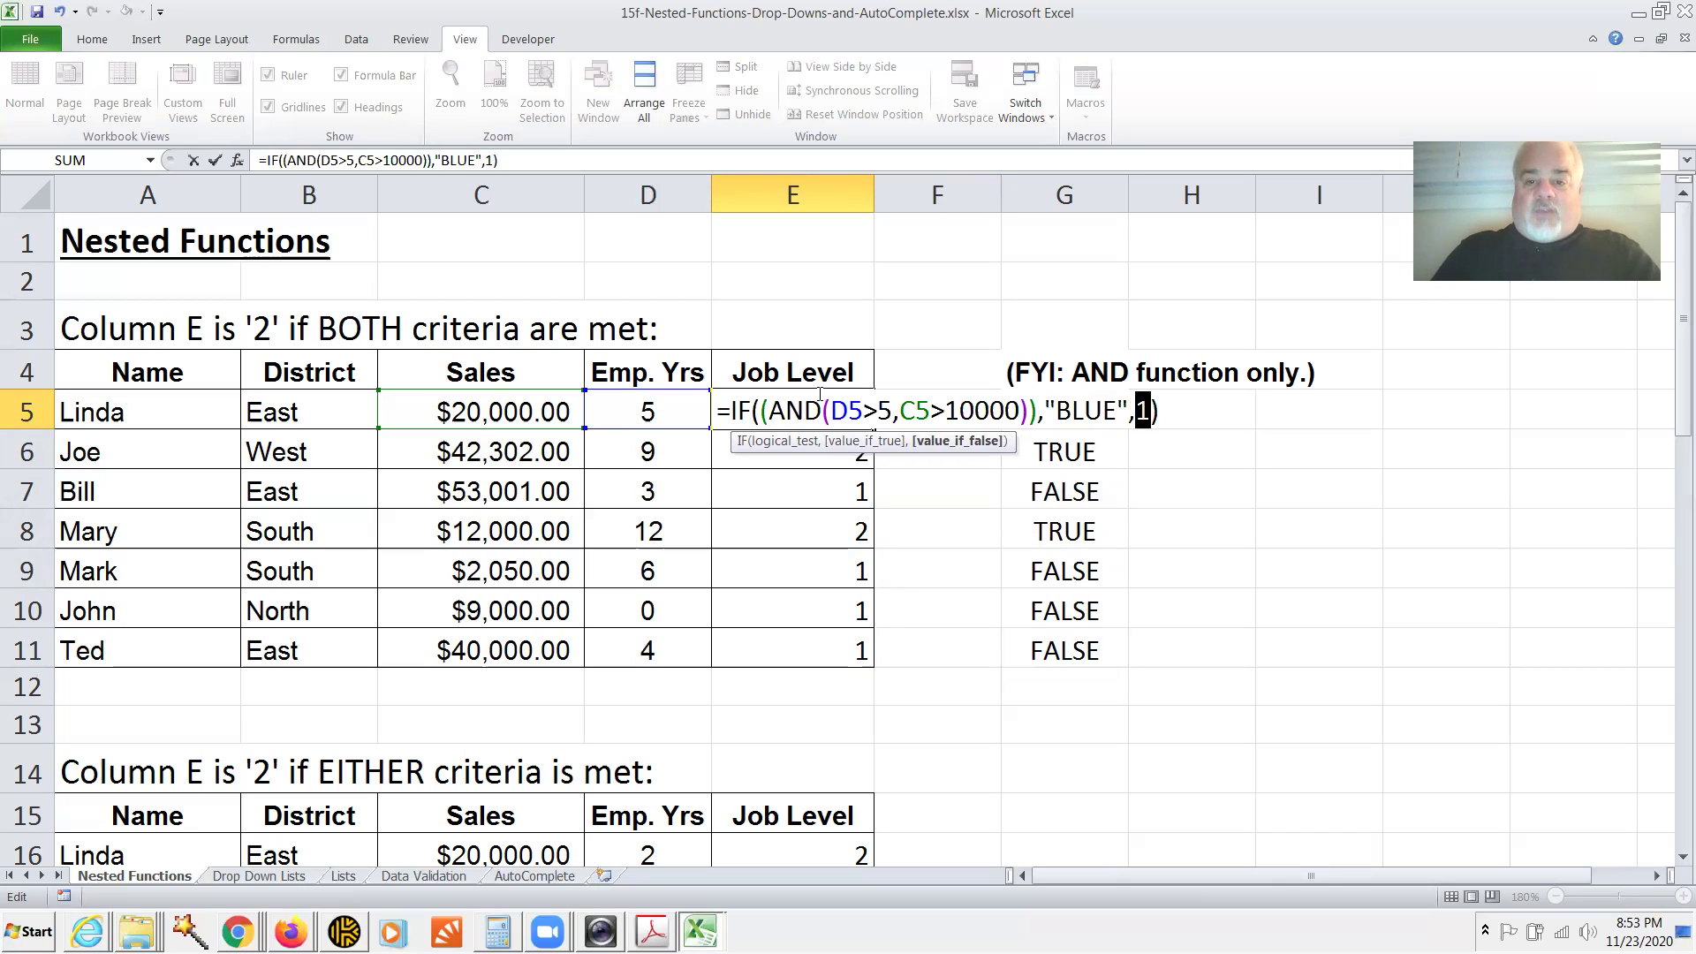
pyautogui.write('"')
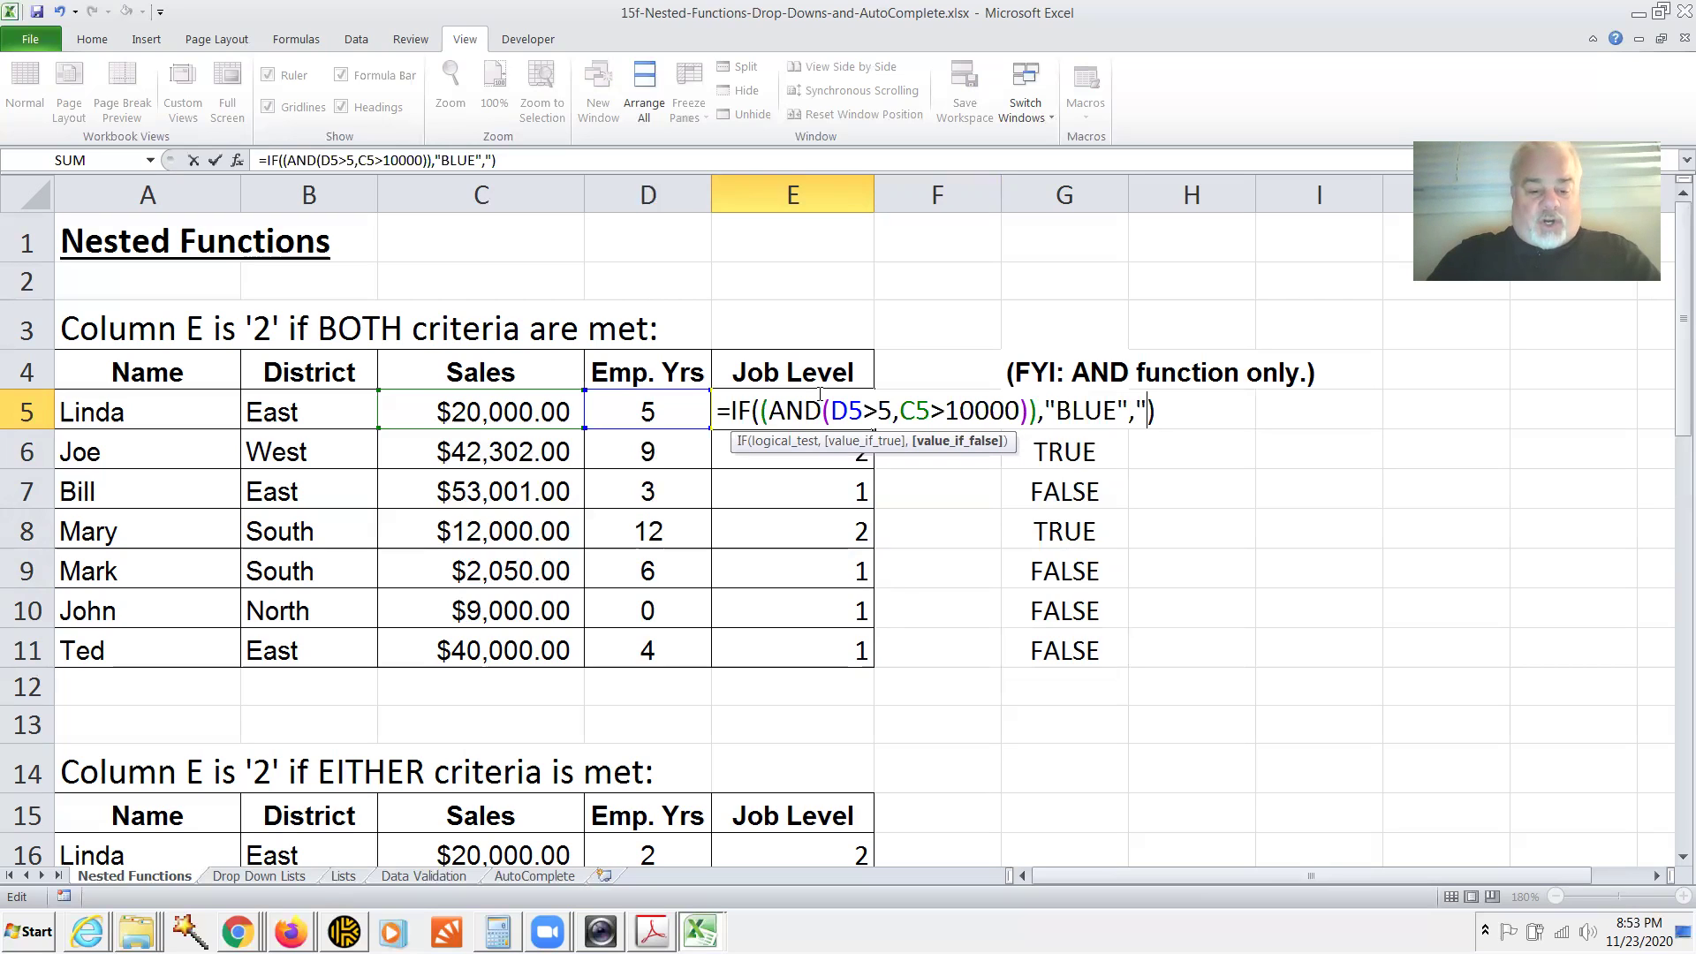
pyautogui.write('ZEBRA')
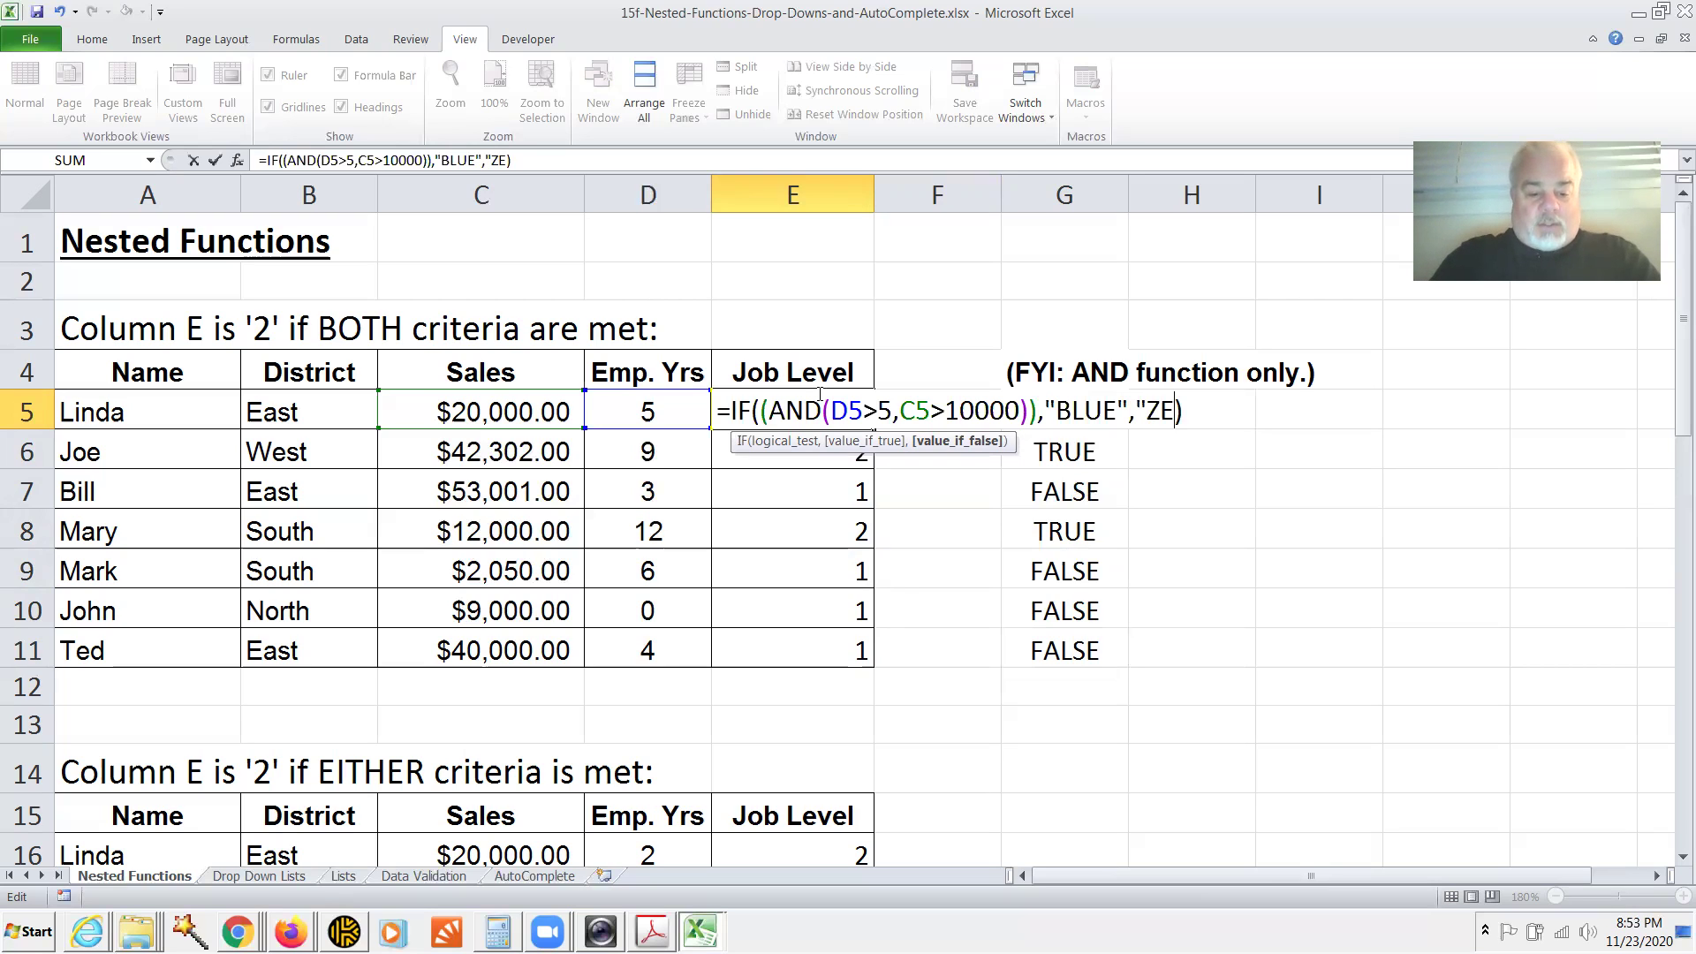
pyautogui.write('"')
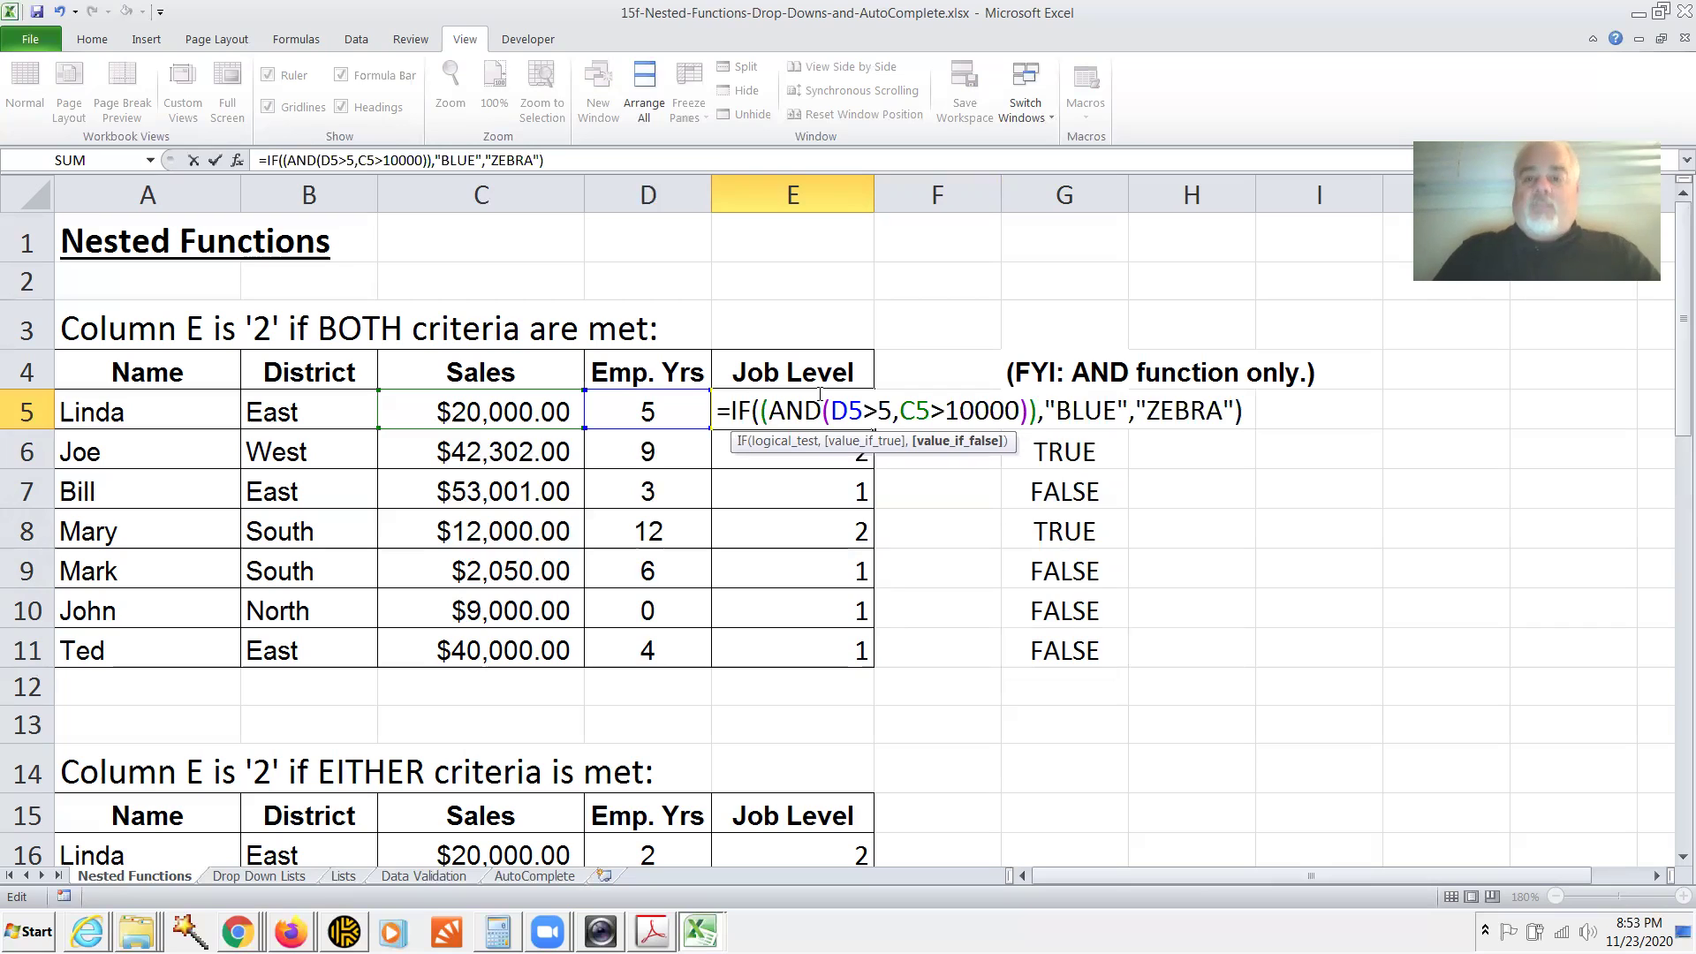
pyautogui.press('Return')
pyautogui.click(817, 394)
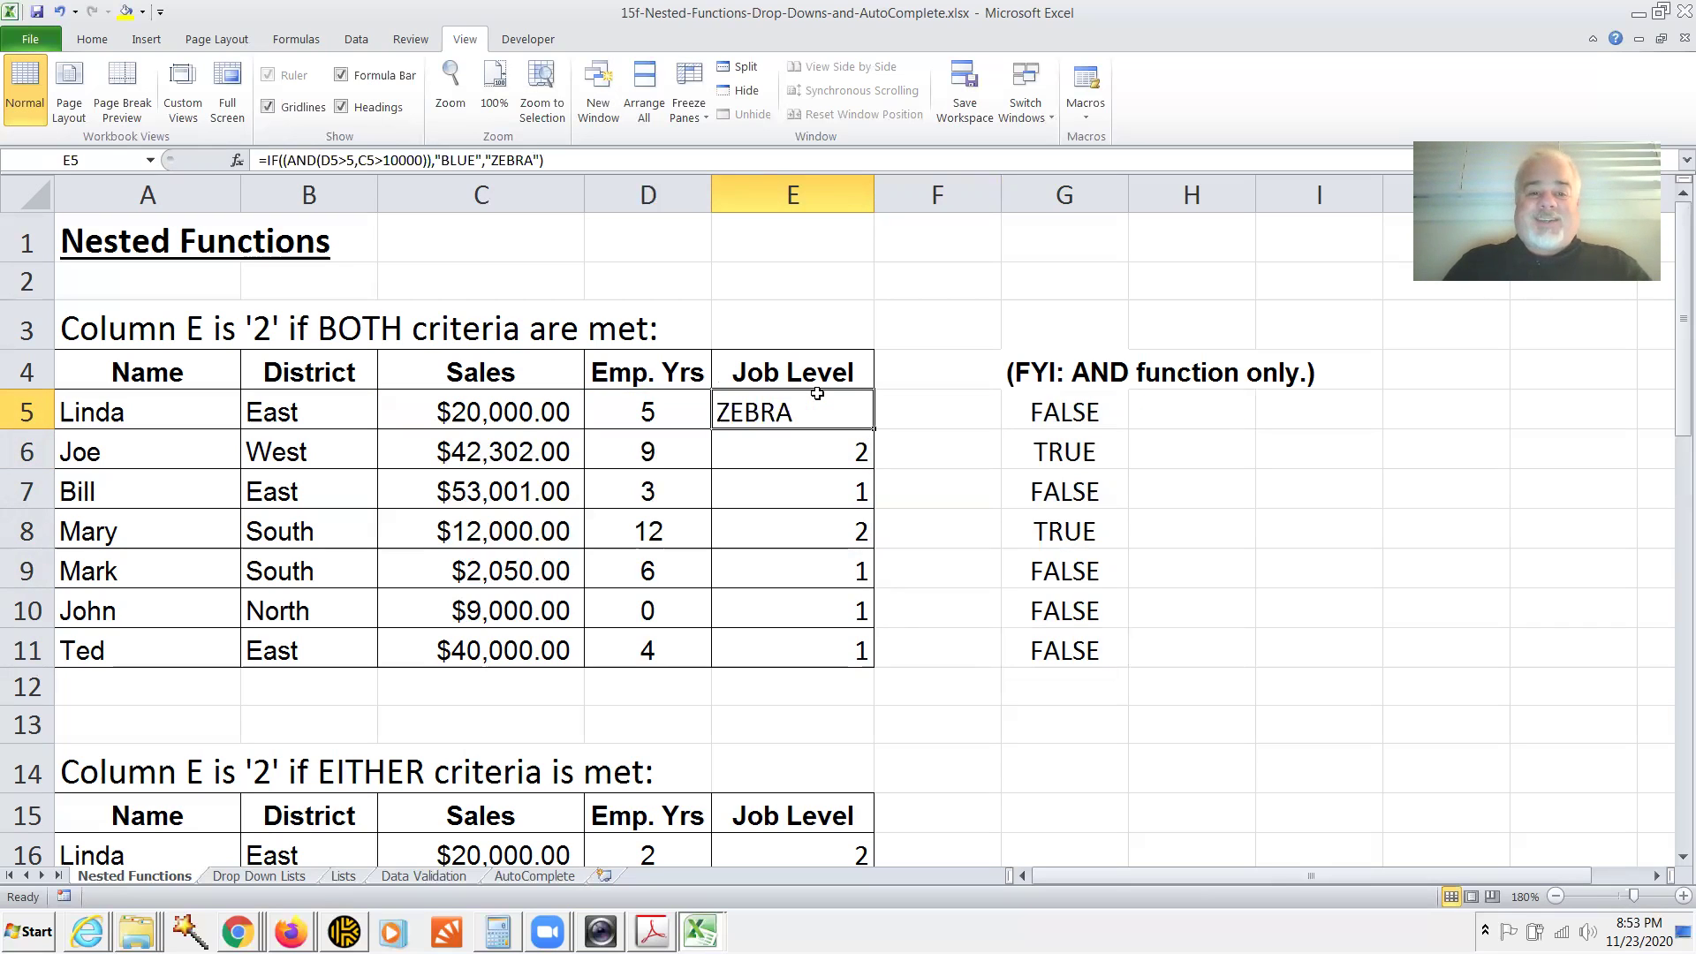
# Set the employment years in D5 to 6 to test the text outcomes of the formula in E5
pyautogui.press('Left')
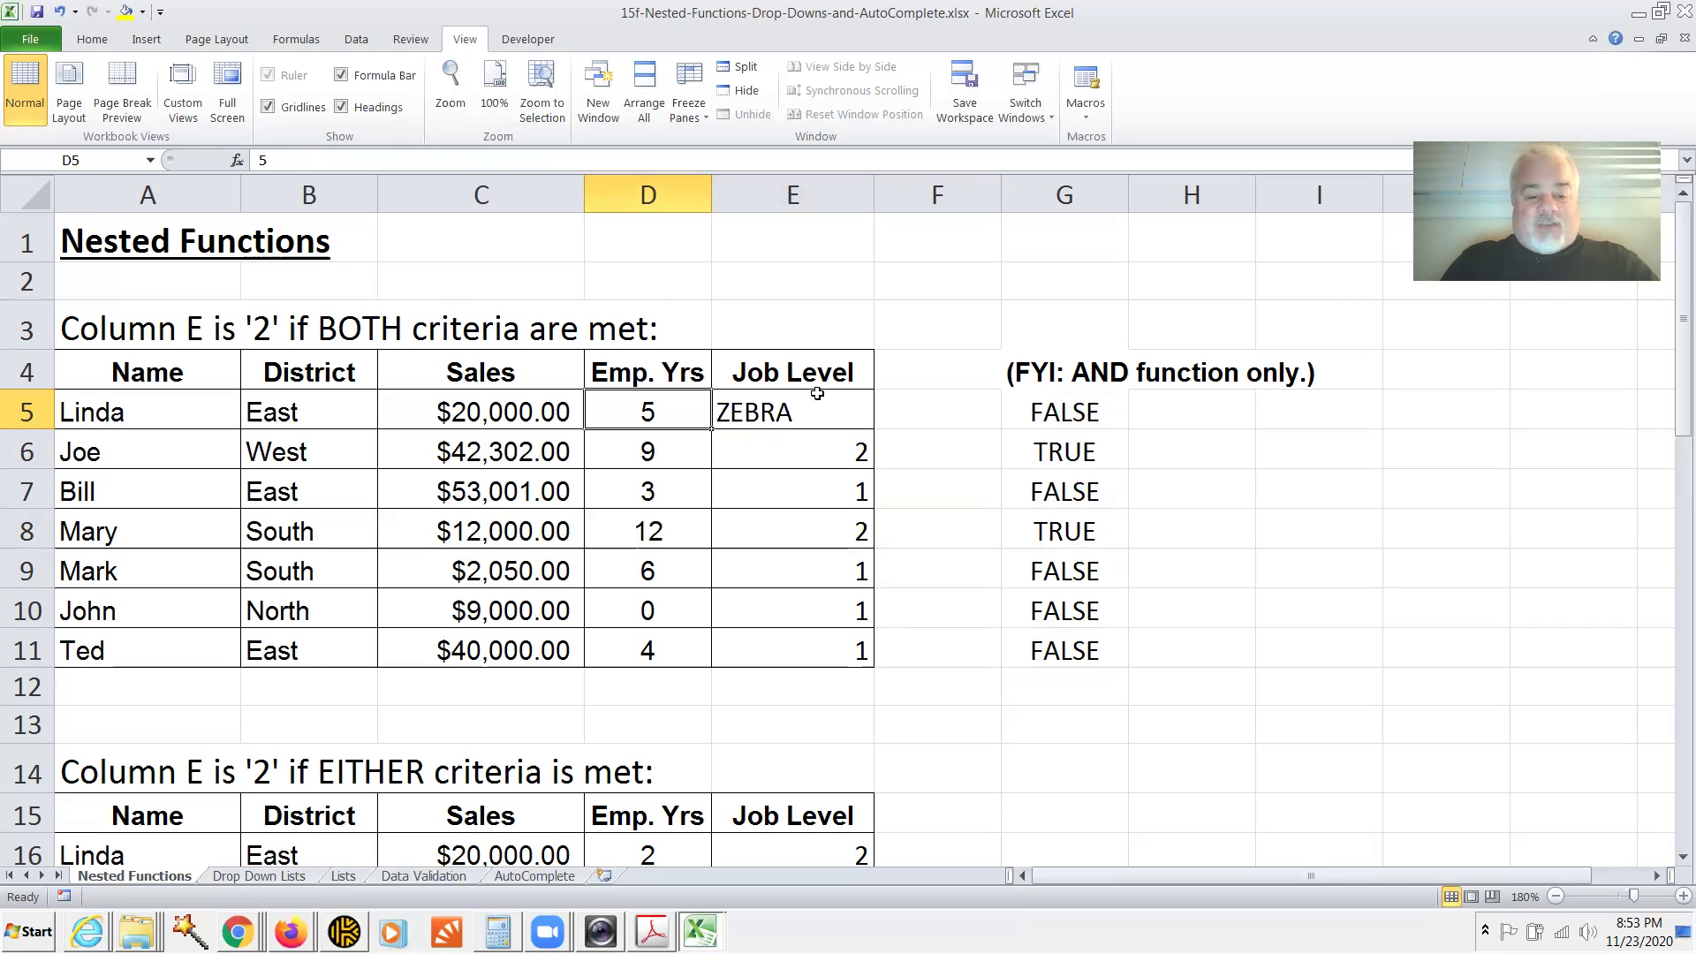
pyautogui.write('6')
pyautogui.press('Return')
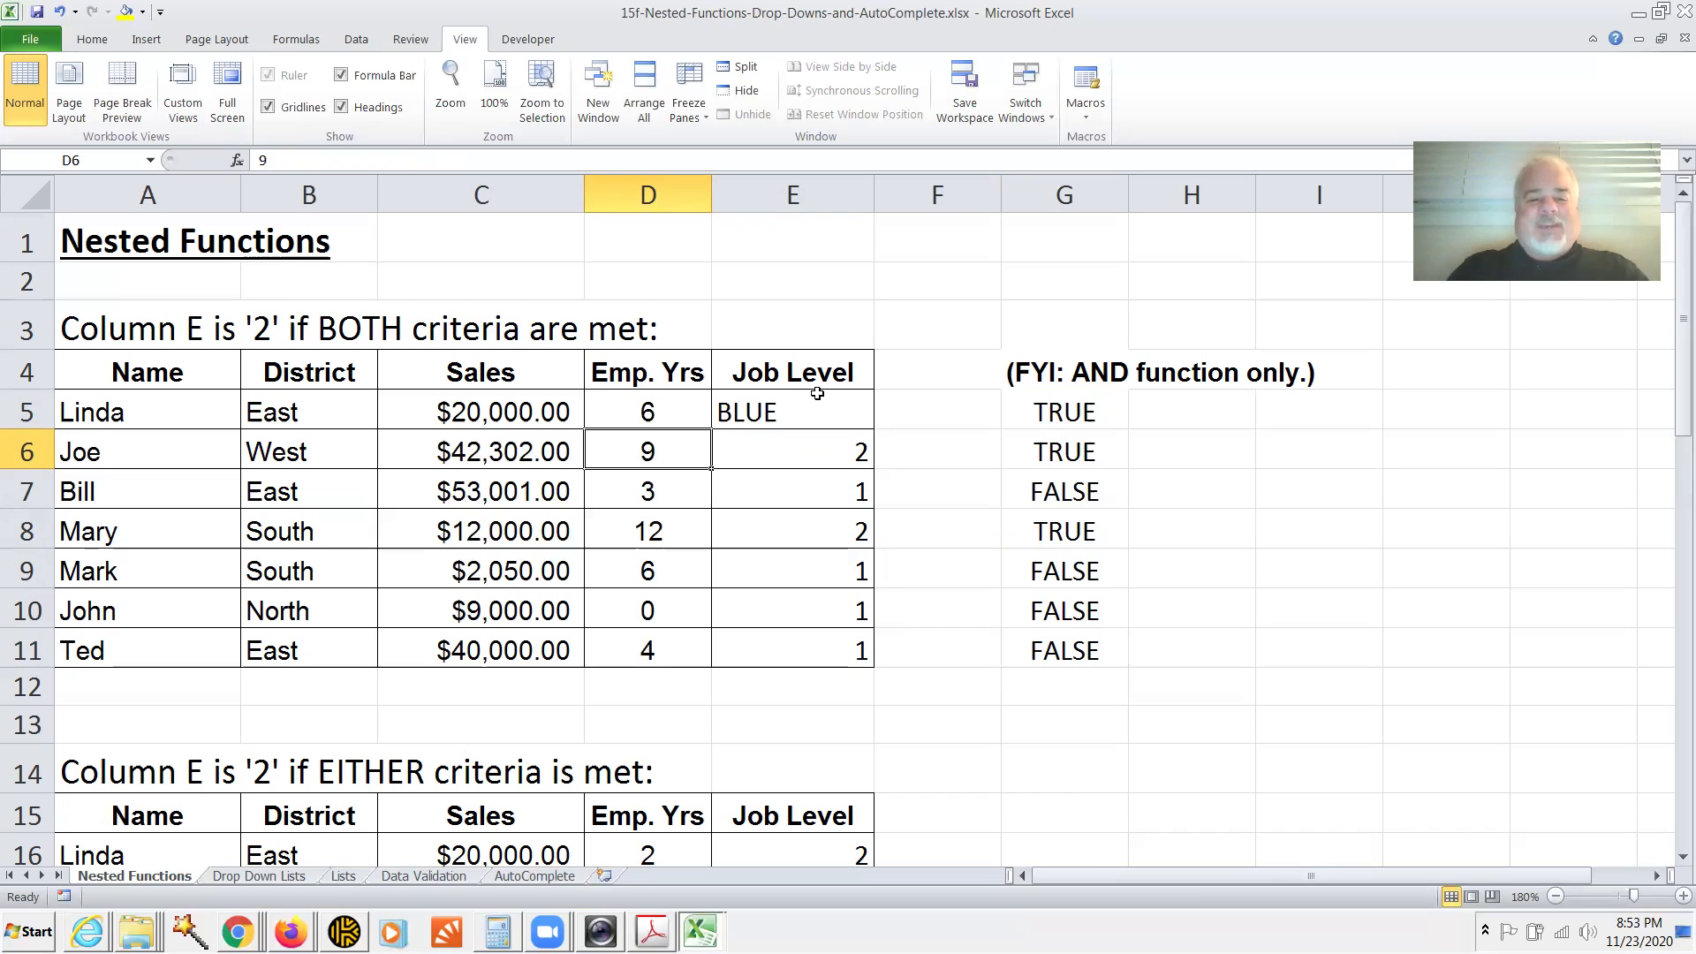
# Look over the second table, where column E is '2' if EITHER criteria is met, starting from row 16
pyautogui.press('Down')
pyautogui.press('Down')
pyautogui.press('Down')
pyautogui.press('Down')
pyautogui.press('Down')
pyautogui.press('Down')
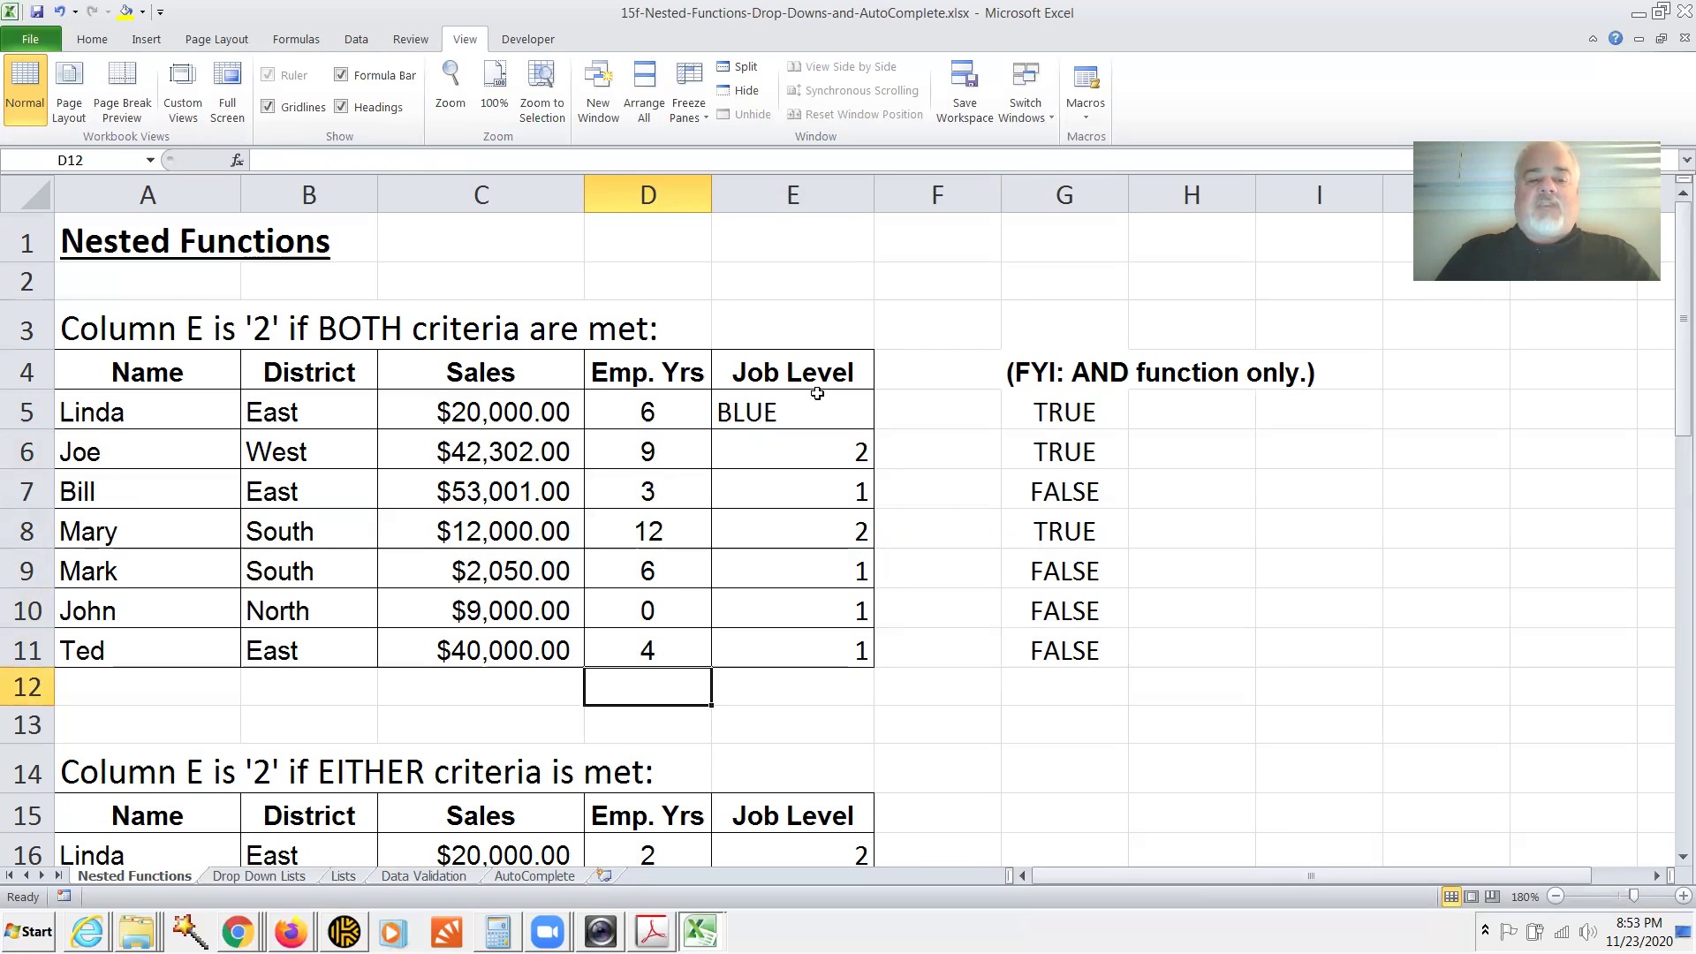
pyautogui.press('Down')
pyautogui.press('Down')
pyautogui.press('Down')
pyautogui.press('Down')
pyautogui.press('Down')
pyautogui.press('Down')
pyautogui.press('Down')
pyautogui.press('Down')
pyautogui.press('Down')
pyautogui.press('Down')
pyautogui.press('Down')
pyautogui.press('Down')
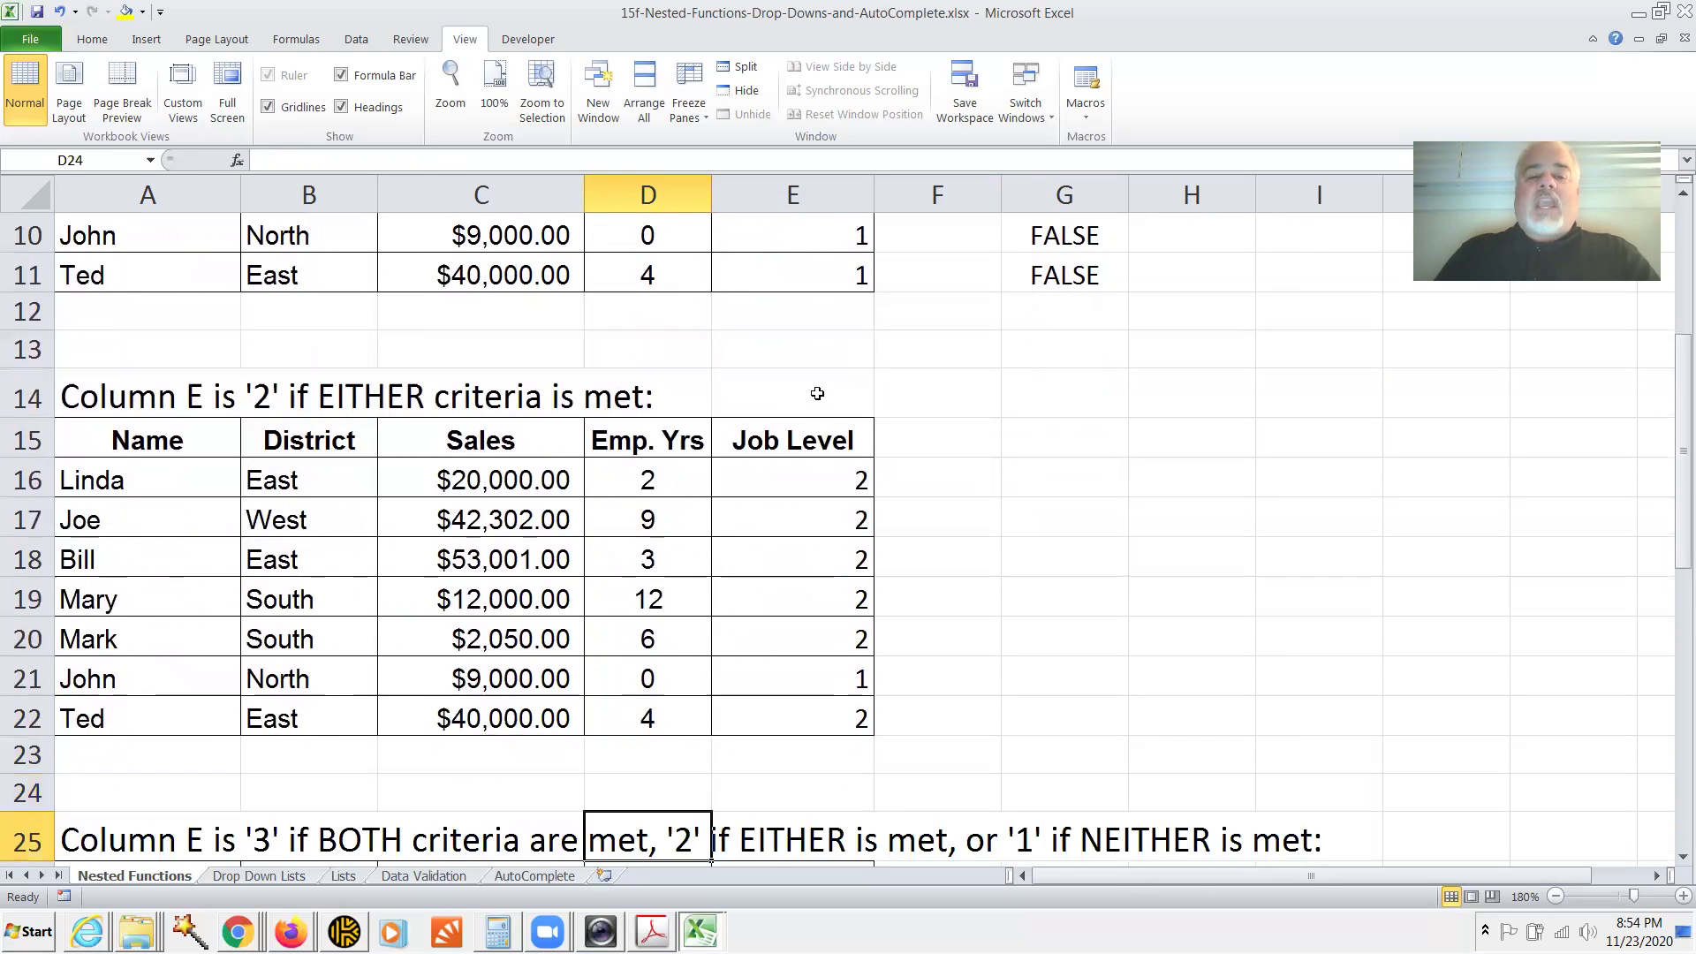
pyautogui.press('Down')
pyautogui.press('Down')
pyautogui.press('Down')
pyautogui.press('Up')
pyautogui.press('Up')
pyautogui.press('Up')
pyautogui.press('Up')
pyautogui.press('Up')
pyautogui.press('Up')
pyautogui.press('Up')
pyautogui.press('Up')
pyautogui.press('Up')
pyautogui.press('Up')
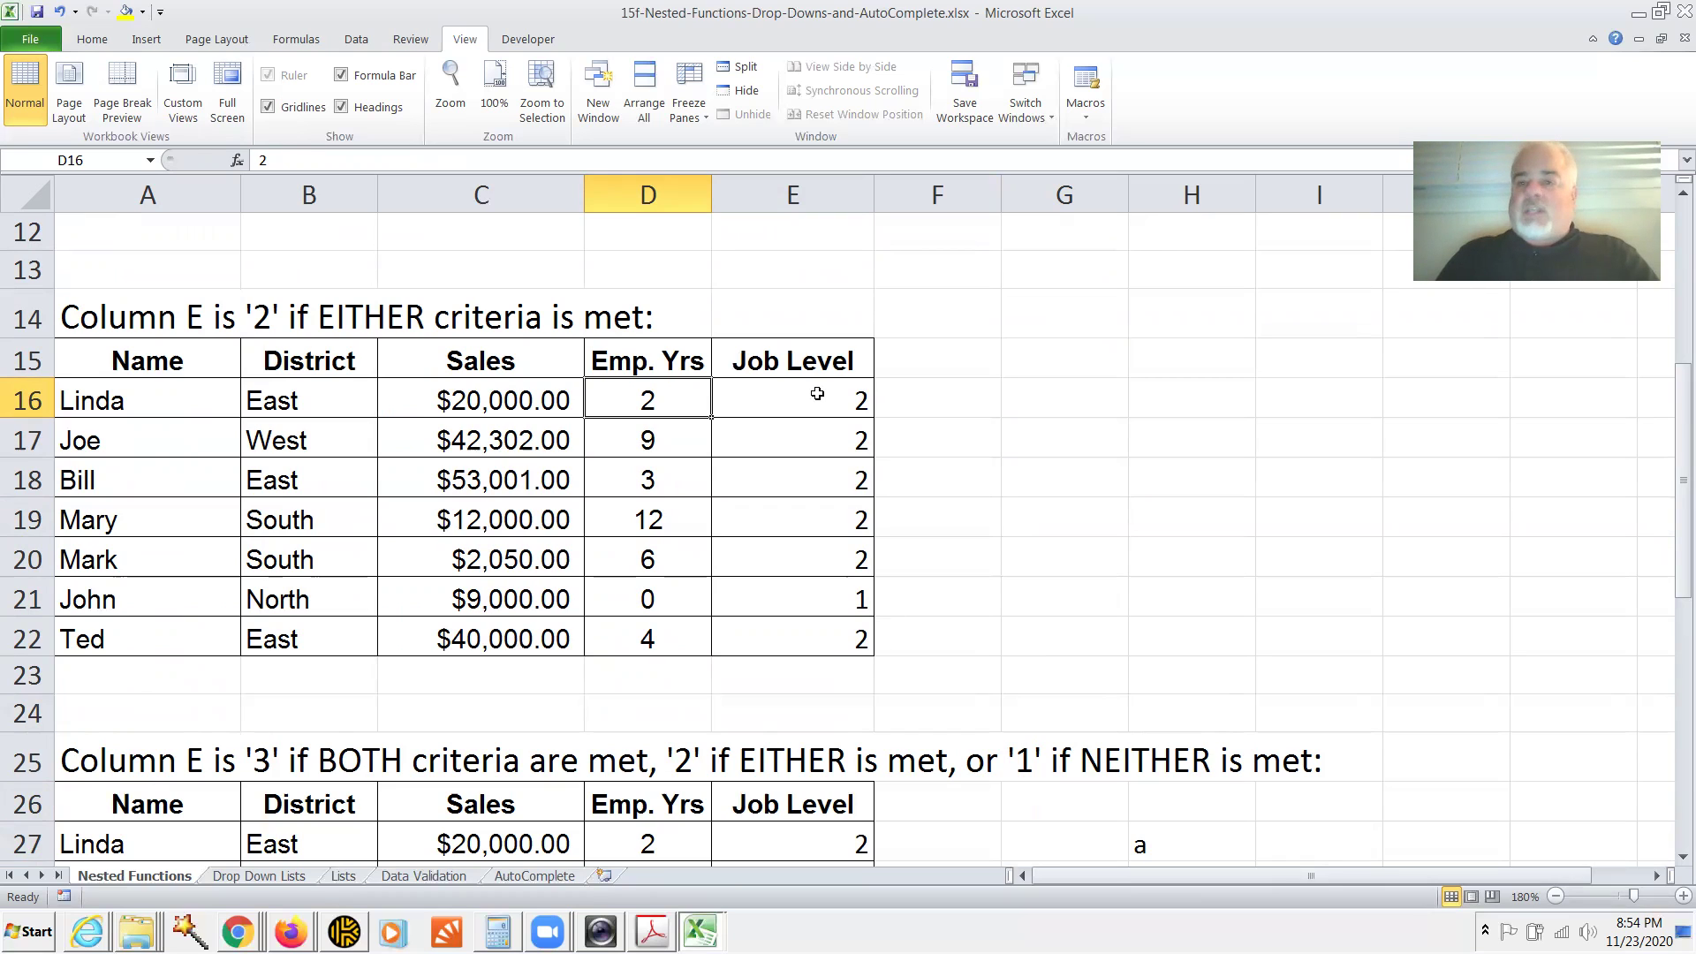
# Open the IF formula in E16 and select only its nested function OR(D16>5,C16>10000)
pyautogui.click(817, 393)
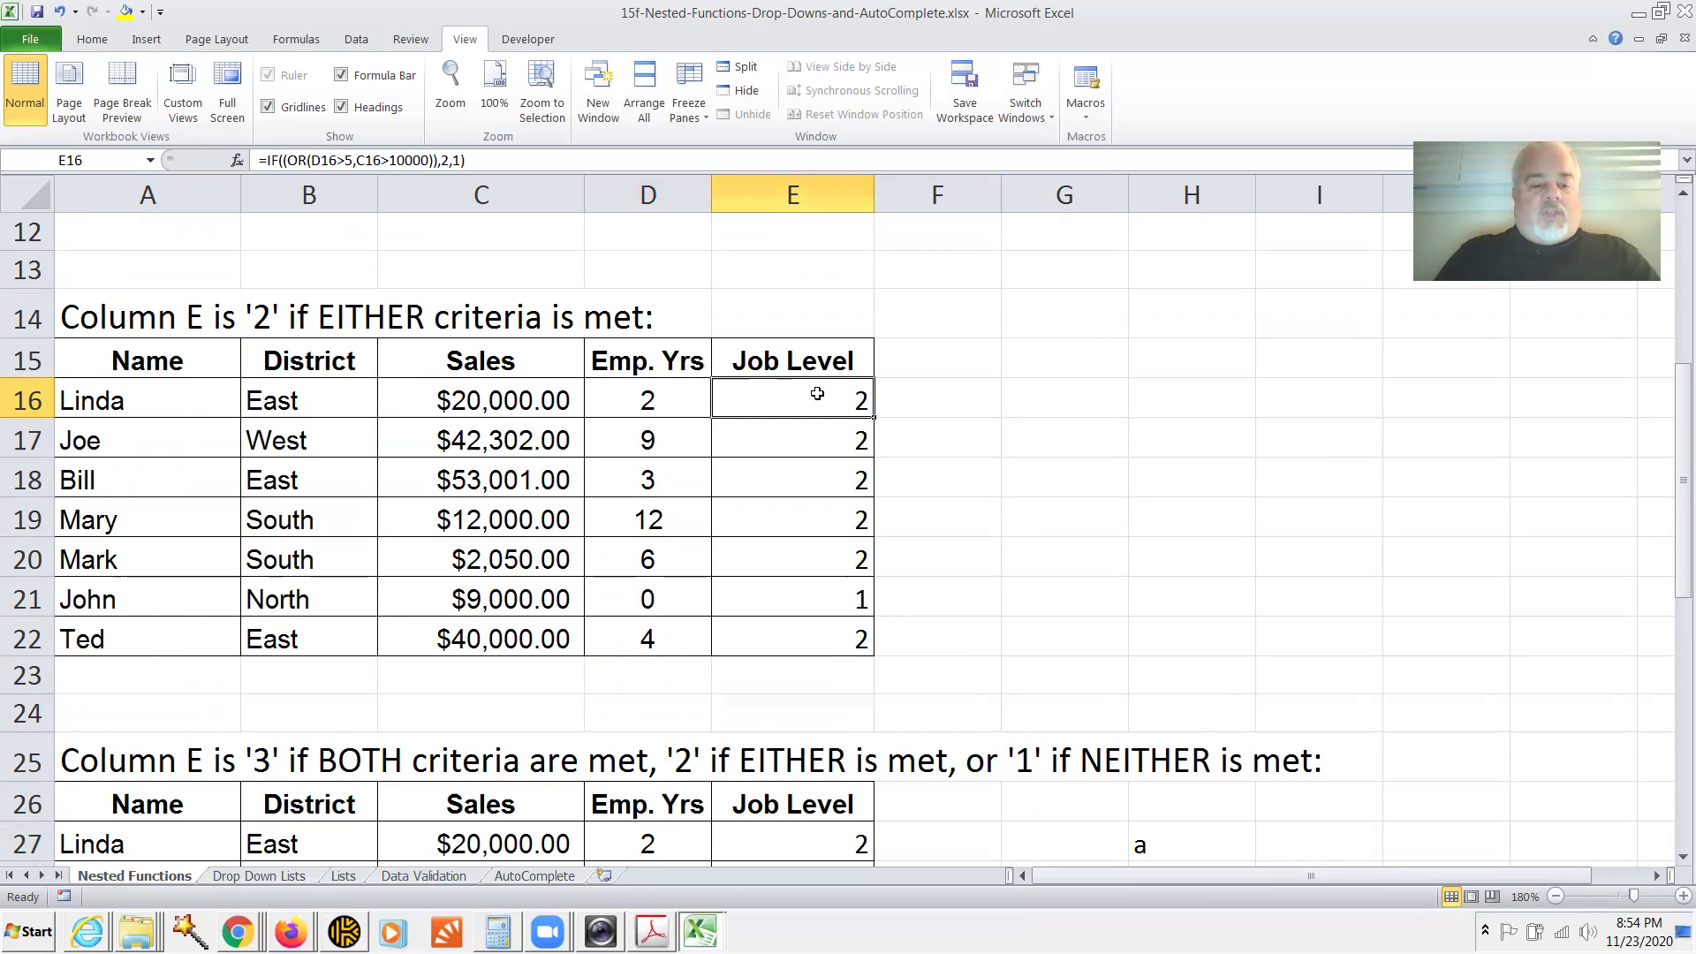
pyautogui.press('F2')
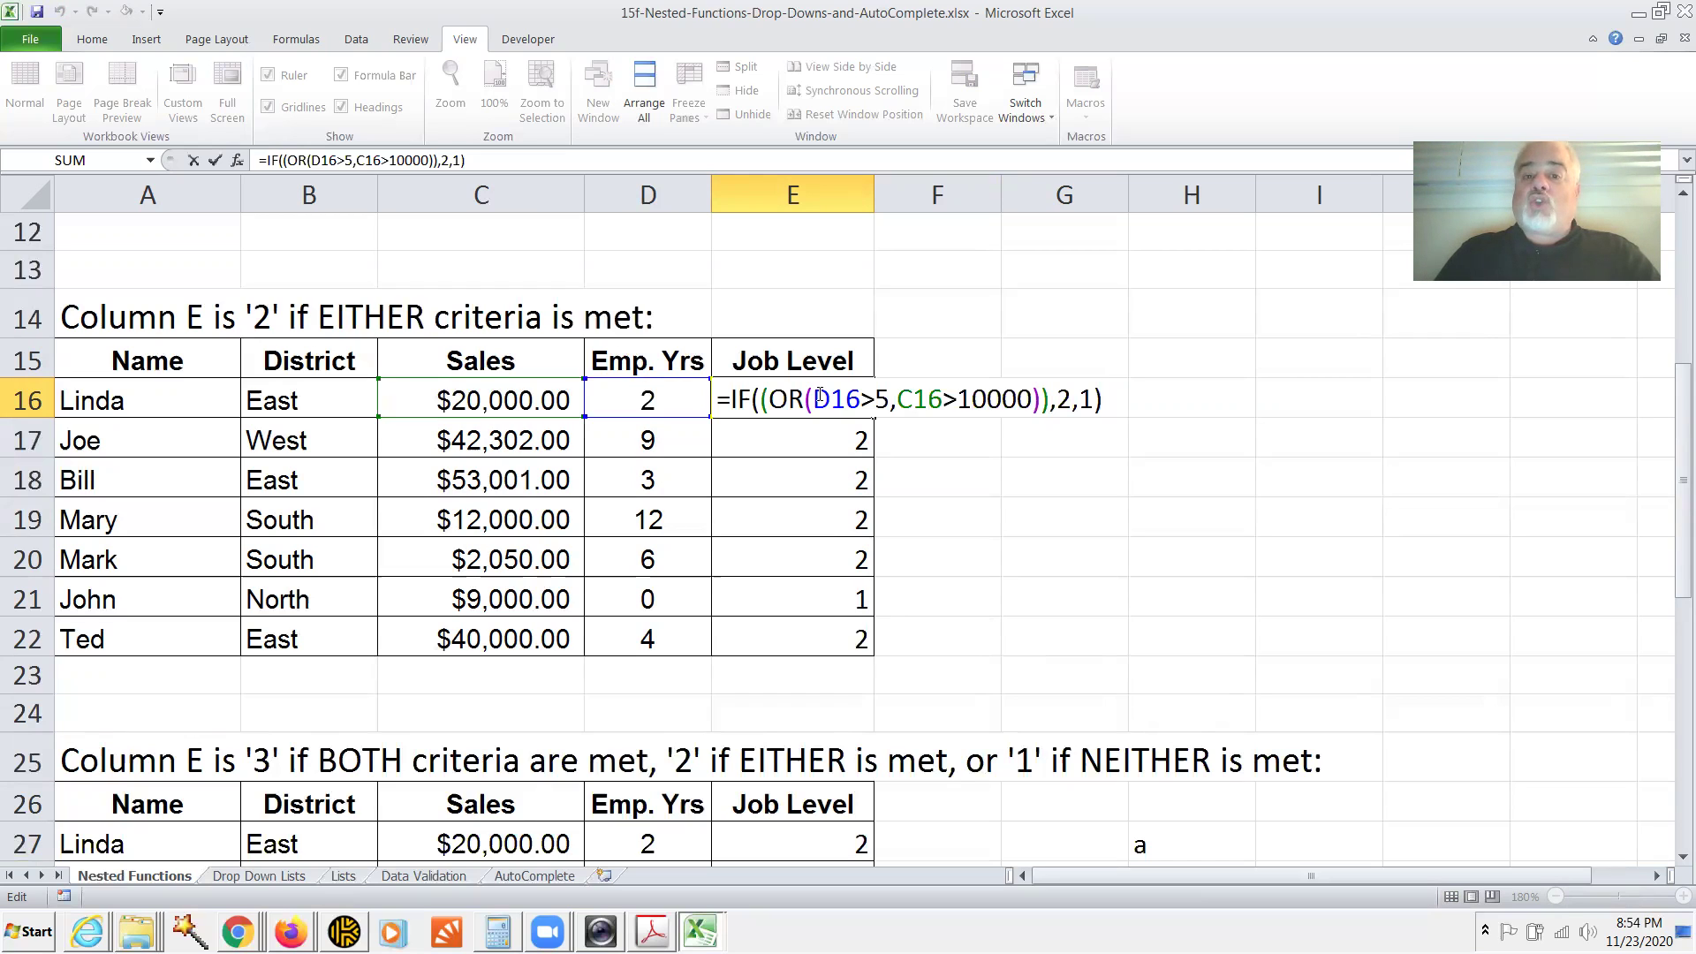
pyautogui.press('Left')
pyautogui.press('Left')
pyautogui.press('Left')
pyautogui.press('Left')
pyautogui.press('Left')
pyautogui.press('Left')
pyautogui.press('Left')
pyautogui.press('Left')
pyautogui.press('Left')
pyautogui.press('Left')
pyautogui.press('Left')
pyautogui.press('Left')
pyautogui.press('Left')
pyautogui.press('Left')
pyautogui.press('Left')
pyautogui.press('Left')
pyautogui.press('Left')
pyautogui.press('Left')
pyautogui.press('Left')
pyautogui.press('Left')
pyautogui.press('Left')
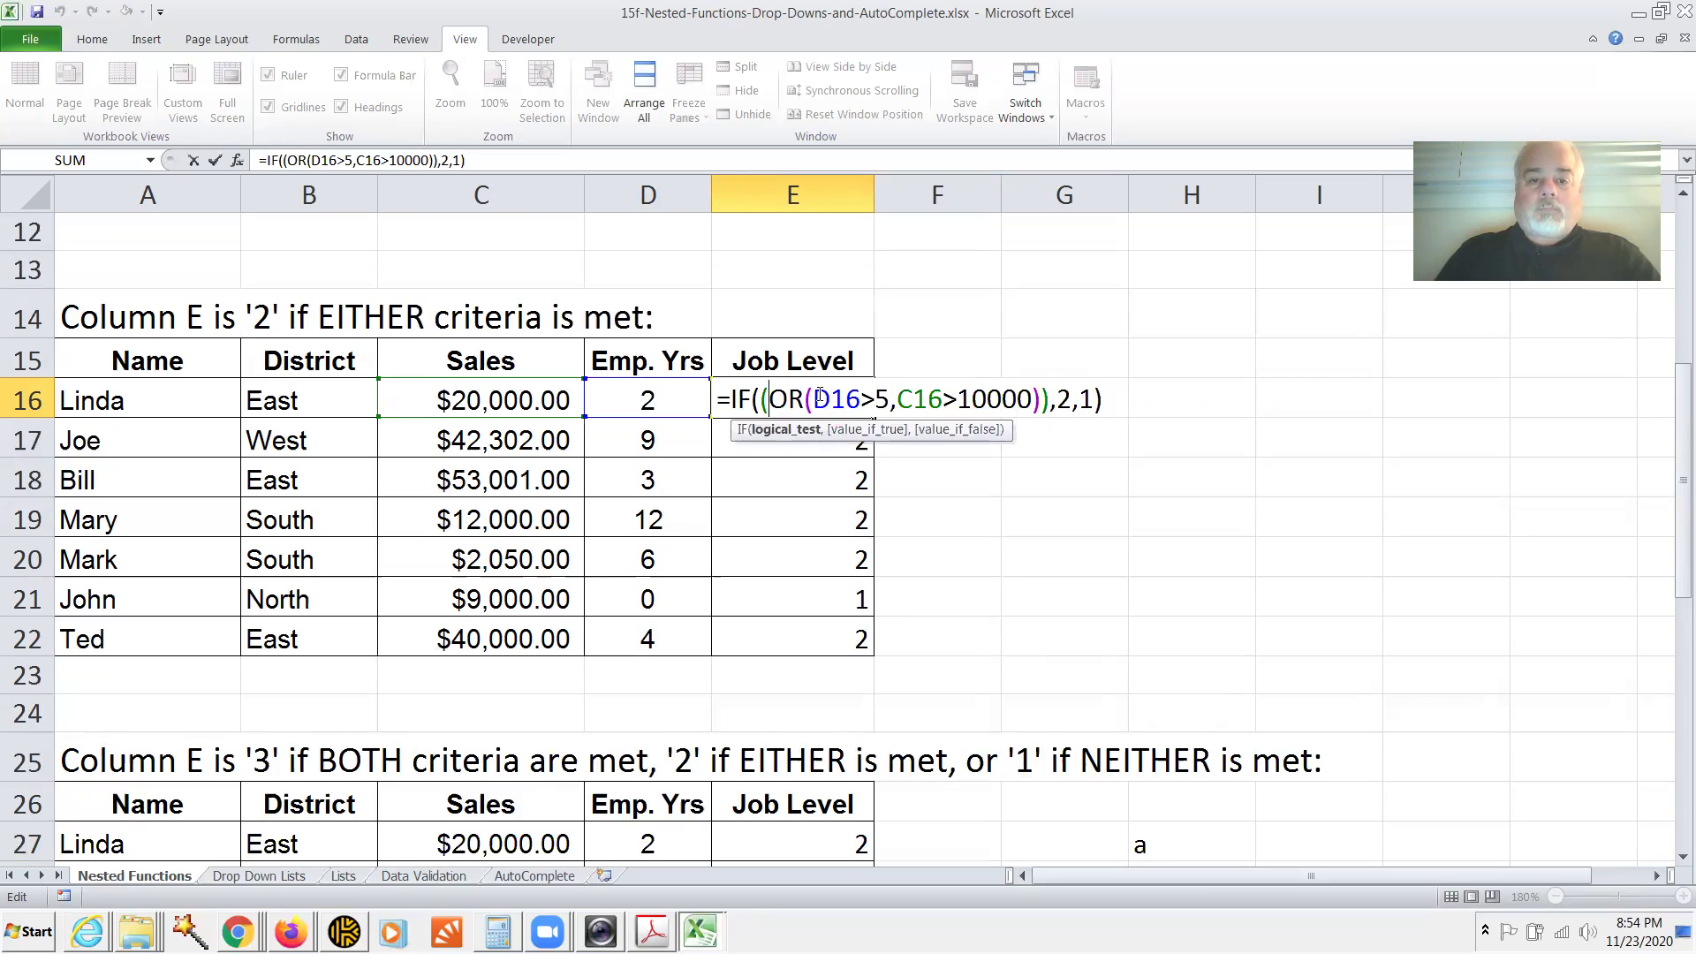
pyautogui.press('Right')
pyautogui.press('Right')
pyautogui.press('Left')
pyautogui.hotkey('shift', 'Right')
pyautogui.hotkey('shift', 'Right')
pyautogui.hotkey('shift', 'Right')
pyautogui.hotkey('shift', 'Right')
pyautogui.hotkey('shift', 'Right')
pyautogui.hotkey('shift', 'Right')
pyautogui.hotkey('shift', 'Right')
pyautogui.hotkey('shift', 'Right')
pyautogui.hotkey('shift', 'Right')
pyautogui.hotkey('shift', 'Right')
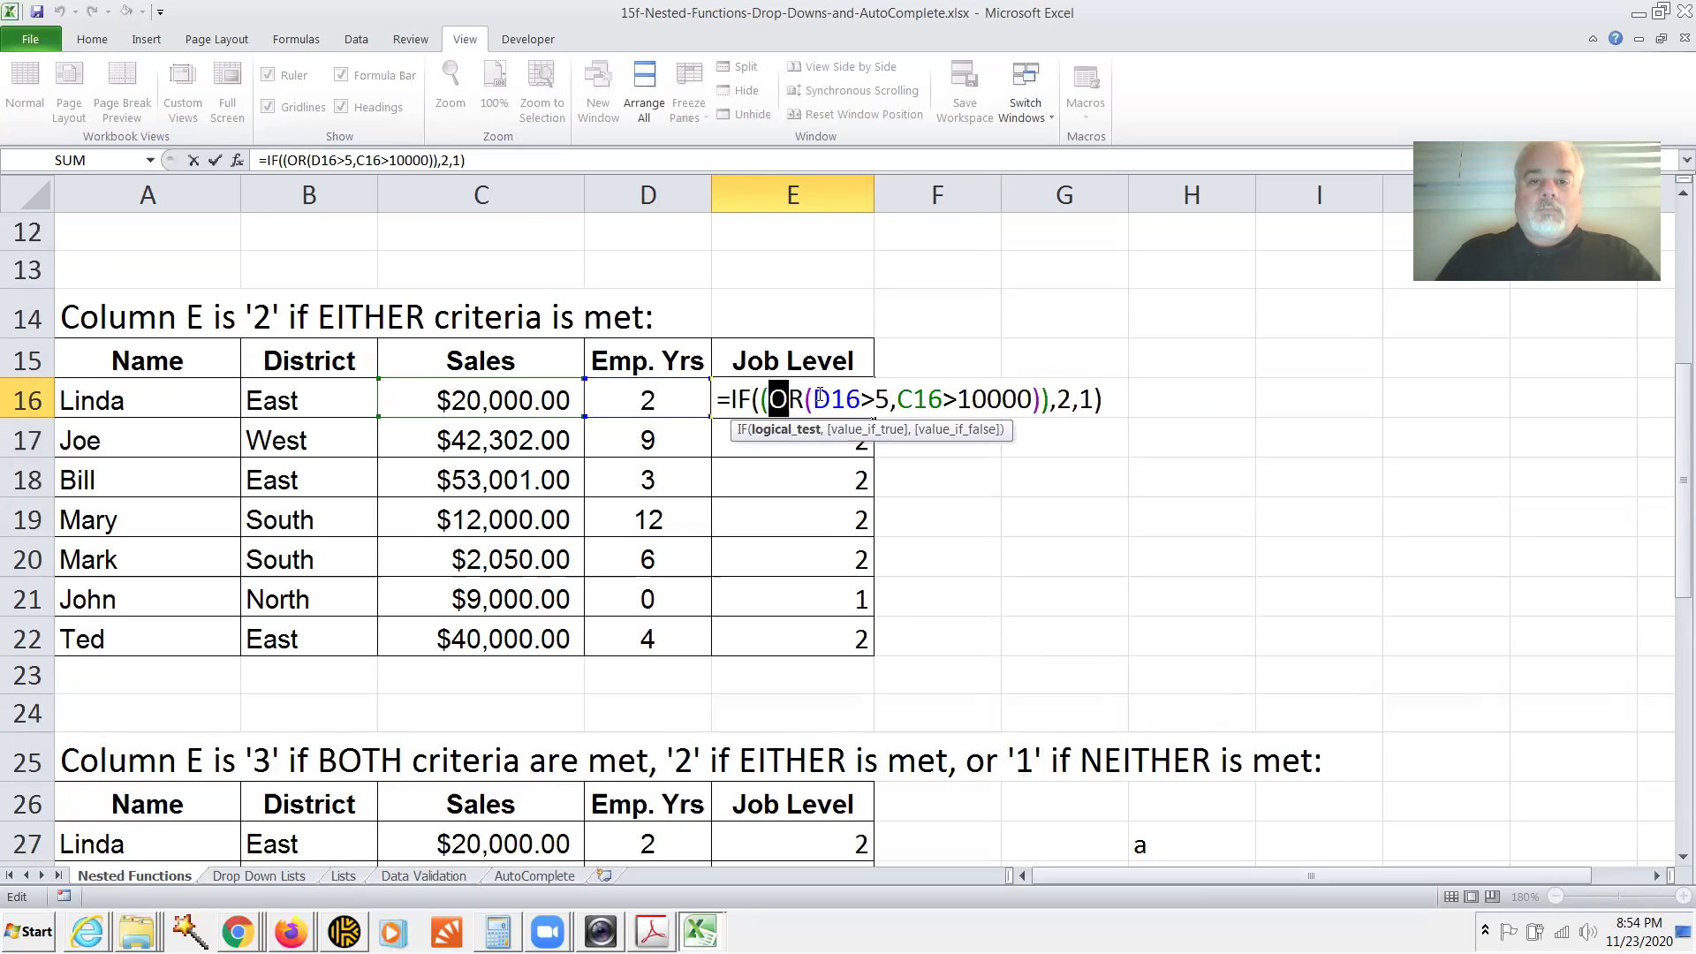
pyautogui.hotkey('shift', 'Right')
pyautogui.hotkey('shift', 'Right')
pyautogui.hotkey('shift', 'Right')
pyautogui.hotkey('shift', 'Right')
pyautogui.hotkey('shift', 'Right')
pyautogui.hotkey('shift', 'Right')
pyautogui.hotkey('shift', 'Right')
pyautogui.hotkey('shift', 'Right')
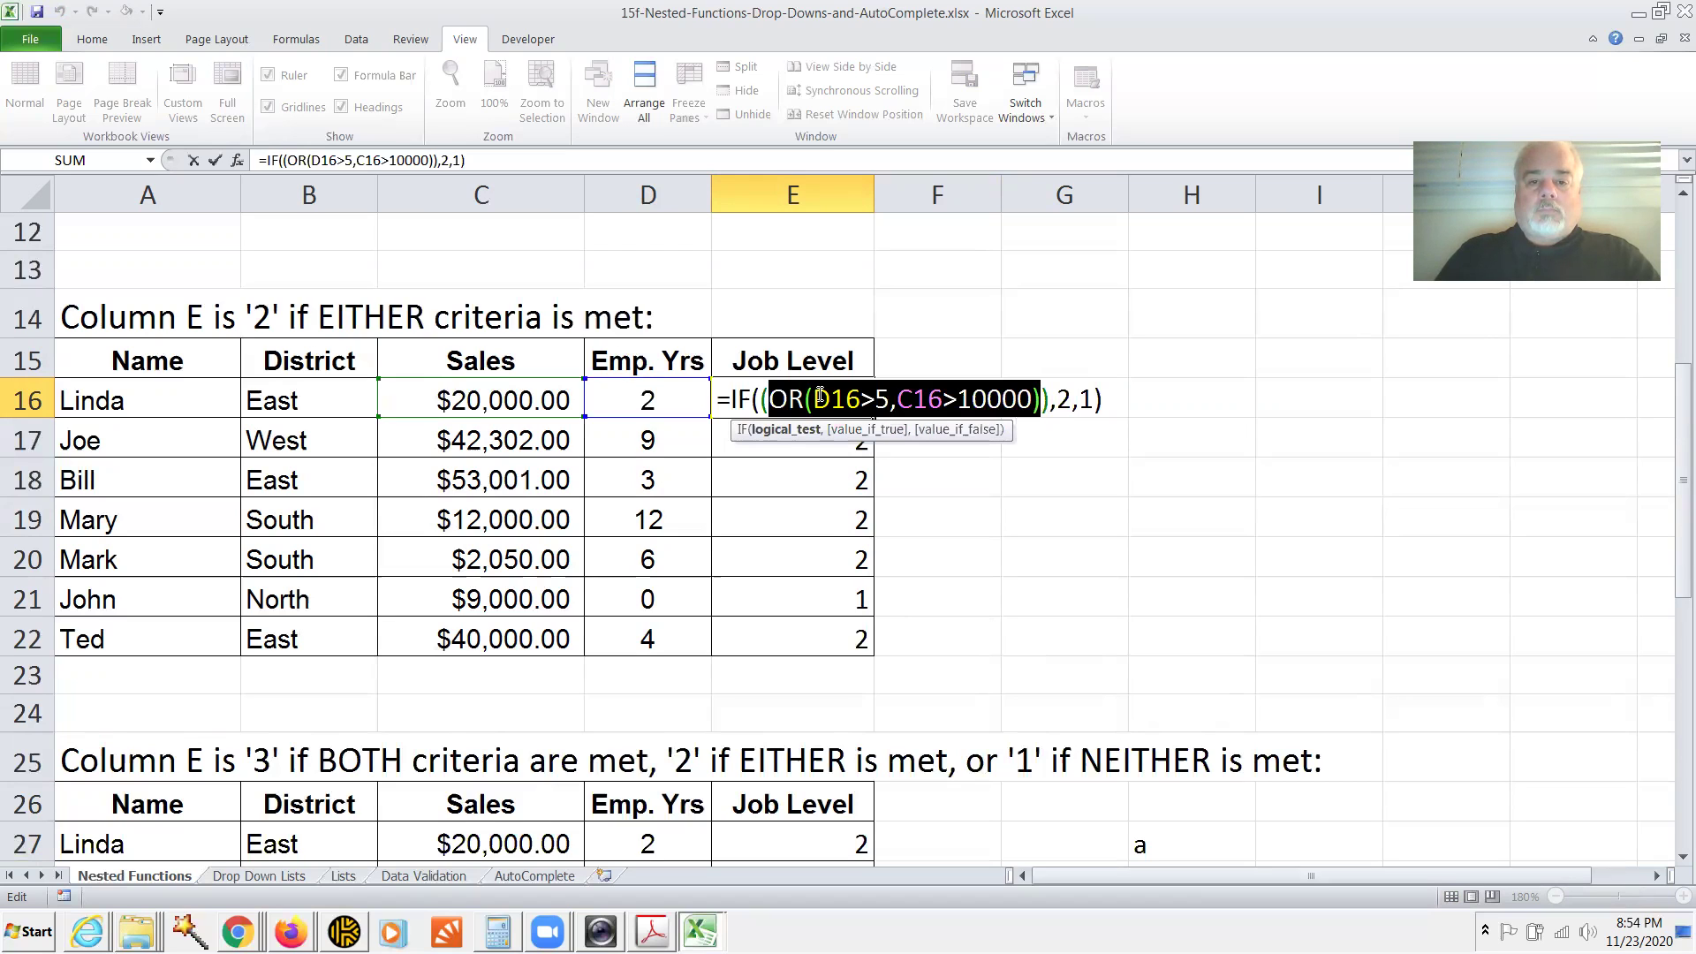
# Leave E16 as it is and enter the standalone formula =OR(D16>5,C16>10000) in G16
pyautogui.press('Return')
pyautogui.press('Up')
pyautogui.press('Right')
pyautogui.press('Right')
pyautogui.write('=')
pyautogui.write('OR(D16>5,C16>10000)')
pyautogui.press('Return')
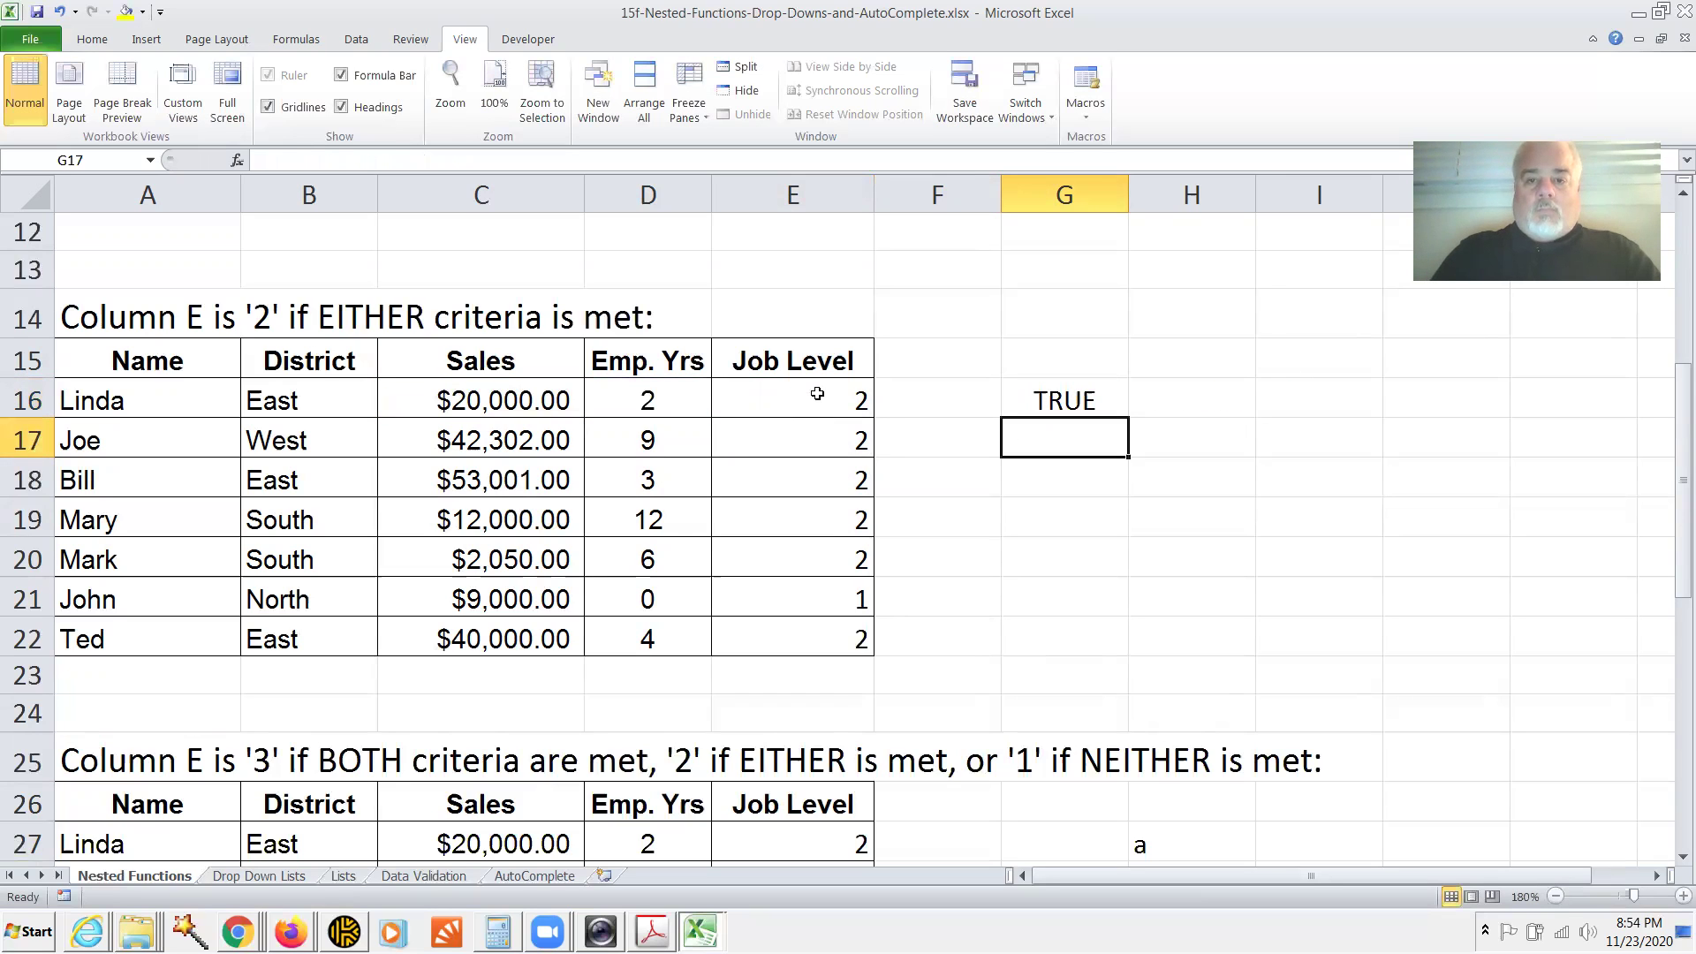
# Fill the OR formula in G16 down through G22
pyautogui.press('Up')
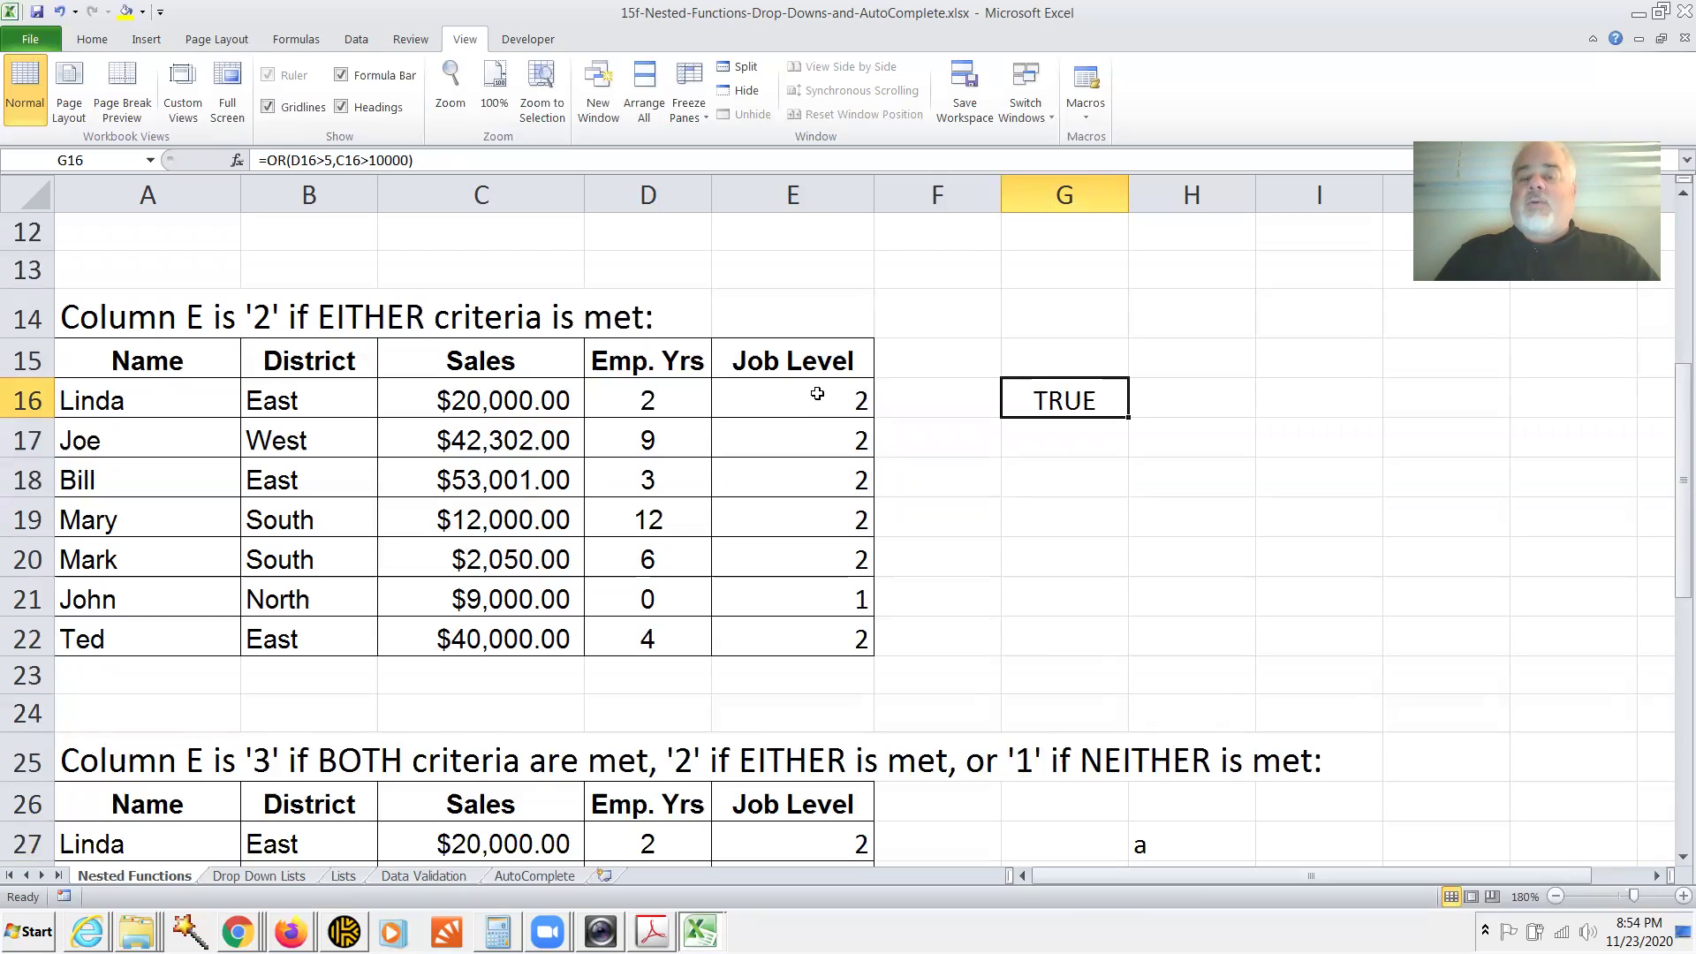
pyautogui.hotkey('shift', 'Down')
pyautogui.hotkey('shift', 'Down')
pyautogui.hotkey('shift', 'Down')
pyautogui.hotkey('shift', 'Down')
pyautogui.hotkey('shift', 'Down')
pyautogui.hotkey('shift', 'Down')
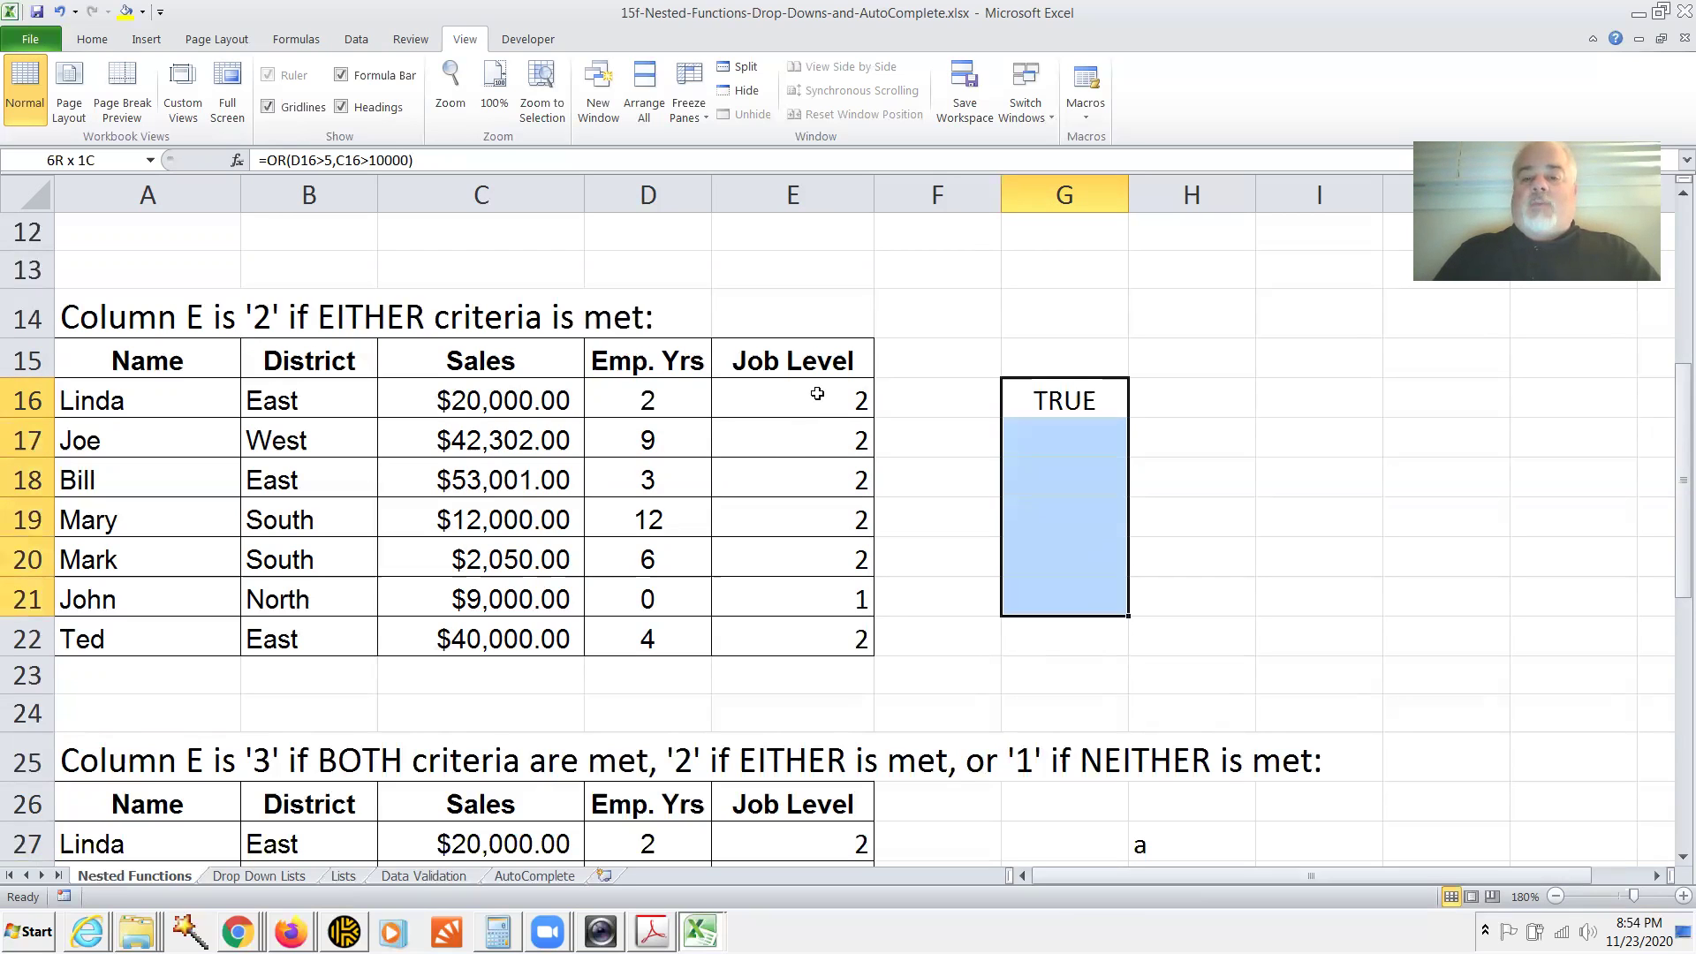
pyautogui.hotkey('ctrl', 'd')
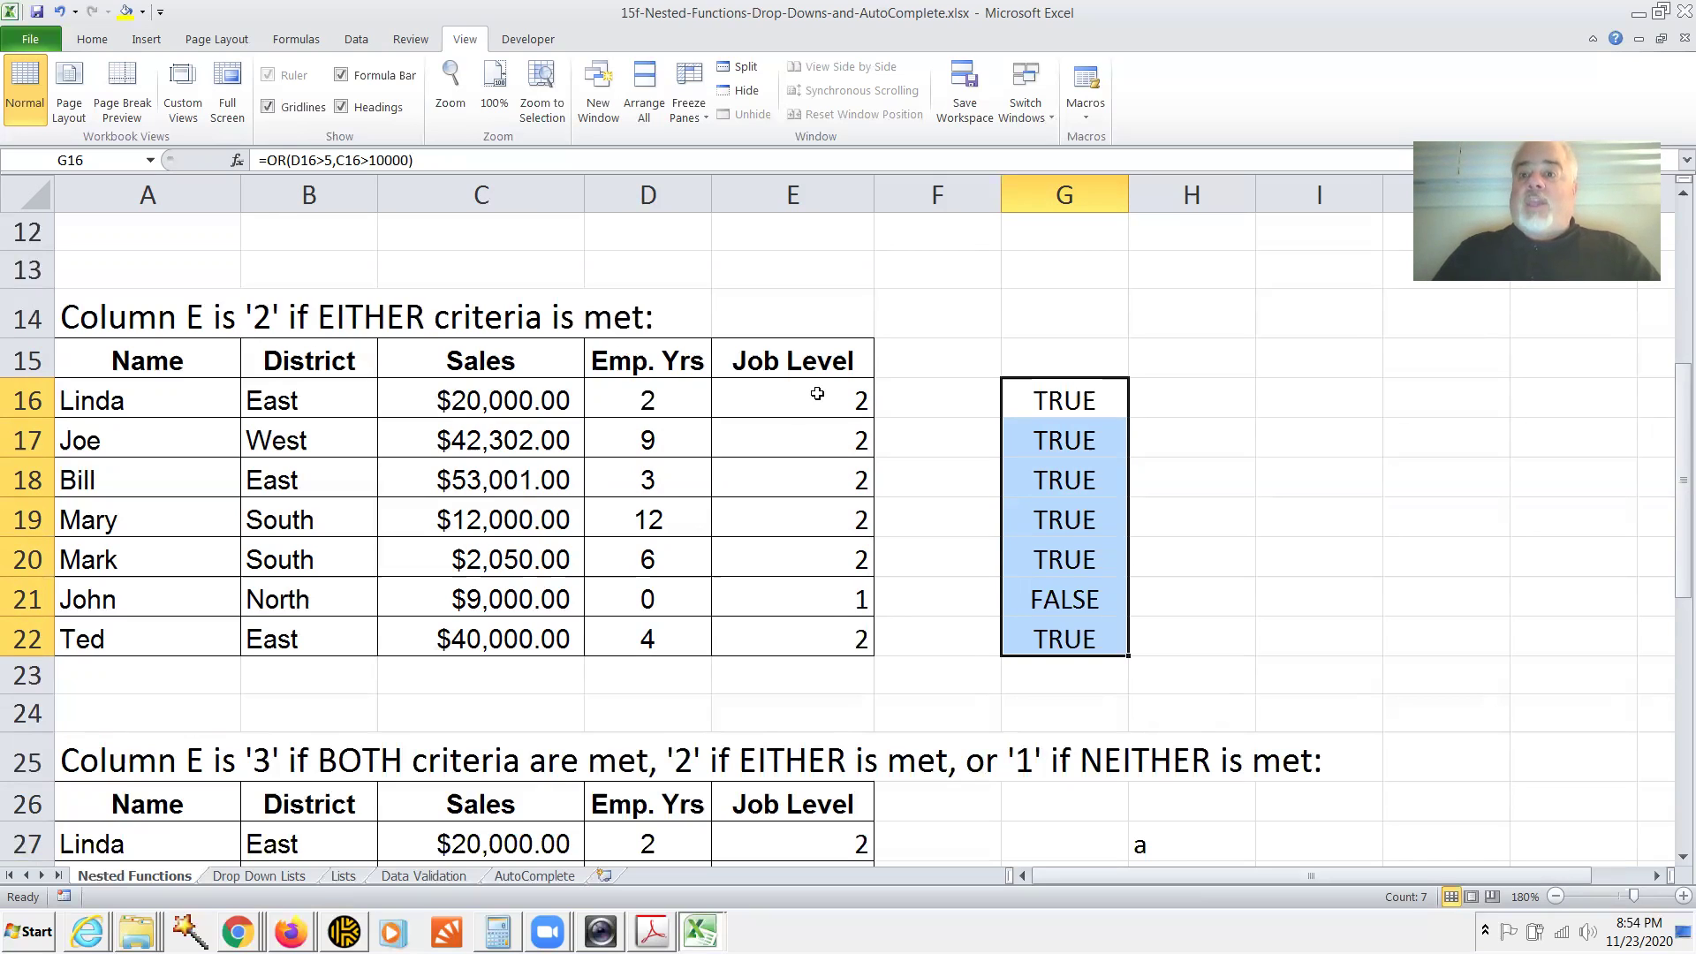
# Select C21:G21 to compare that row's sales and employment years with its job level and OR result
pyautogui.press('Down')
pyautogui.press('Down')
pyautogui.press('Down')
pyautogui.press('Down')
pyautogui.press('Down')
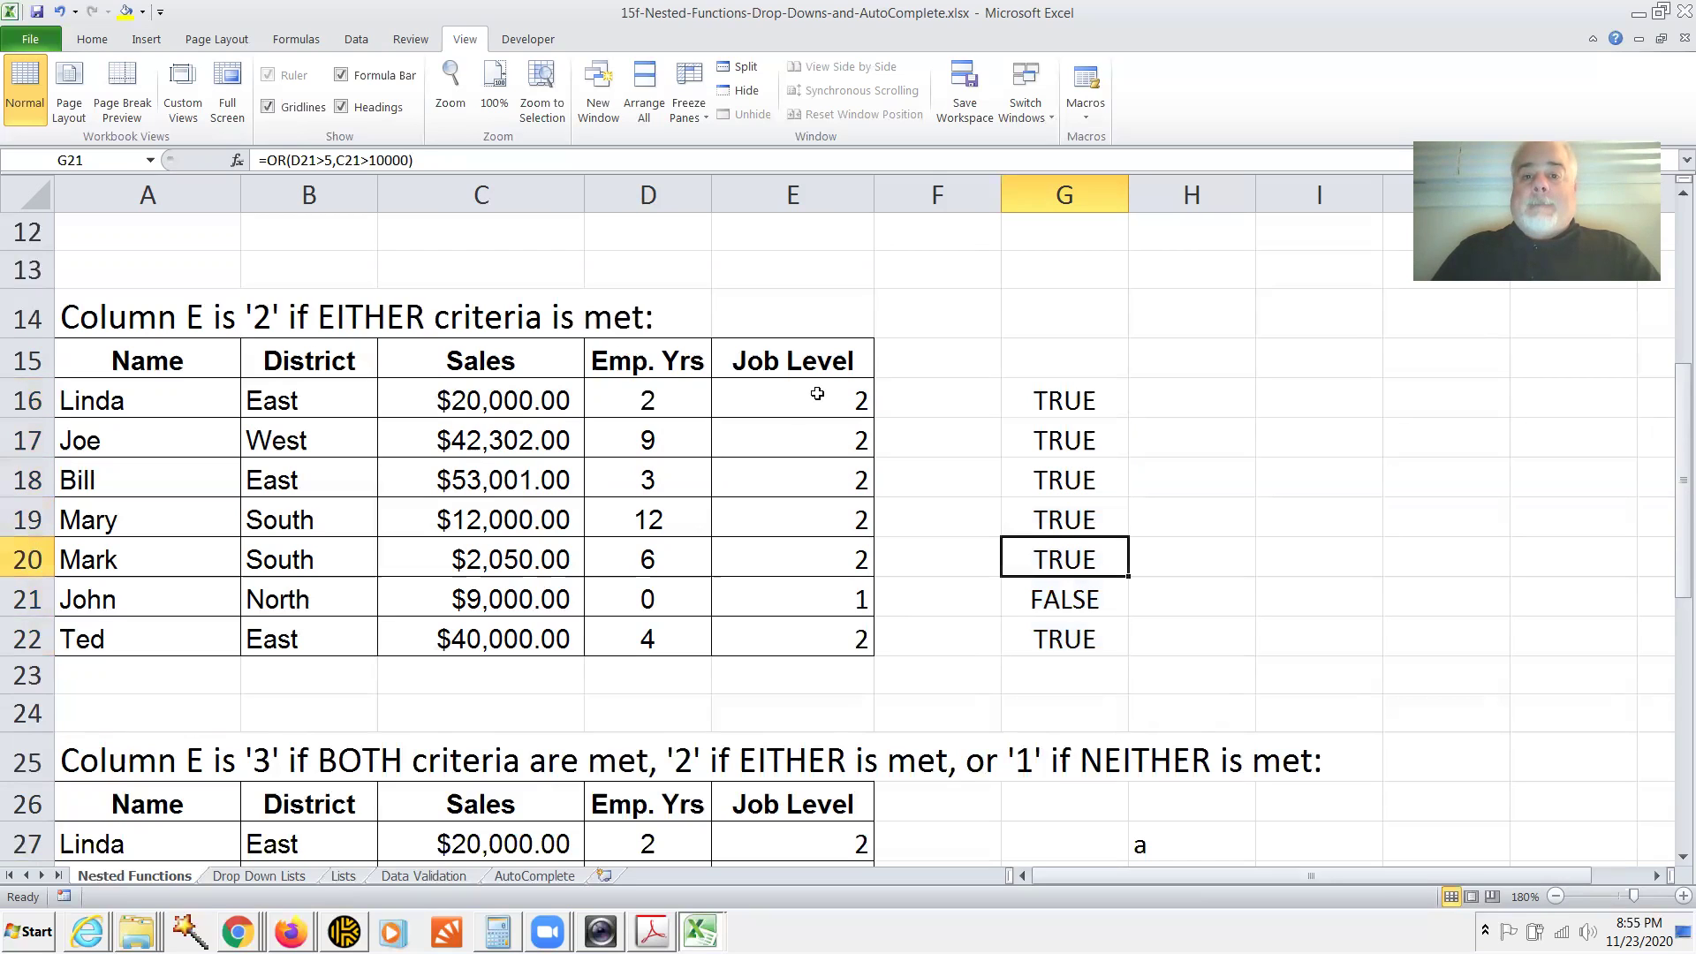
pyautogui.press('Left')
pyautogui.press('Left')
pyautogui.press('Left')
pyautogui.press('Left')
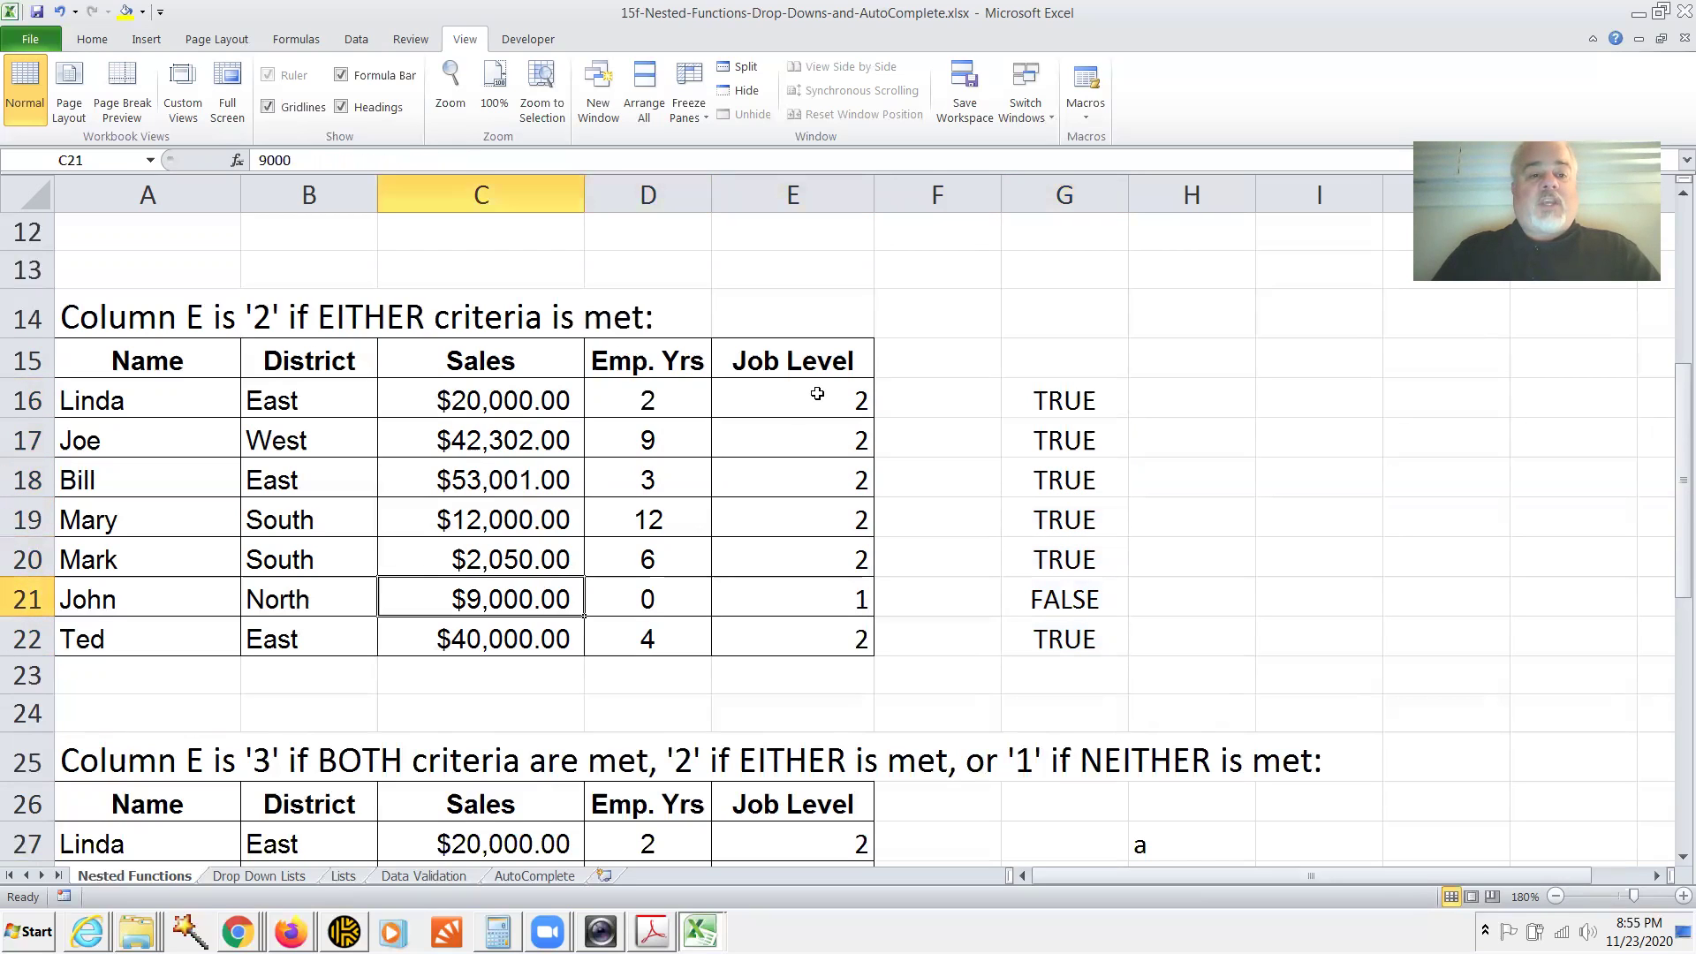
pyautogui.hotkey('shift', 'Right')
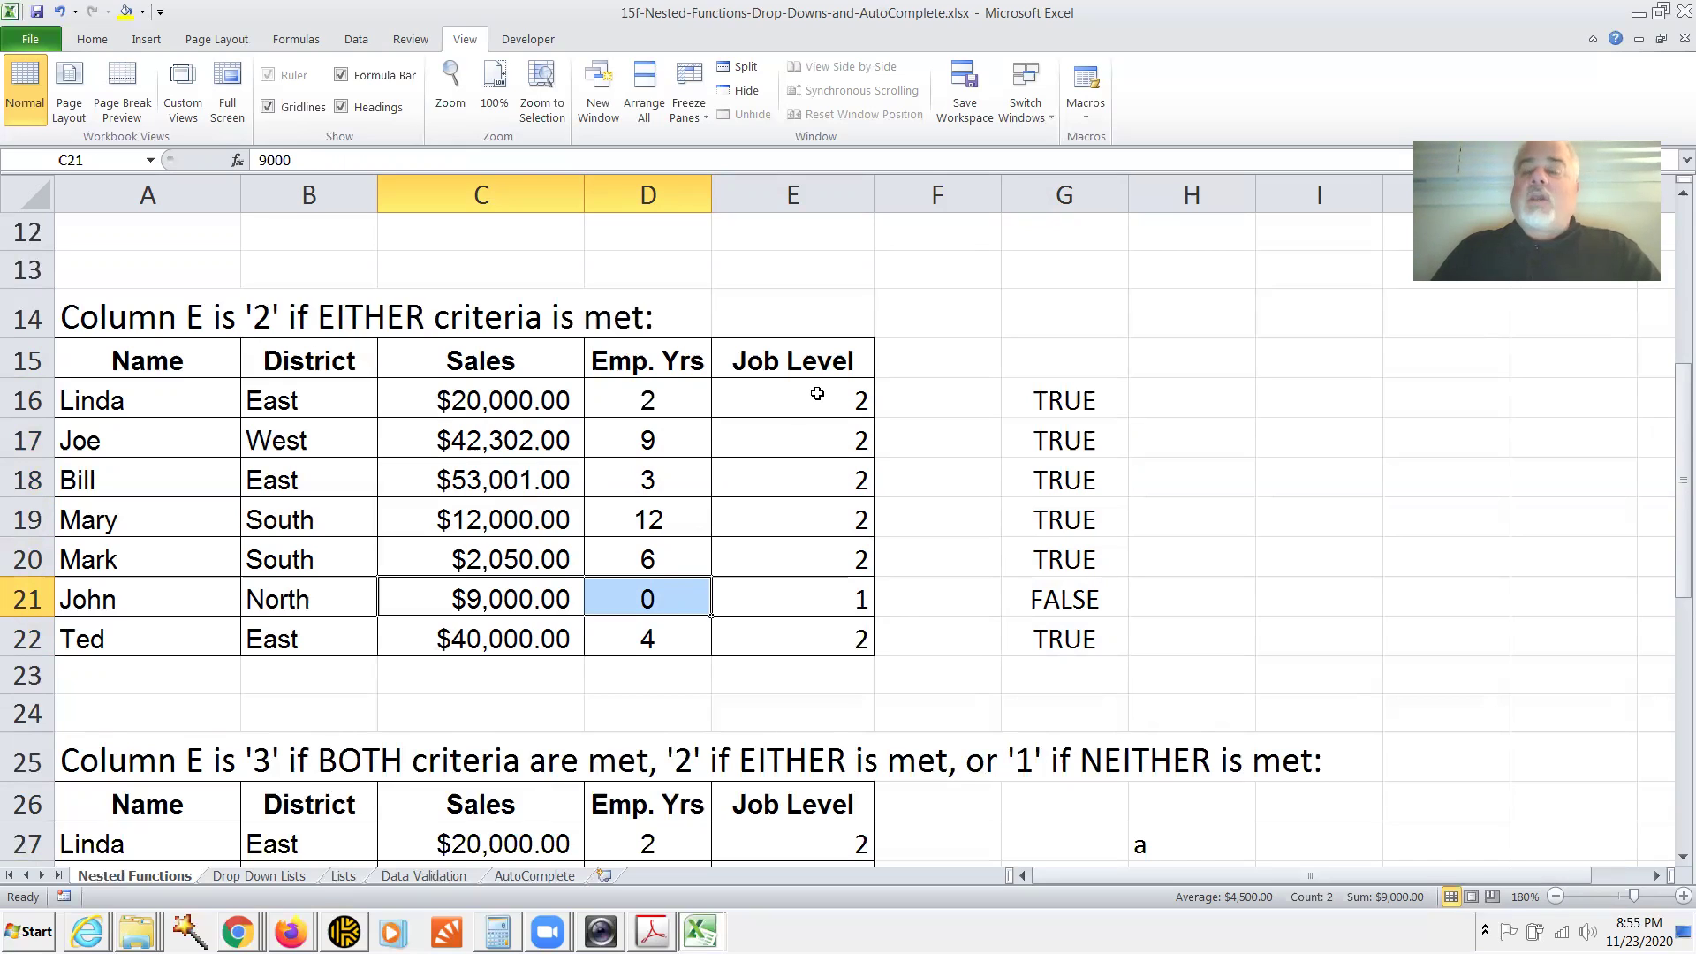
pyautogui.hotkey('shift', 'Right')
pyautogui.hotkey('shift', 'Right')
pyautogui.hotkey('shift', 'Right')
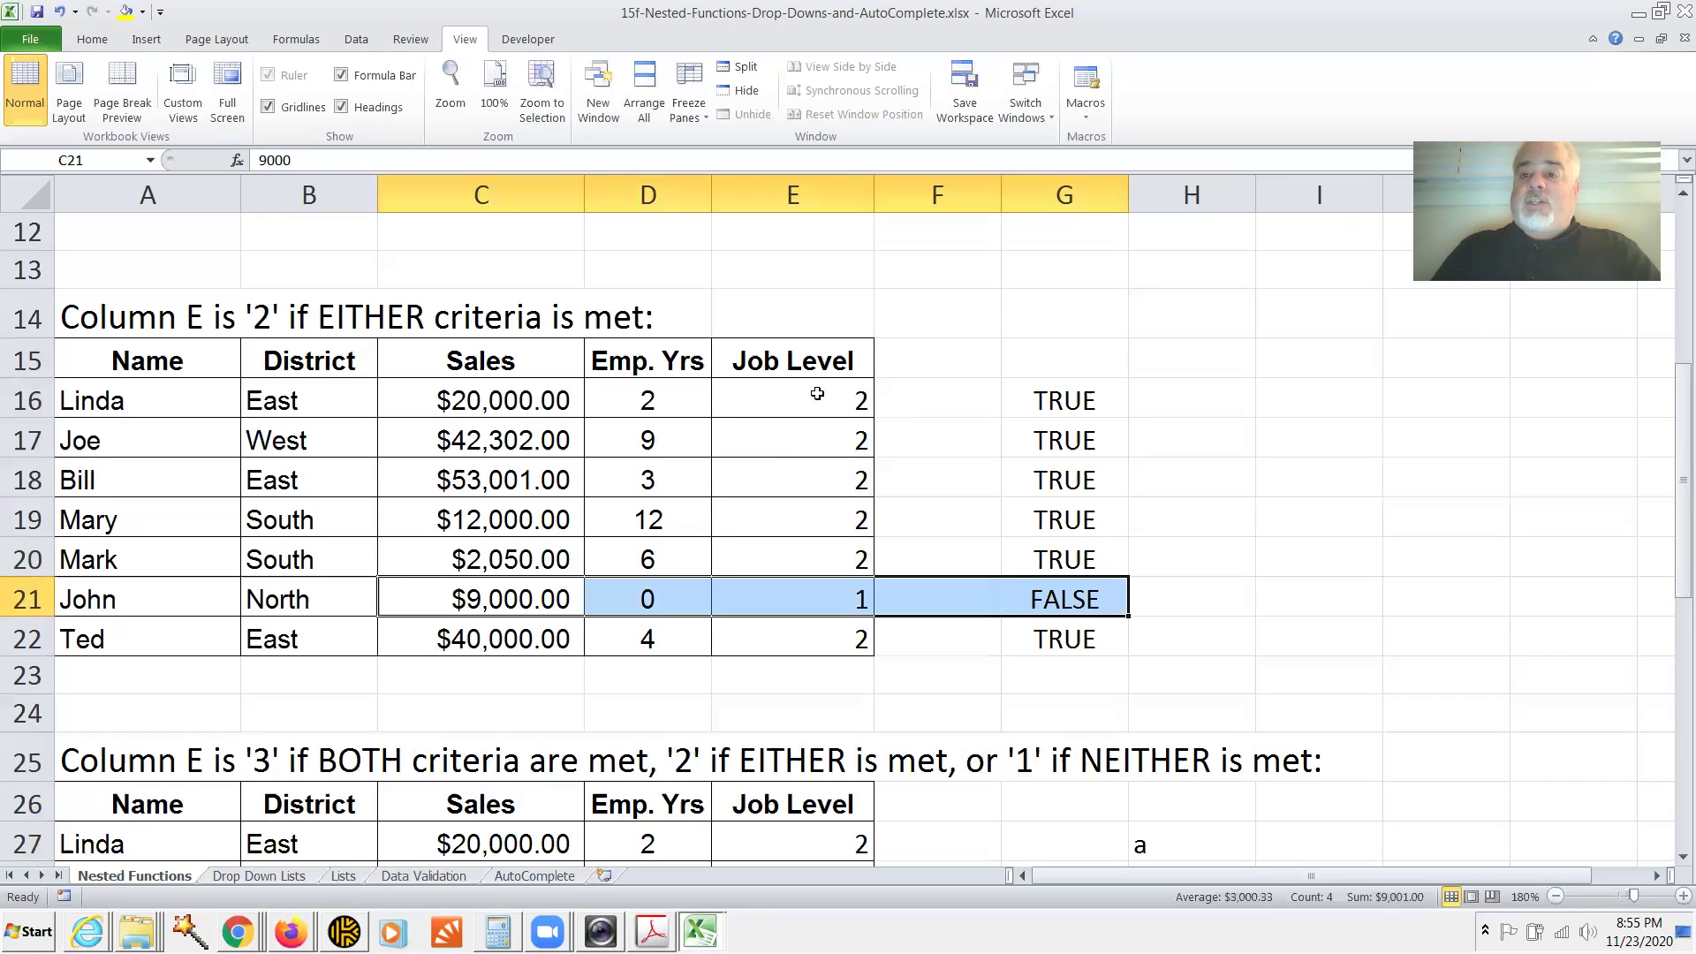
# Open the IF formula in E21 and highlight its nested OR logical test
pyautogui.press('Right')
pyautogui.press('Right')
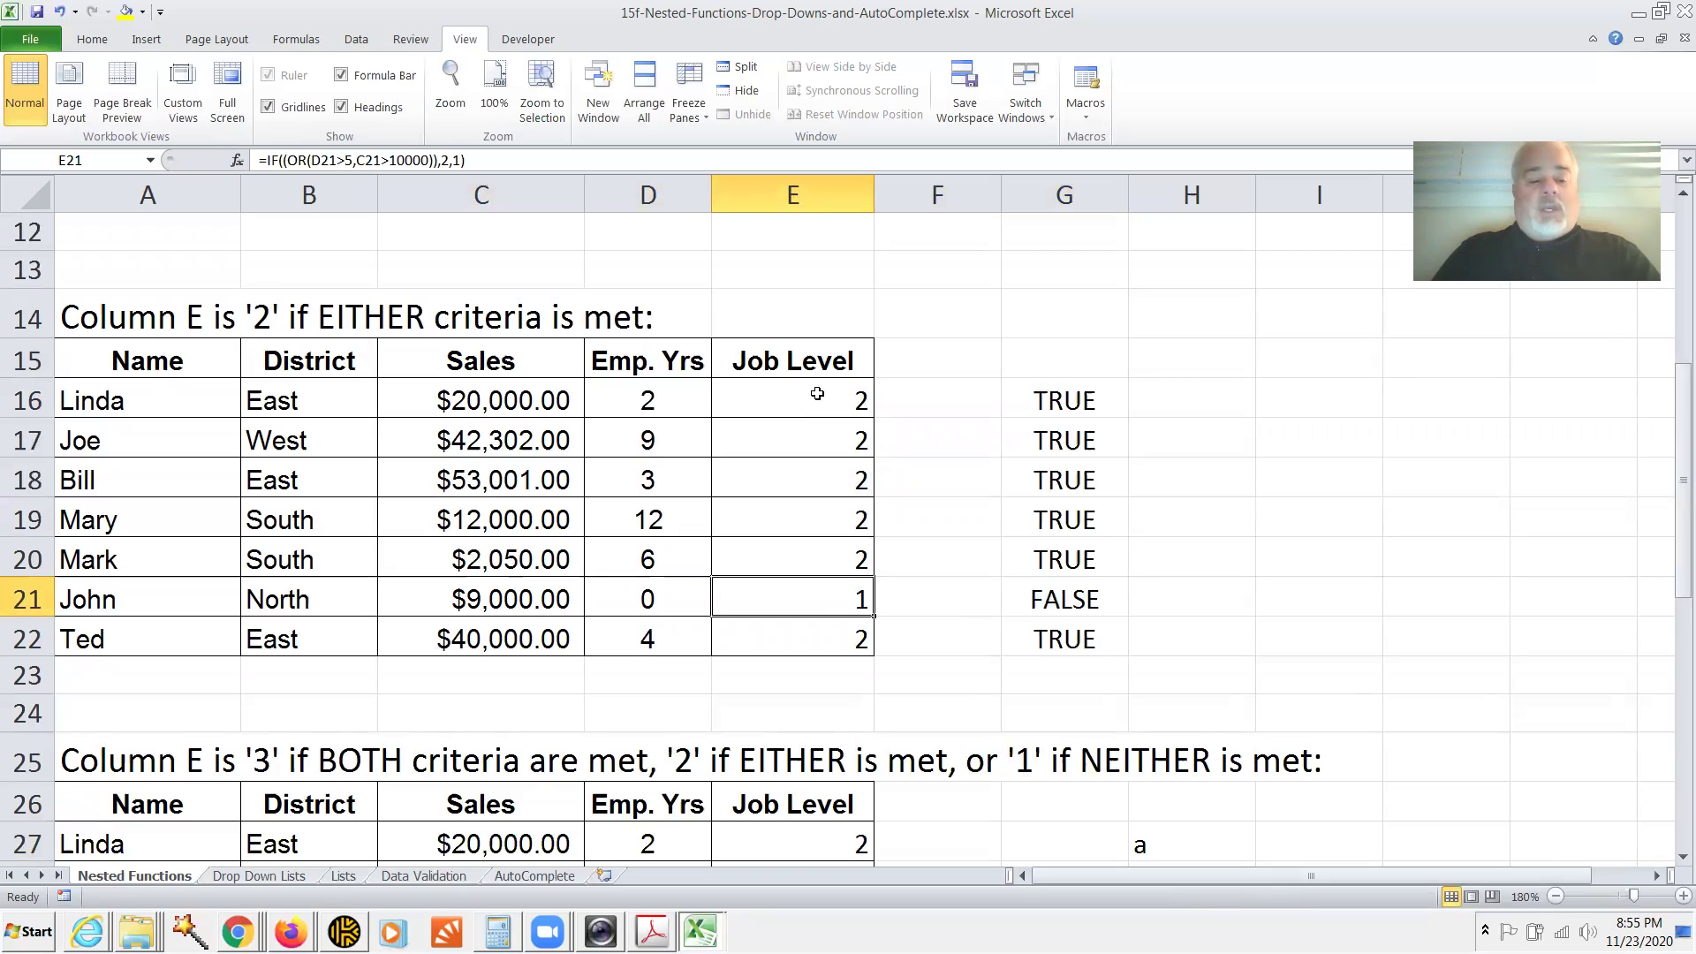
pyautogui.press('F2')
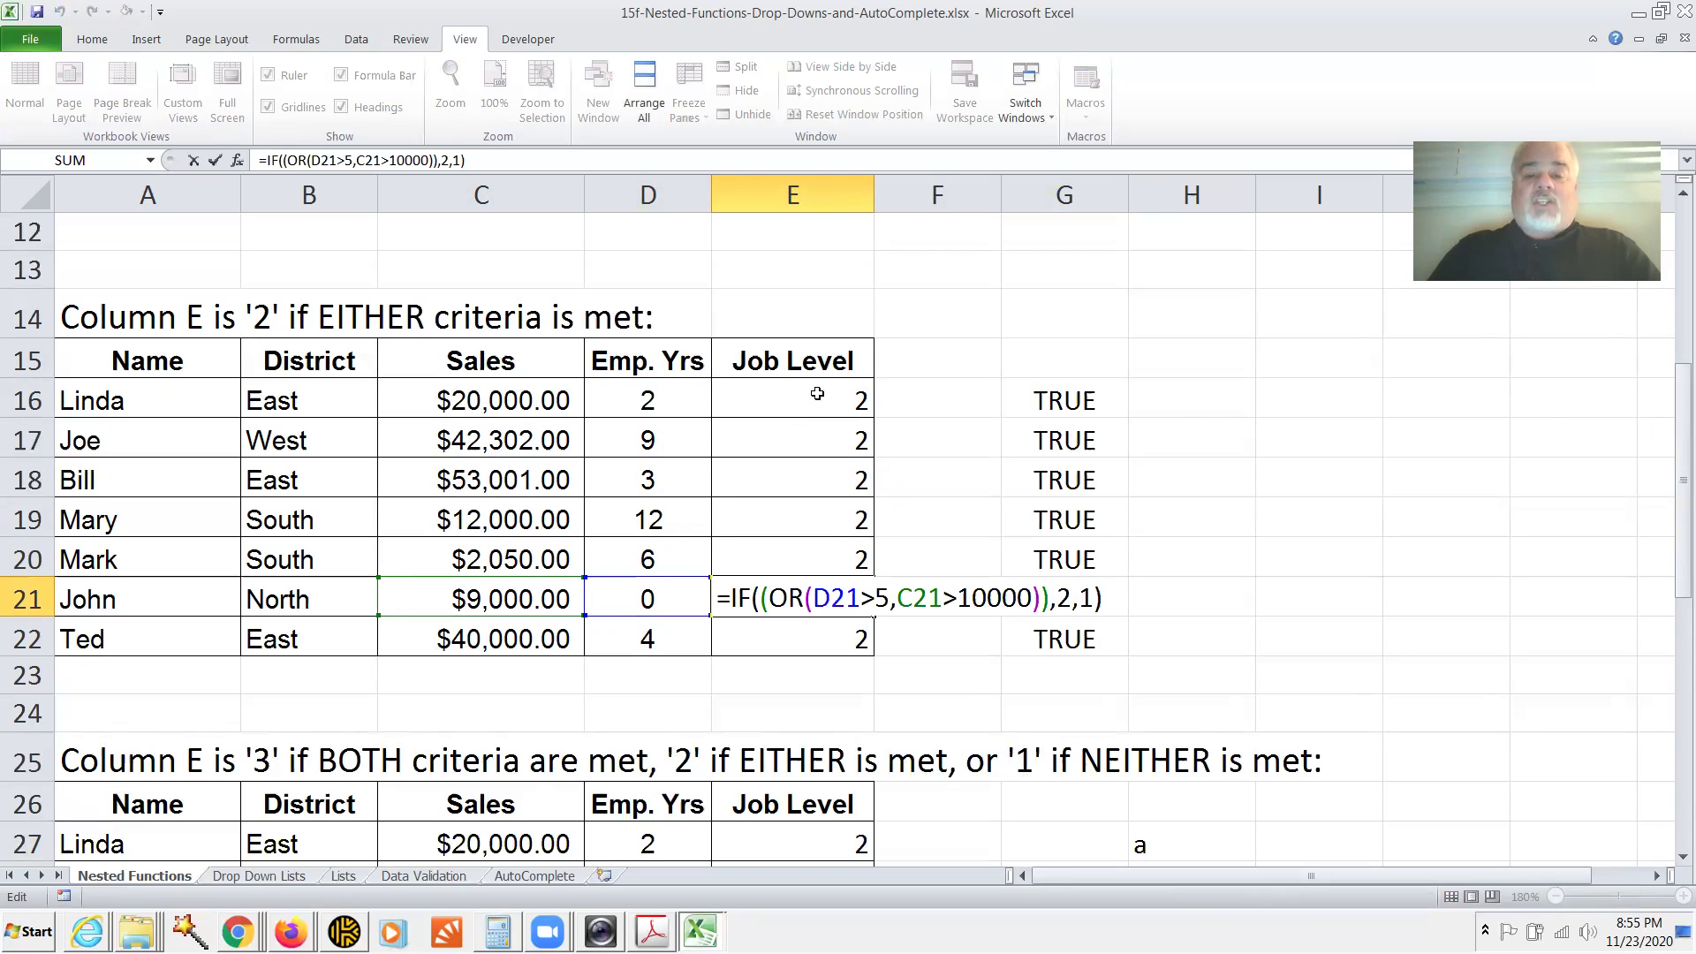
pyautogui.moveTo(763, 600); pyautogui.dragTo(1048, 610)
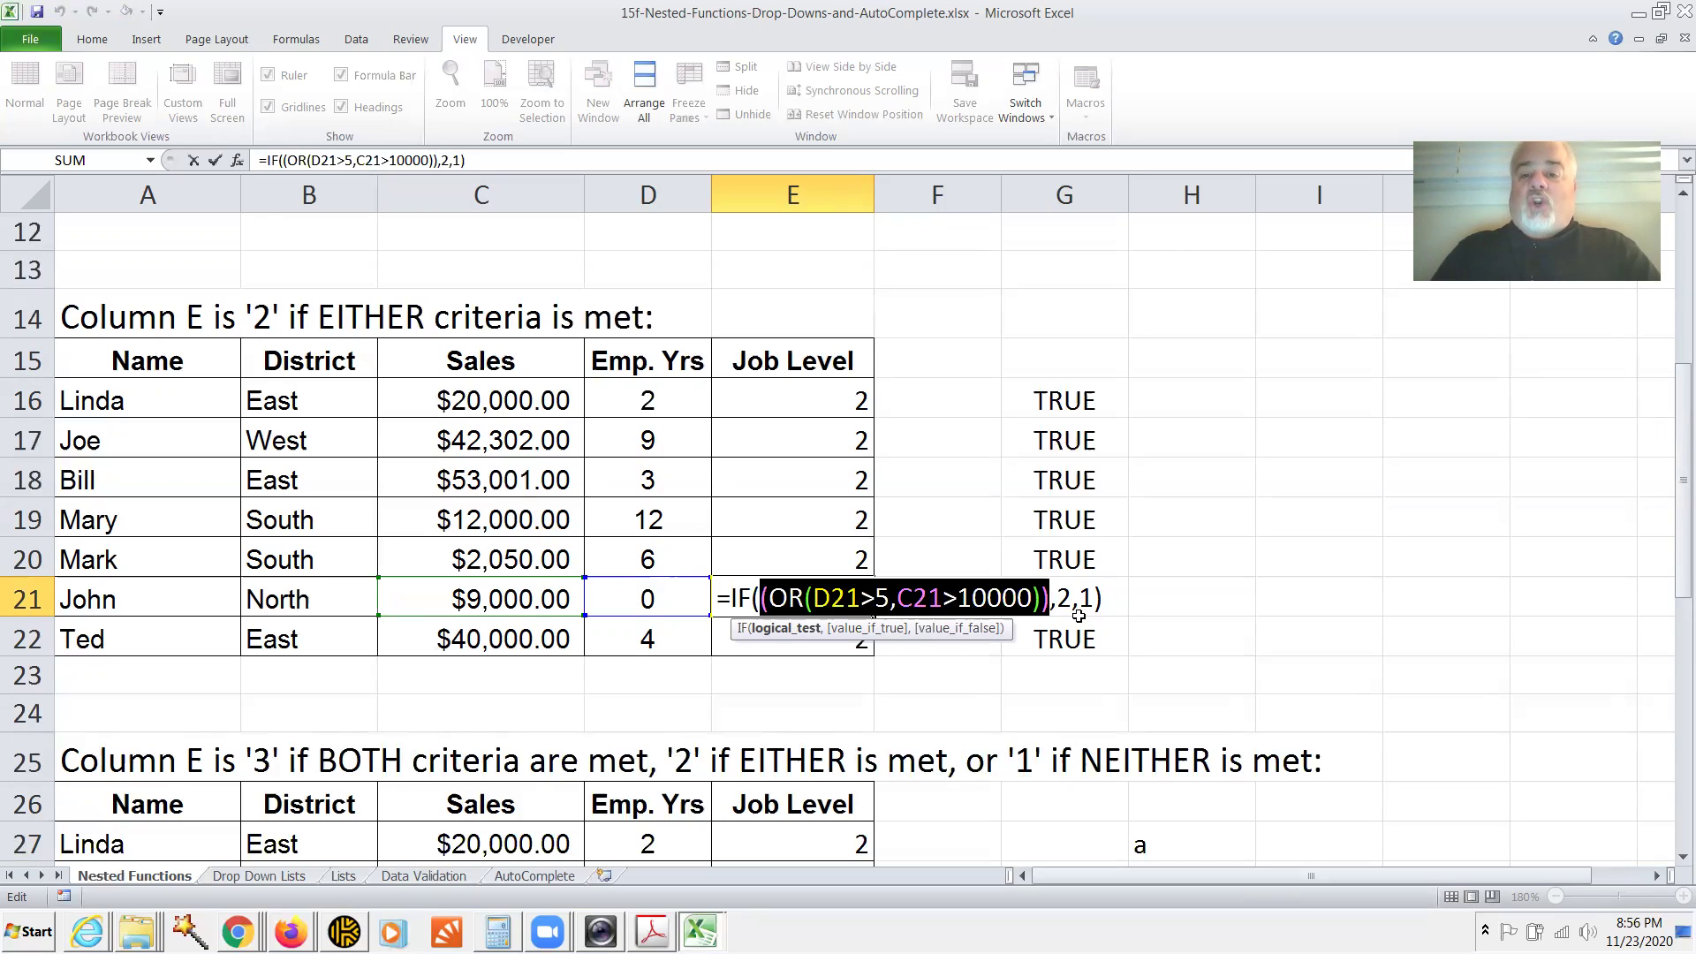
# Replace the value-if-true argument in E21's IF formula with the nested function Sum(d16:d22)
pyautogui.press('Right')
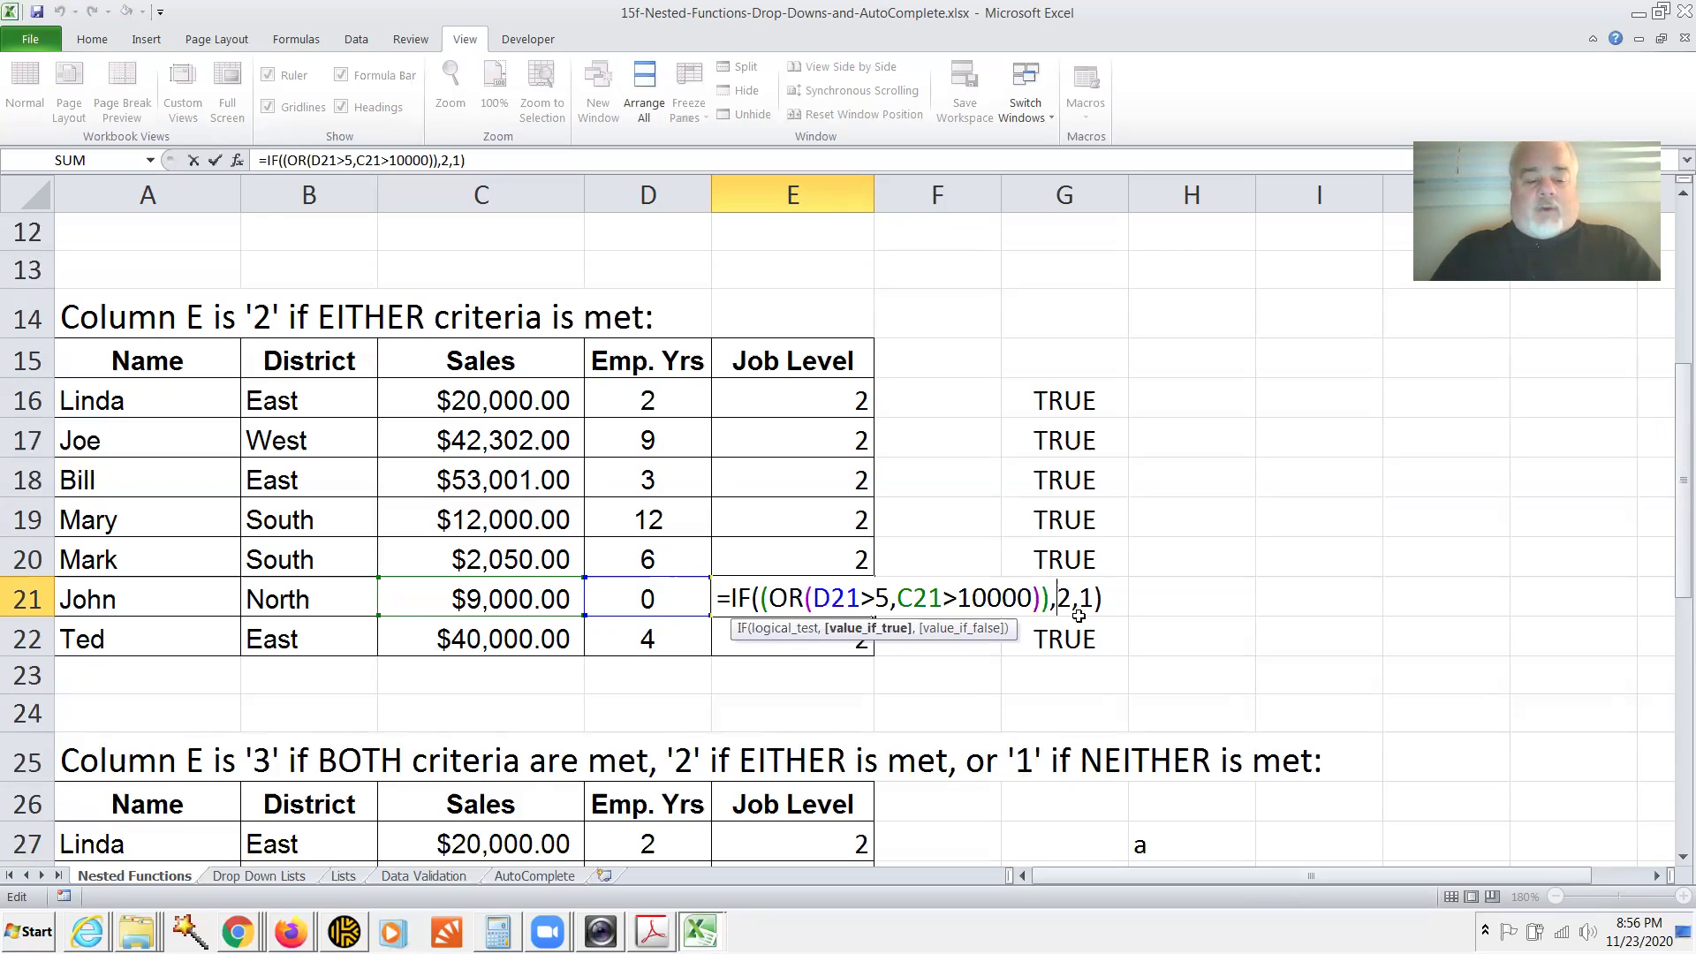
pyautogui.hotkey('shift', 'Right')
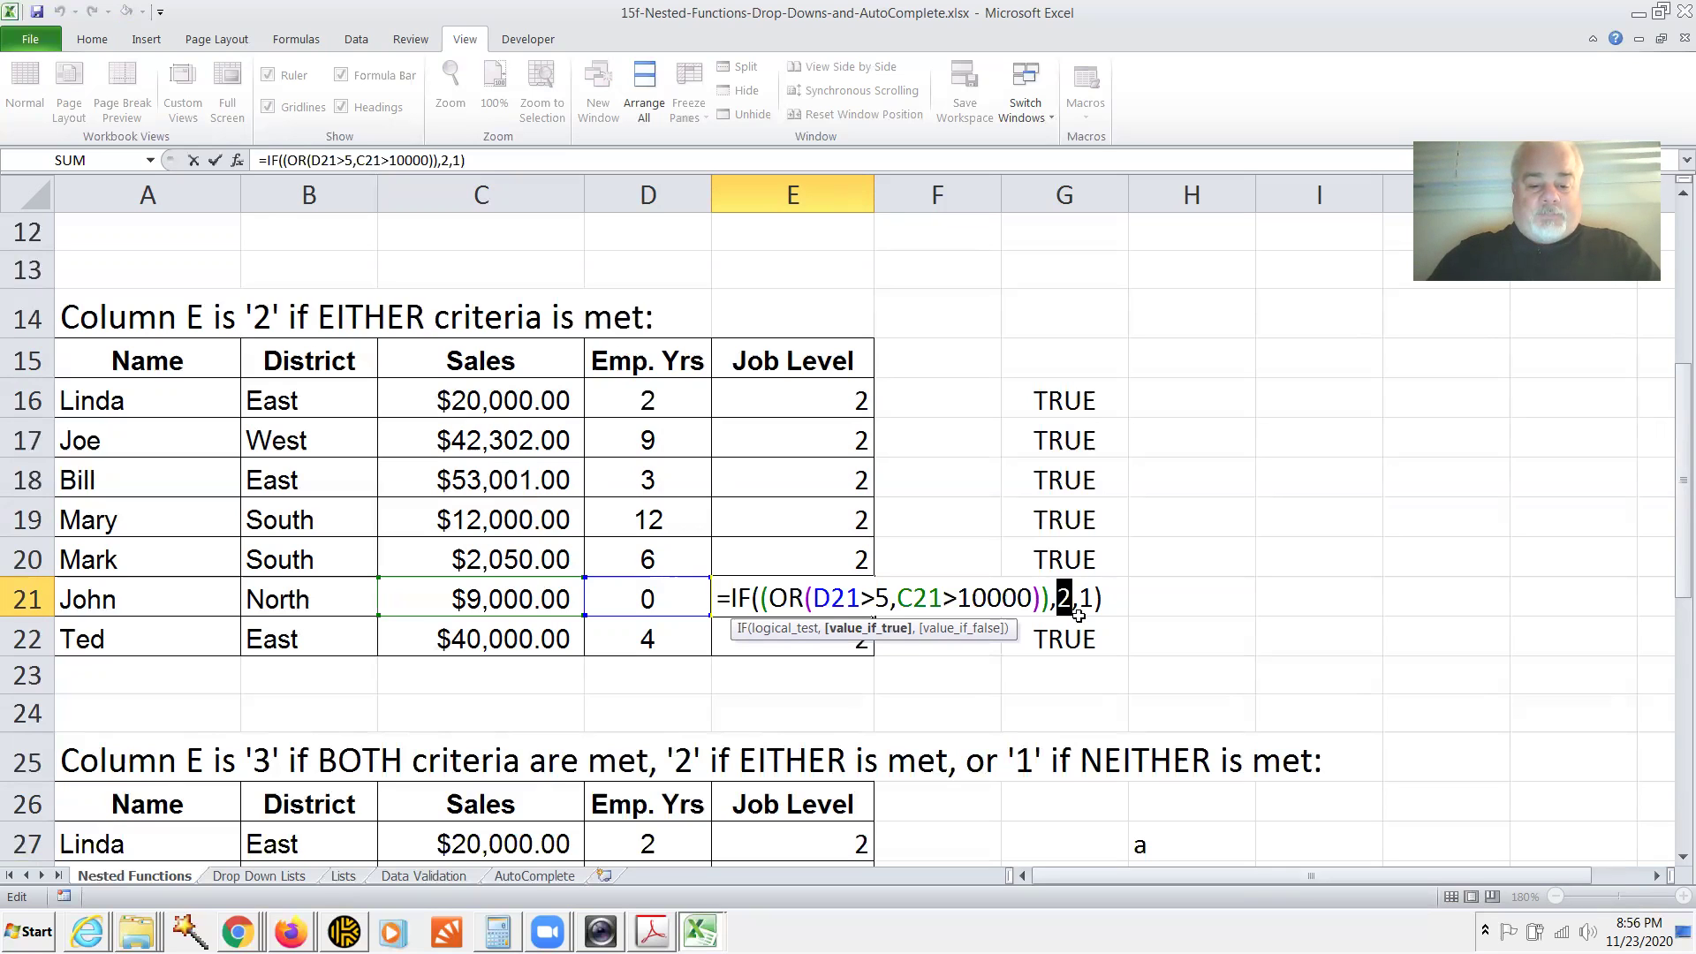
pyautogui.write('Sum')
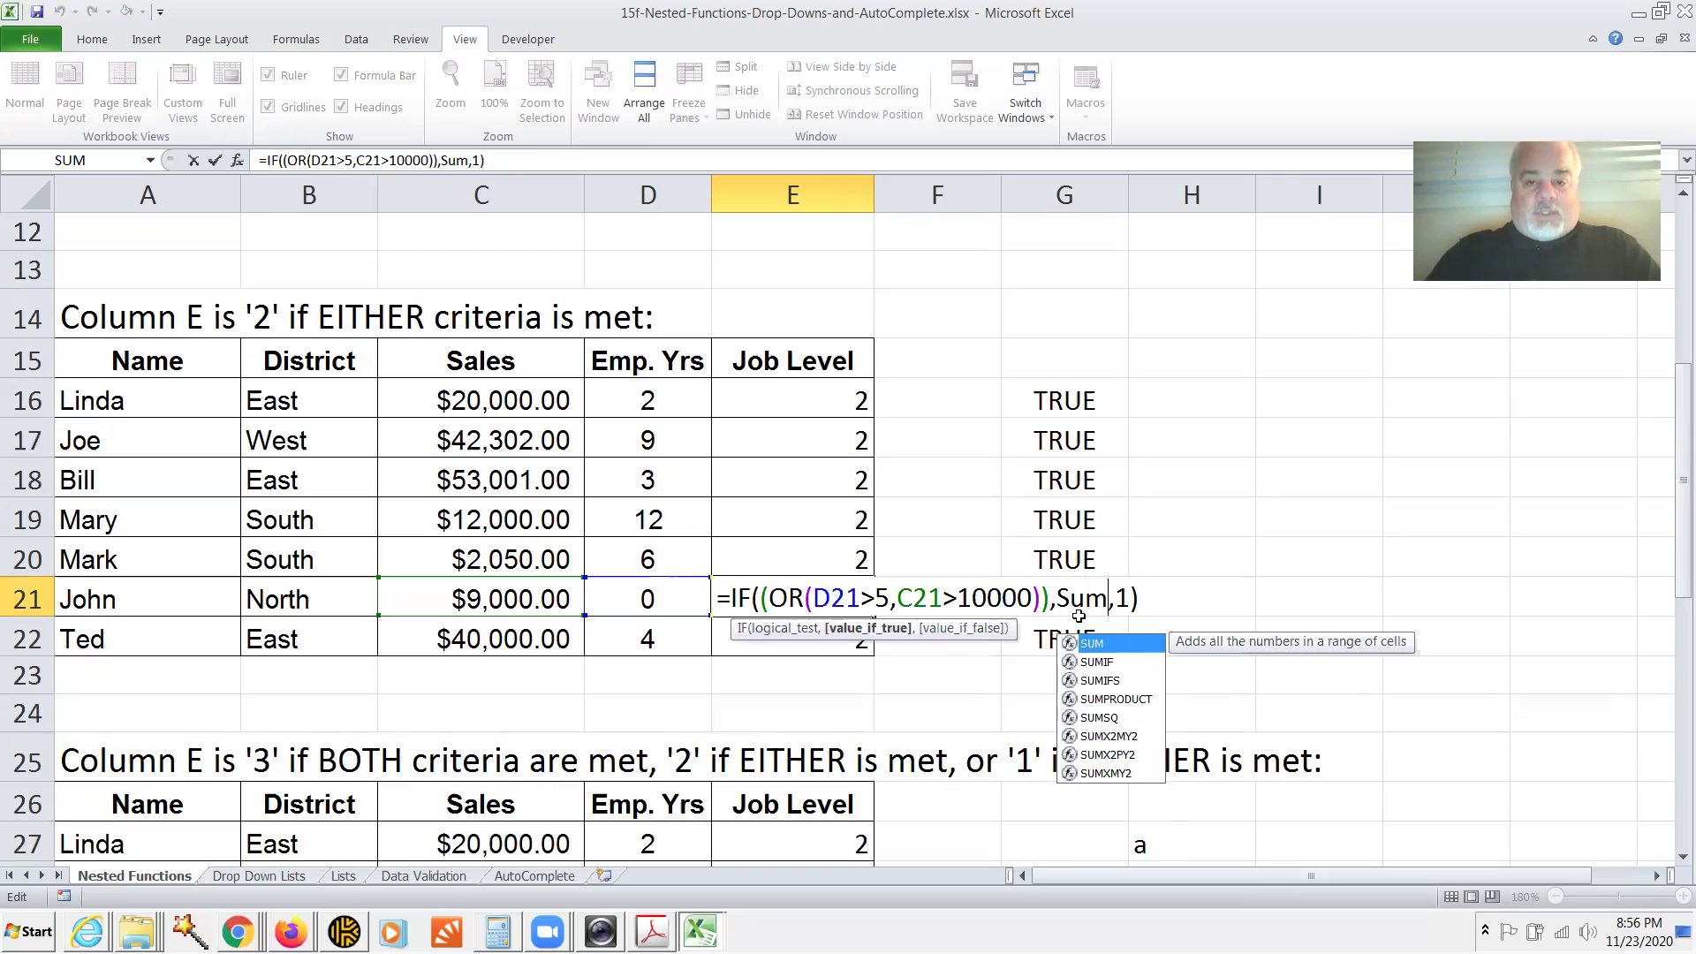
pyautogui.write('(')
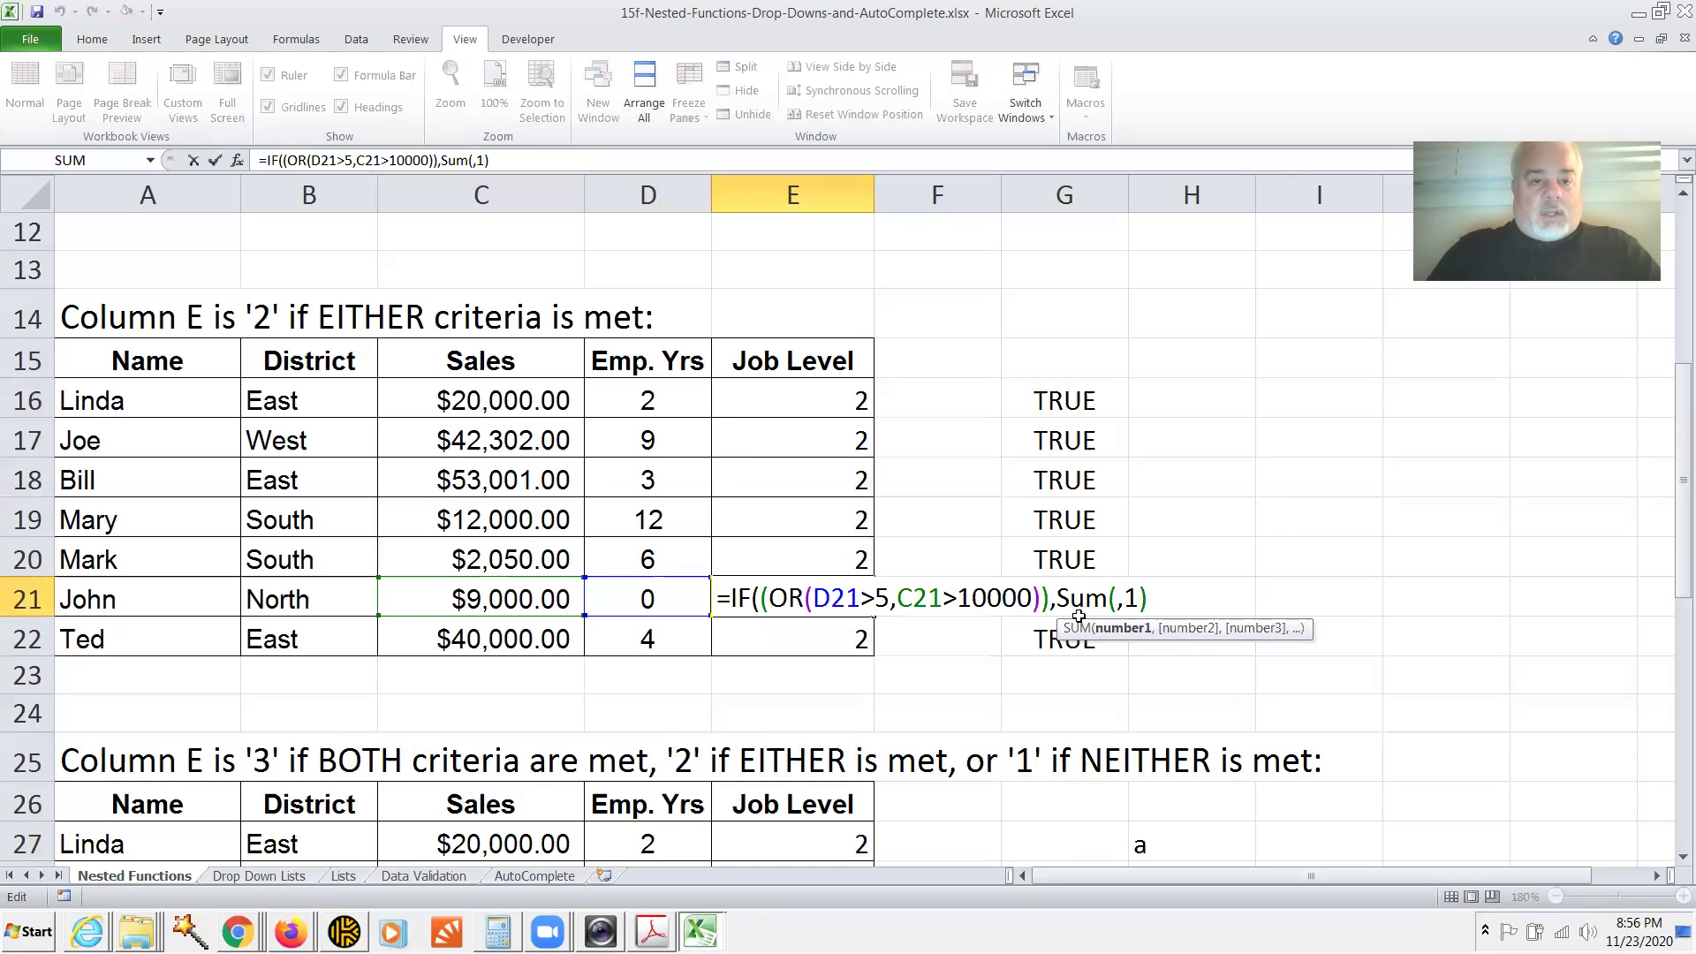
pyautogui.write('d1')
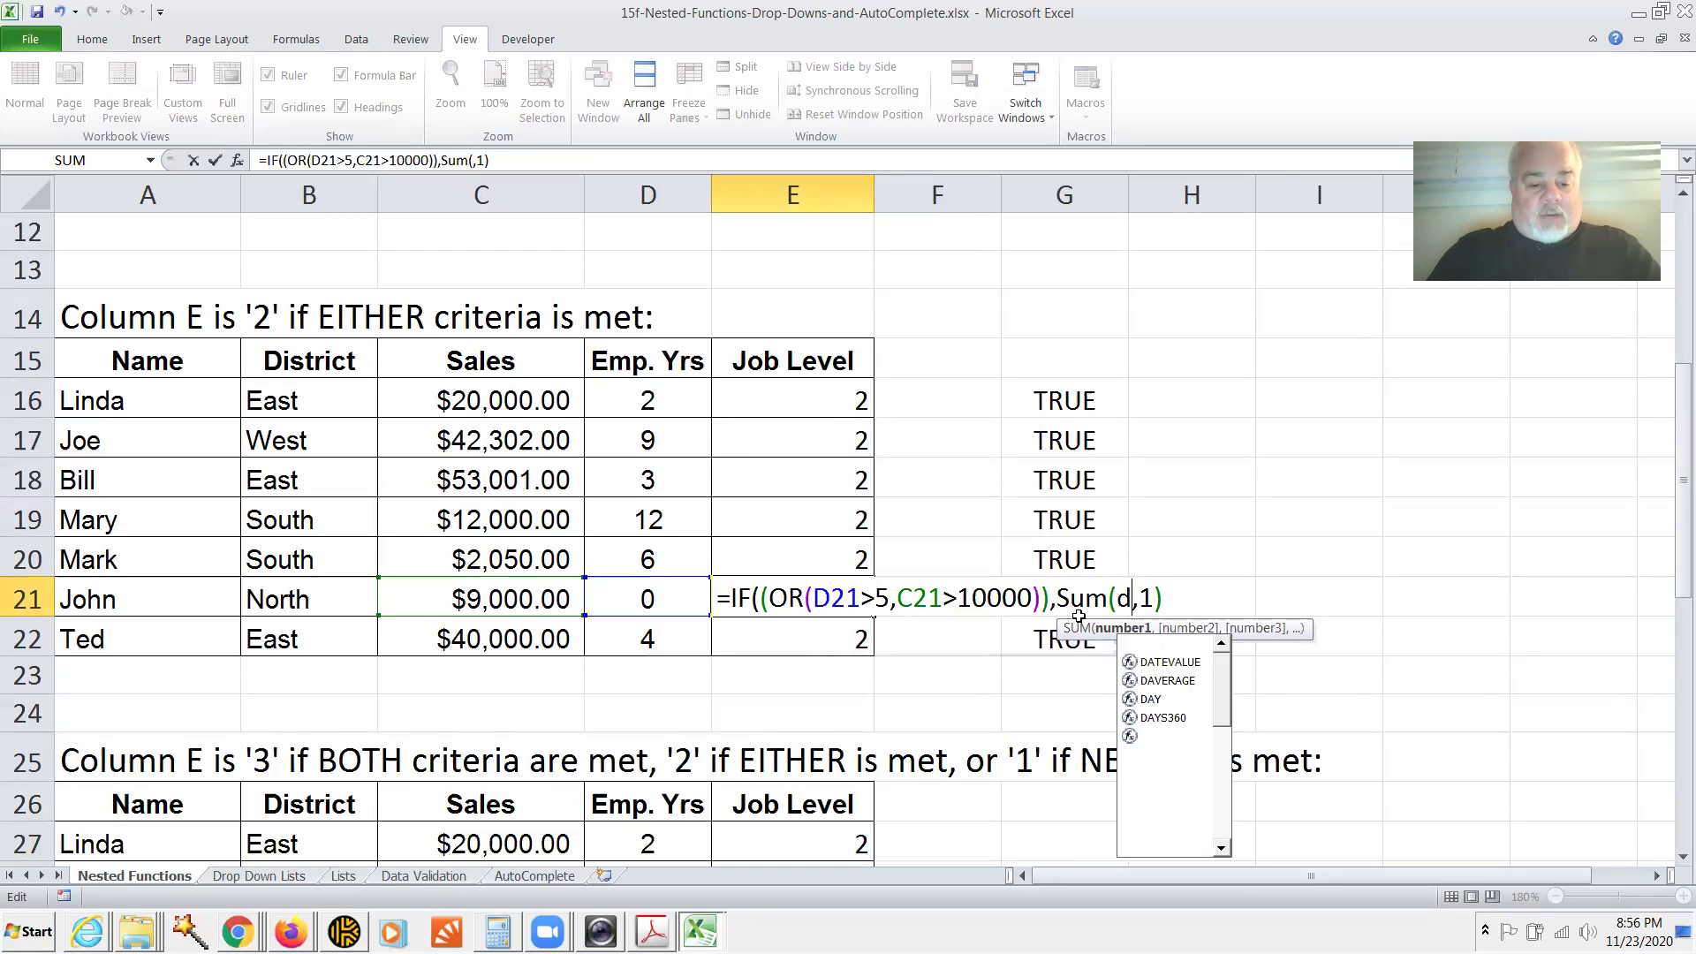
pyautogui.write('6:')
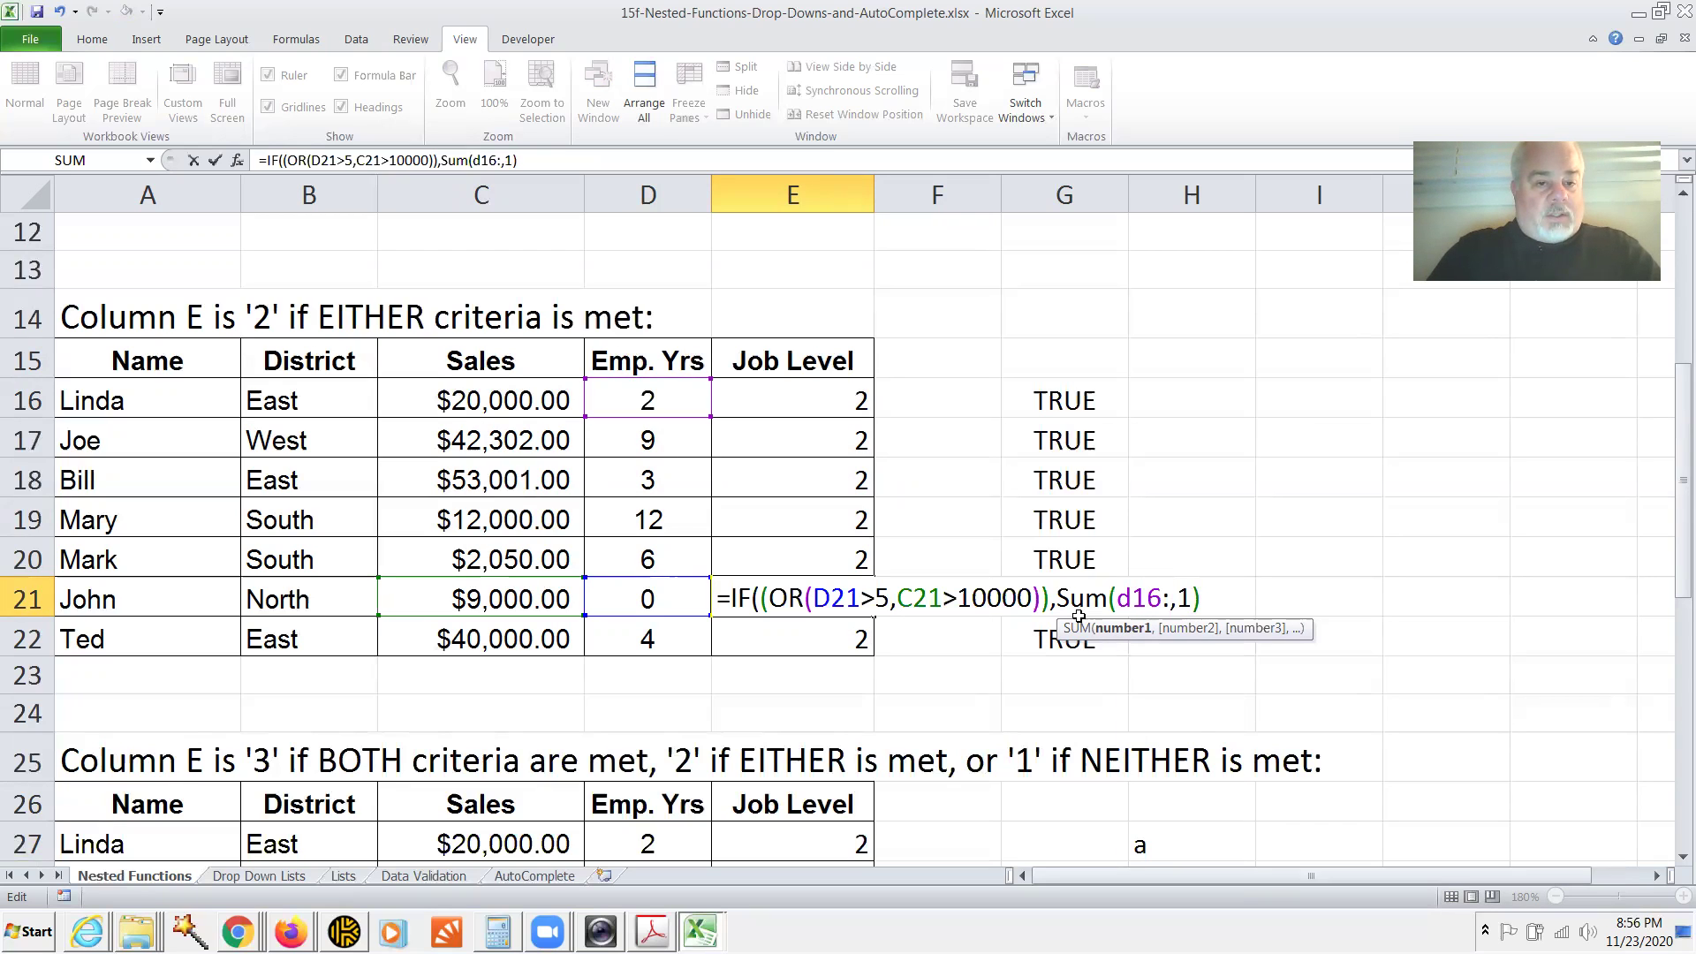
pyautogui.write('d22')
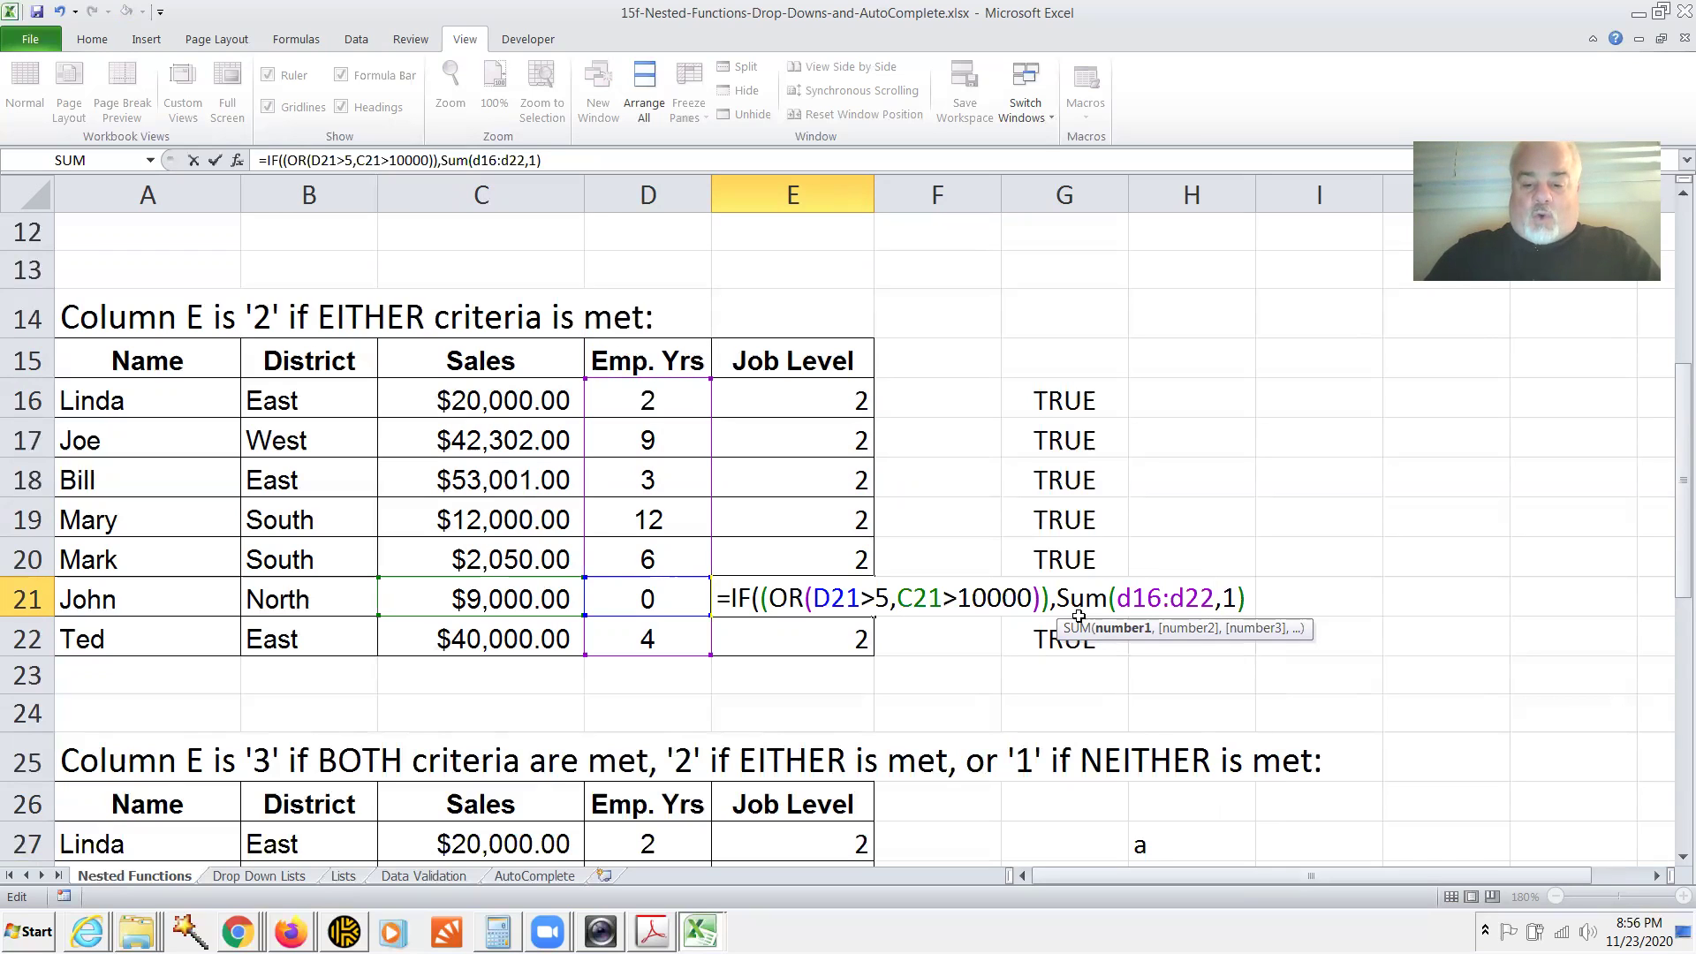
pyautogui.write(')')
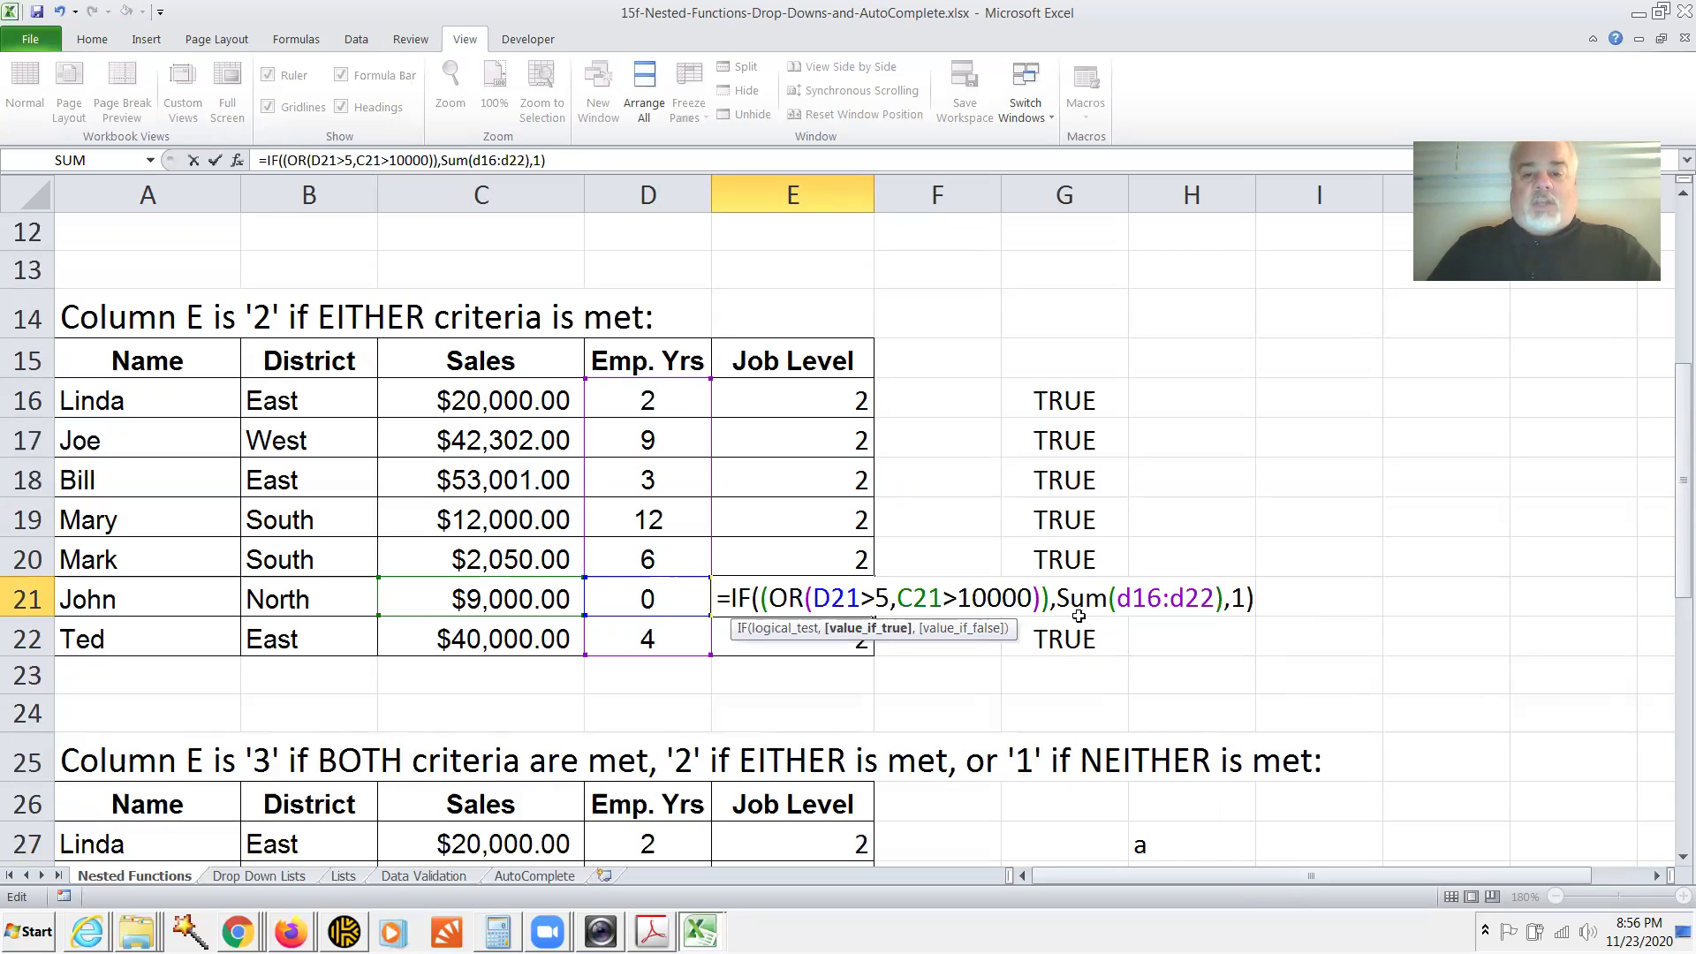
# Highlight the nested Sum(d16:d22) function in the value-if-true argument of E21's IF formula
pyautogui.hotkey('shift', 'Left')
pyautogui.hotkey('shift', 'Left')
pyautogui.hotkey('shift', 'Left')
pyautogui.hotkey('shift', 'Left')
pyautogui.hotkey('shift', 'Left')
pyautogui.hotkey('shift', 'Left')
pyautogui.hotkey('shift', 'Left')
pyautogui.hotkey('shift', 'Left')
pyautogui.hotkey('shift', 'Left')
pyautogui.hotkey('shift', 'Left')
pyautogui.hotkey('shift', 'Left')
pyautogui.hotkey('shift', 'Left')
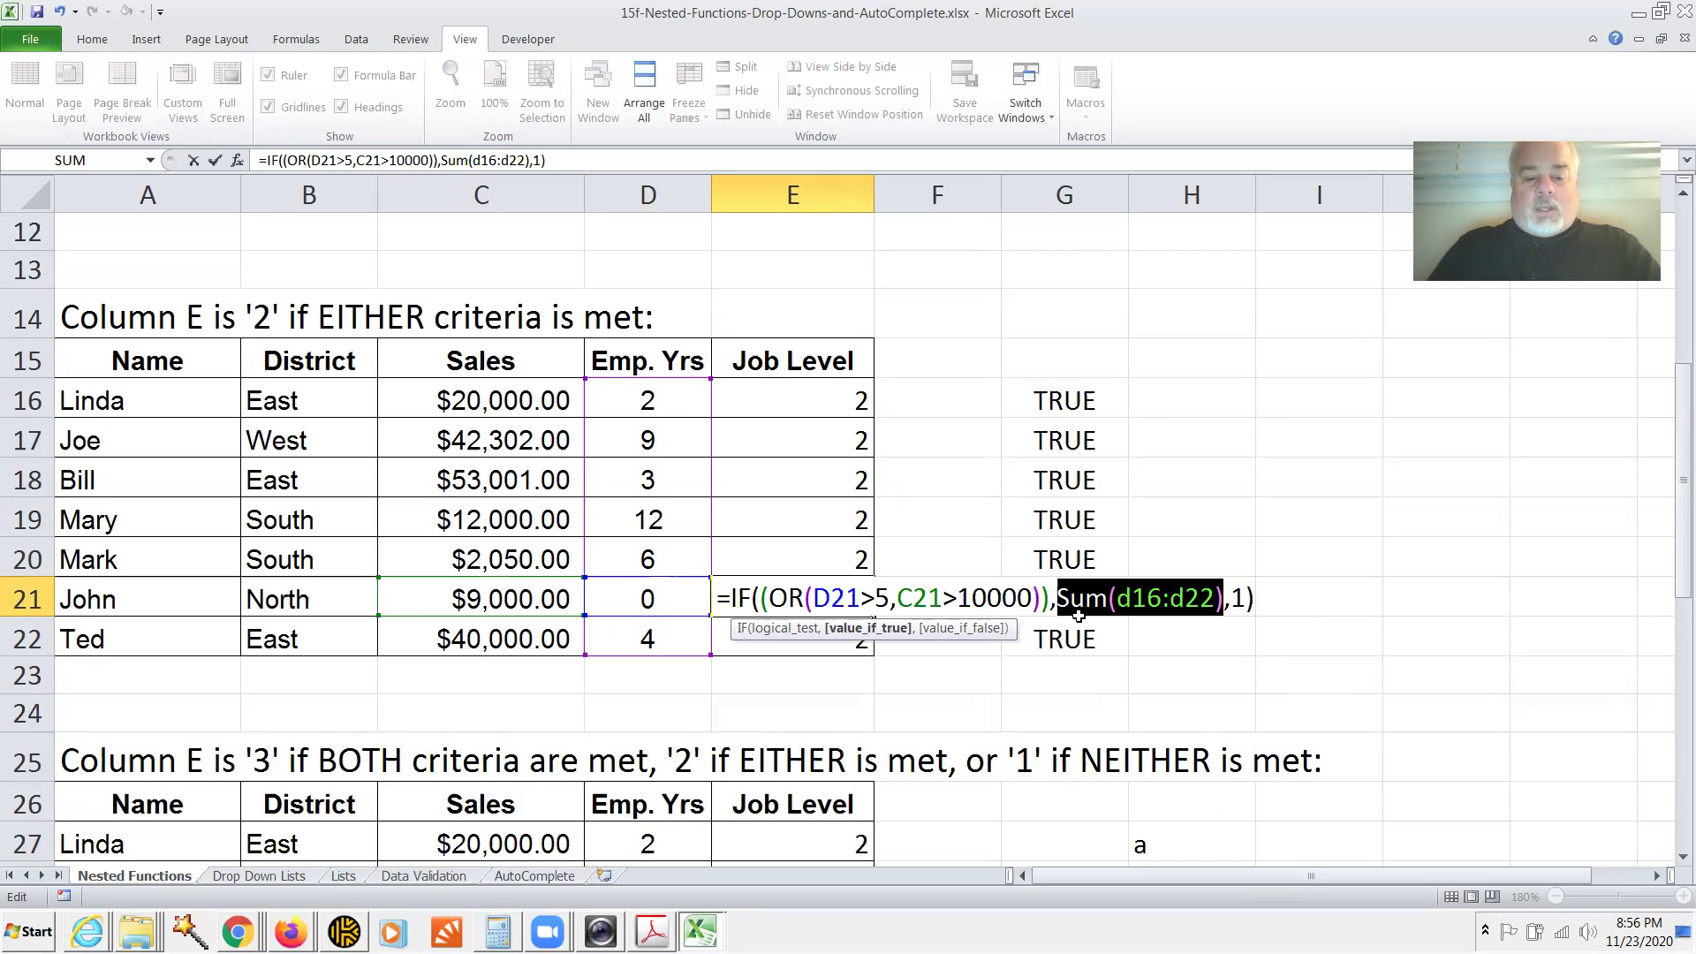
# Replace the value-if-false argument in E21's IF formula with the nested function average(d16:d22) and enter the formula
pyautogui.click(1079, 616)
pyautogui.press('Right')
pyautogui.press('Right')
pyautogui.press('Right')
pyautogui.press('Right')
pyautogui.press('Right')
pyautogui.press('Right')
pyautogui.press('Right')
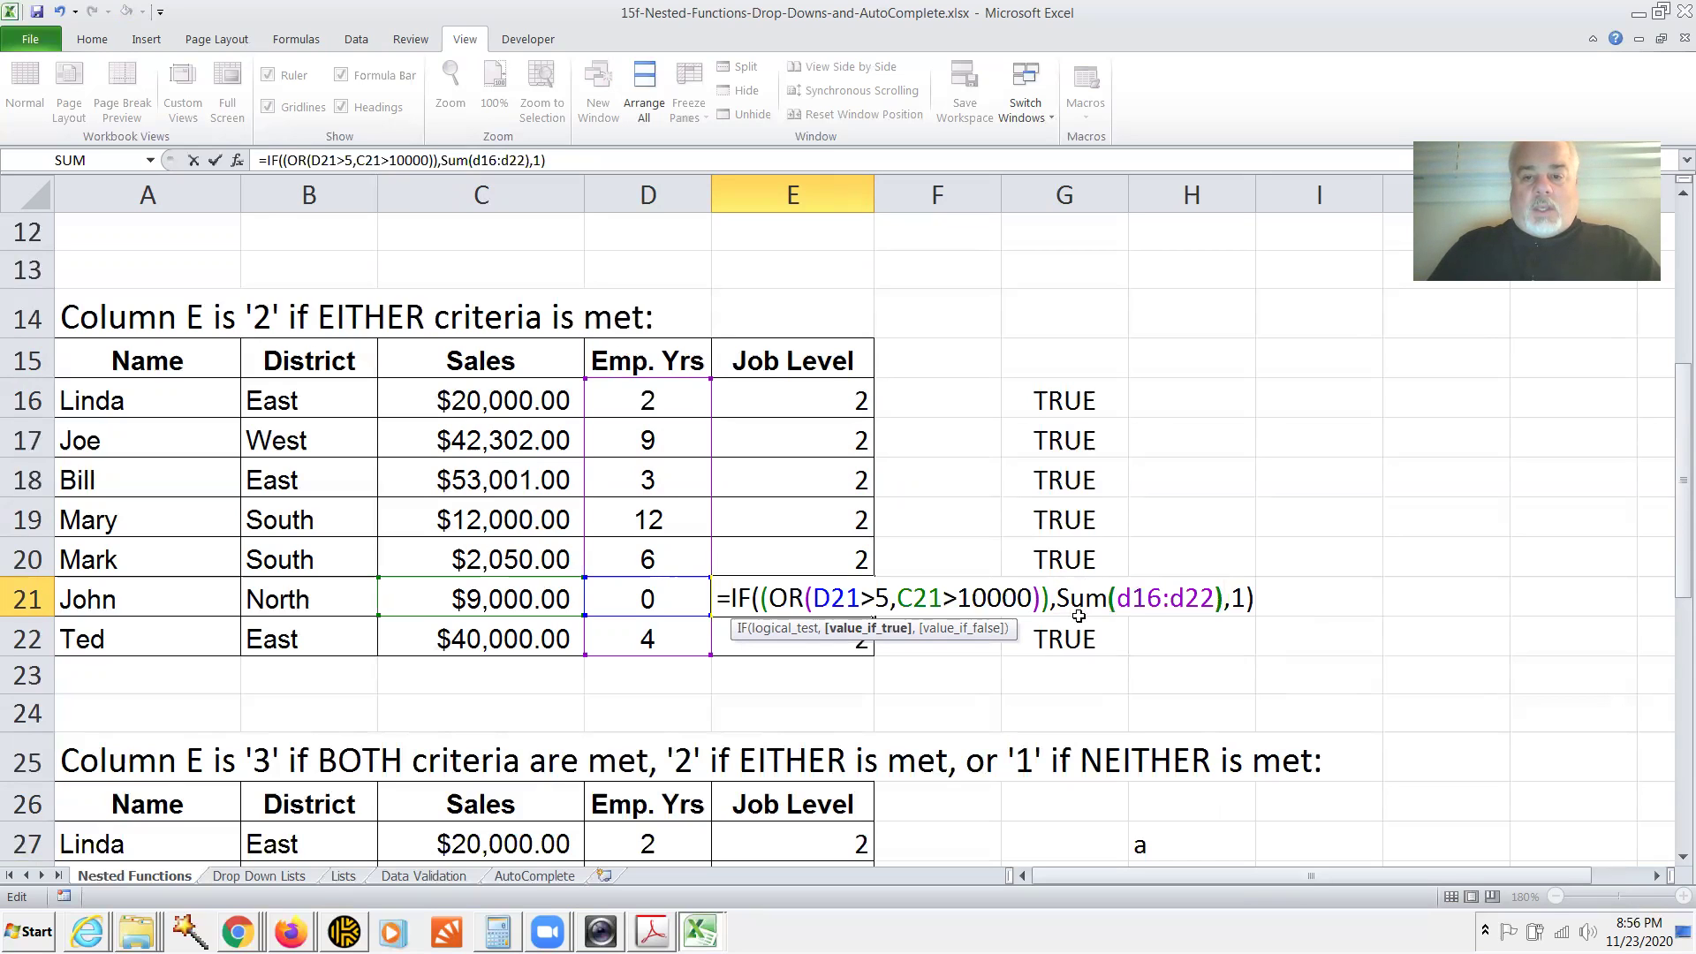
pyautogui.press('Right')
pyautogui.press('Right')
pyautogui.press('Right')
pyautogui.press('Right')
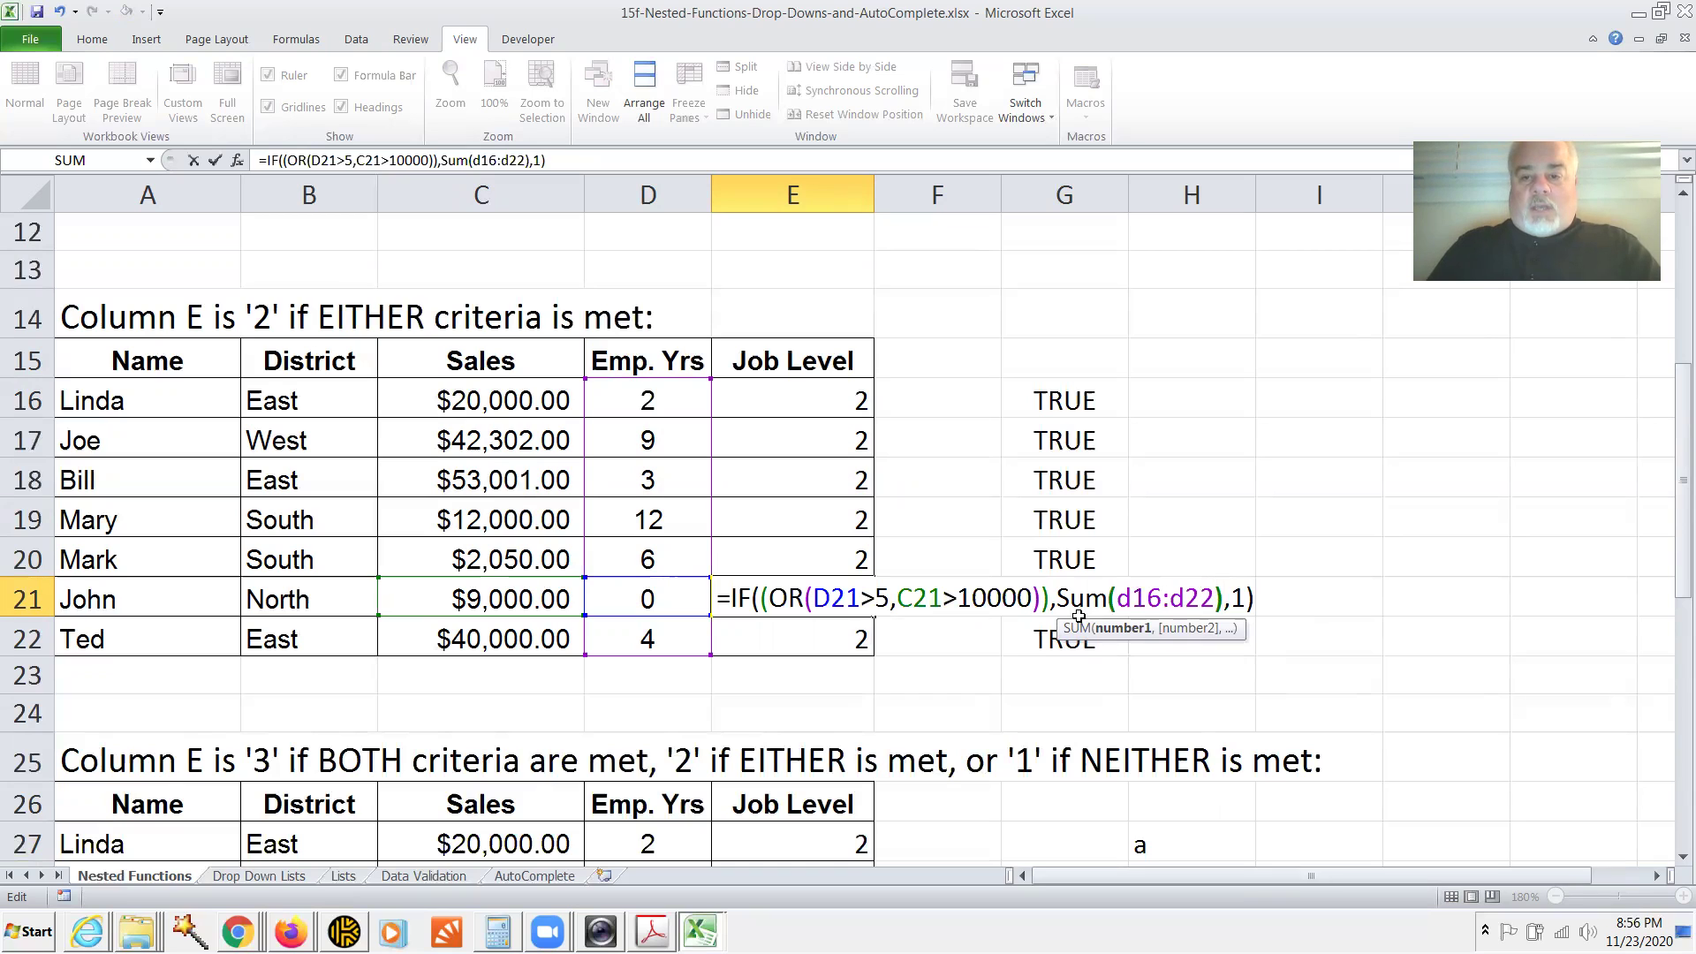
pyautogui.hotkey('shift', 'Right')
pyautogui.write('av')
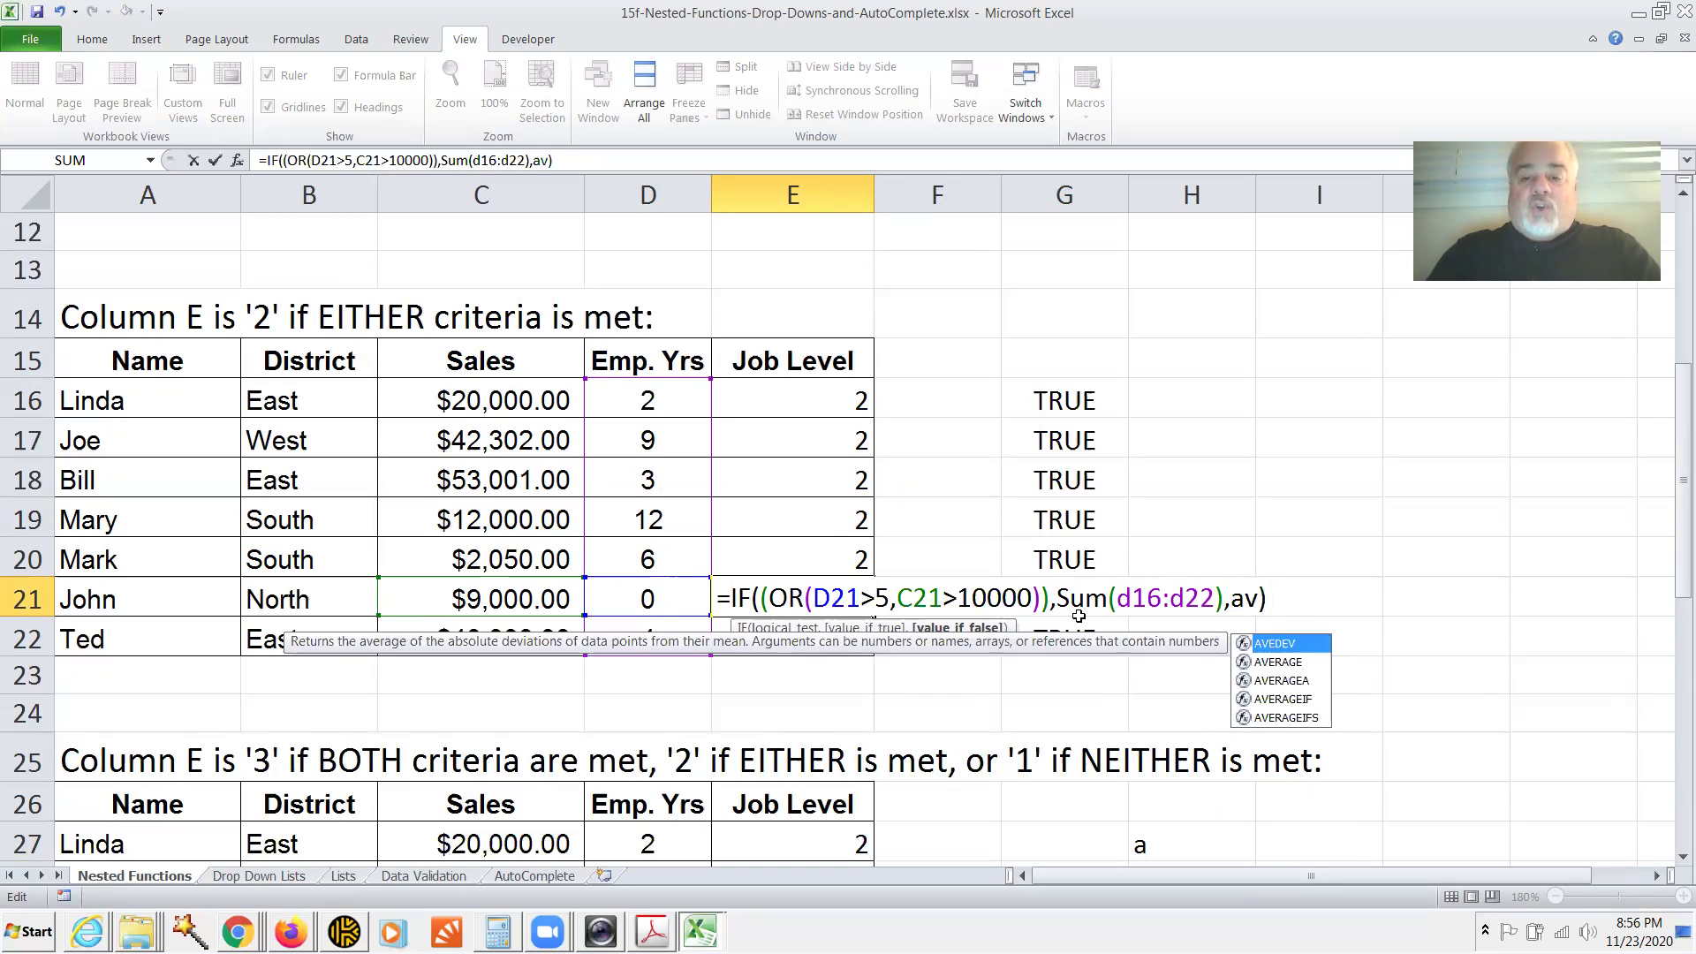
pyautogui.write('erage')
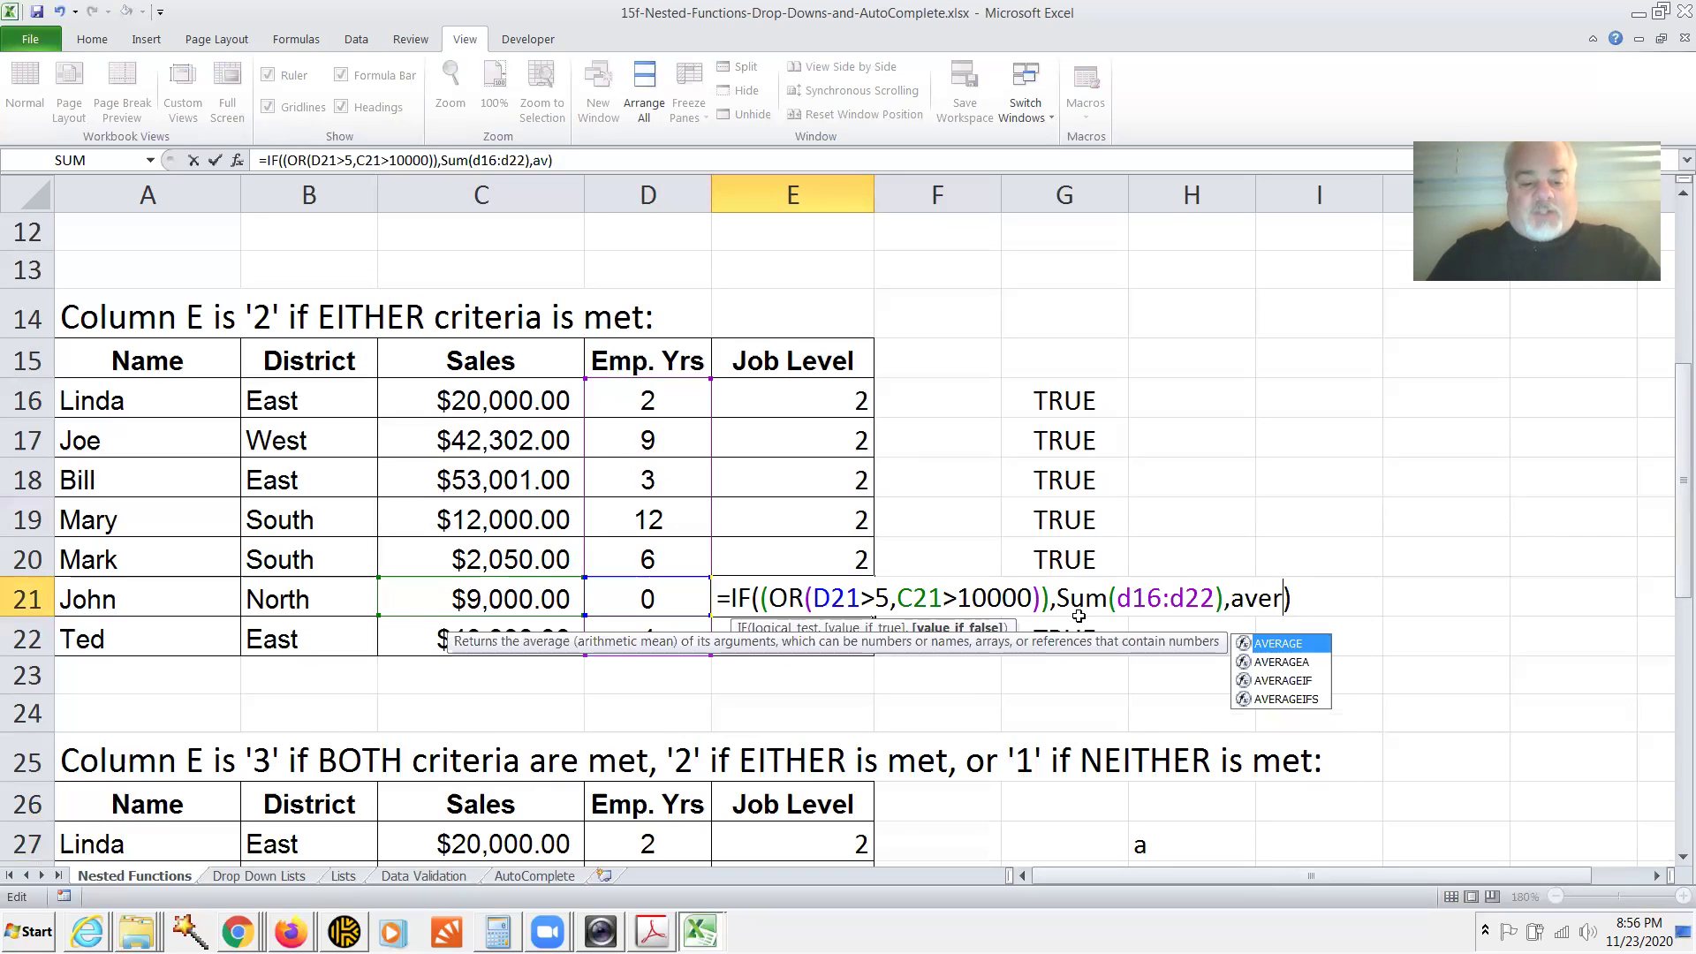
pyautogui.write('(')
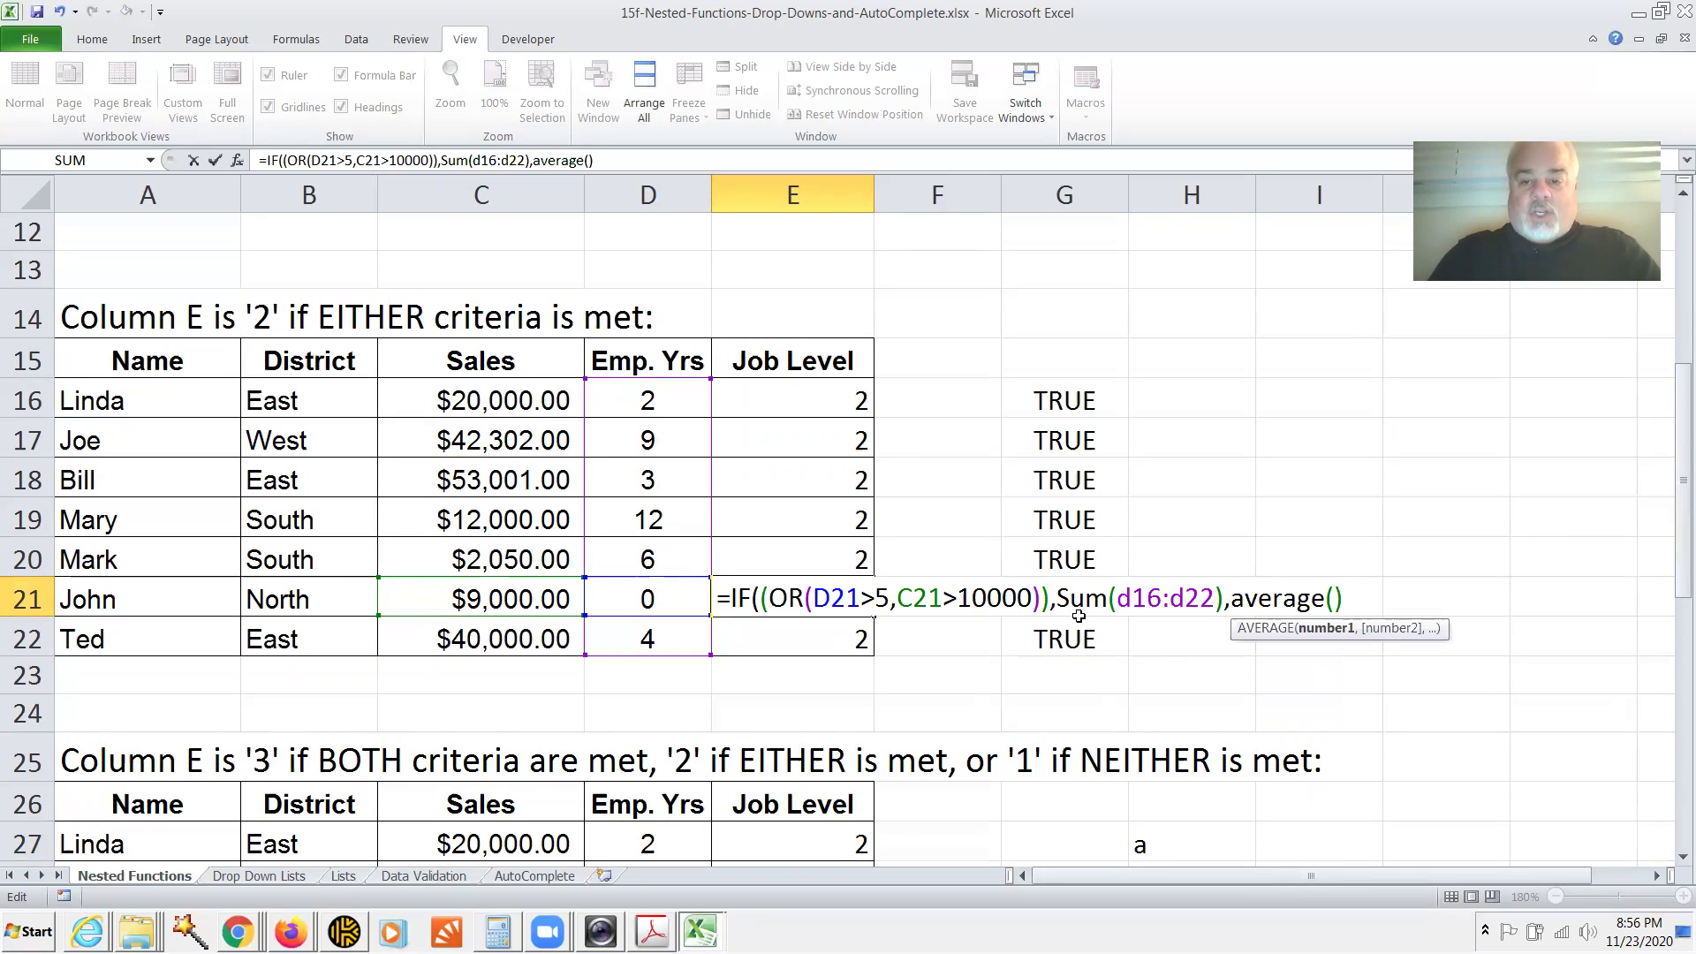
pyautogui.write('d1')
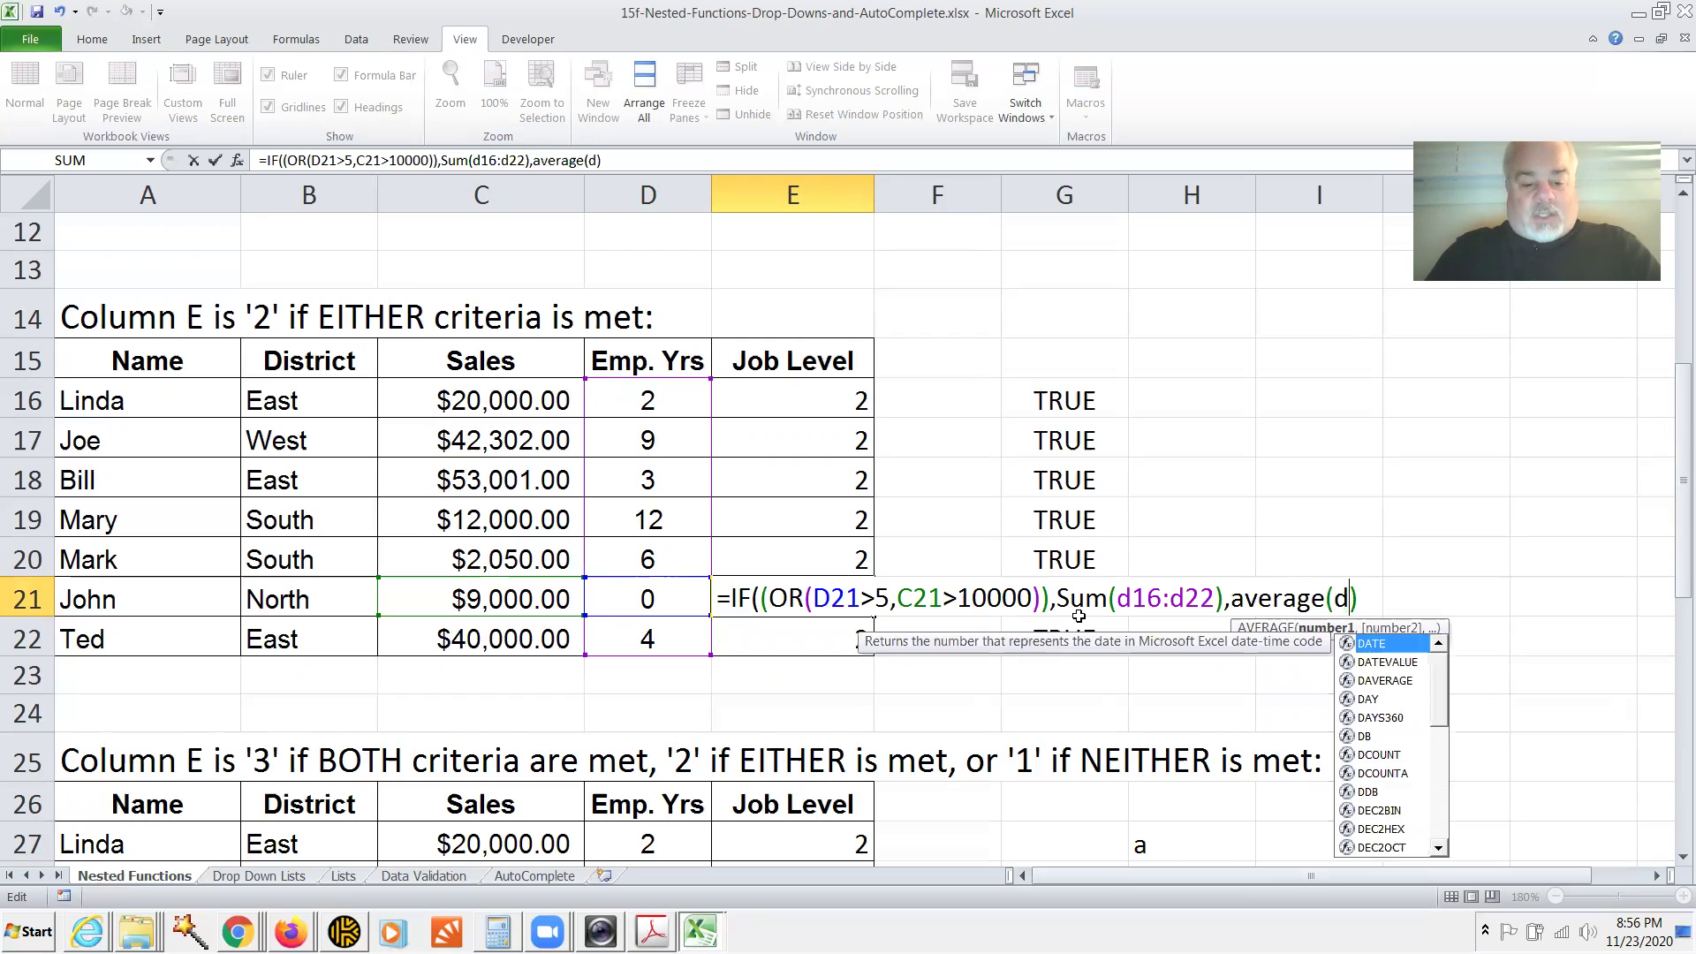
pyautogui.write('6:')
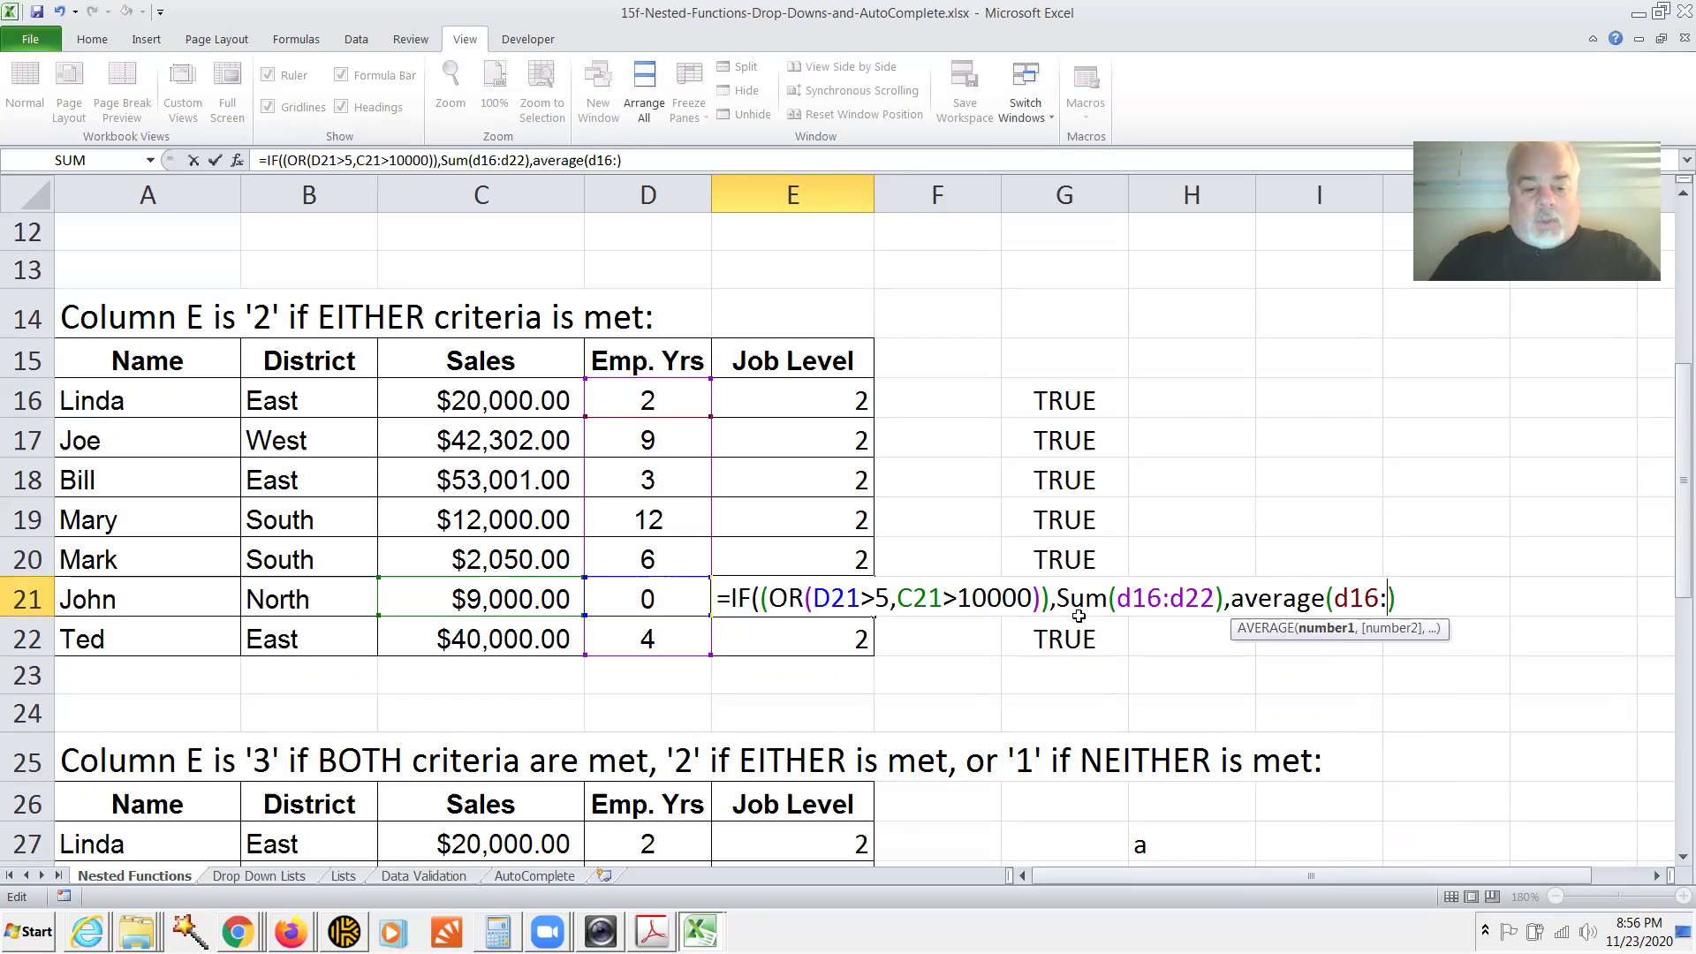
pyautogui.write('d22)')
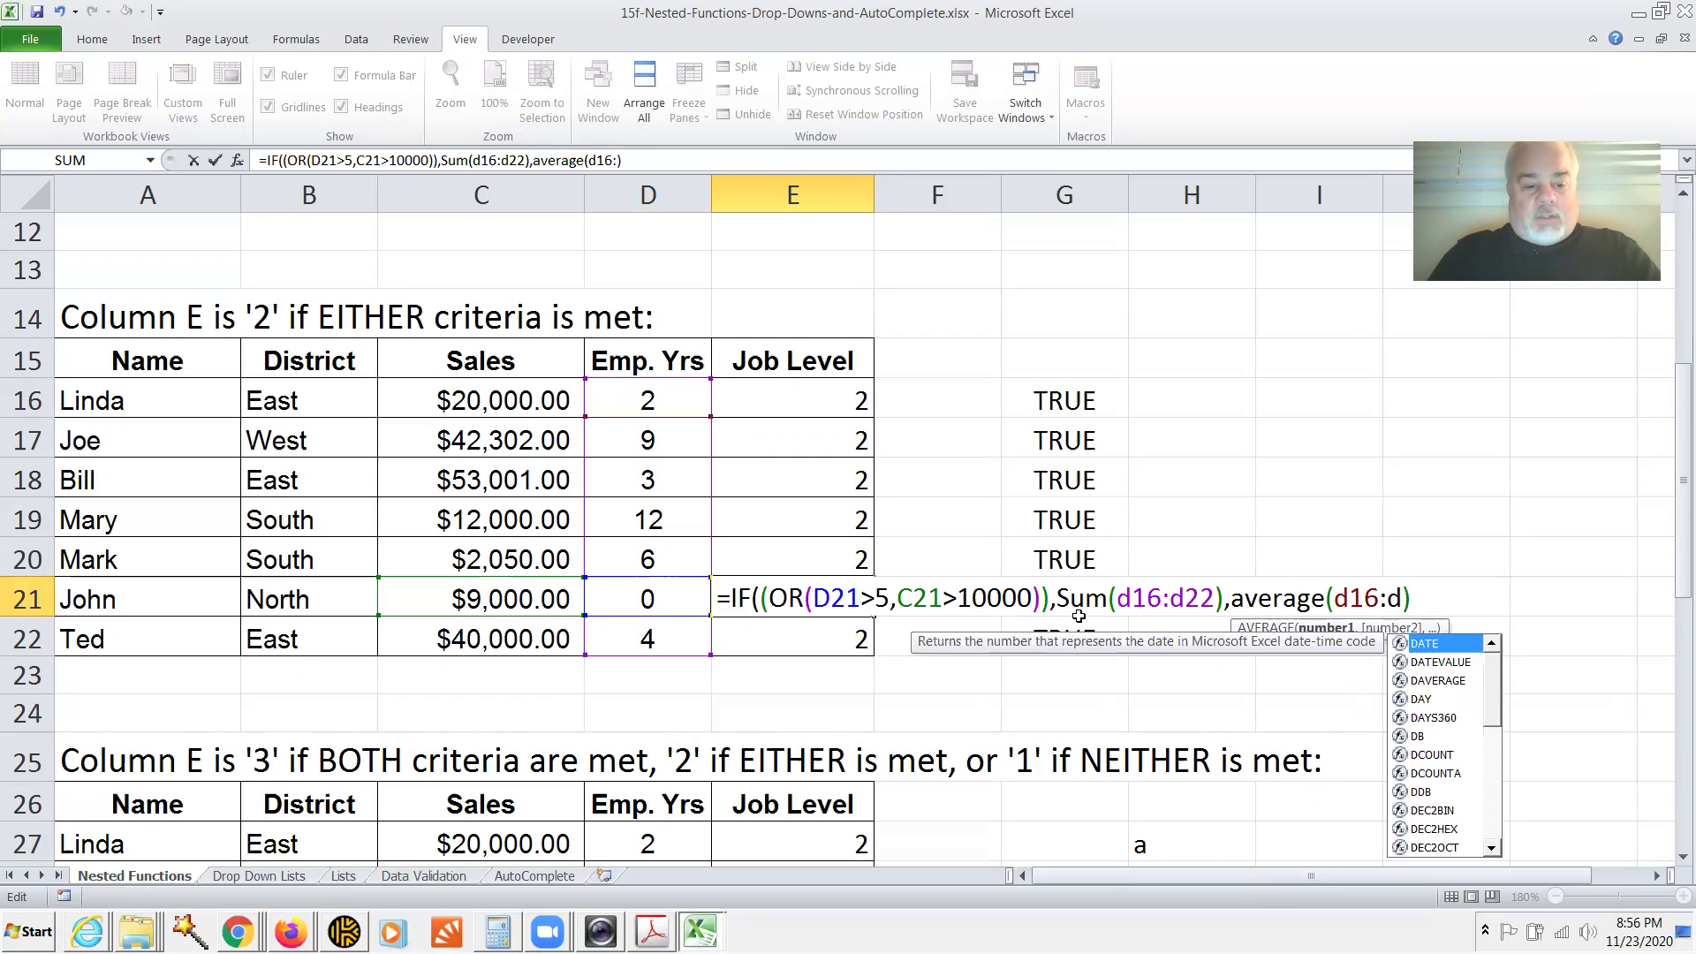
pyautogui.press('Return')
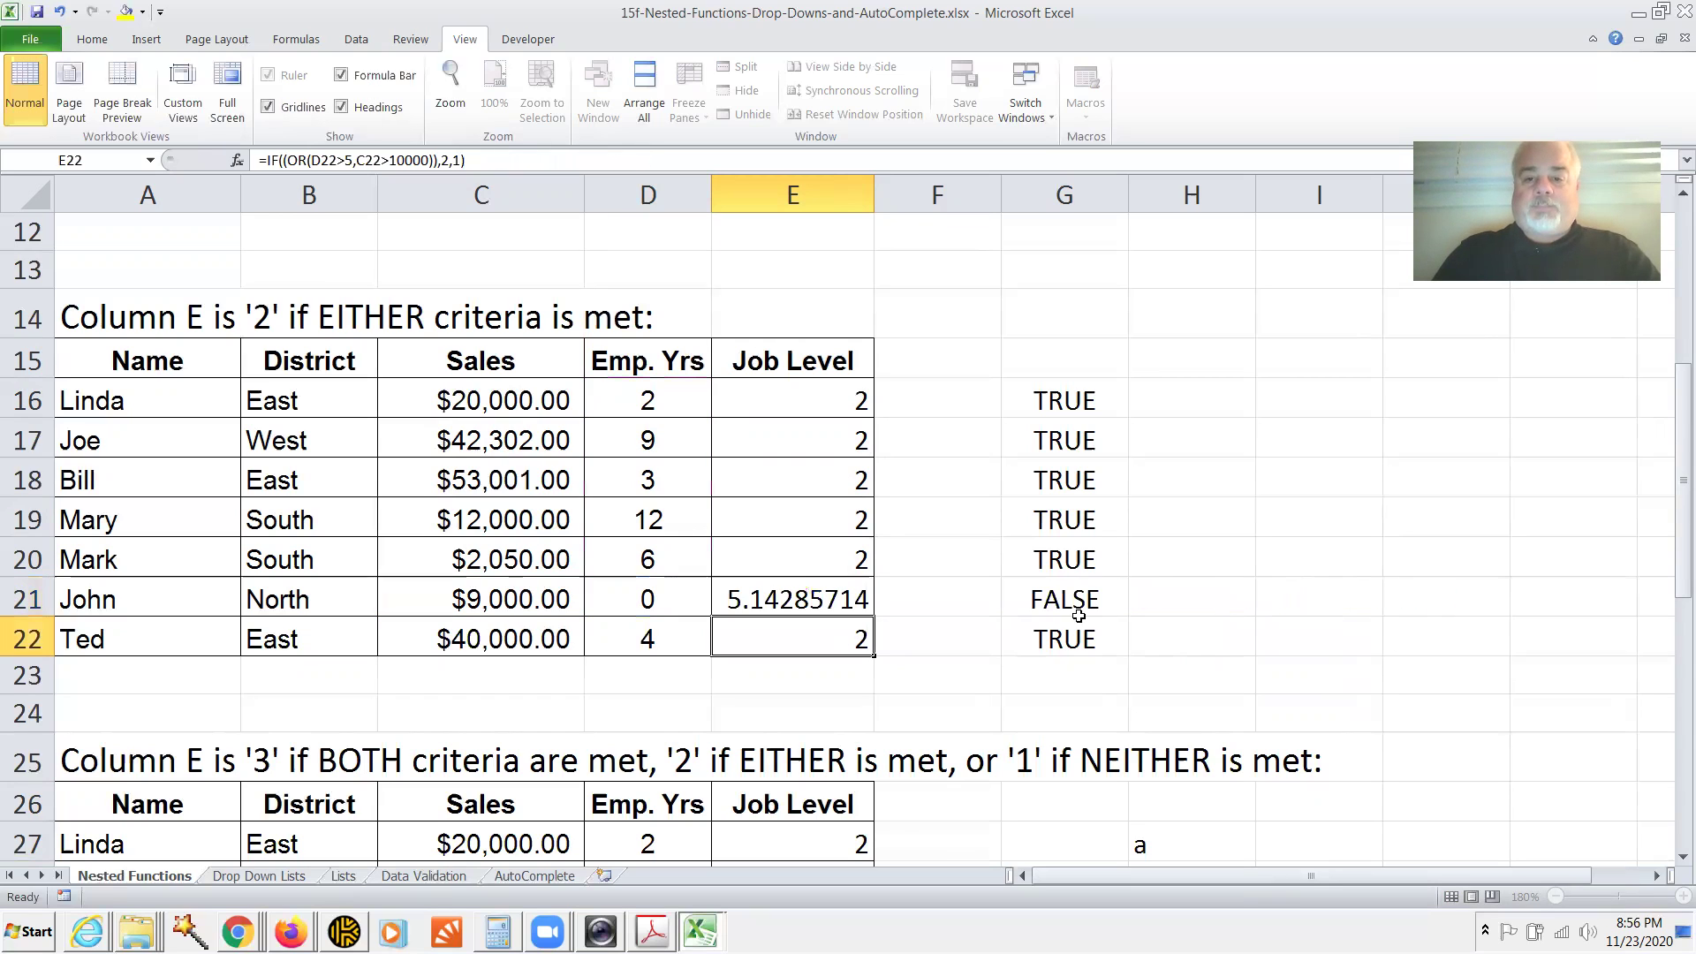
# Fill E21's IF formula down into E22 and compare the formulas of the two cells
pyautogui.press('Up')
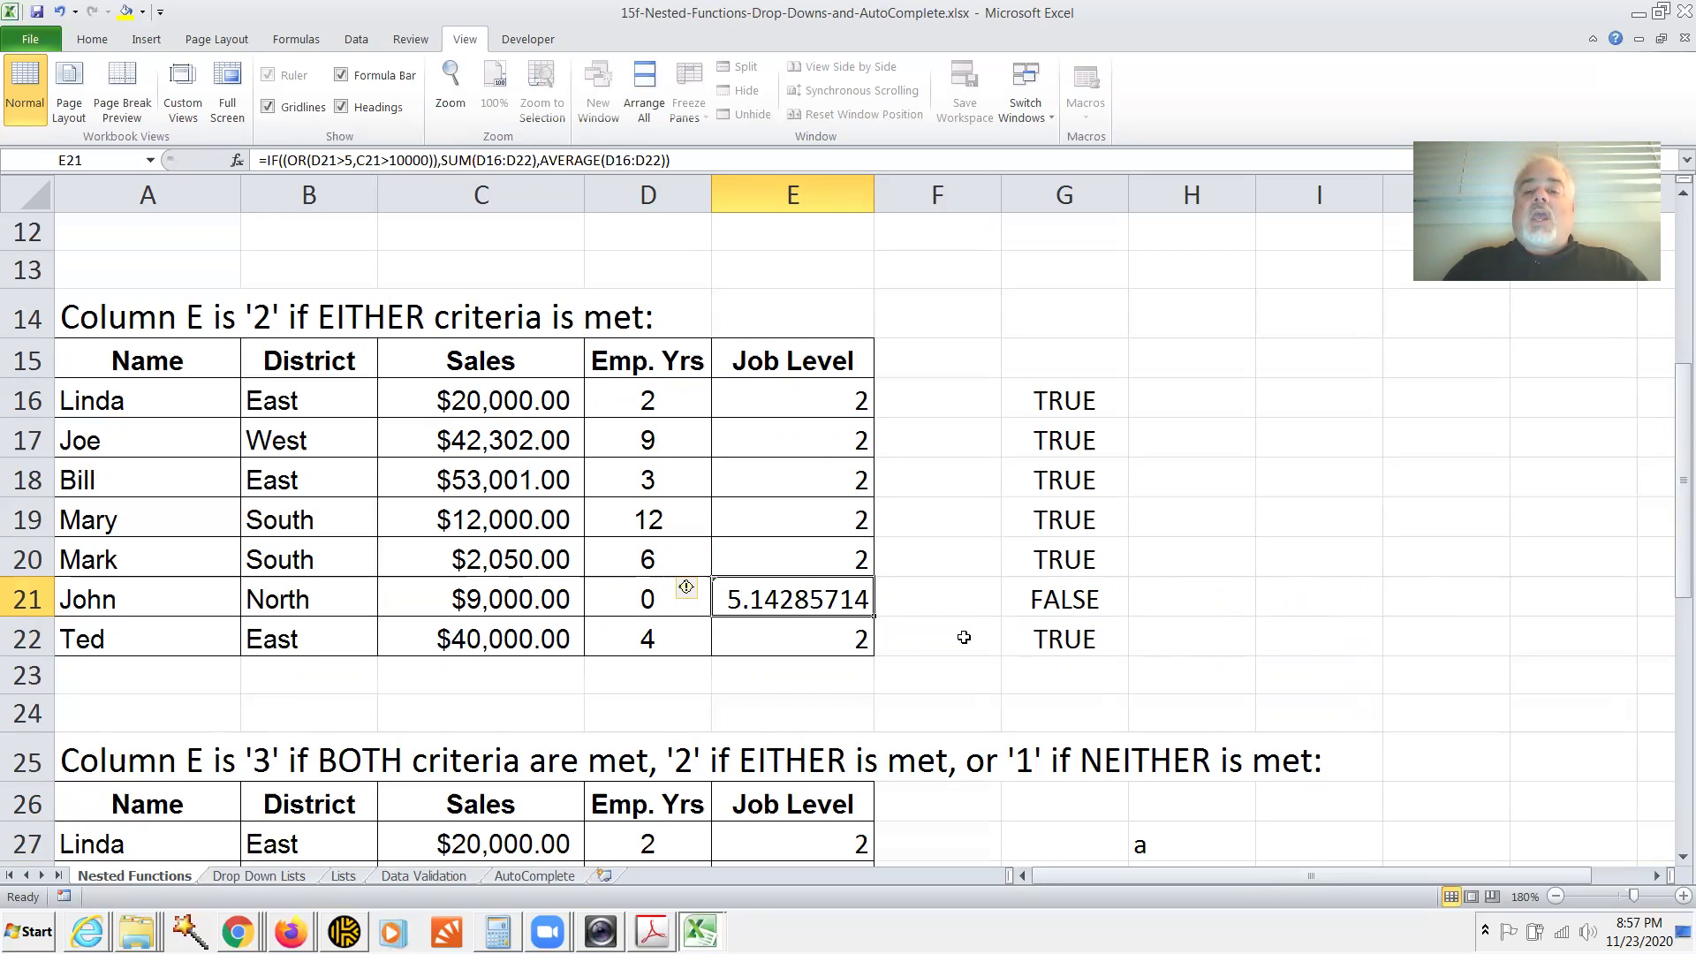
pyautogui.moveTo(763, 602); pyautogui.dragTo(766, 633)
pyautogui.hotkey('ctrl', 'd')
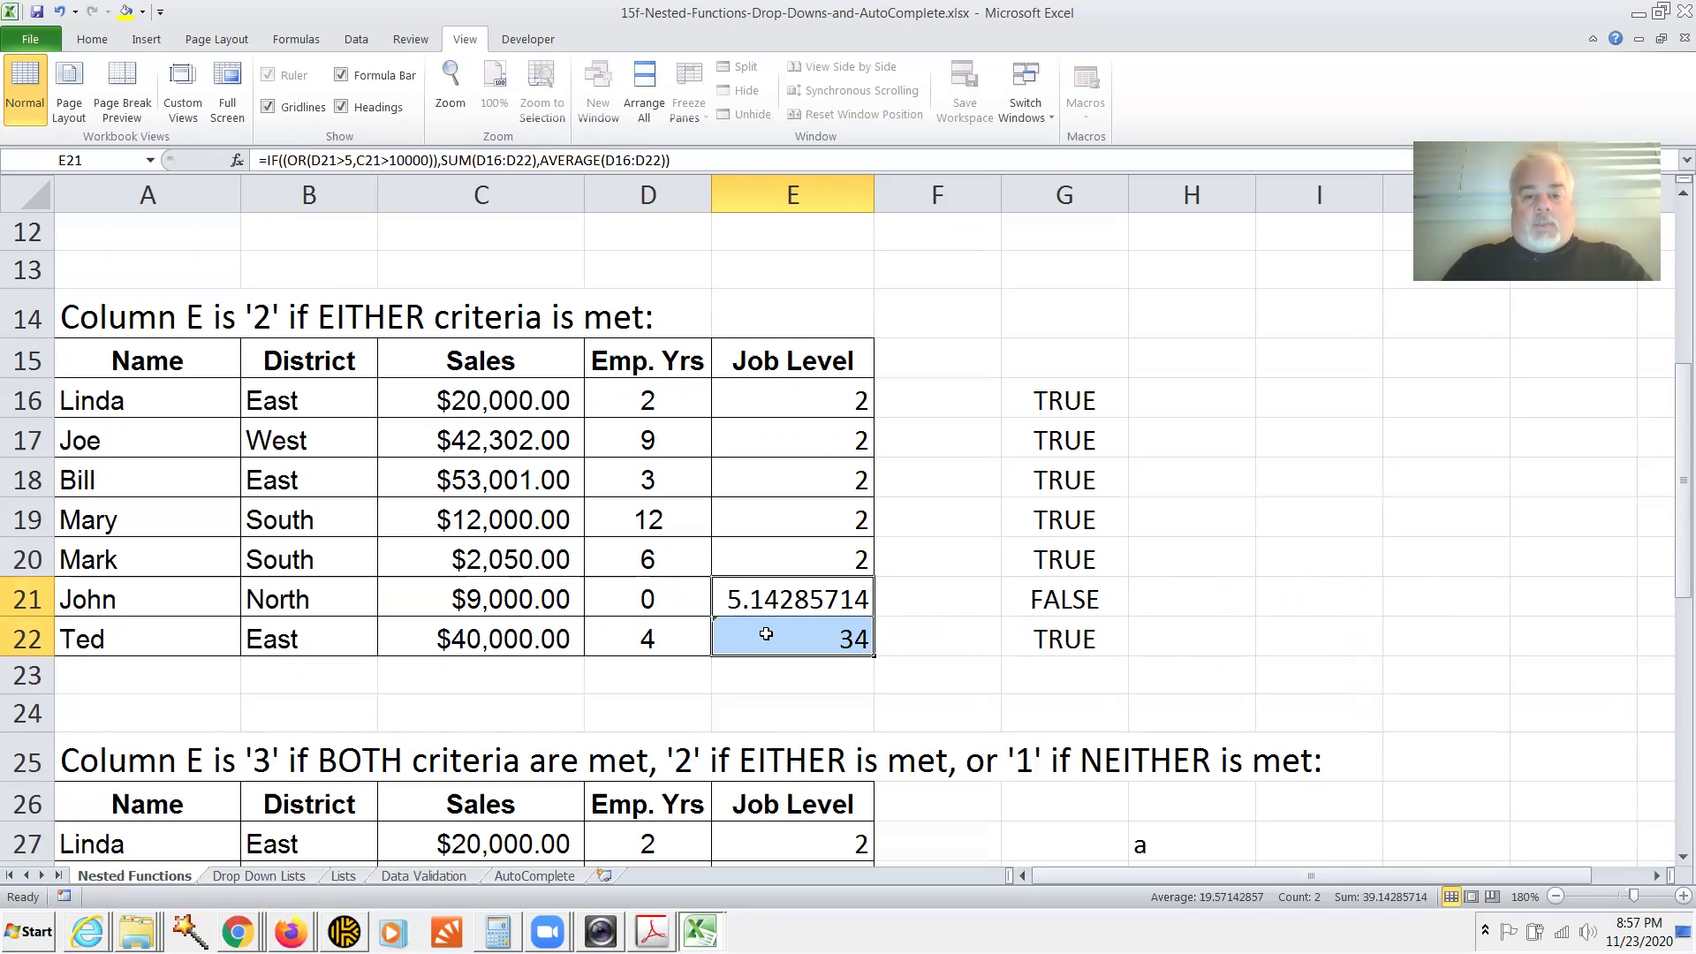
pyautogui.click(766, 634)
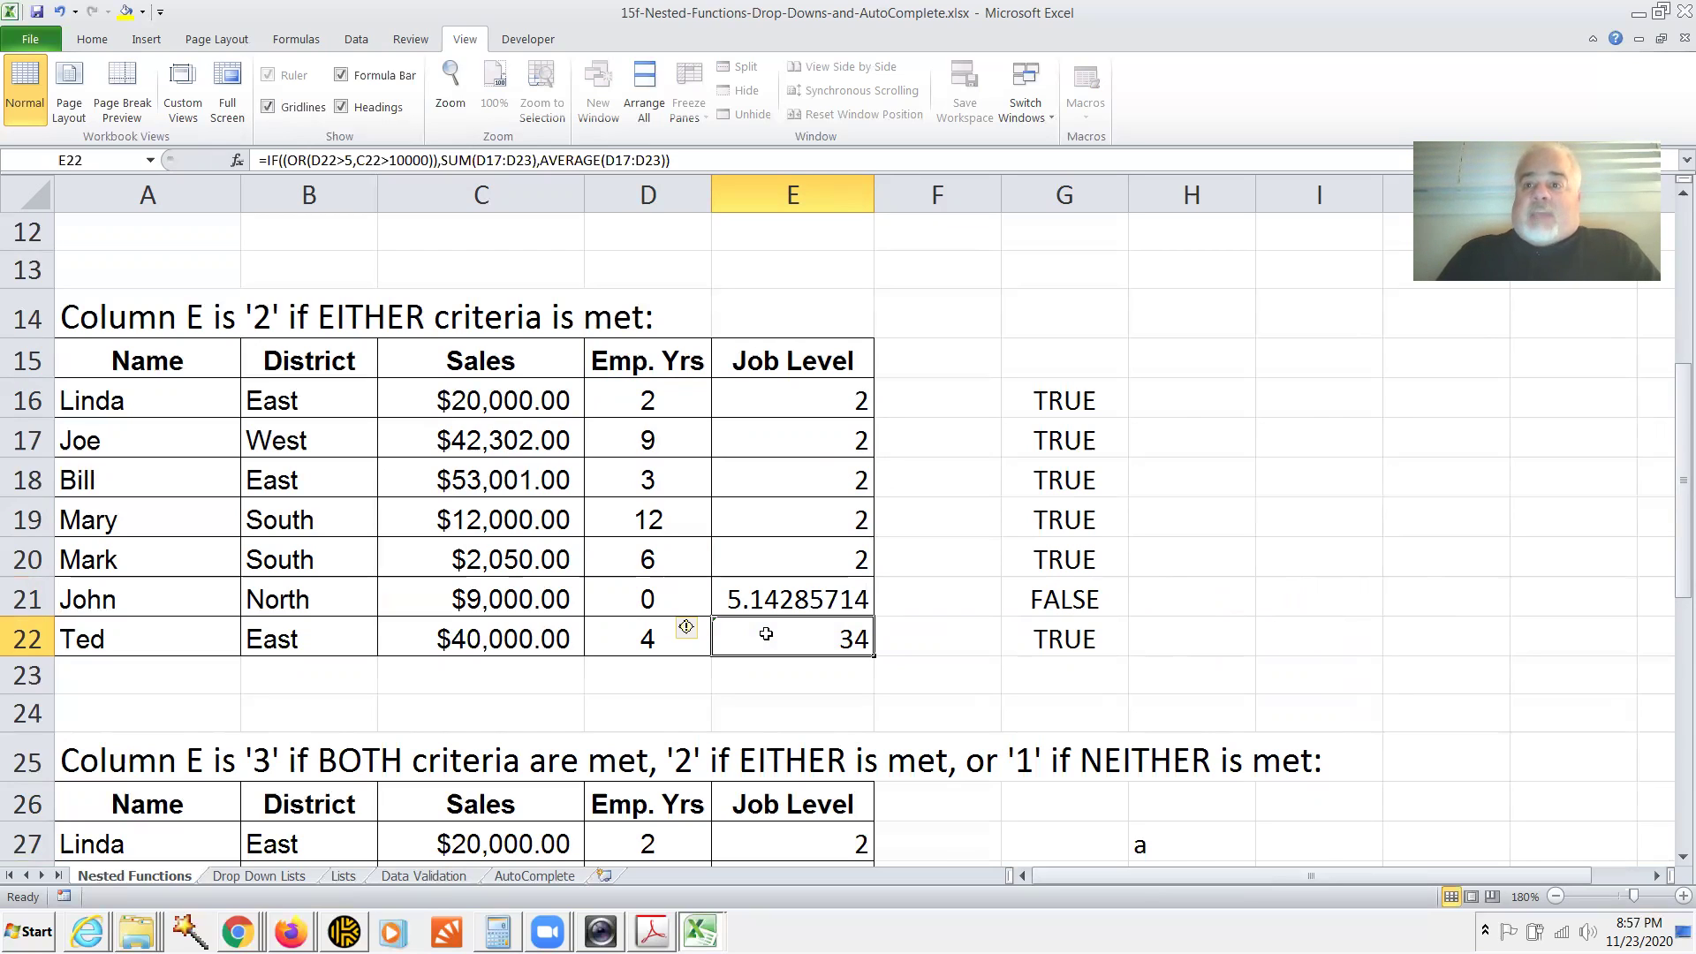
pyautogui.press('Up')
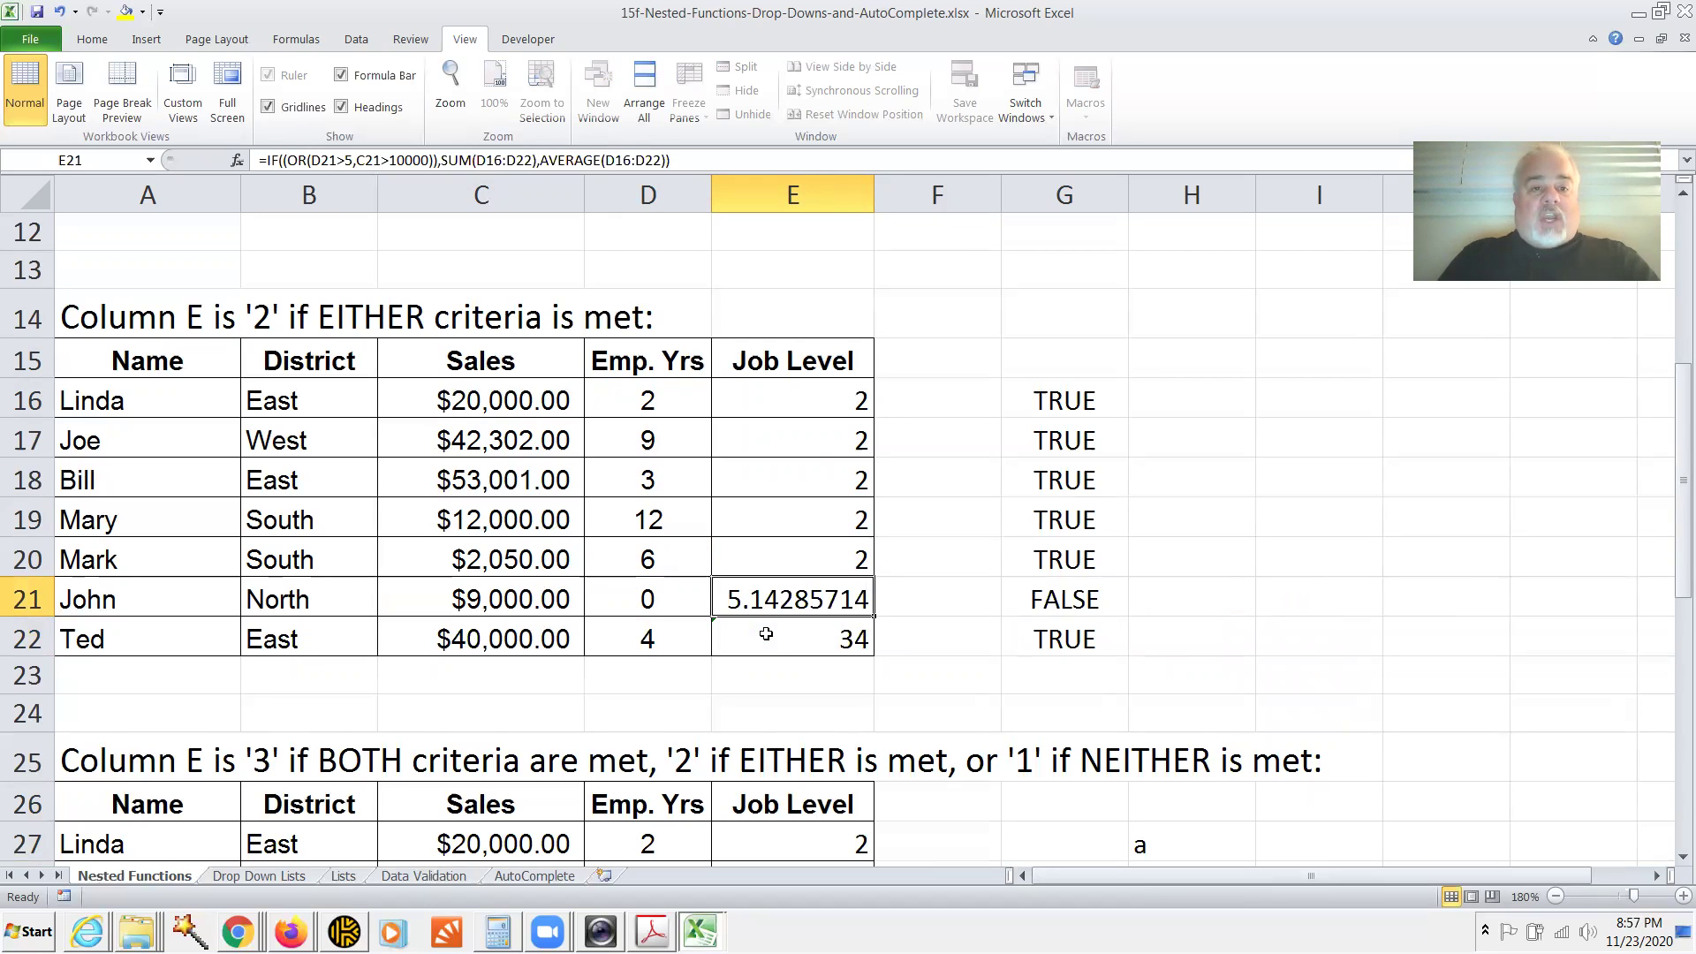
# Open E21's formula, highlight its nested OR logical test for review, and close the formula
pyautogui.press('F2')
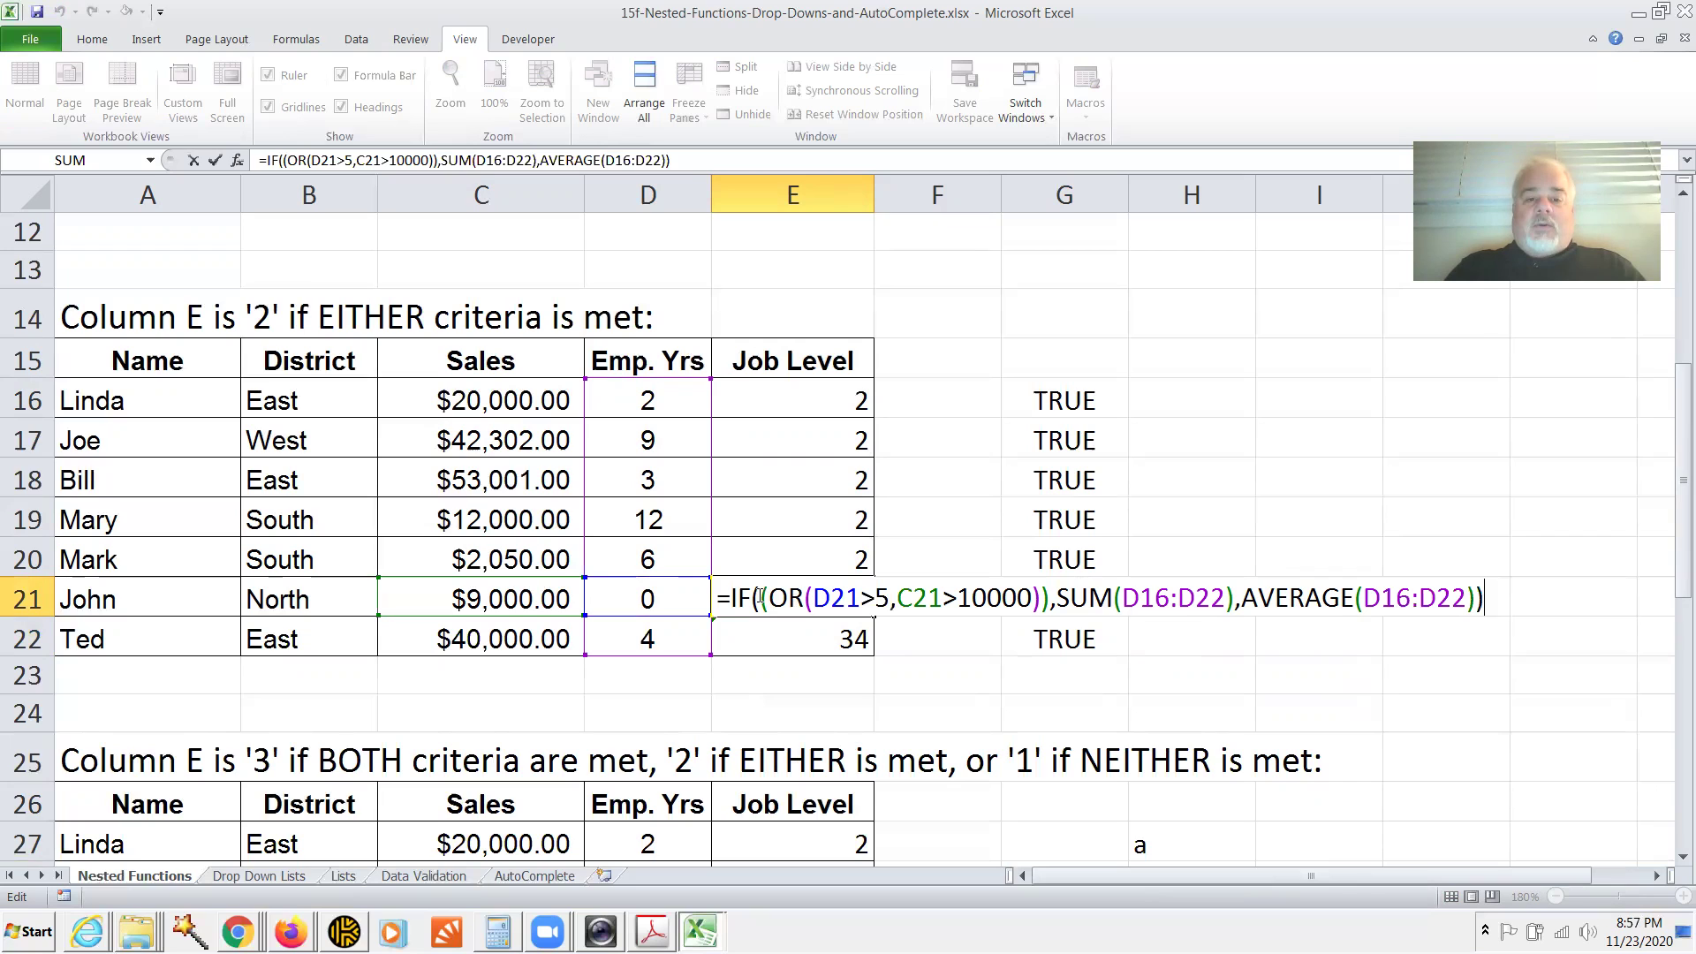
pyautogui.moveTo(759, 598); pyautogui.dragTo(1048, 601)
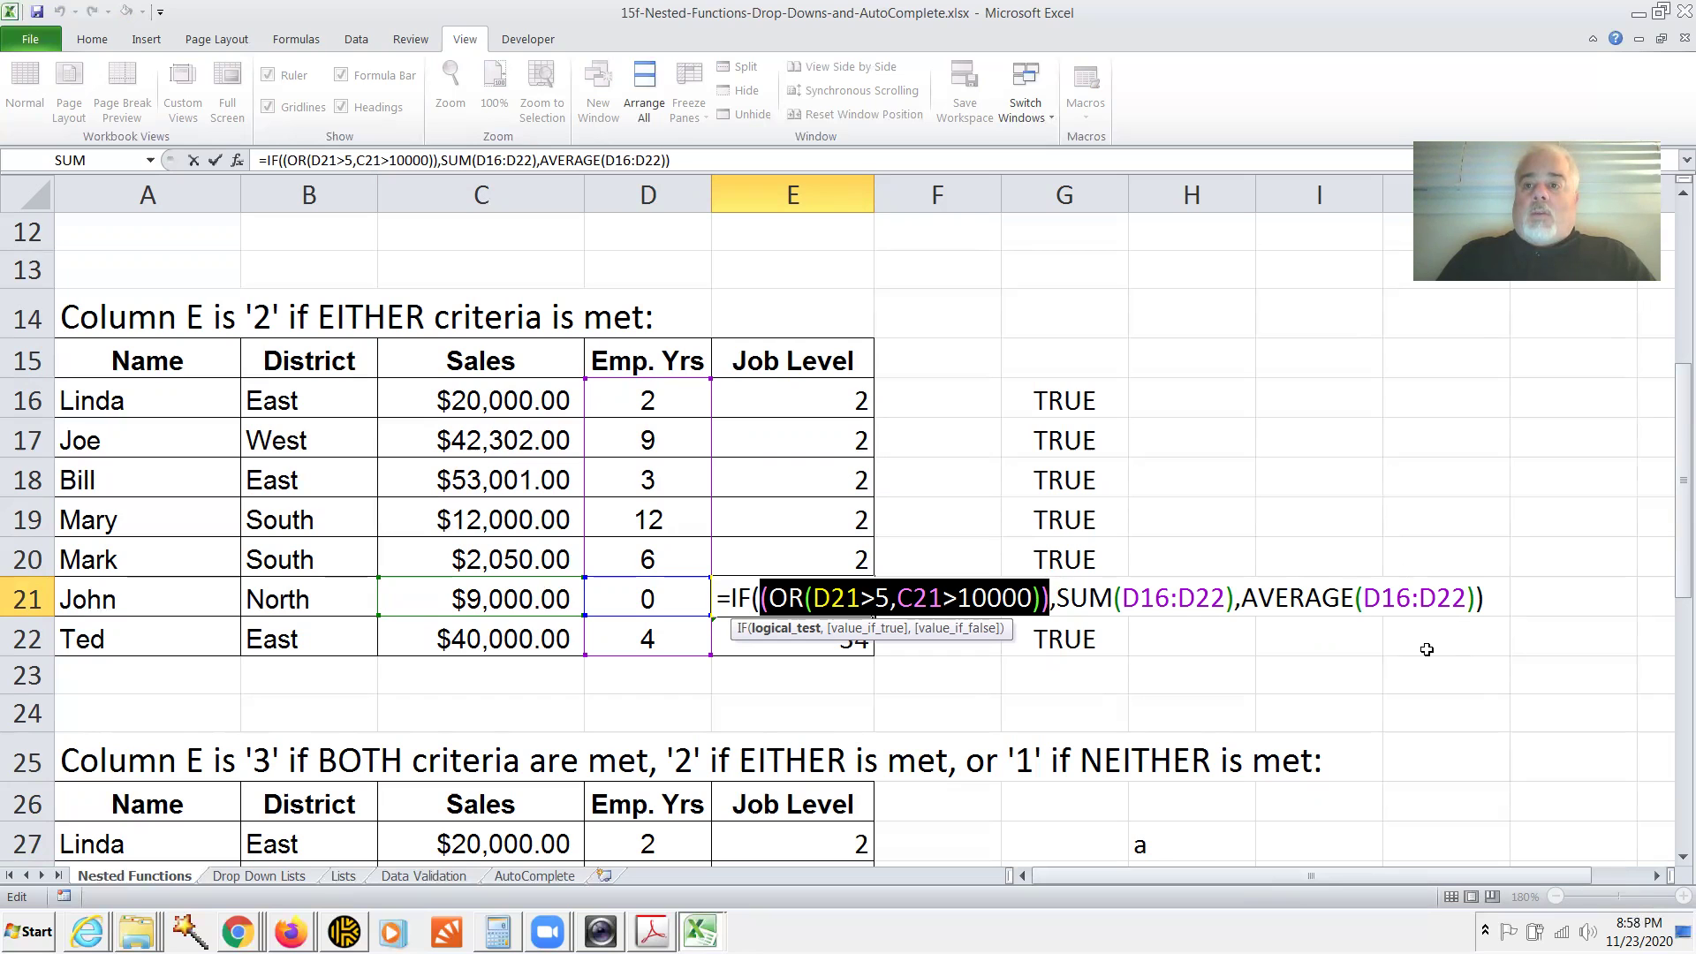
pyautogui.press('Return')
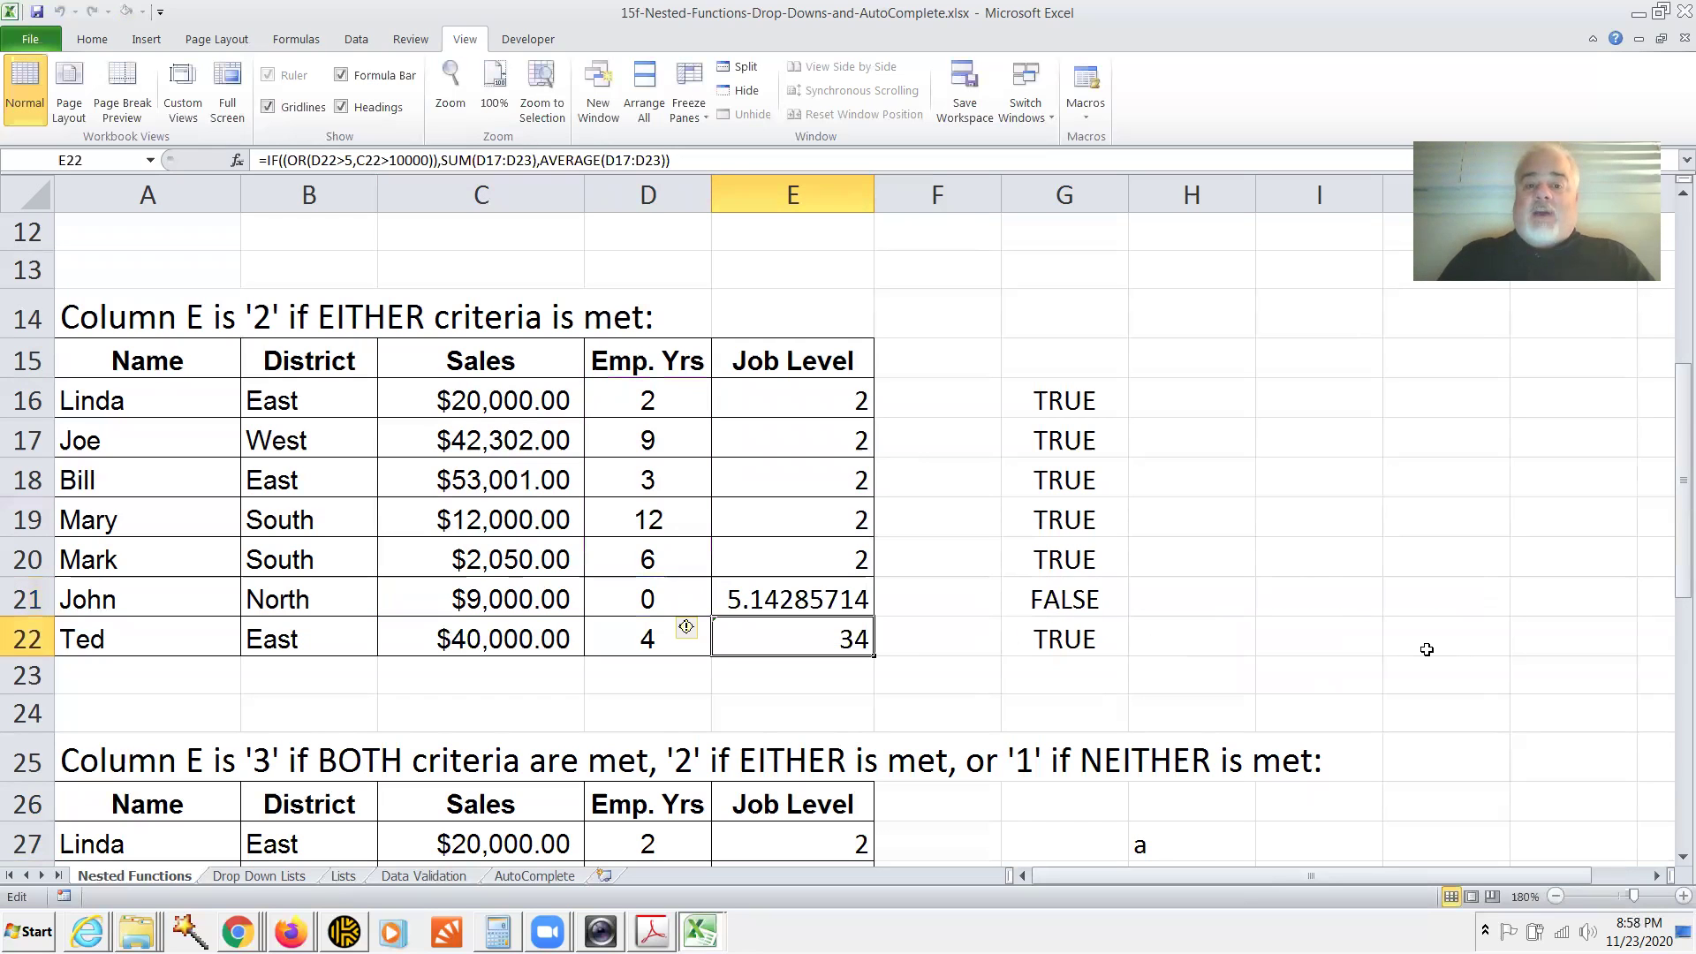
# Go to the table under row 25 and read across its heading for the BOTH, EITHER and NEITHER job level rules
pyautogui.press('Down')
pyautogui.press('Down')
pyautogui.press('Down')
pyautogui.press('Down')
pyautogui.press('Down')
pyautogui.press('Down')
pyautogui.press('Down')
pyautogui.press('Down')
pyautogui.press('Down')
pyautogui.press('Down')
pyautogui.press('Down')
pyautogui.press('Down')
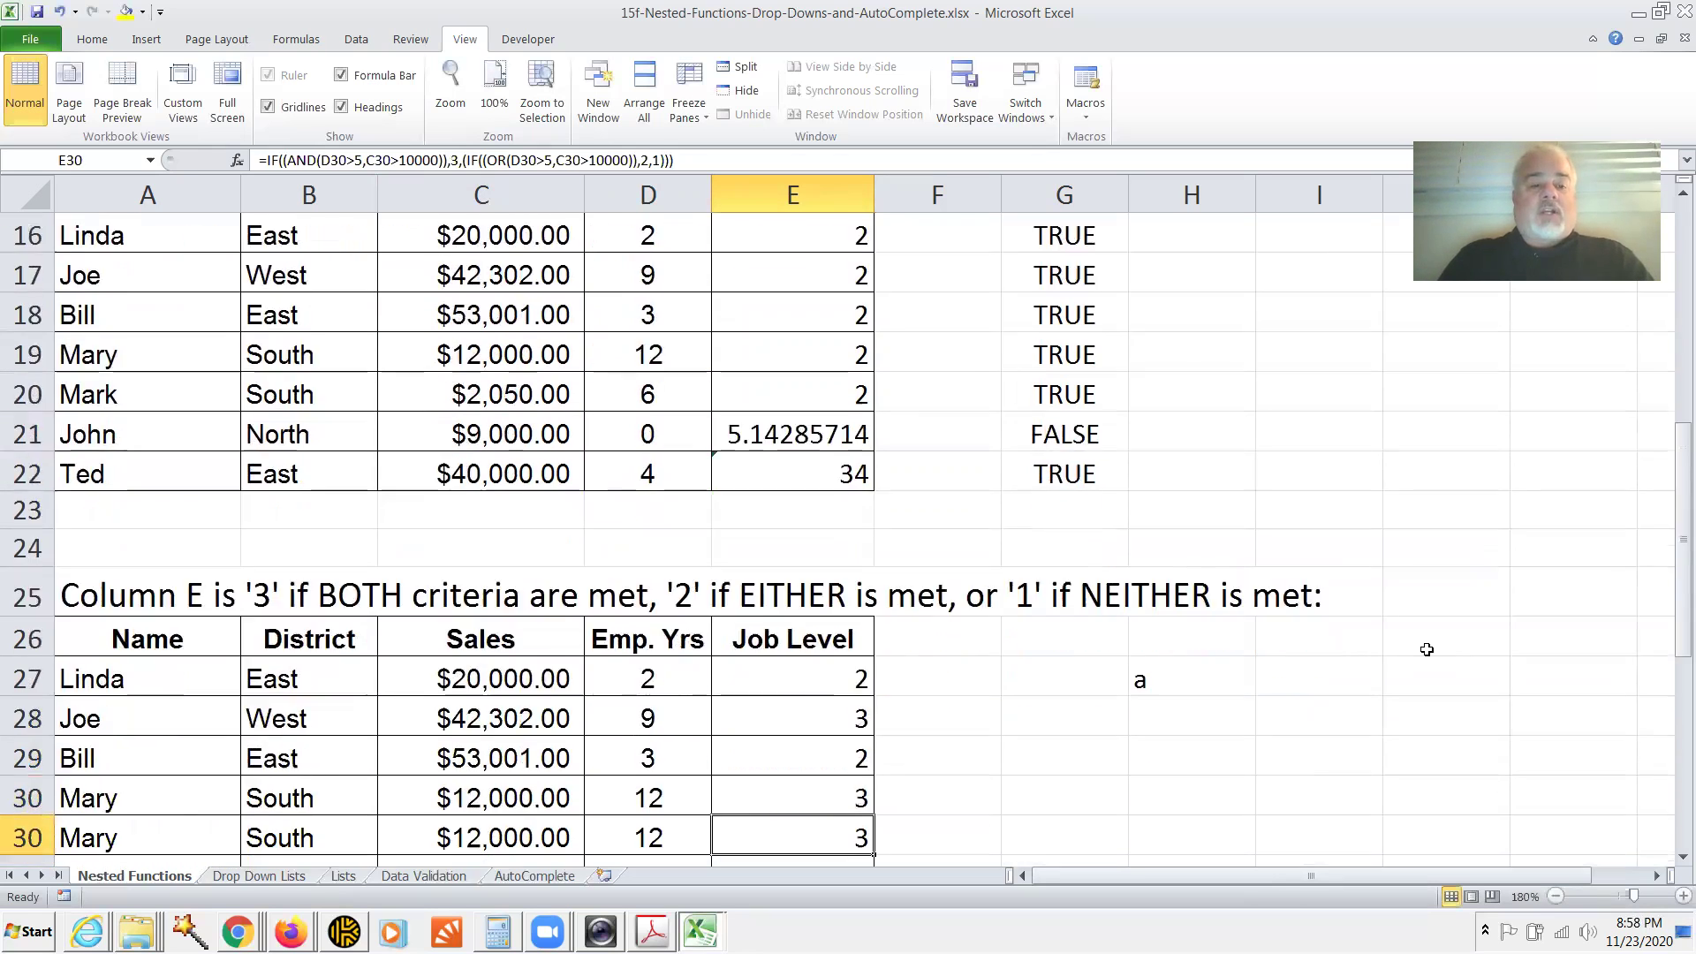
pyautogui.press('Up')
pyautogui.press('Up')
pyautogui.press('Up')
pyautogui.press('Up')
pyautogui.press('Up')
pyautogui.press('Up')
pyautogui.press('Up')
pyautogui.press('Up')
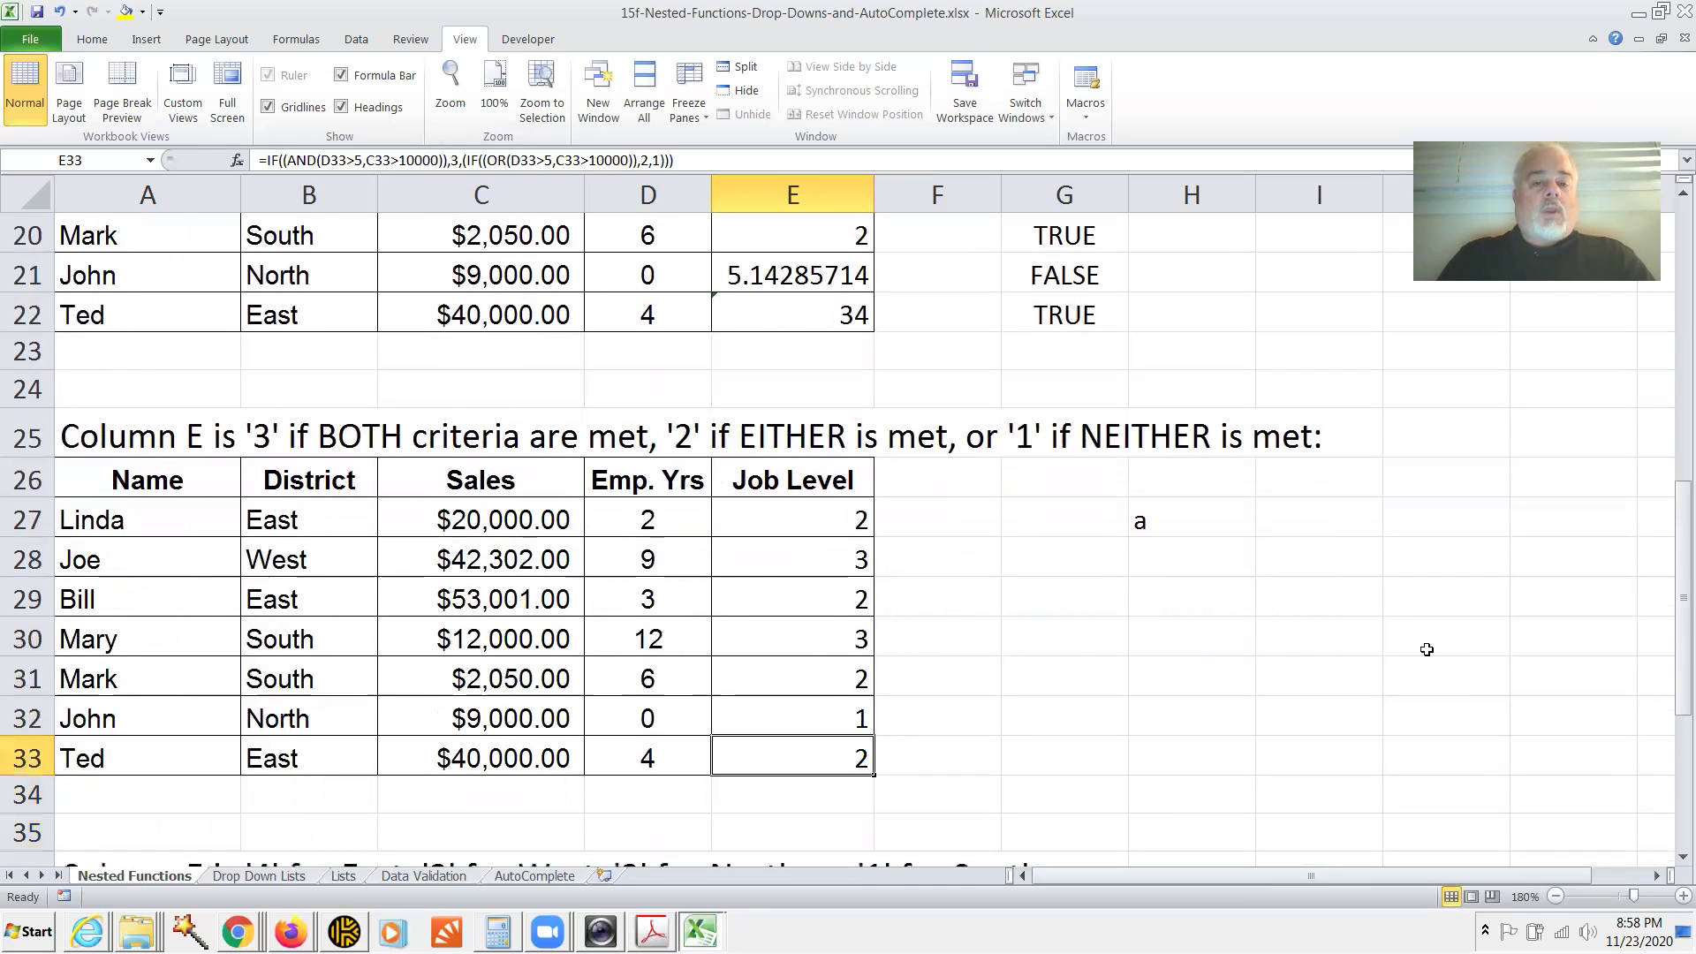
pyautogui.press('Left')
pyautogui.press('Up')
pyautogui.press('Left')
pyautogui.press('Left')
pyautogui.press('Left')
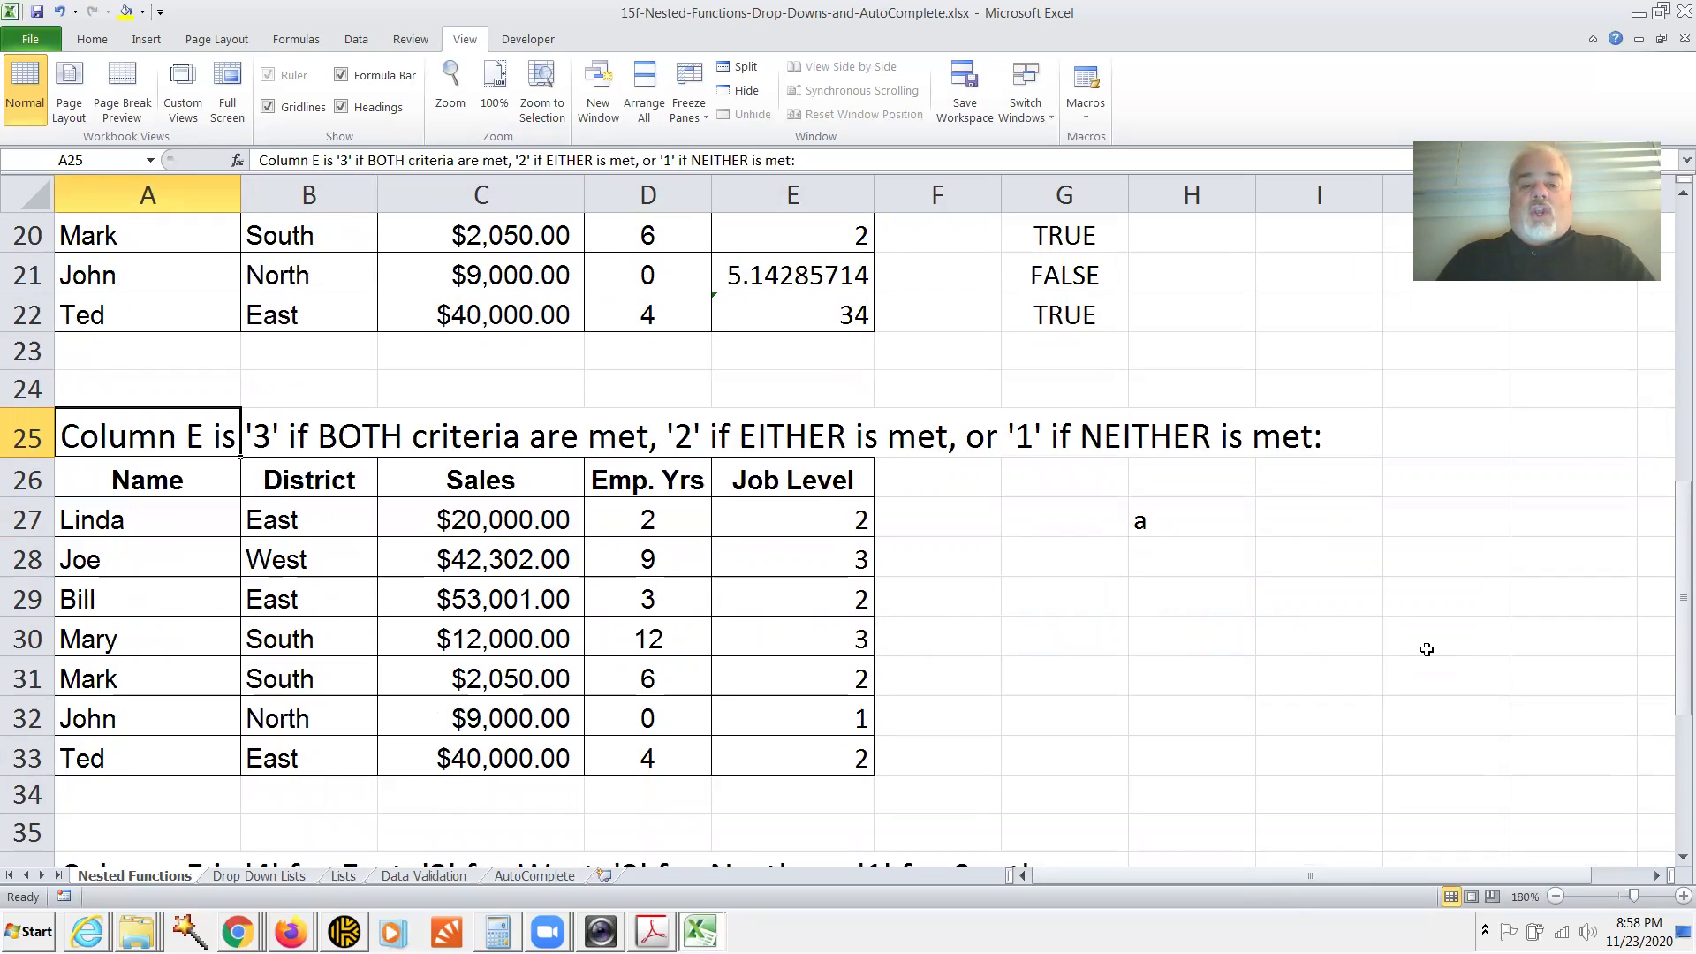
pyautogui.press('Right')
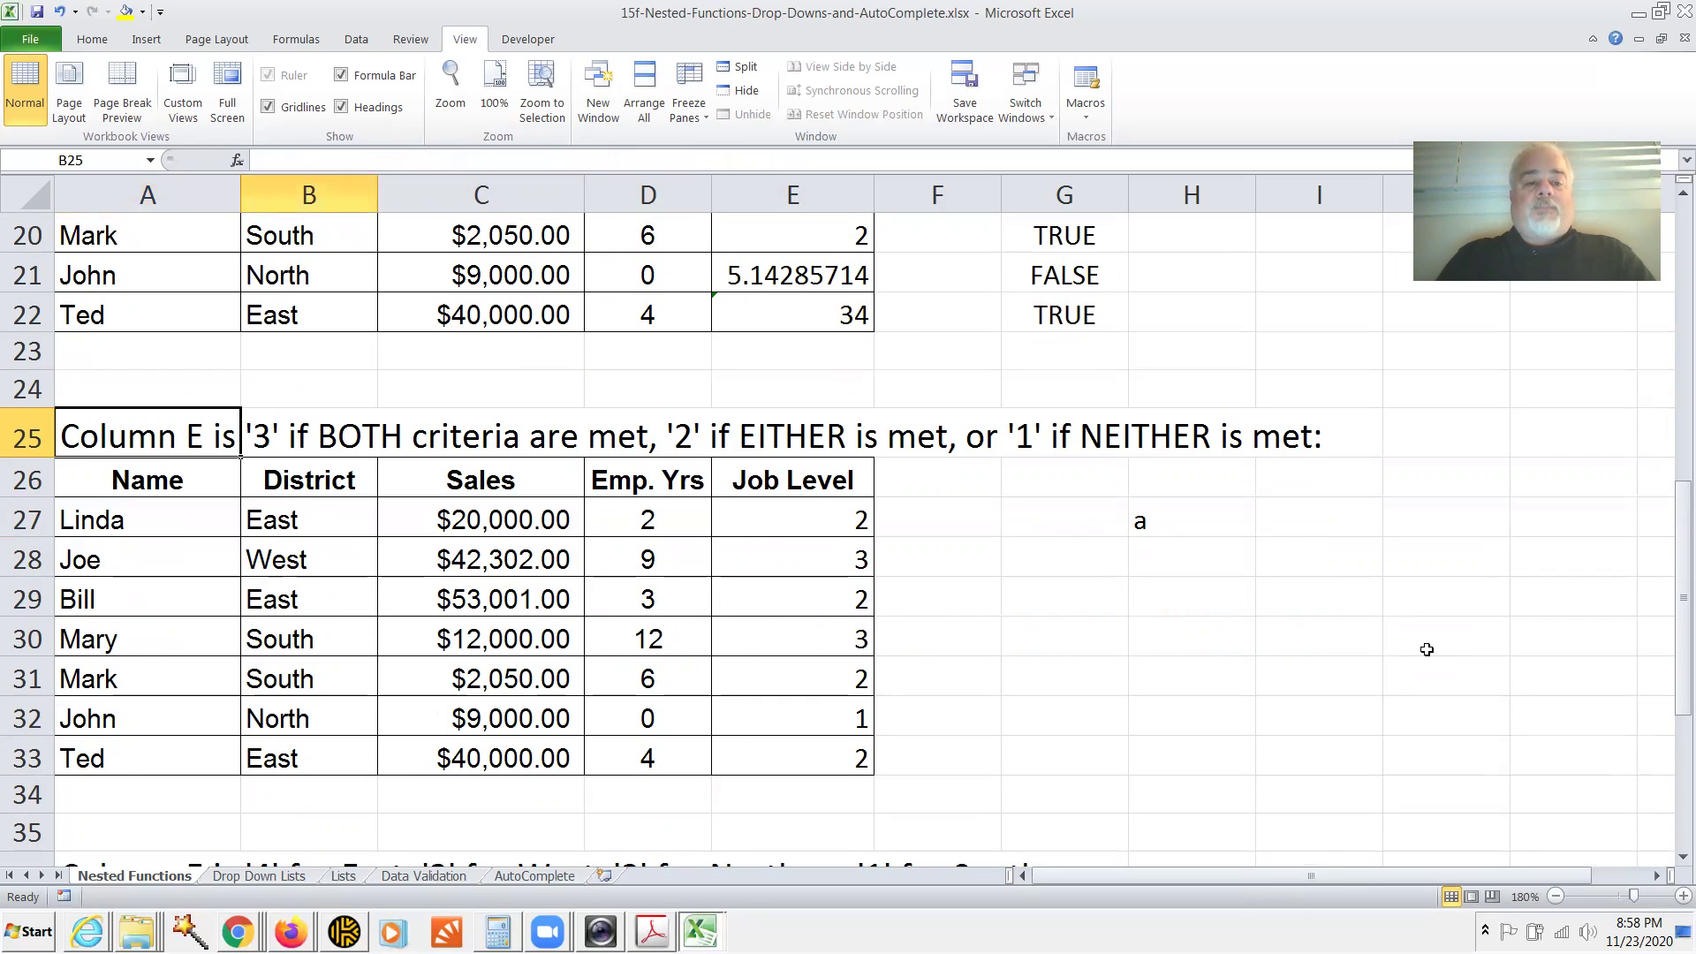
pyautogui.press('Right')
pyautogui.press('Right')
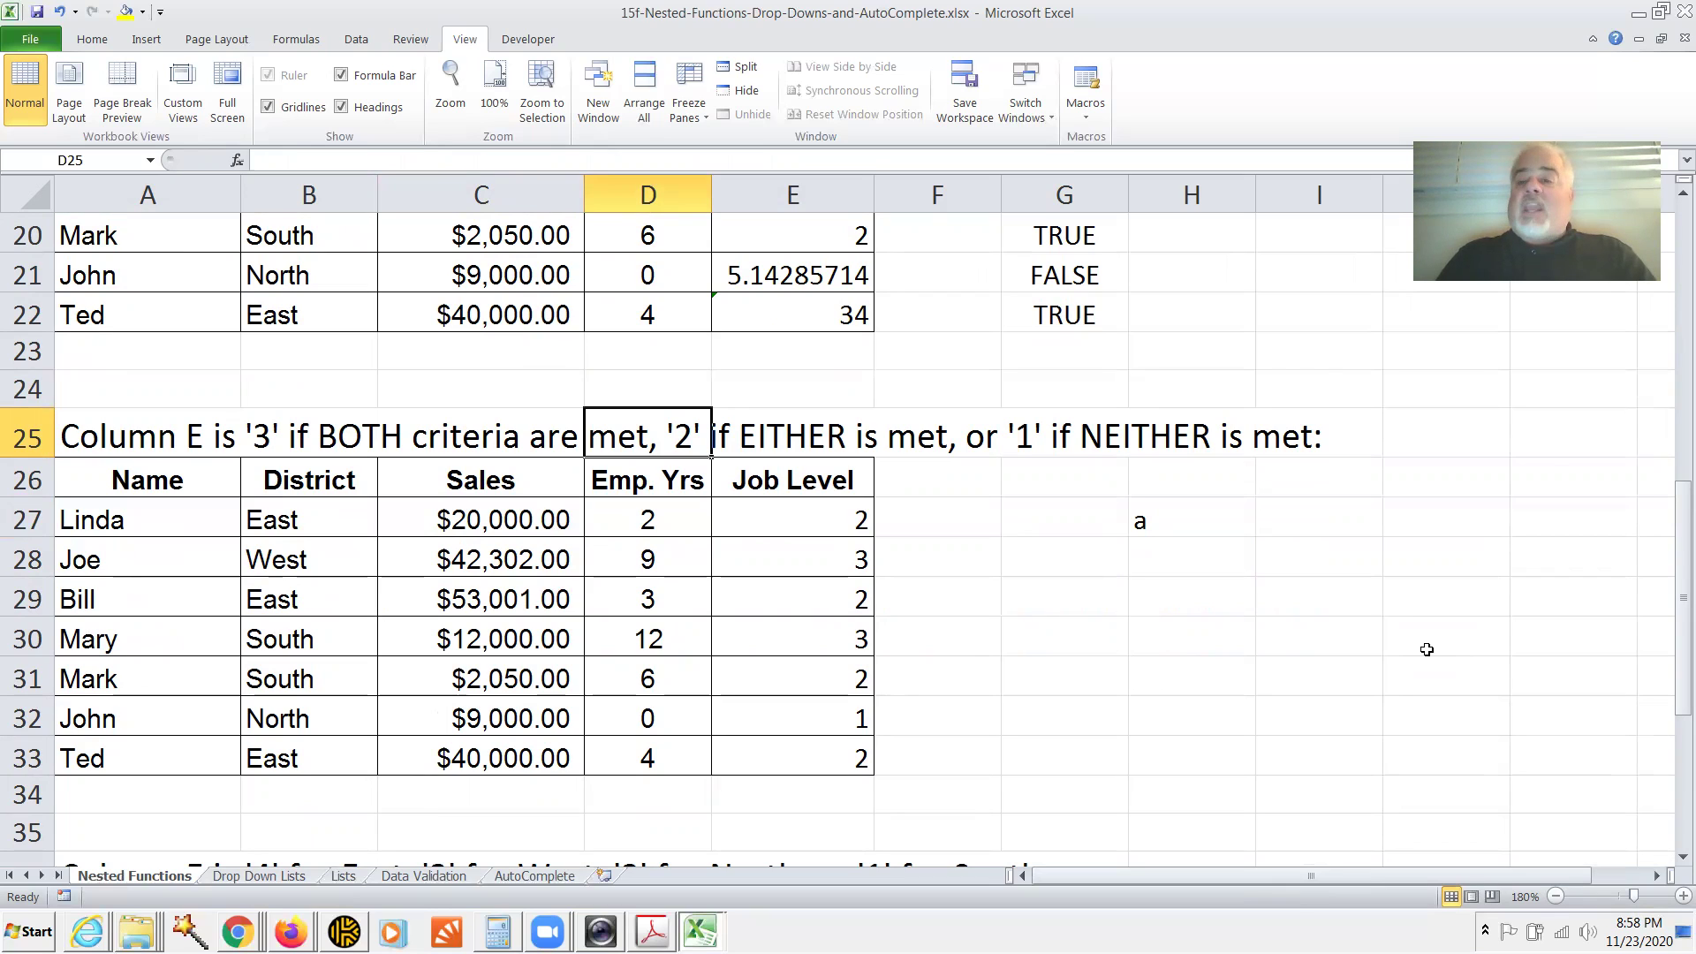
pyautogui.press('Right')
pyautogui.press('Right')
pyautogui.press('Right')
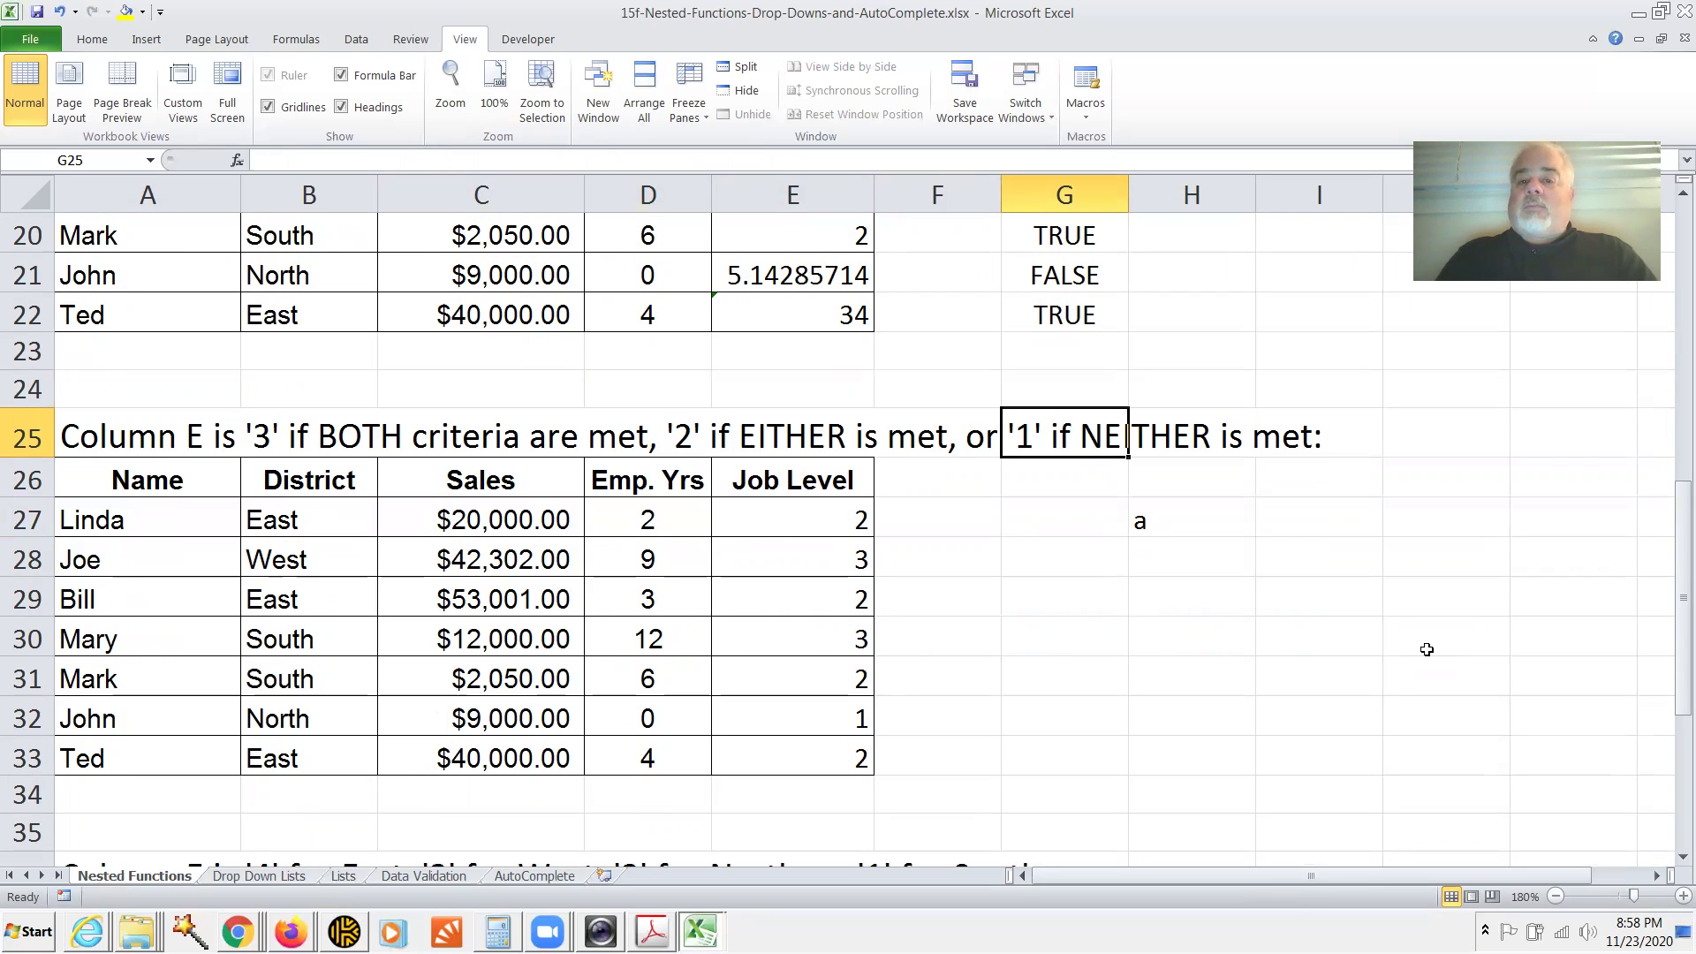
# Open the Job Level formula in E27 and highlight the nested AND logical test of its outer IF
pyautogui.press('Down')
pyautogui.press('Down')
pyautogui.press('Down')
pyautogui.press('Up')
pyautogui.press('Right')
pyautogui.press('Left')
pyautogui.press('Left')
pyautogui.press('Left')
pyautogui.press('Left')
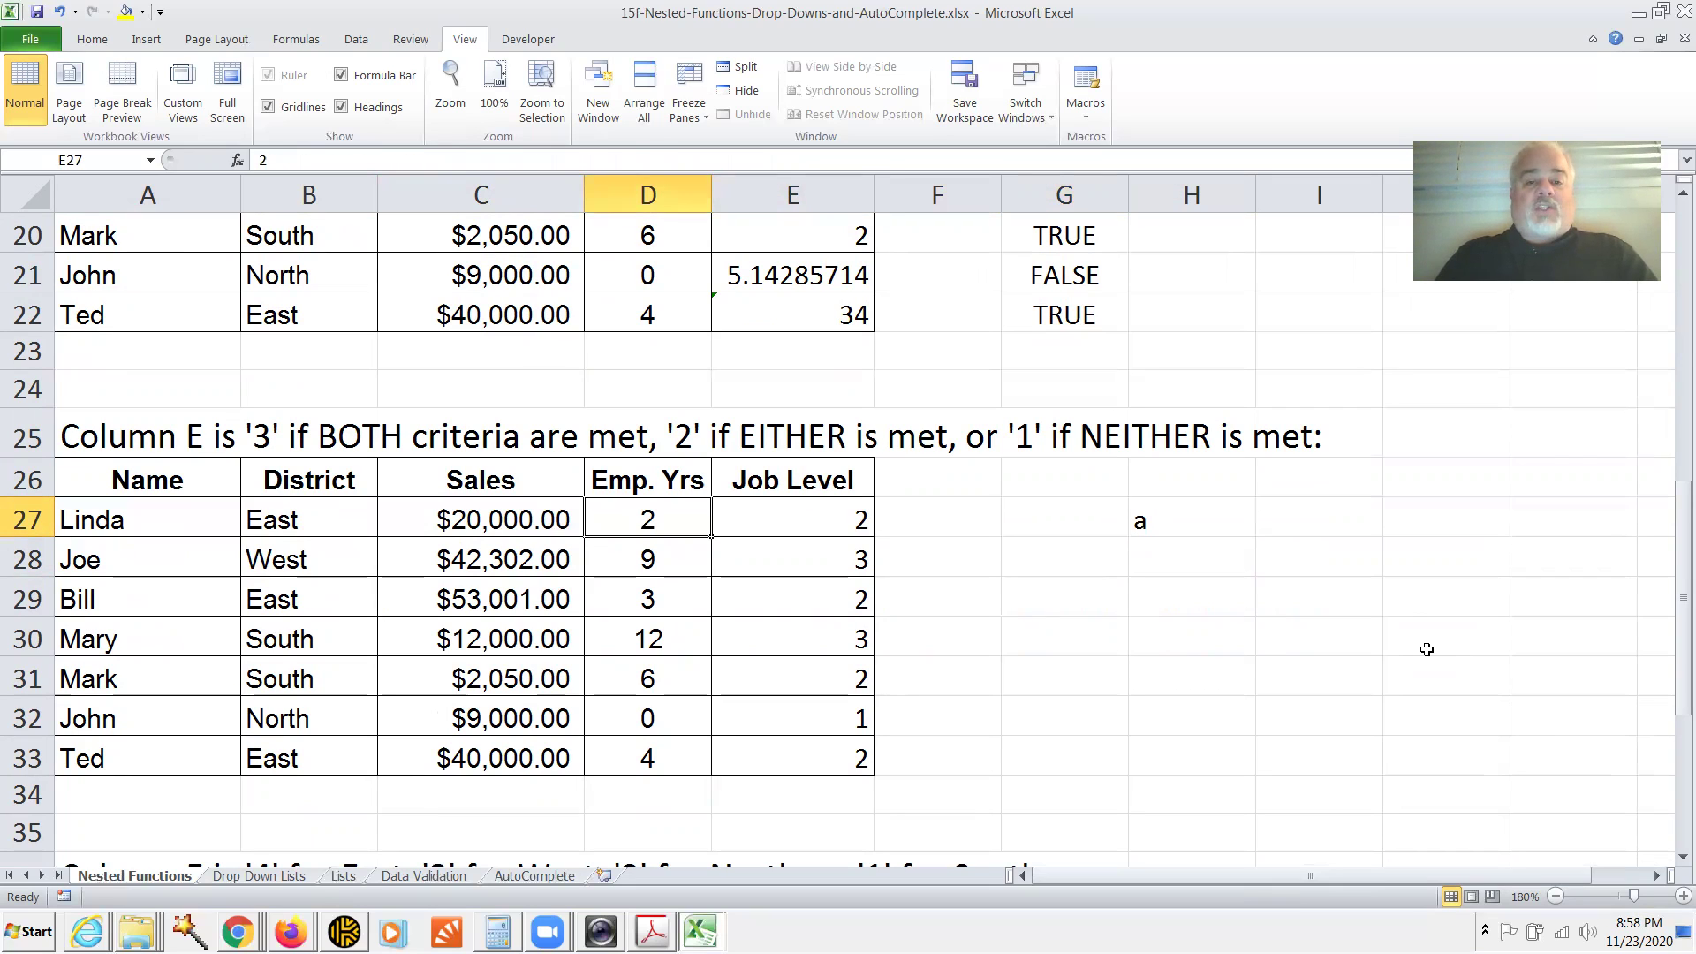
pyautogui.press('Right')
pyautogui.press('F2')
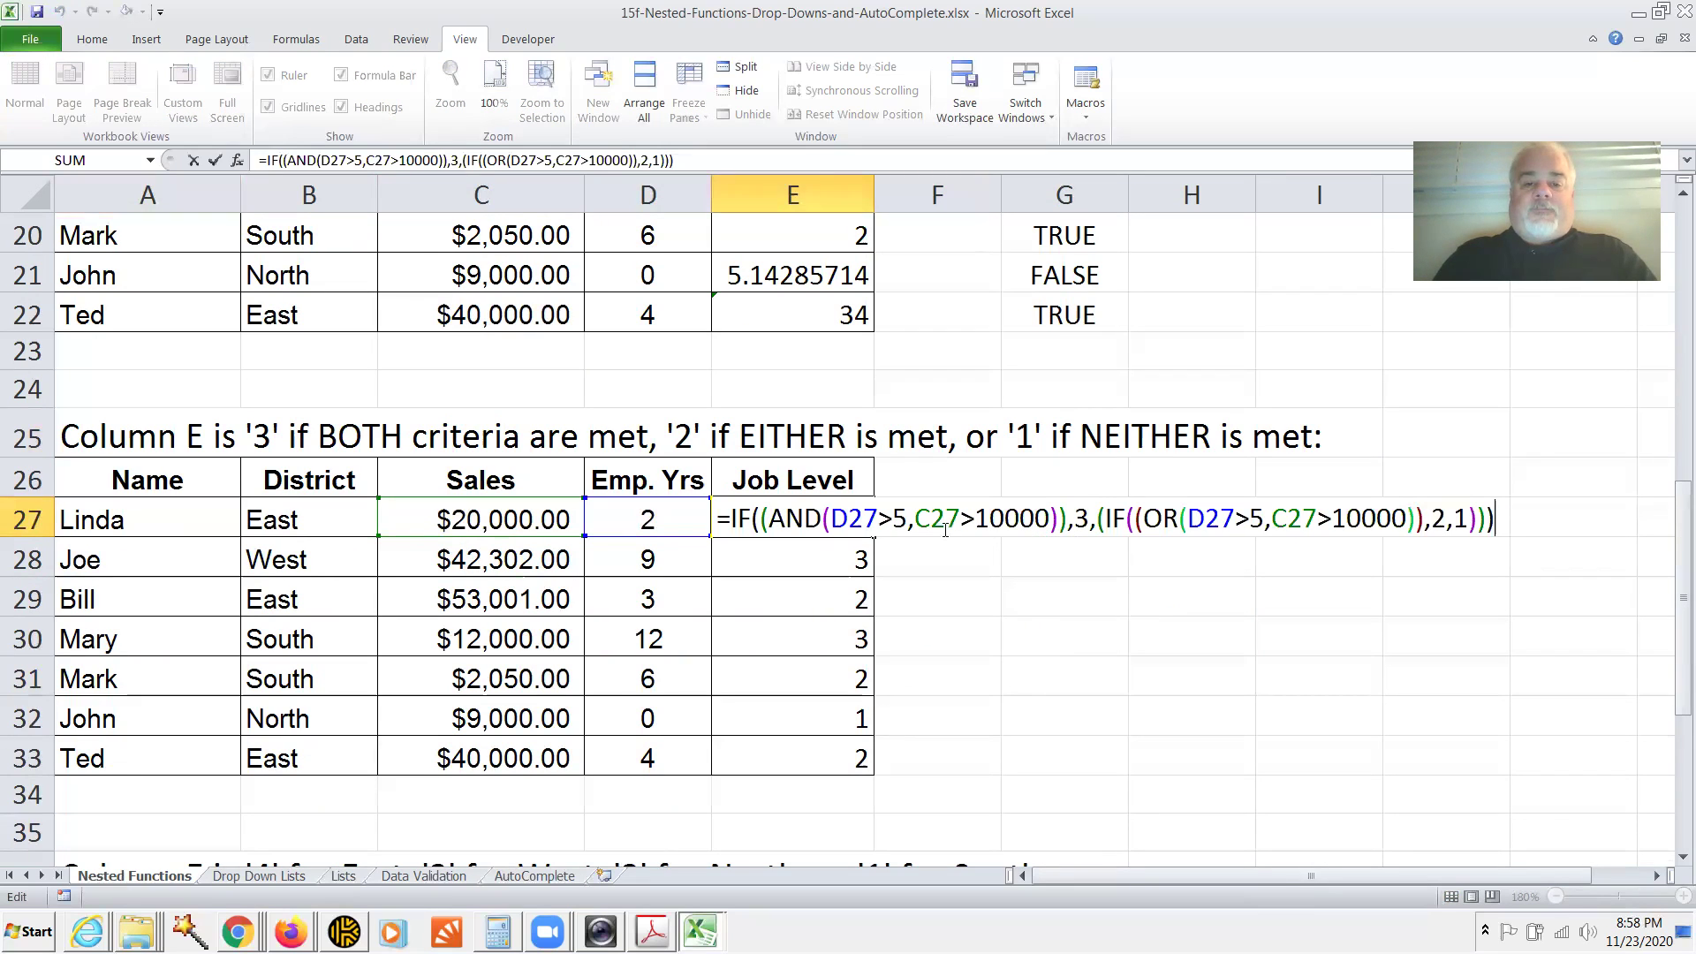
pyautogui.moveTo(765, 522); pyautogui.dragTo(1058, 535)
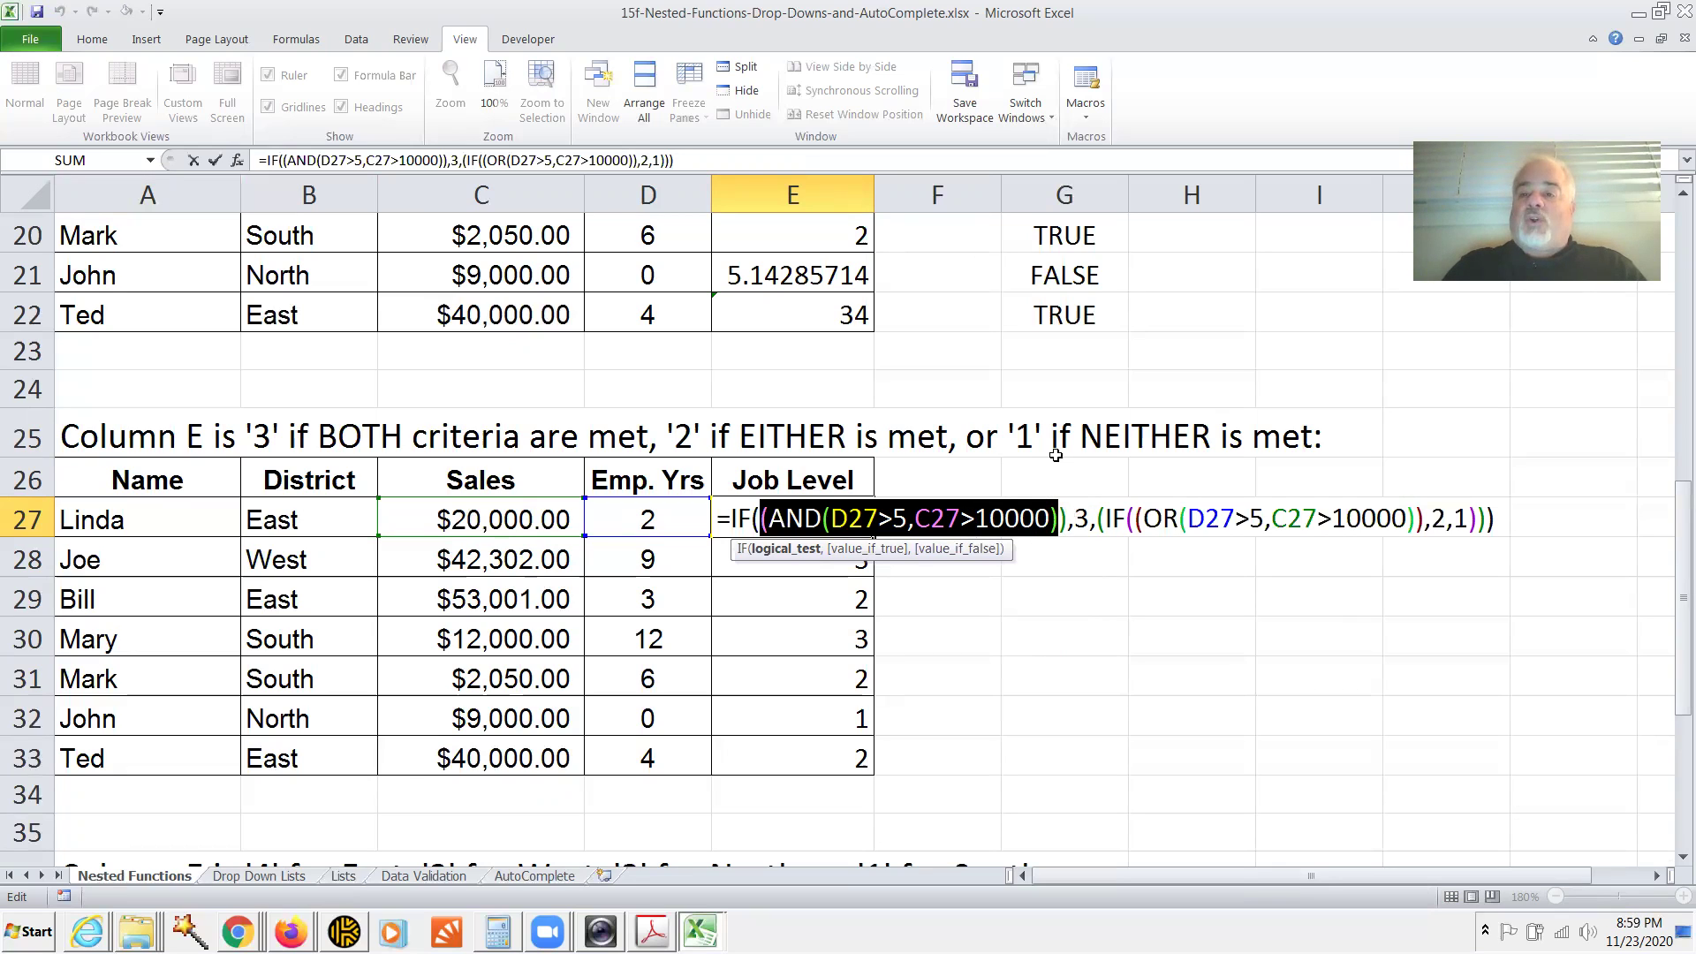
# Highlight the value-if-true argument 3 in E27's formula, and the nested IF with OR in its value-if-false argument
pyautogui.click(1078, 521)
pyautogui.doubleClick(1079, 519)
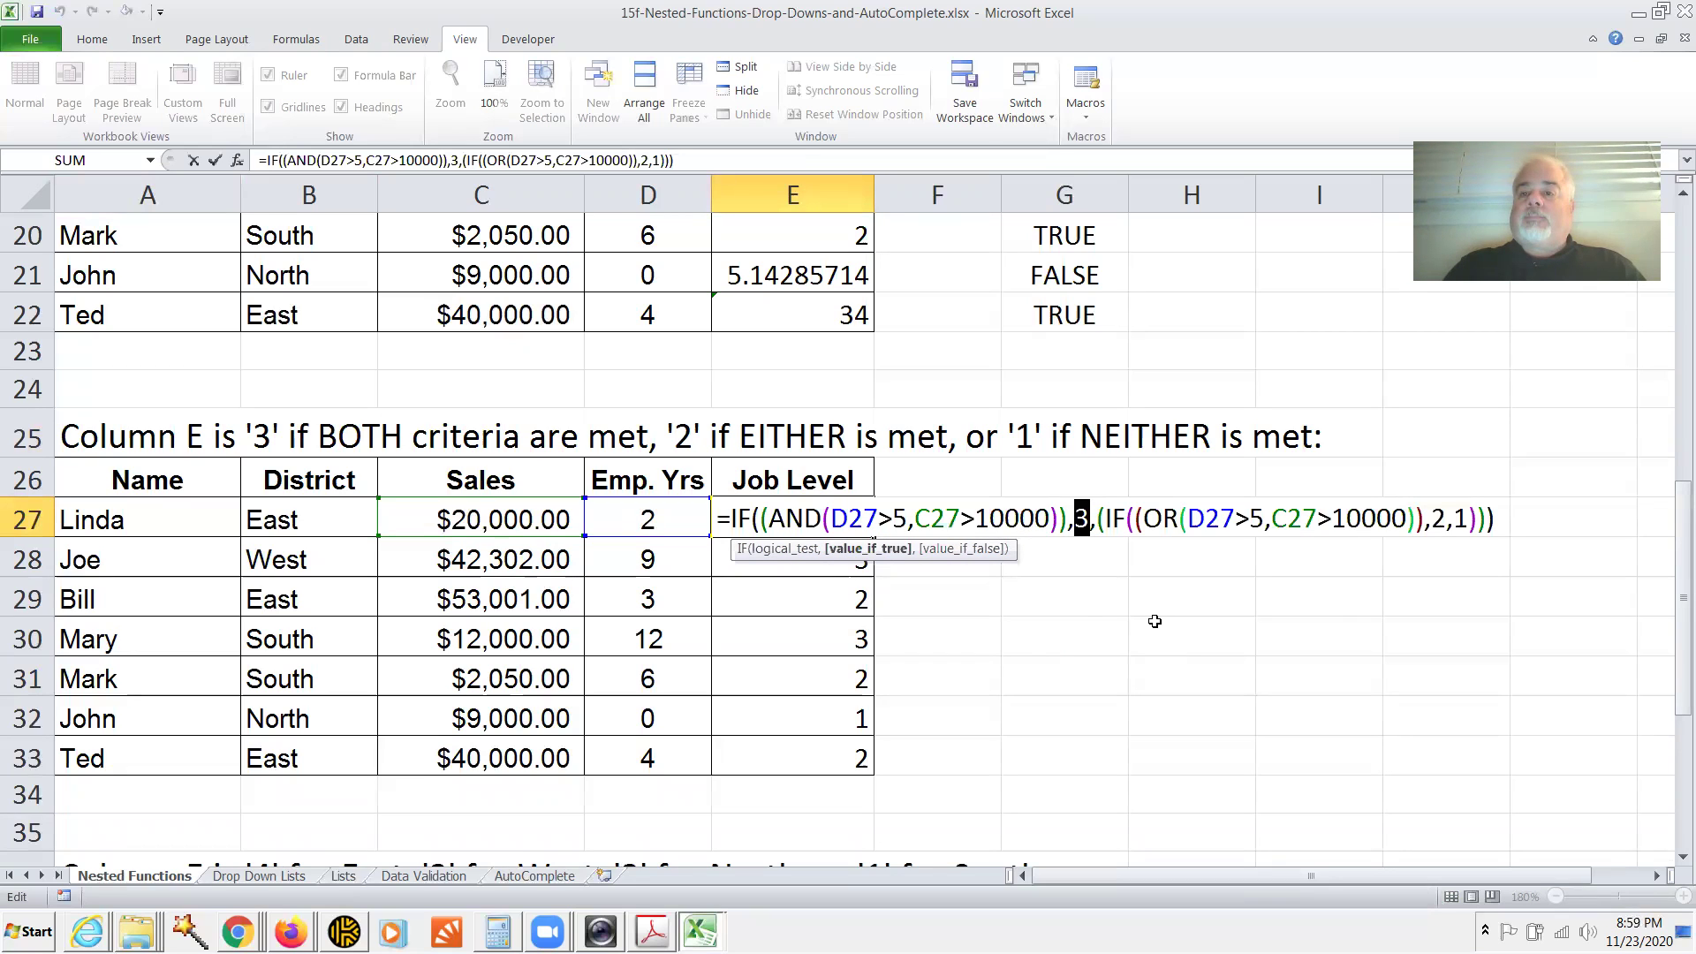
pyautogui.moveTo(762, 517); pyautogui.dragTo(1089, 528)
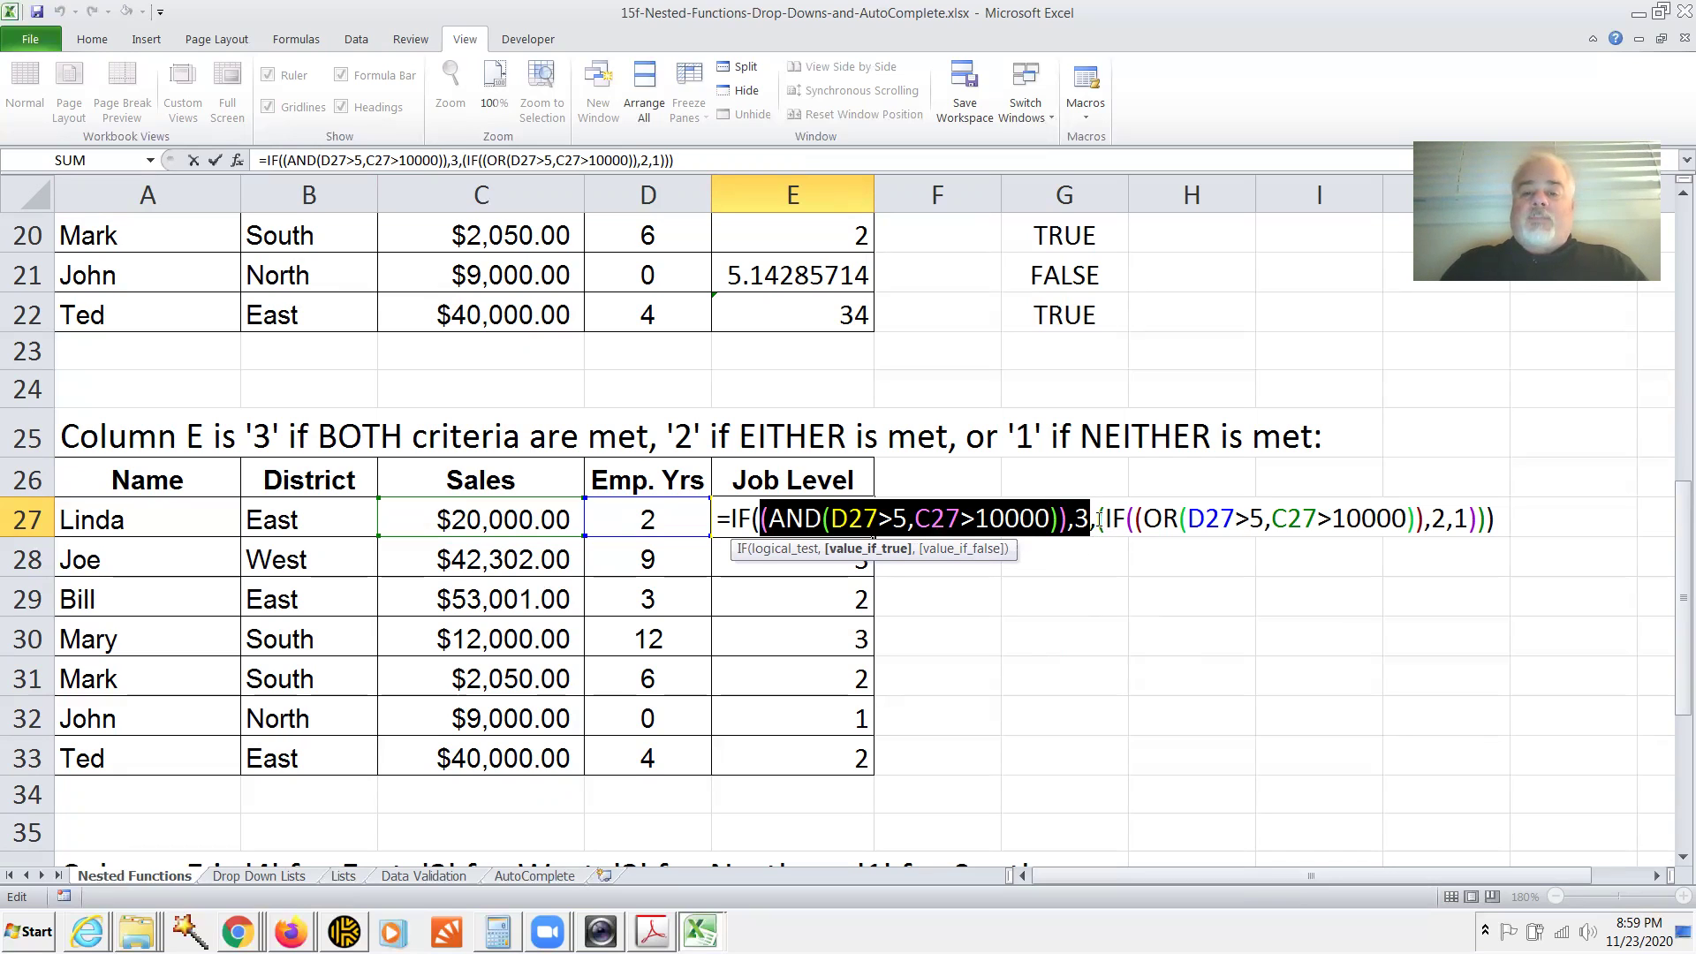
pyautogui.moveTo(1099, 519); pyautogui.dragTo(1487, 527)
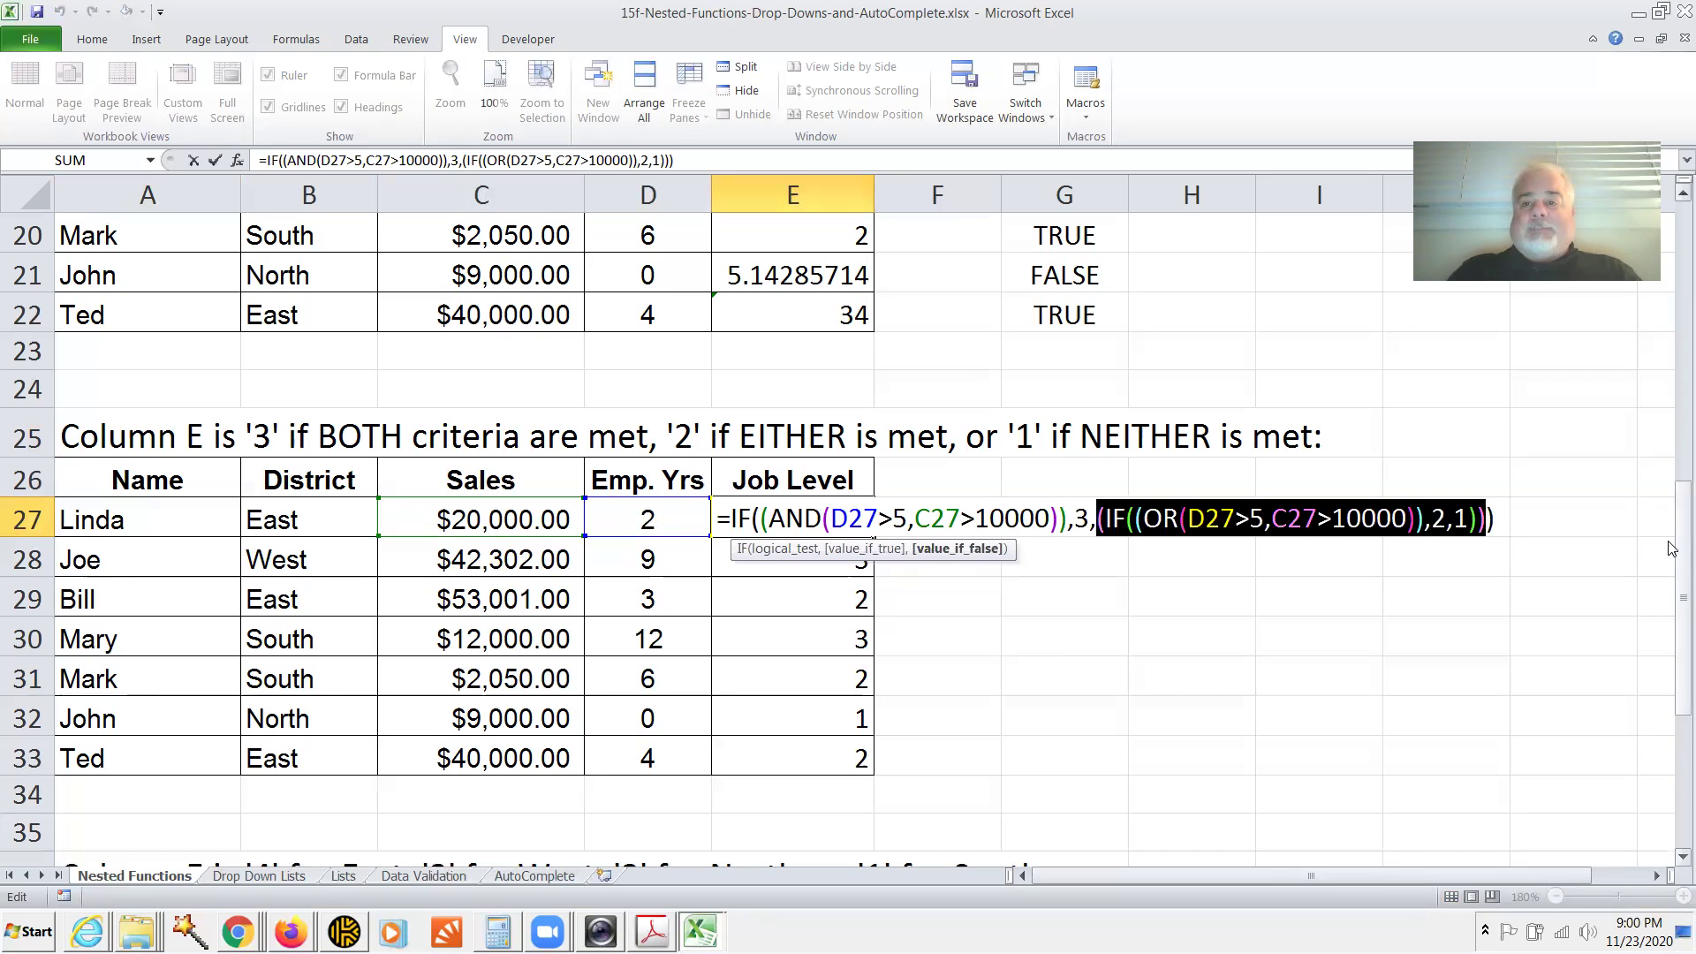
# Cancel editing E27, and open the district-based formula in E38 to highlight its nested IF test for "West"
pyautogui.moveTo(1672, 550); pyautogui.dragTo(1672, 742)
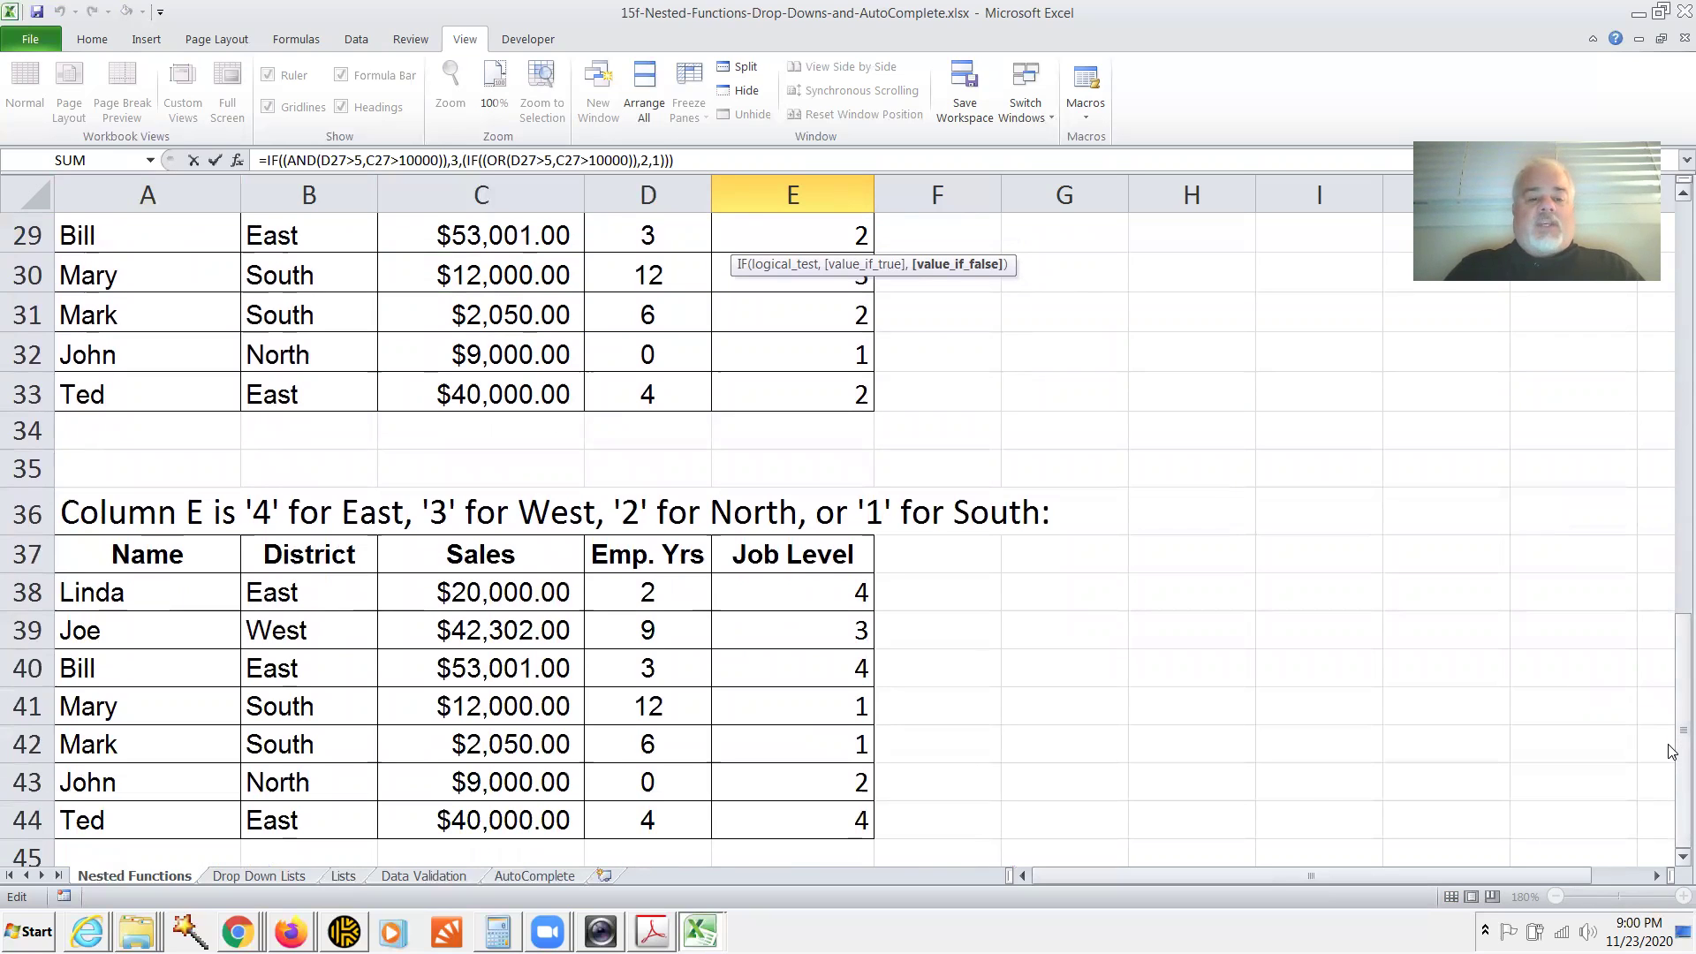
pyautogui.click(823, 601)
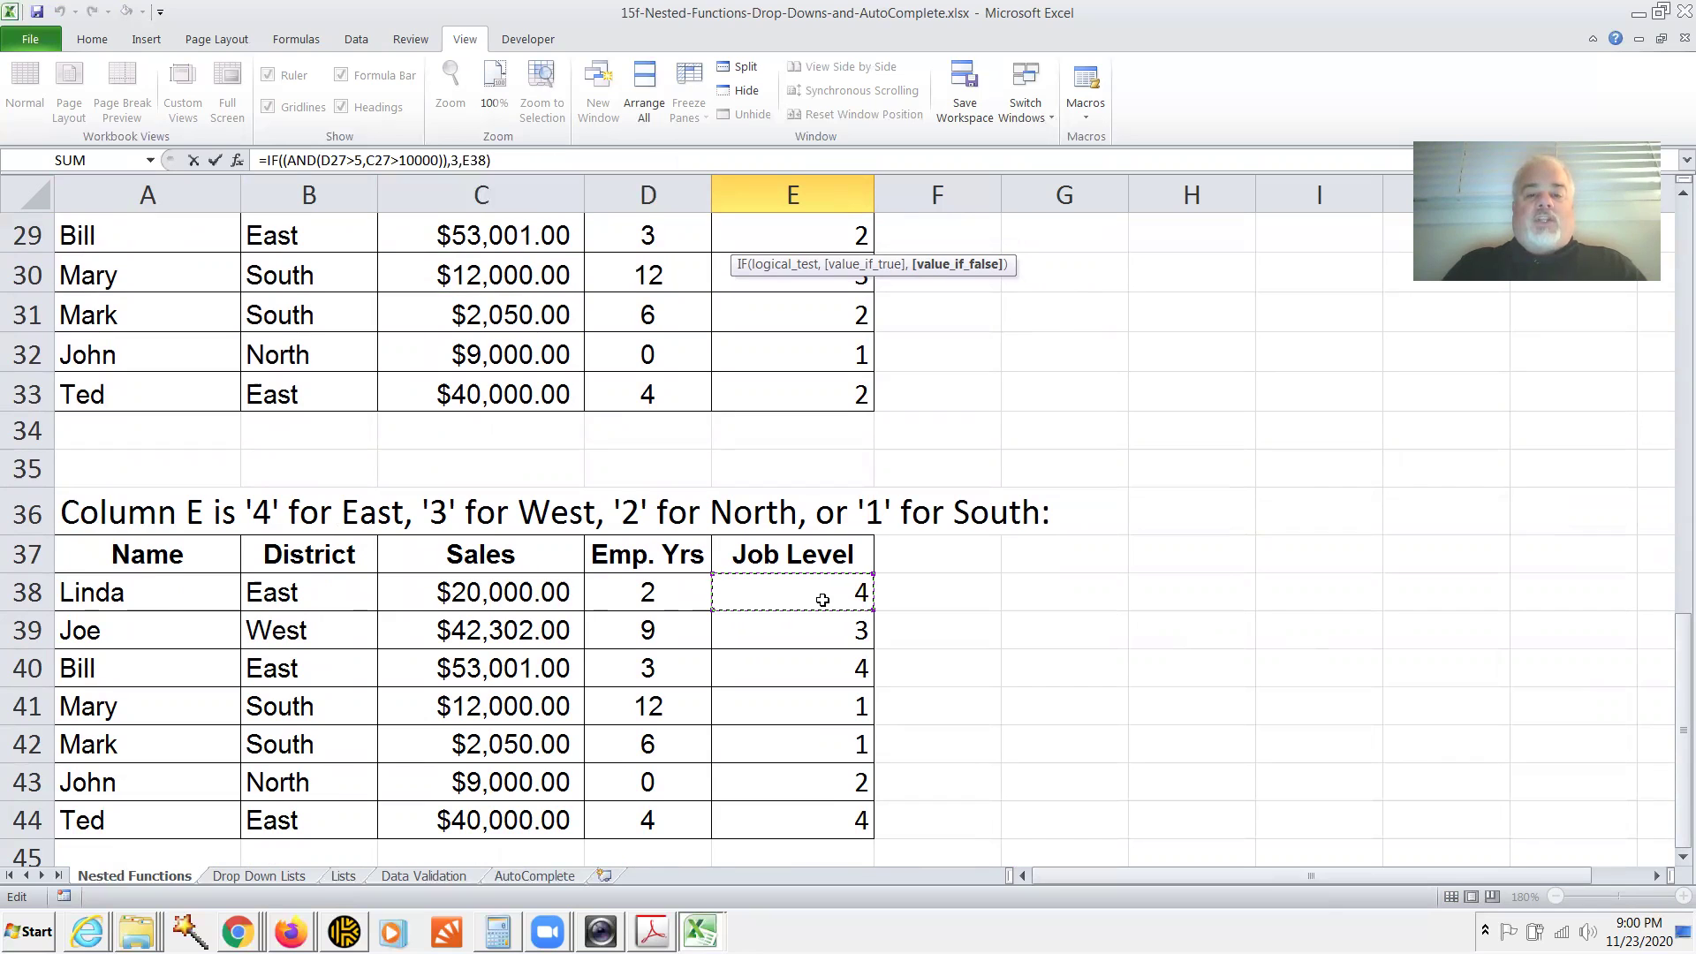
pyautogui.press('Escape')
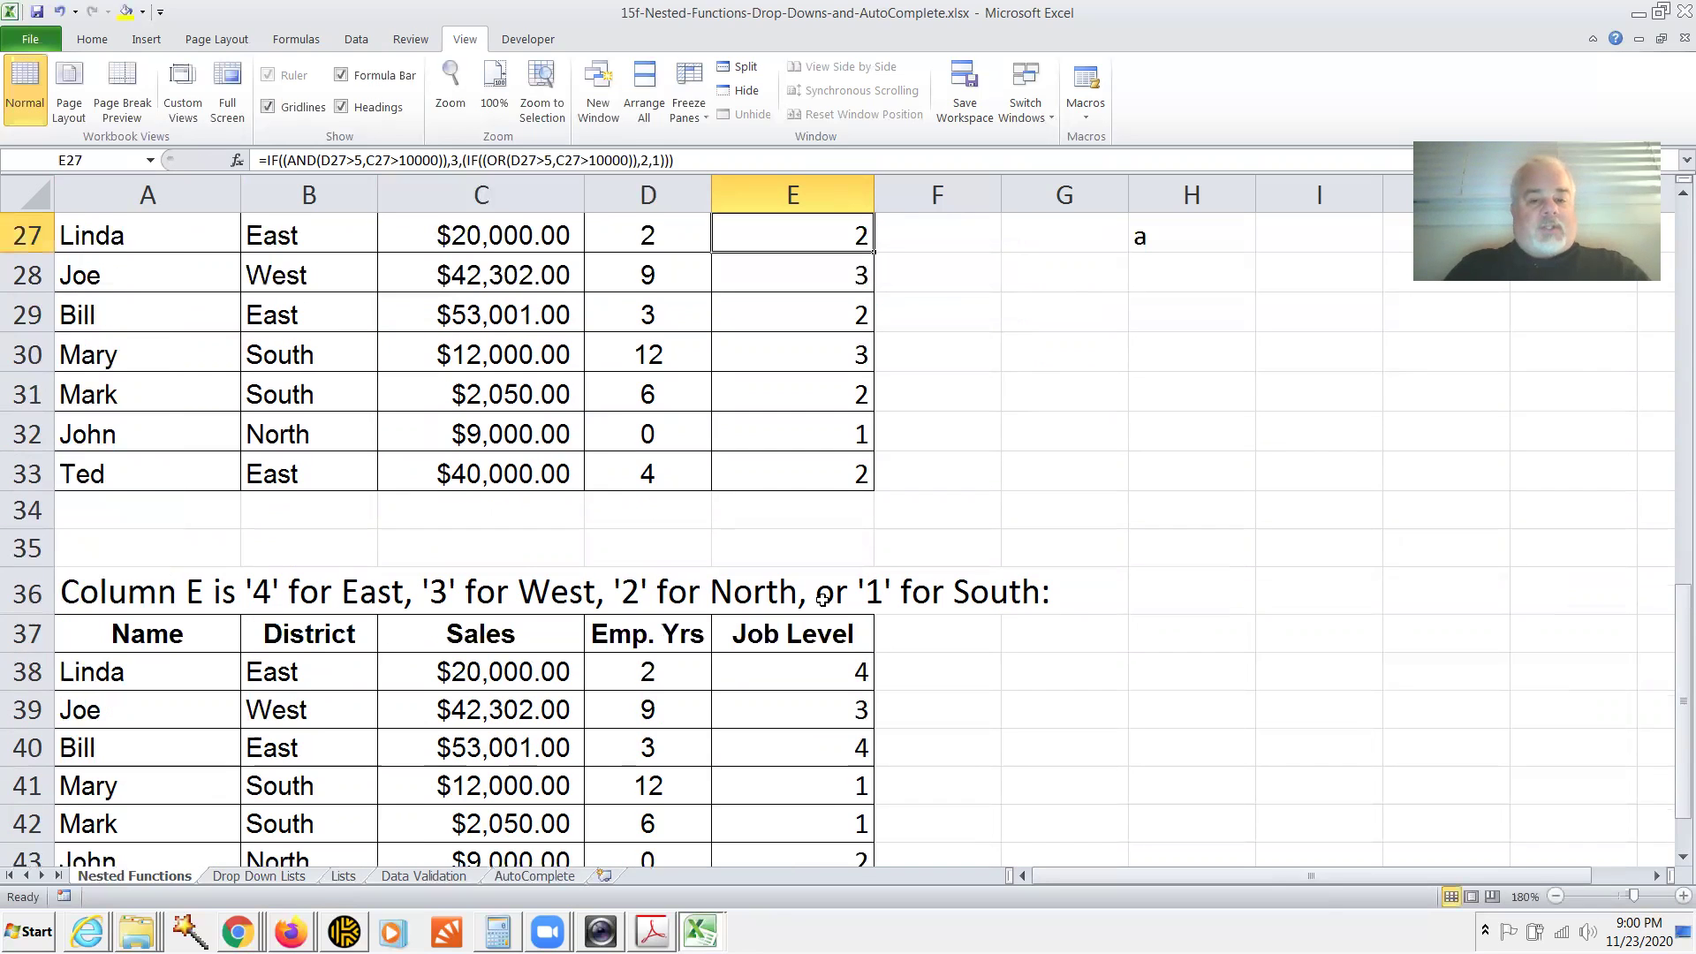
pyautogui.click(813, 677)
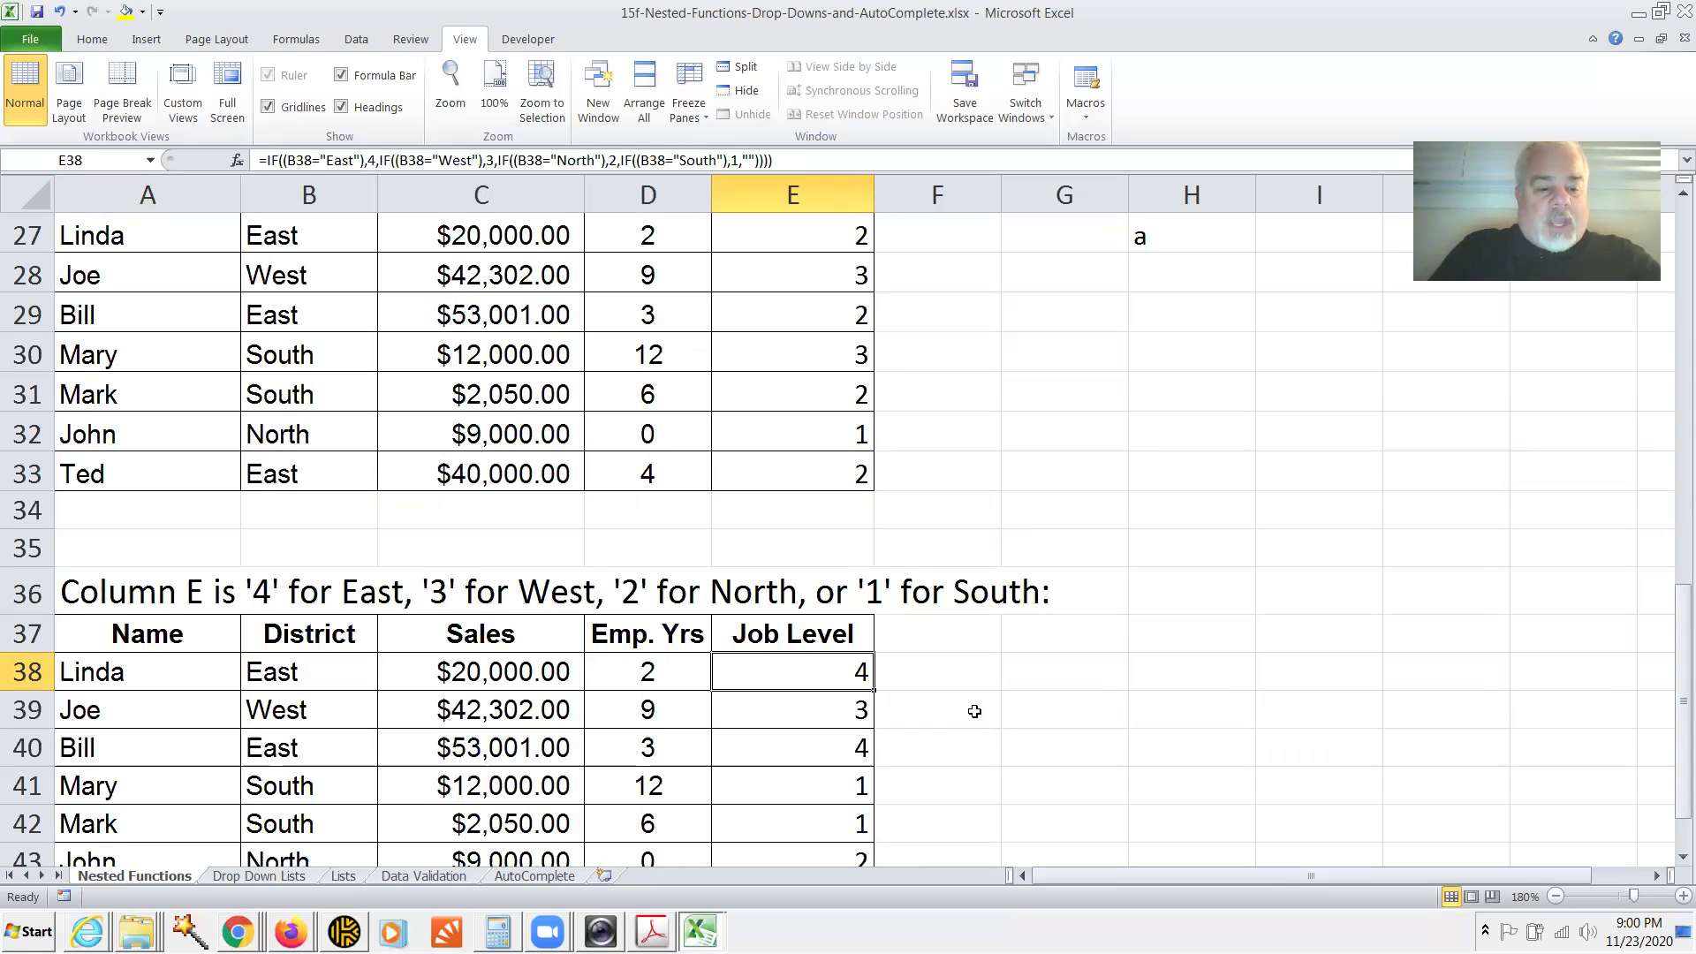
pyautogui.press('F2')
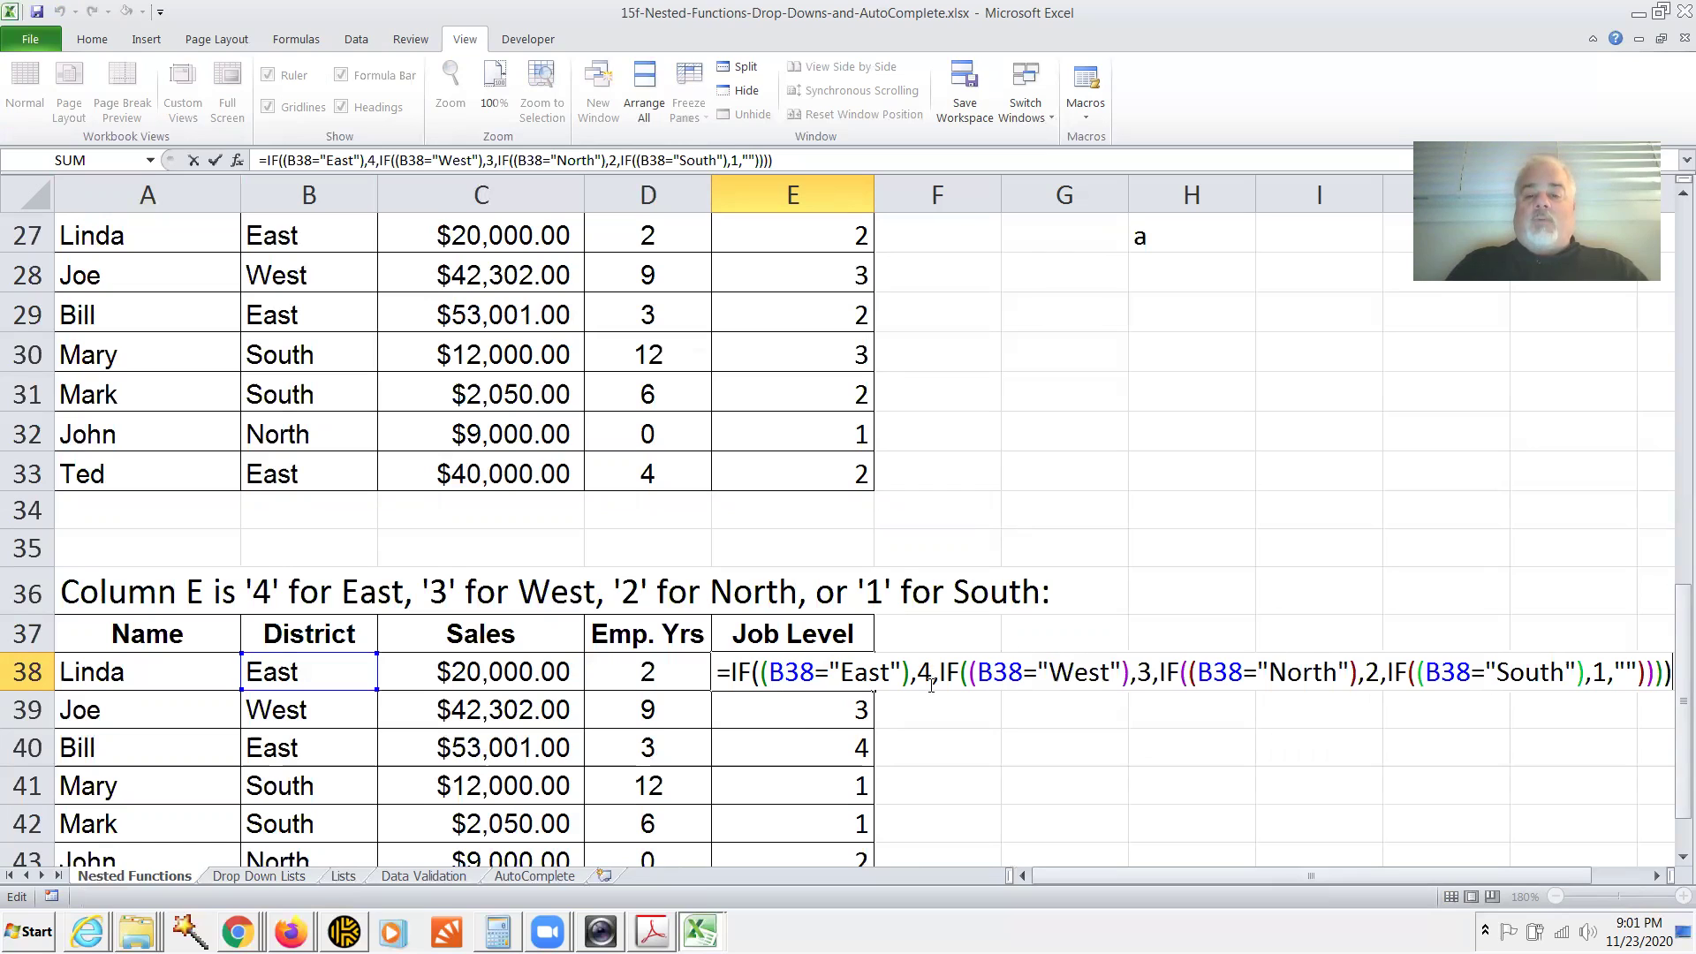
pyautogui.moveTo(941, 674); pyautogui.dragTo(1129, 689)
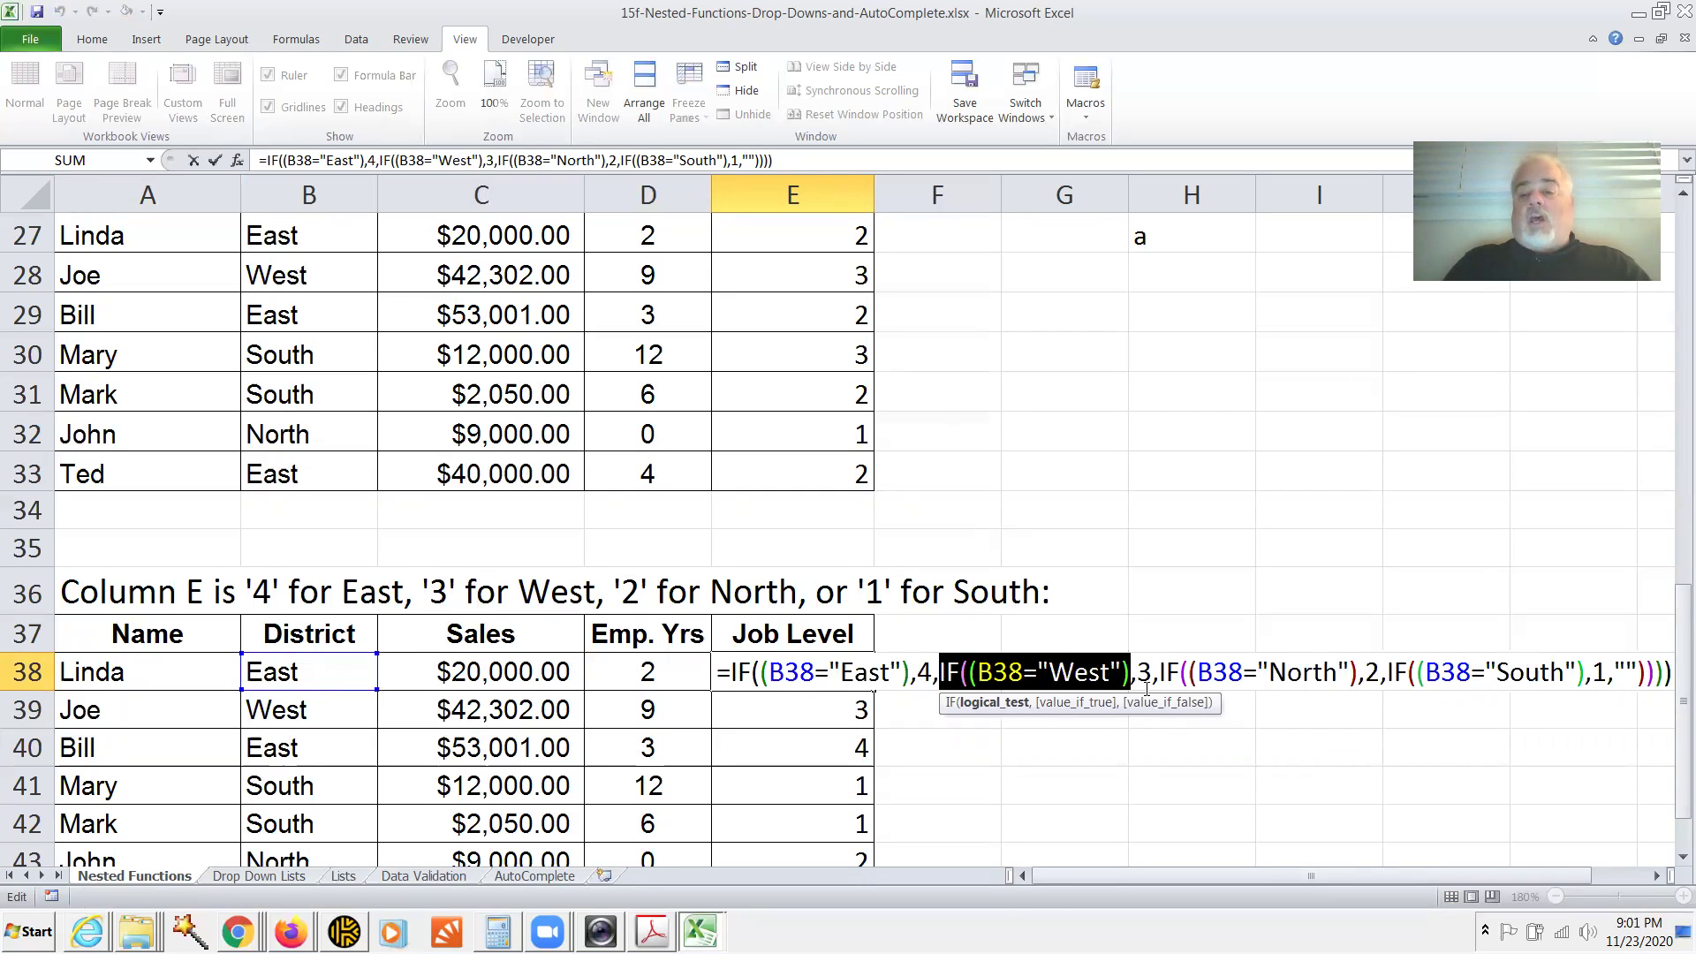
# Highlight the nested IF test for "North" and the nested IF for "South" in E38's formula, and leave the formula unchanged
pyautogui.click(1160, 676)
pyautogui.moveTo(1159, 676); pyautogui.dragTo(1365, 674)
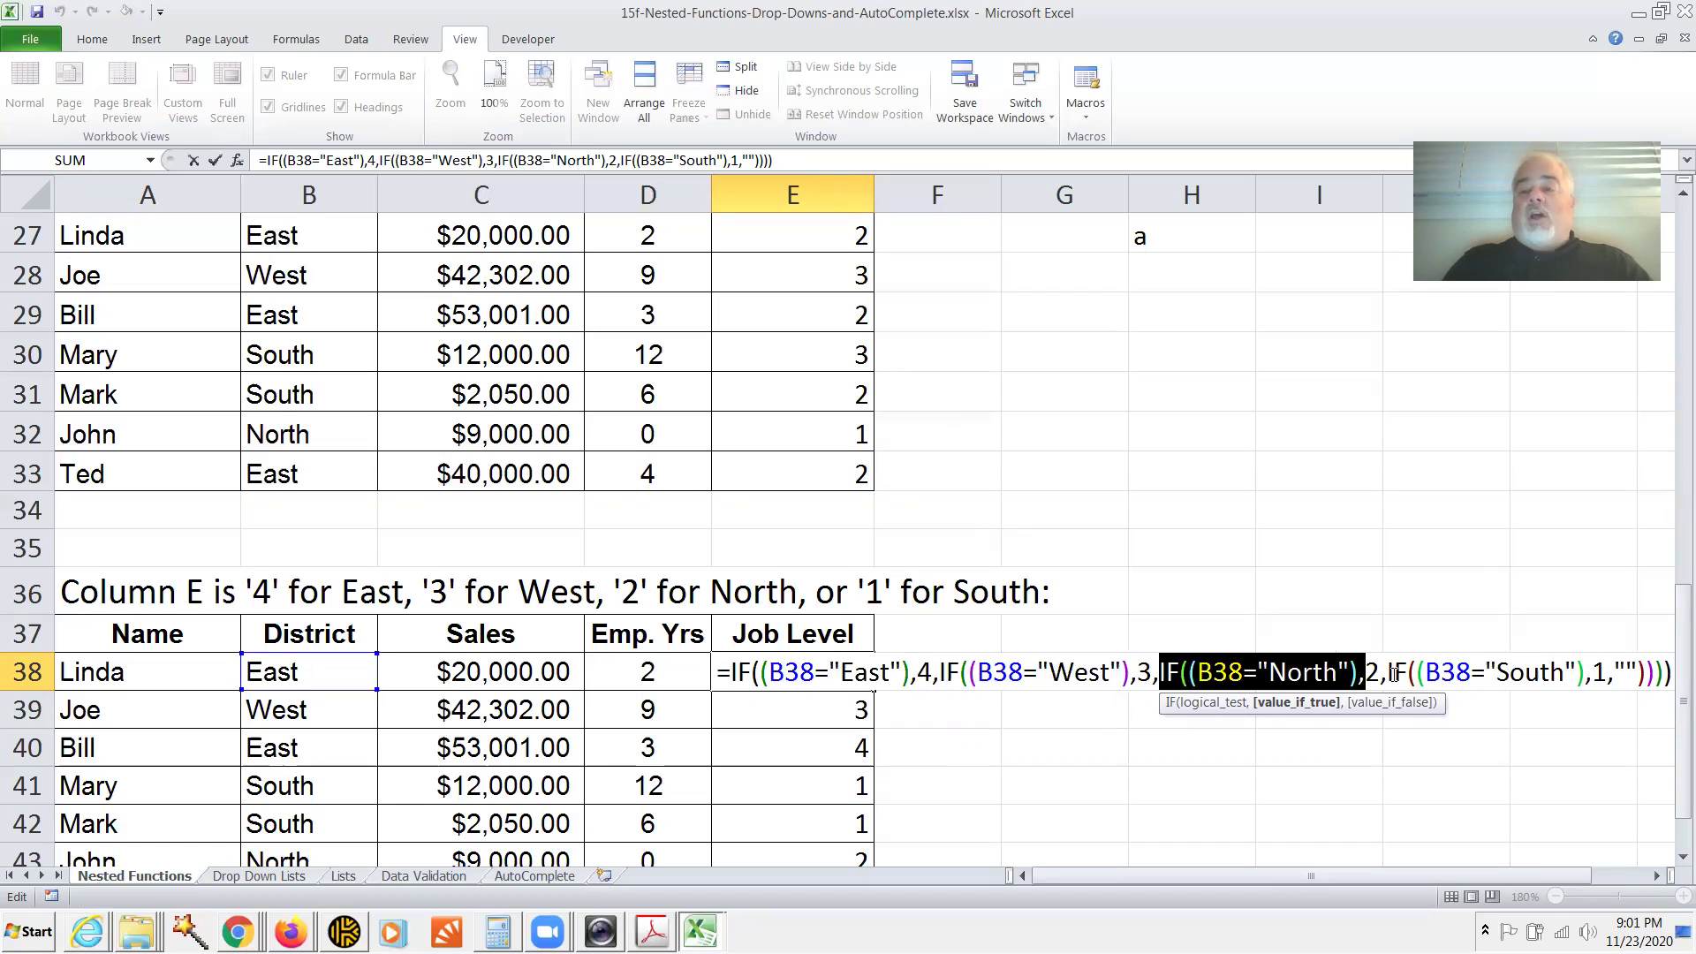
pyautogui.moveTo(1388, 676); pyautogui.dragTo(1567, 698)
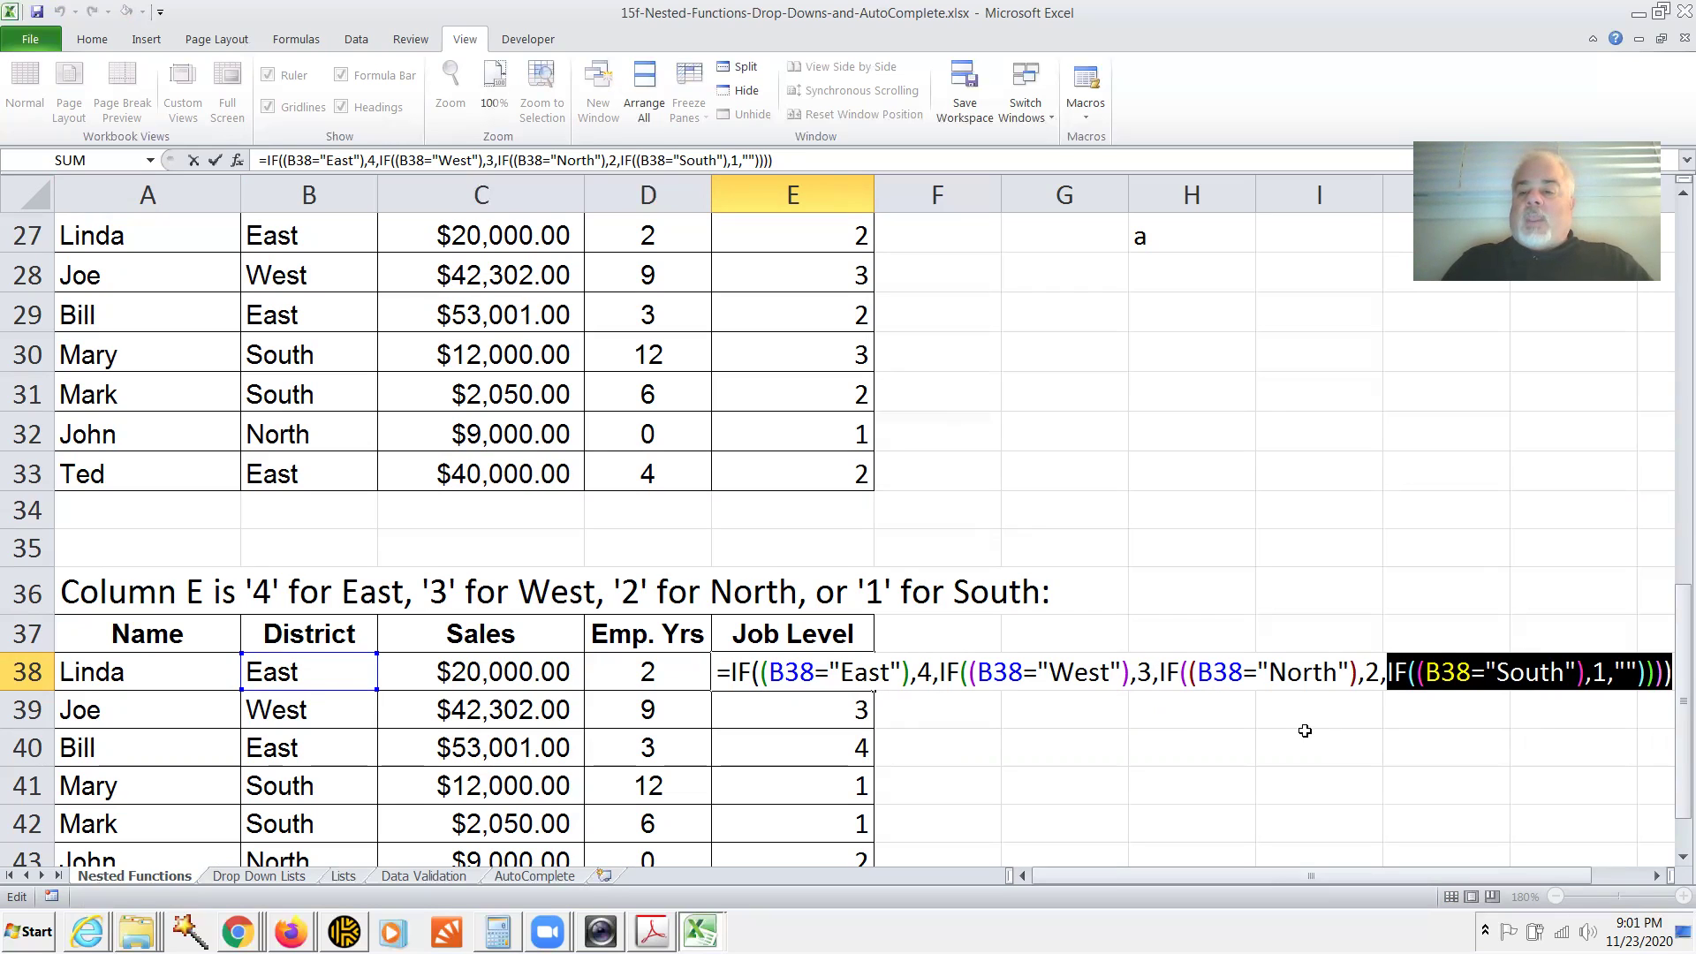
pyautogui.click(1575, 746)
pyautogui.press('Escape')
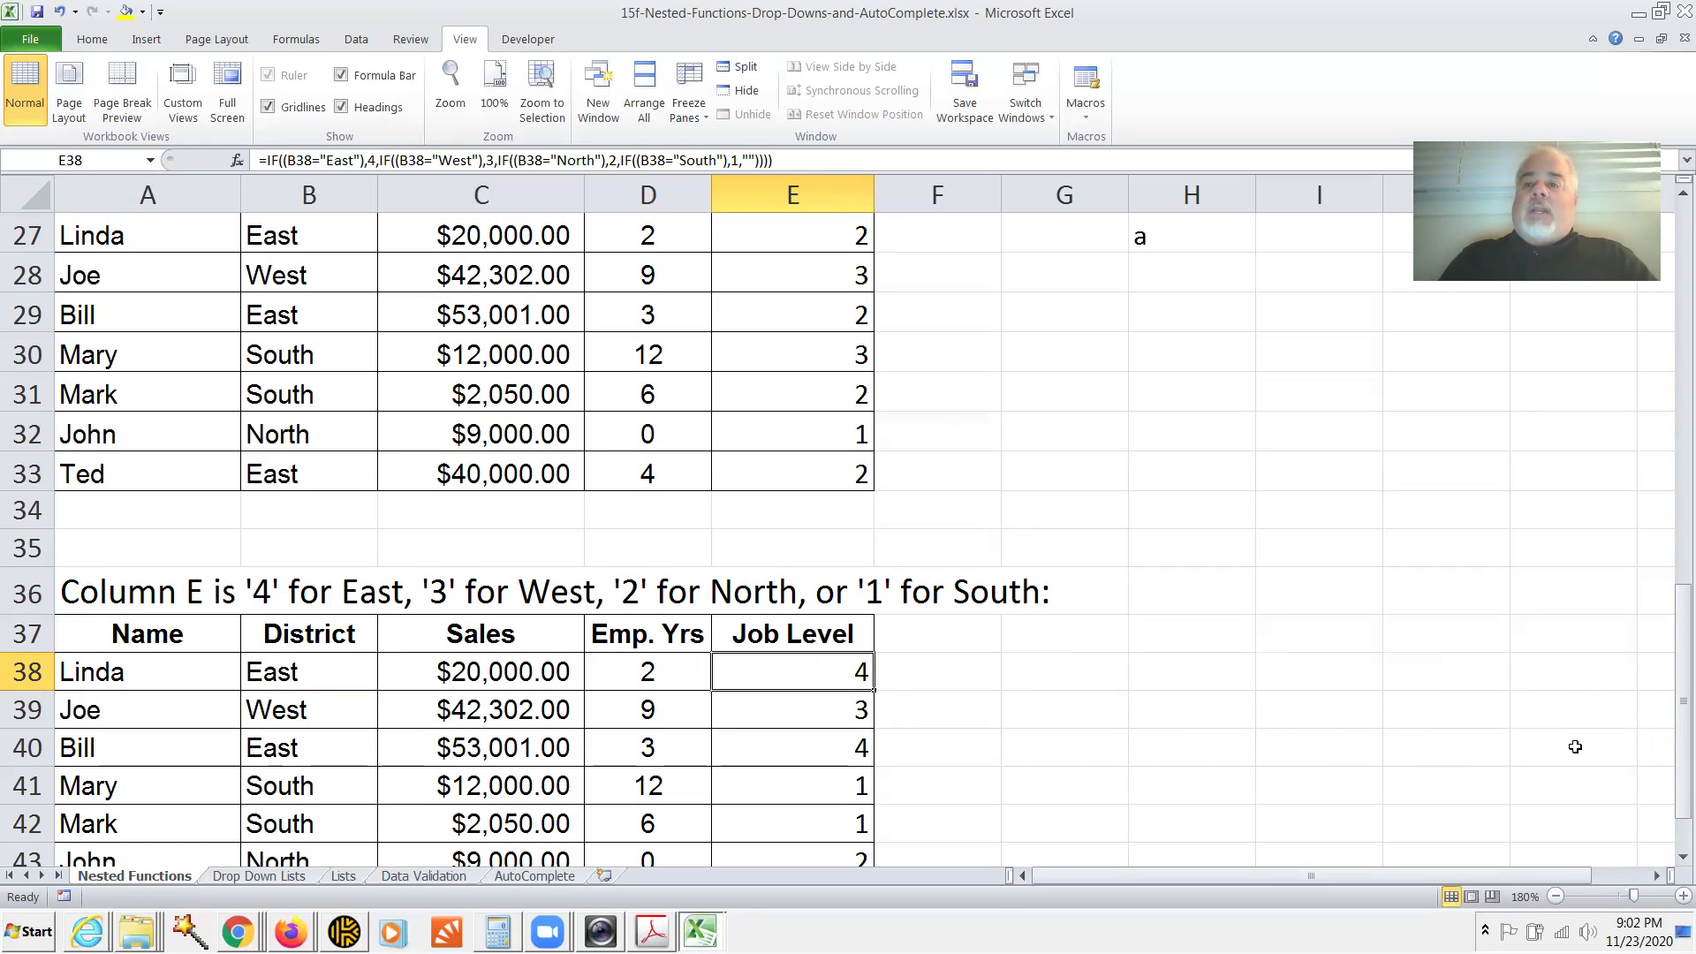
# Bring the whole district-based Job Level table through row 44 into view and return to E38
pyautogui.press('Down')
pyautogui.press('Down')
pyautogui.press('Down')
pyautogui.press('Down')
pyautogui.press('Down')
pyautogui.press('Down')
pyautogui.press('Down')
pyautogui.press('Down')
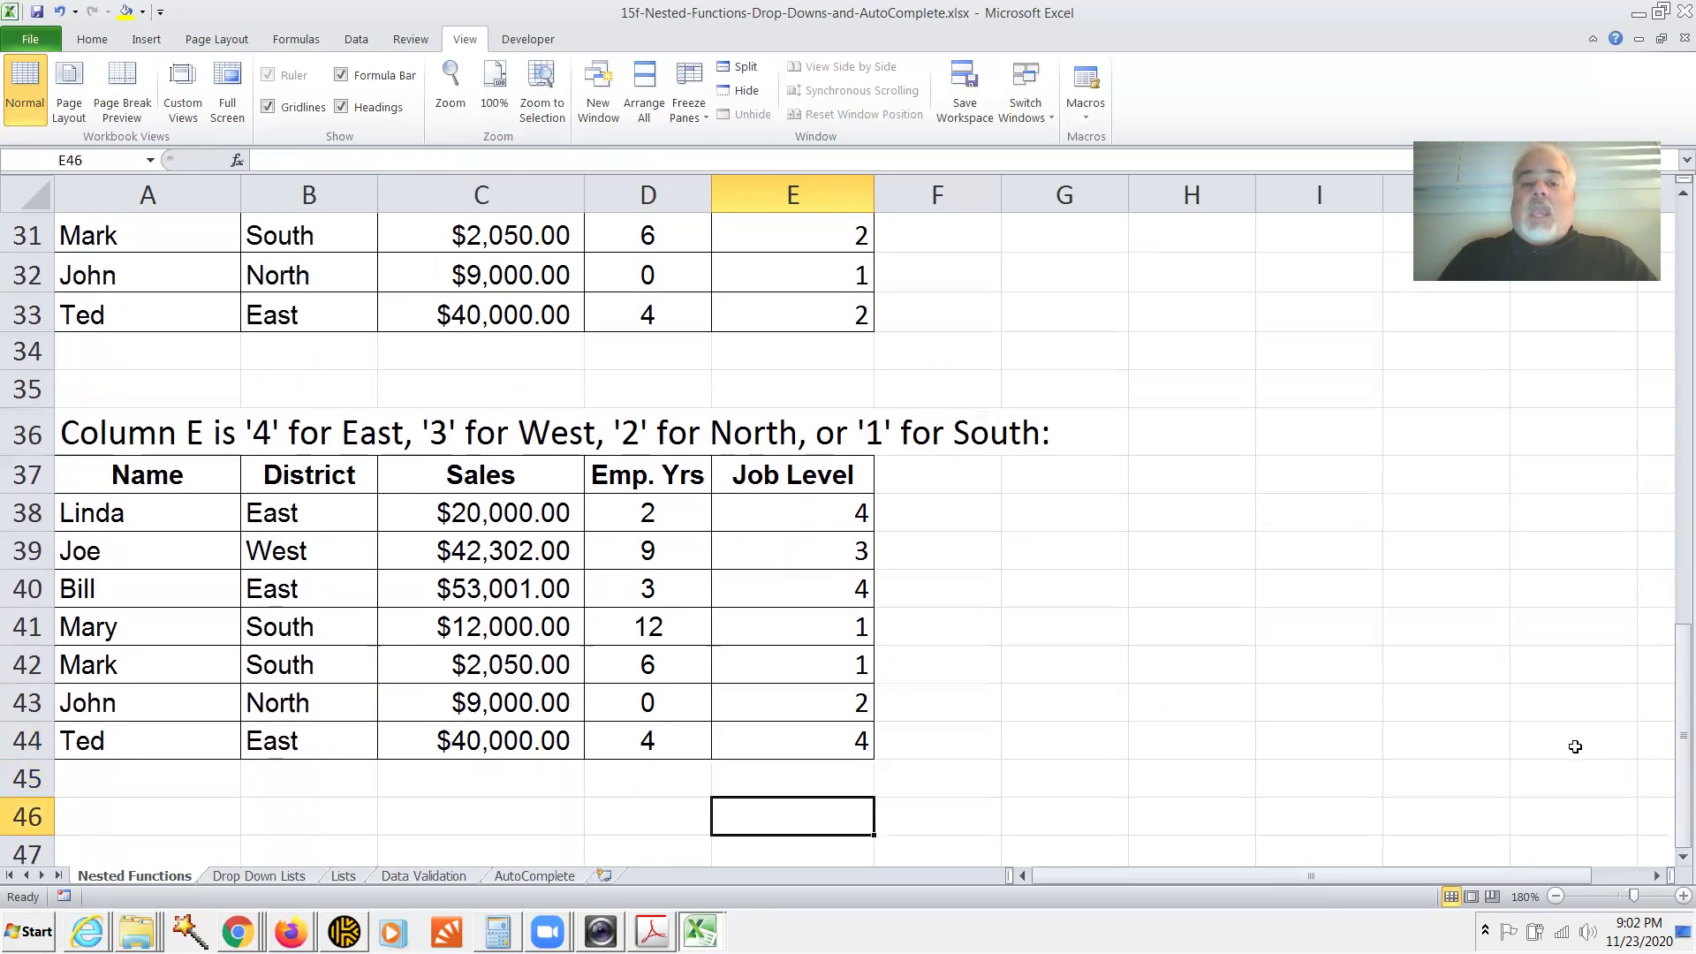
pyautogui.press('Up')
pyautogui.press('Up')
pyautogui.press('Up')
pyautogui.press('Up')
pyautogui.press('Up')
pyautogui.press('Up')
pyautogui.press('Up')
pyautogui.press('Up')
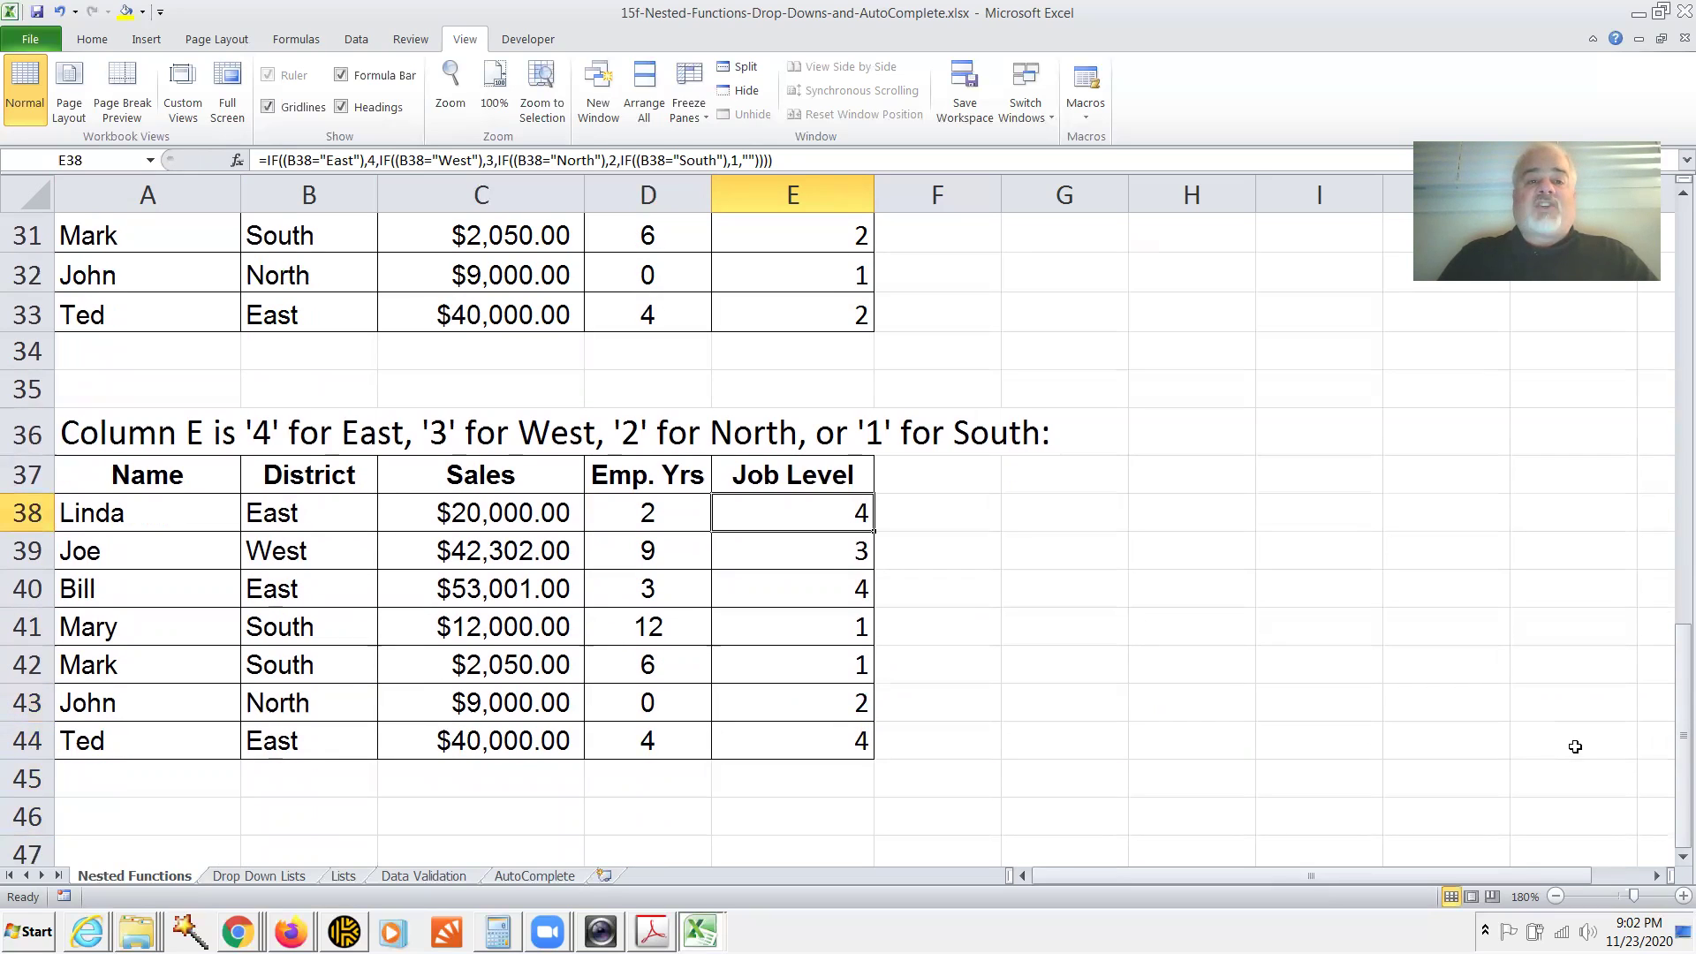
# Open the Job Level formula in E39 to examine its chain of nested district IFs, and close it without edits
pyautogui.press('Down')
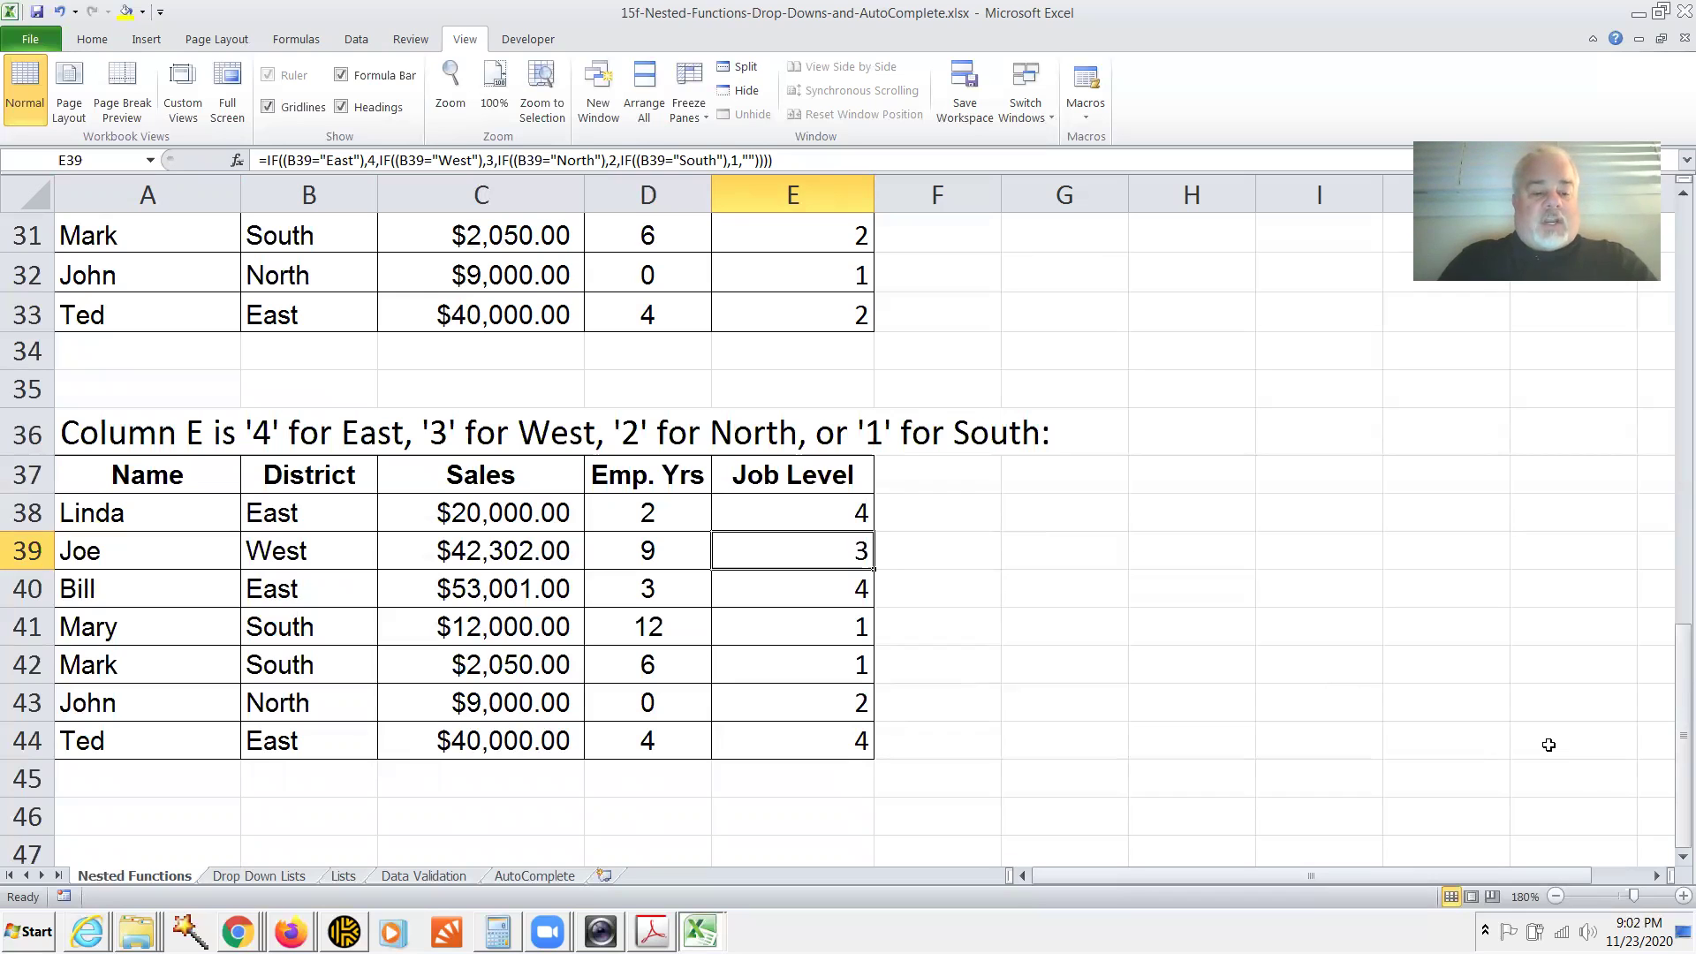
pyautogui.press('F2')
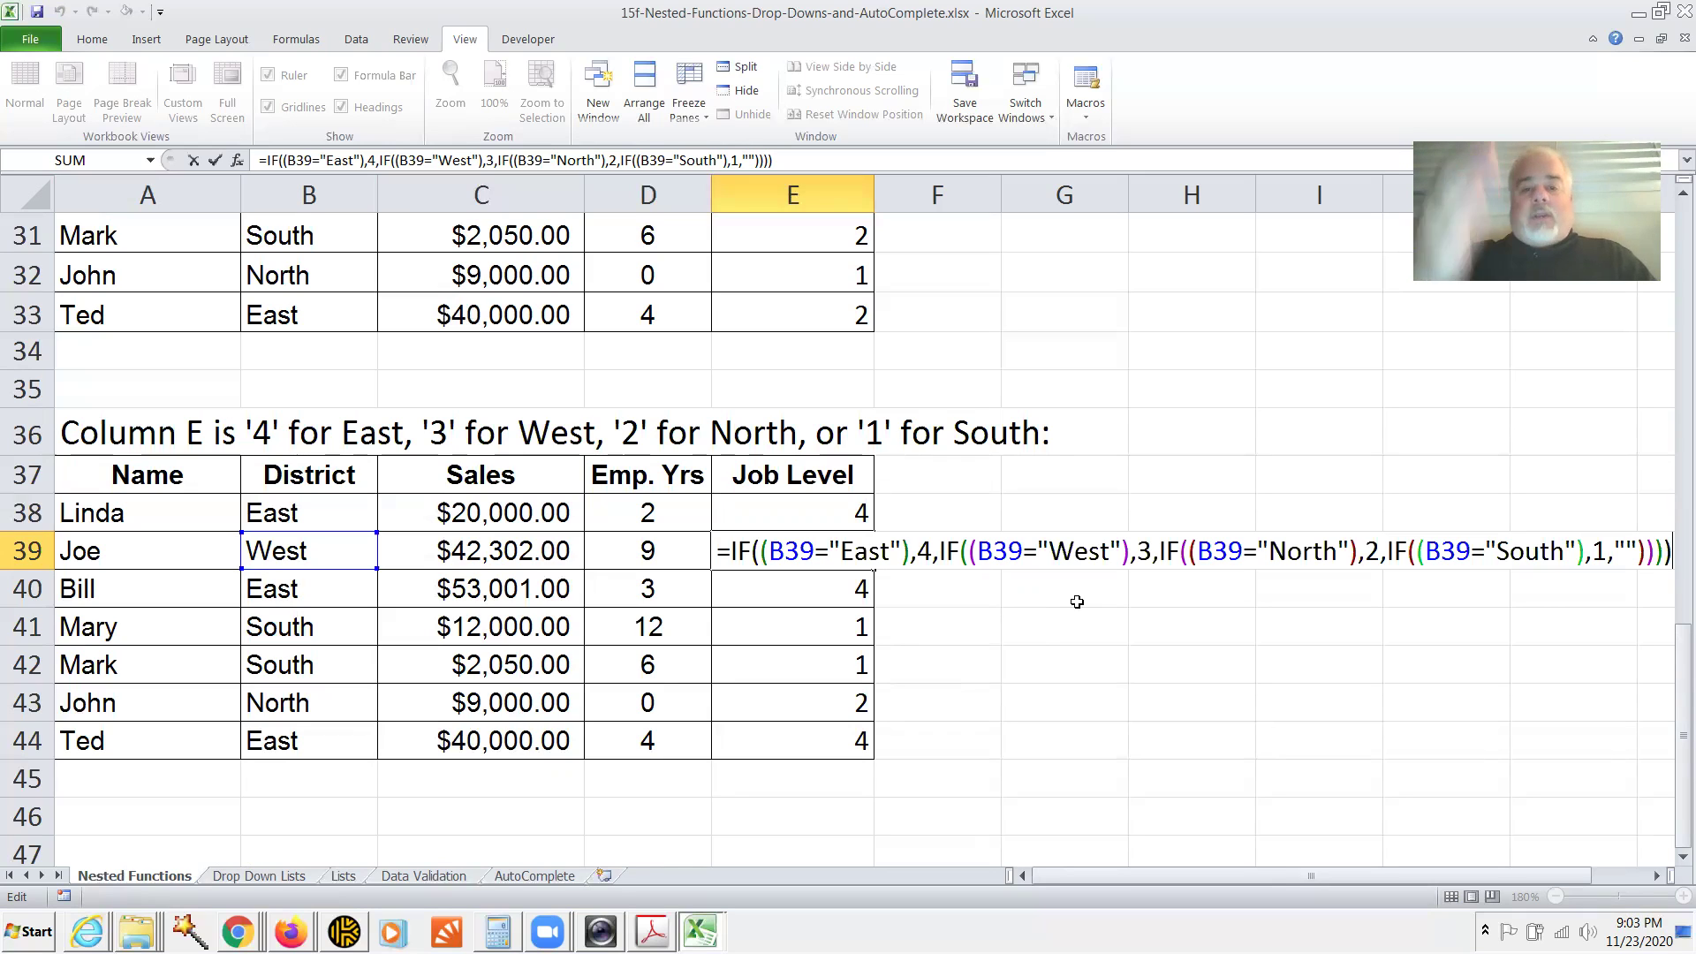
pyautogui.hotkey('ctrl', 'Return')
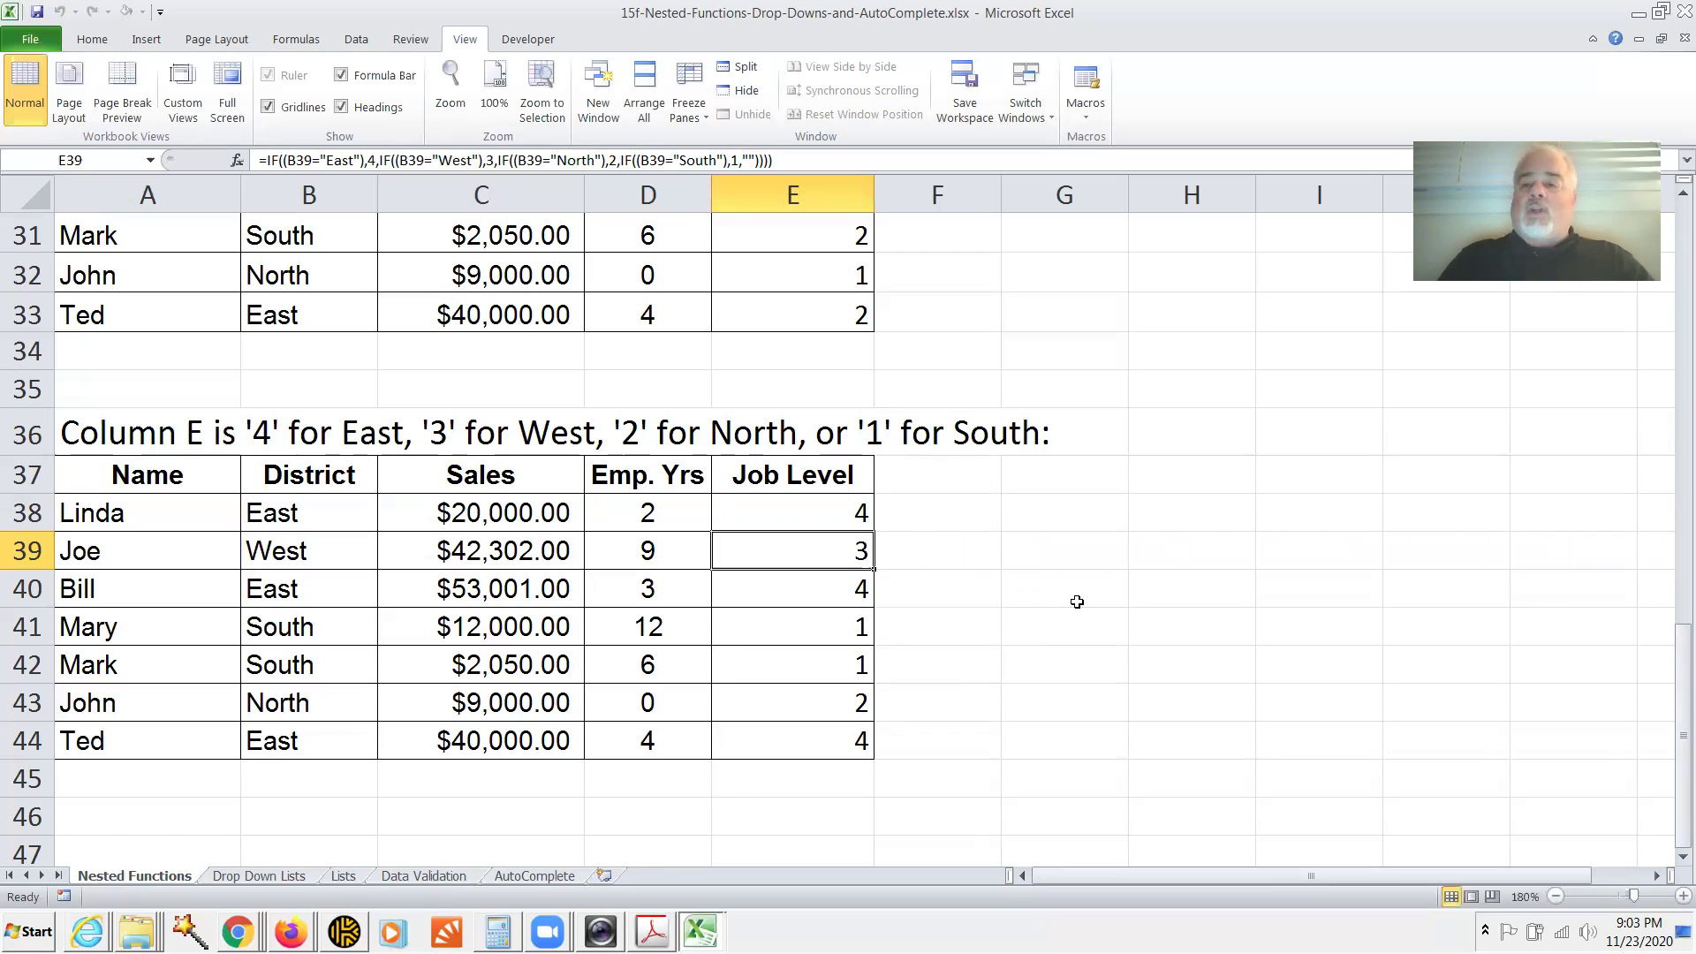